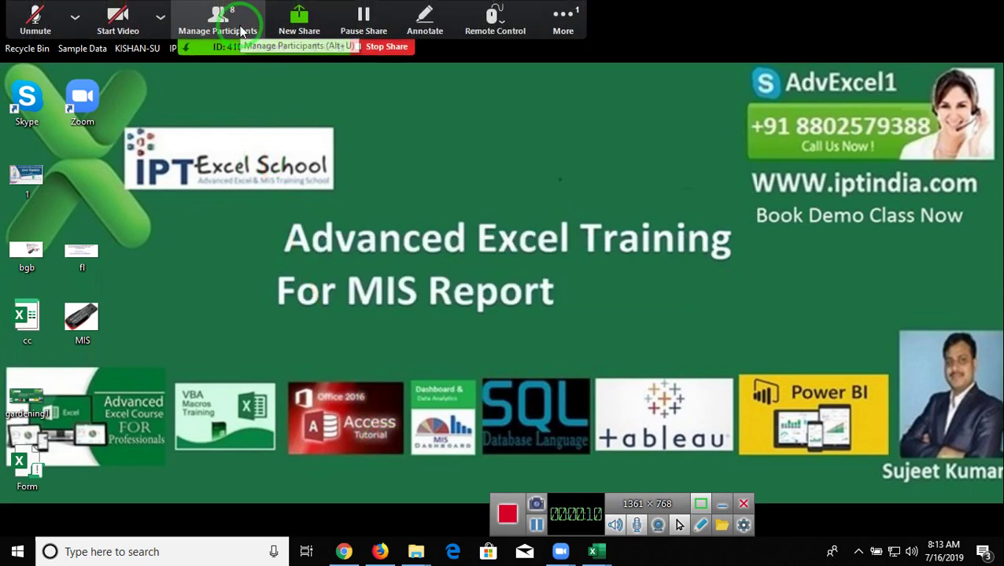
# Check the meeting participants list, then close it.
pyautogui.click(241, 31)
pyautogui.moveTo(641, 297)
pyautogui.mouseDown()
pyautogui.moveTo(645, 257)
pyautogui.moveTo(659, 289)
pyautogui.mouseUp()
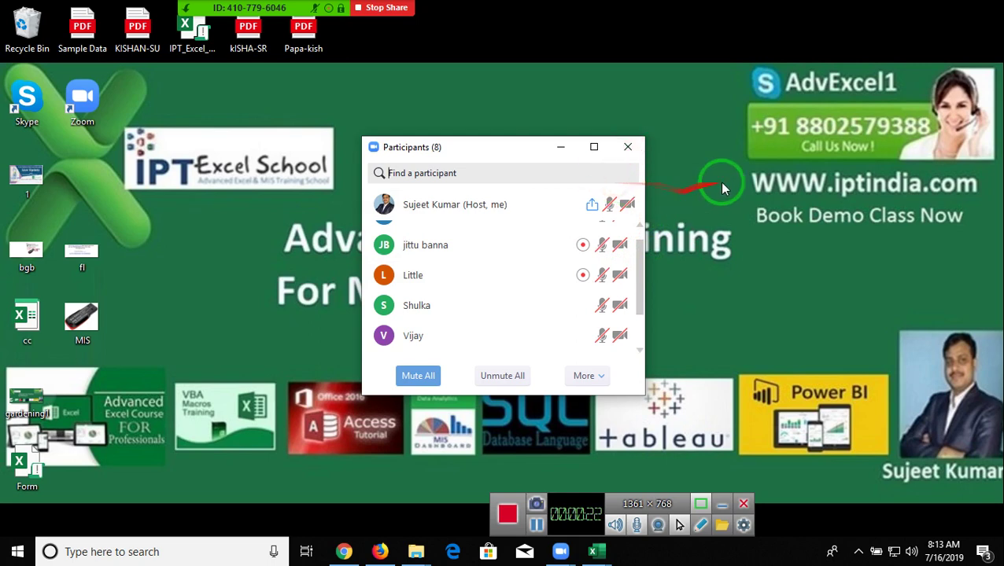
pyautogui.moveTo(735, 169); pyautogui.dragTo(973, 228)
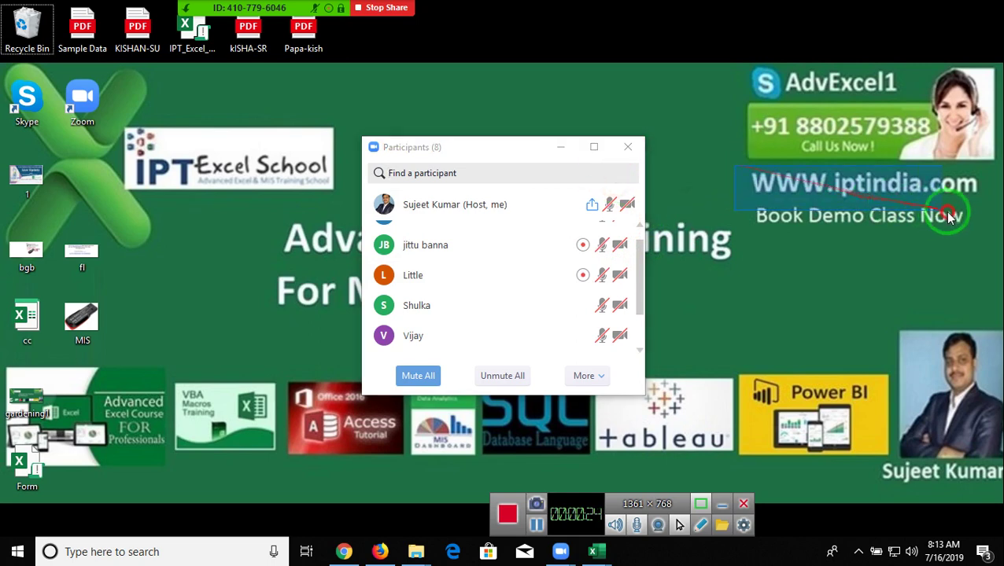
pyautogui.click(637, 152)
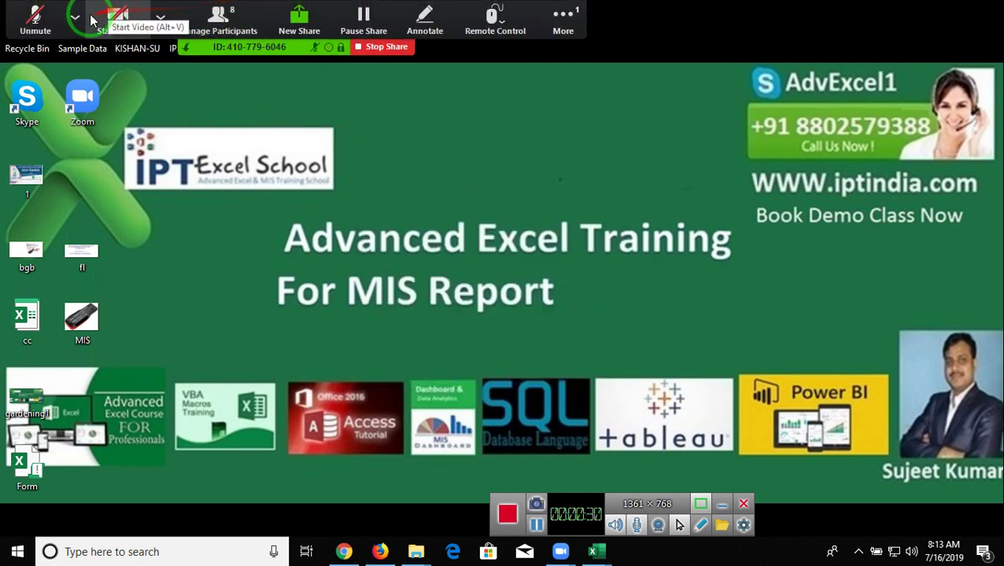
# Start recording the Zoom meeting from the More menu.
pyautogui.click(75, 17)
pyautogui.click(585, 20)
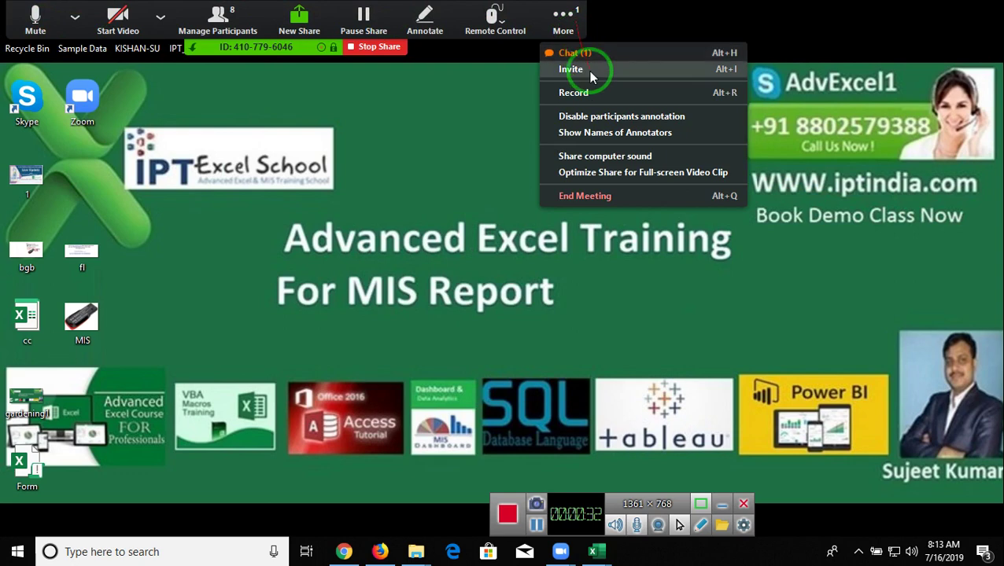
pyautogui.click(598, 93)
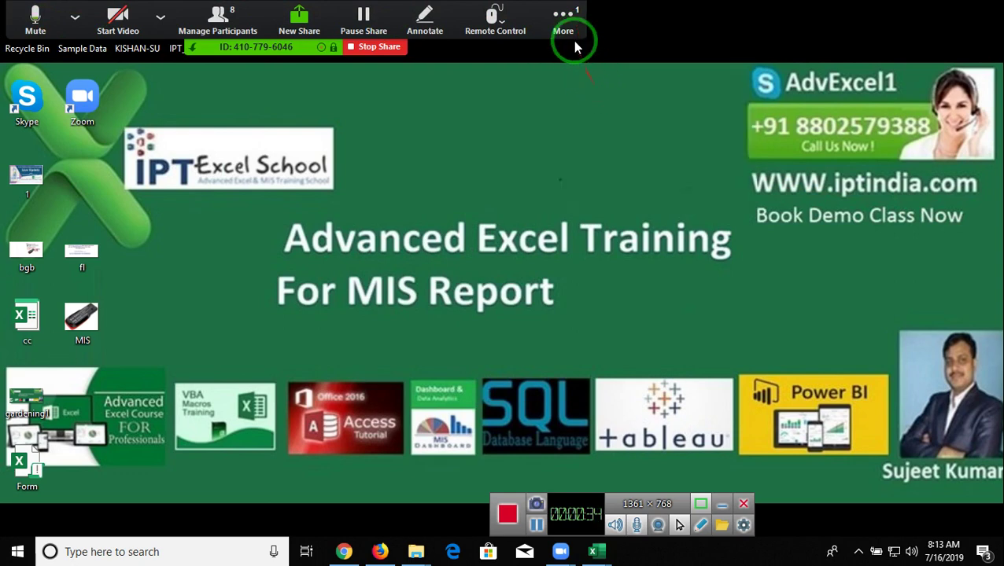
# Open and close the group chat, then bring the Data workbook forward.
pyautogui.click(578, 17)
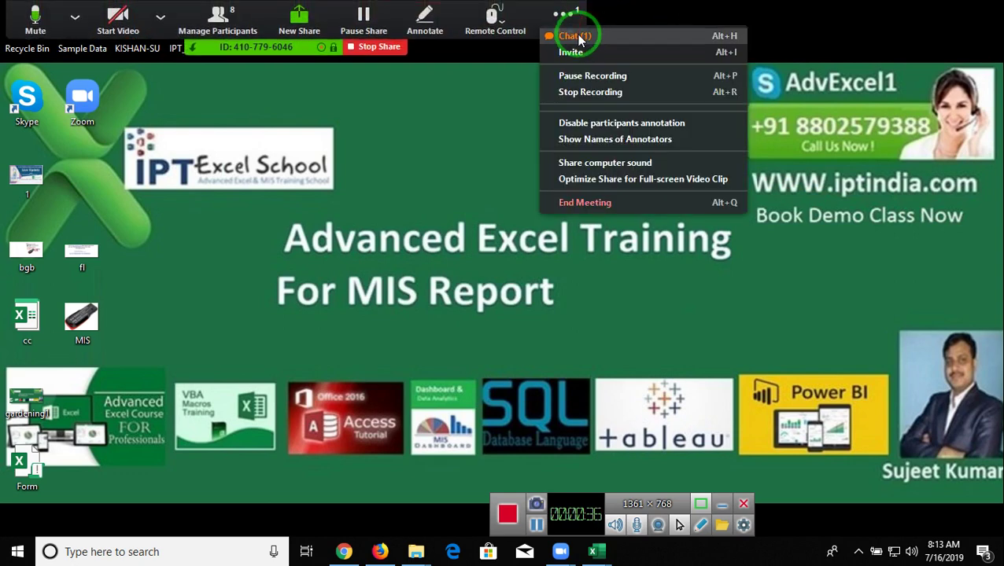
pyautogui.click(574, 36)
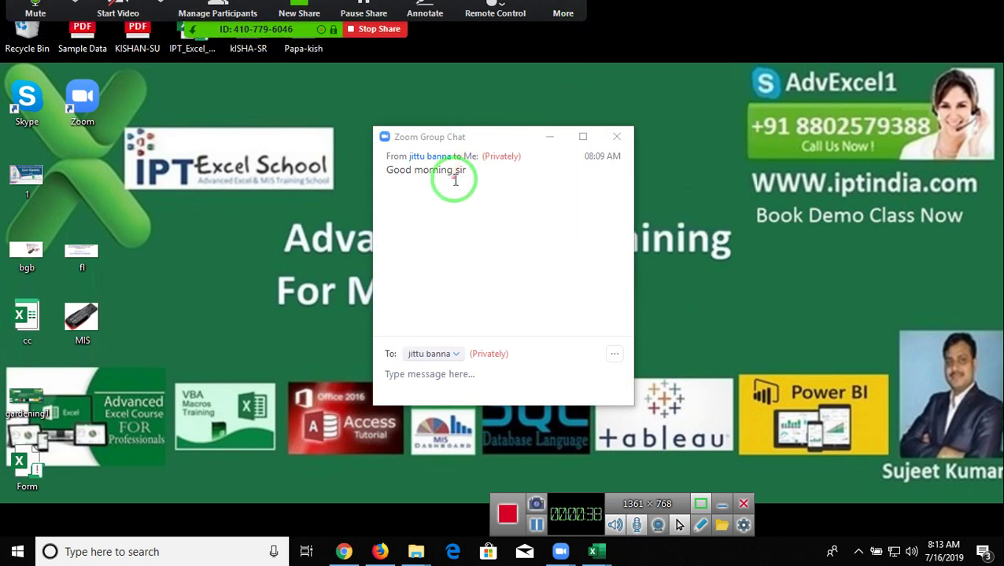
pyautogui.click(616, 137)
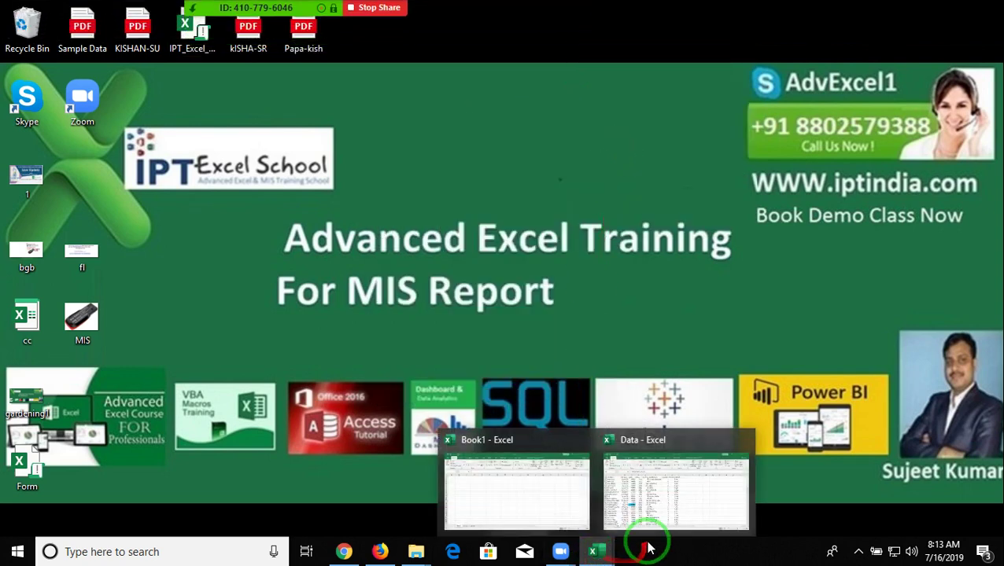
pyautogui.click(649, 540)
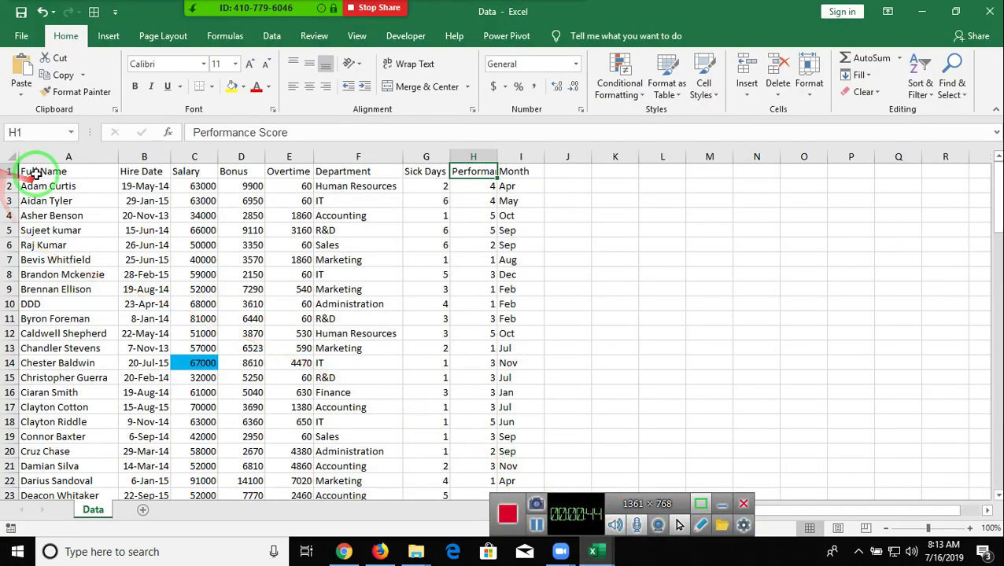
# Select the header cells on the Data sheet, moving from A1 to D1, with the Insert ribbon showing.
pyautogui.click(33, 167)
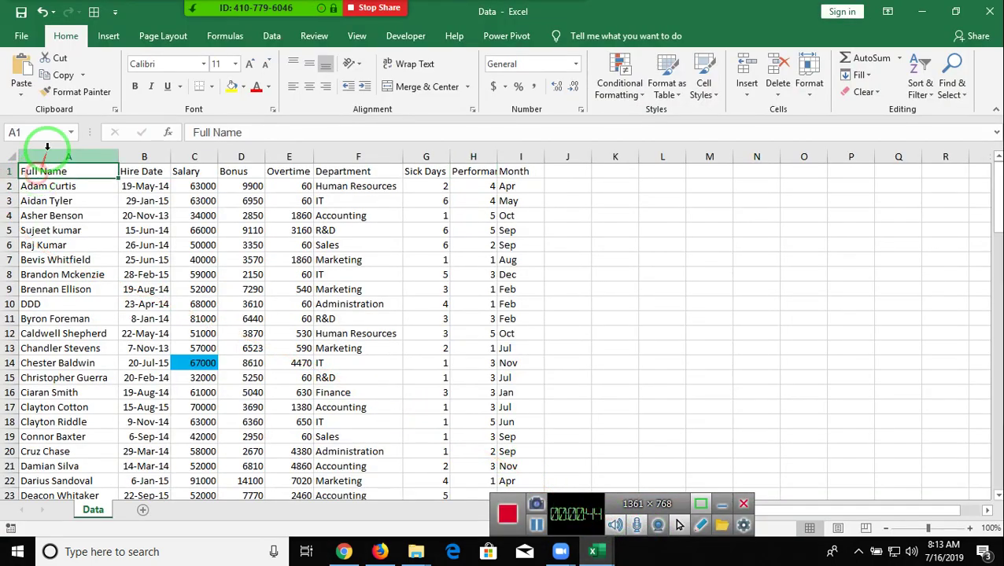
pyautogui.click(110, 36)
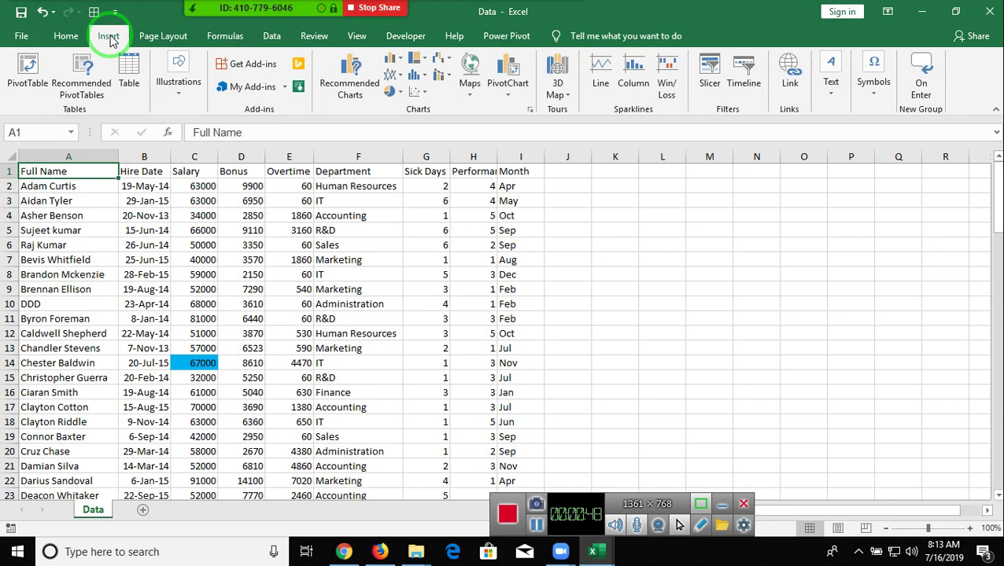
pyautogui.press('Right')
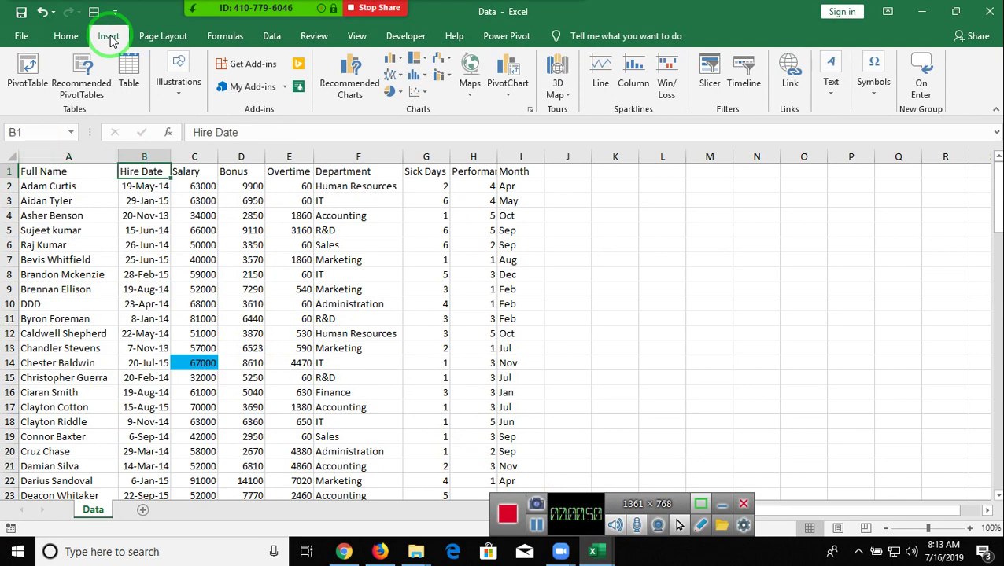
pyautogui.press('Right')
pyautogui.press('Right')
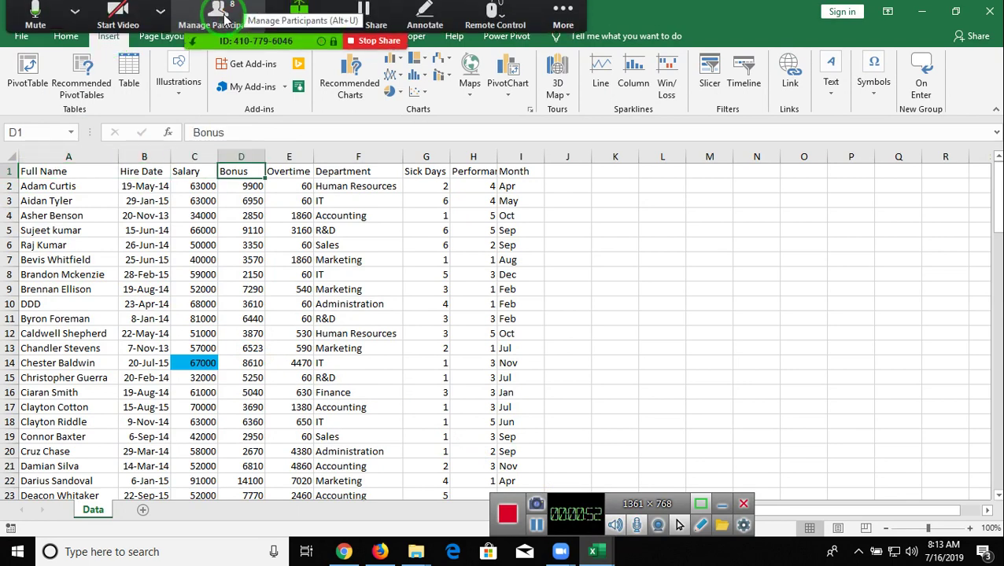
# Check the participants list, then start a PivotTable for Data!$A$1:$I$100.
pyautogui.click(228, 17)
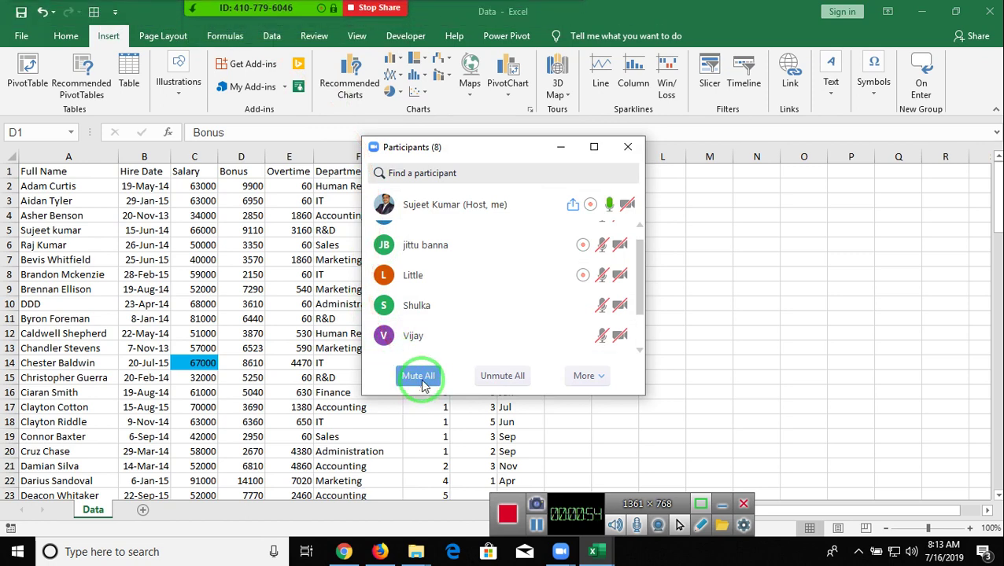
pyautogui.moveTo(639, 293); pyautogui.dragTo(648, 265)
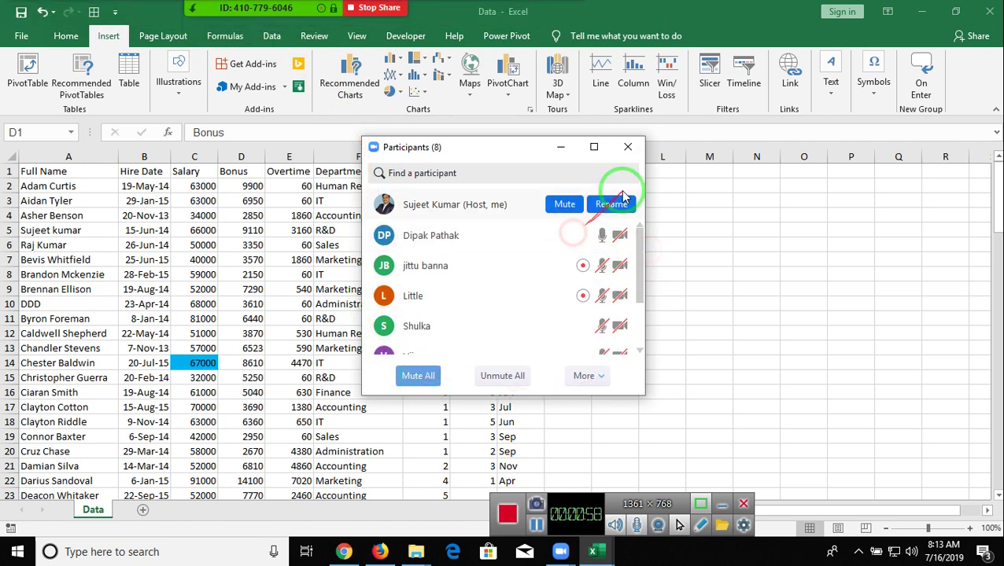
pyautogui.click(627, 147)
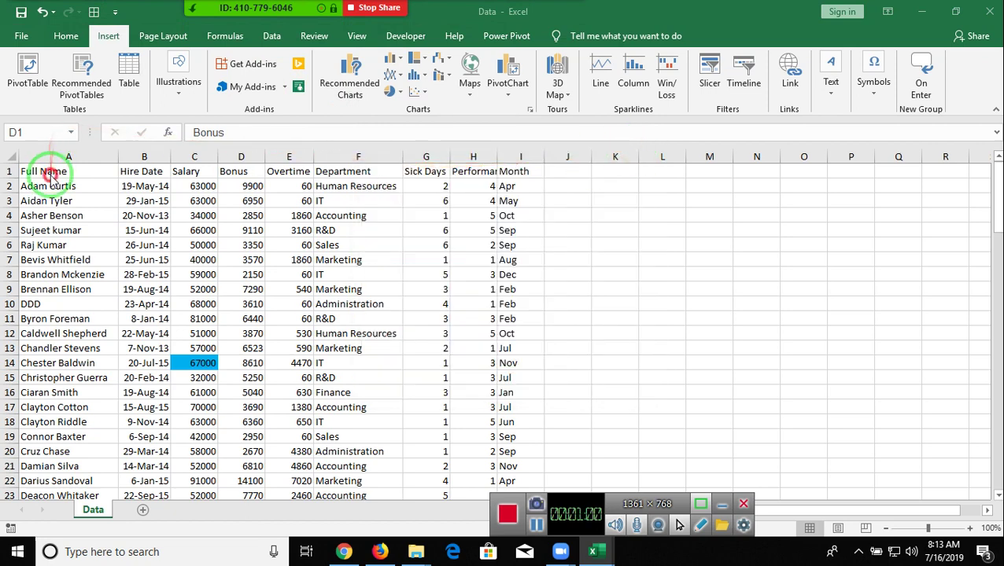
pyautogui.click(27, 75)
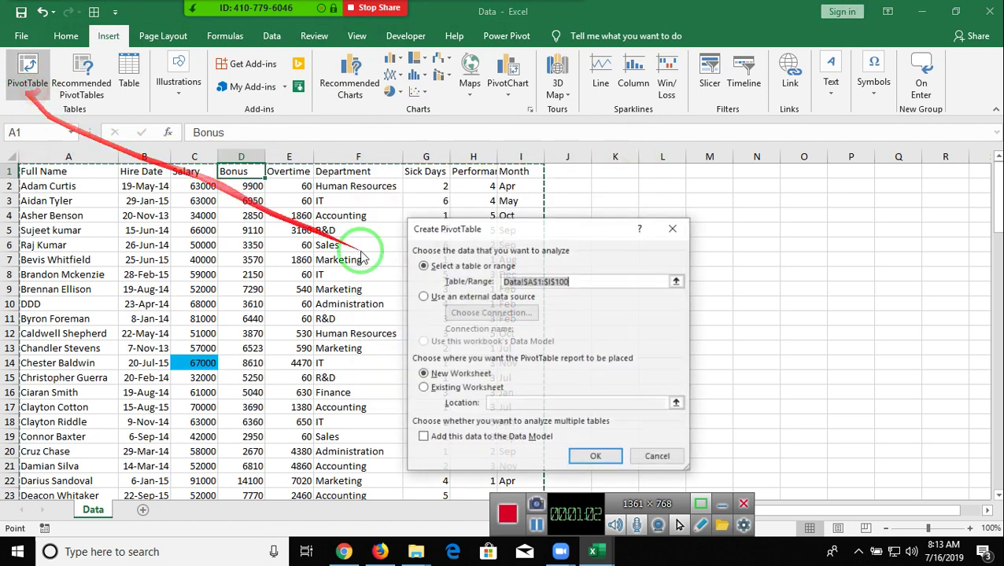
# Create the PivotTable on a new sheet summing Salary by Department, with Month as report filter.
pyautogui.click(601, 457)
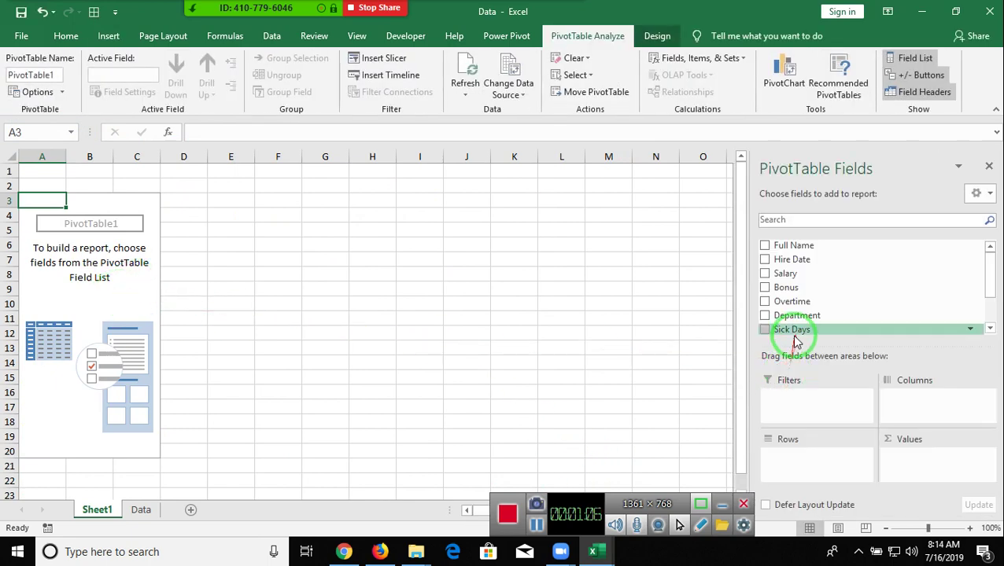
pyautogui.moveTo(793, 316); pyautogui.dragTo(815, 461)
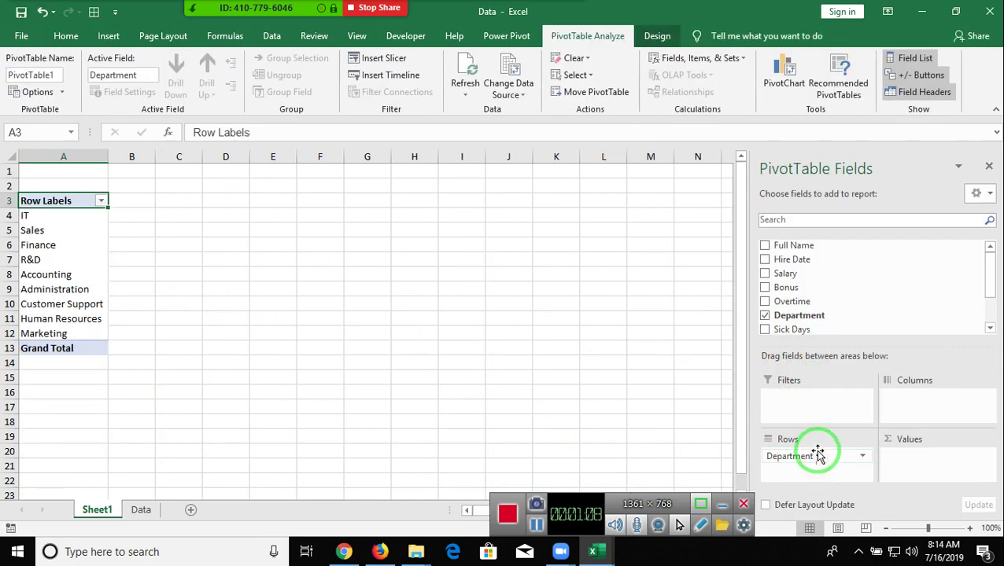
pyautogui.moveTo(791, 273); pyautogui.dragTo(894, 470)
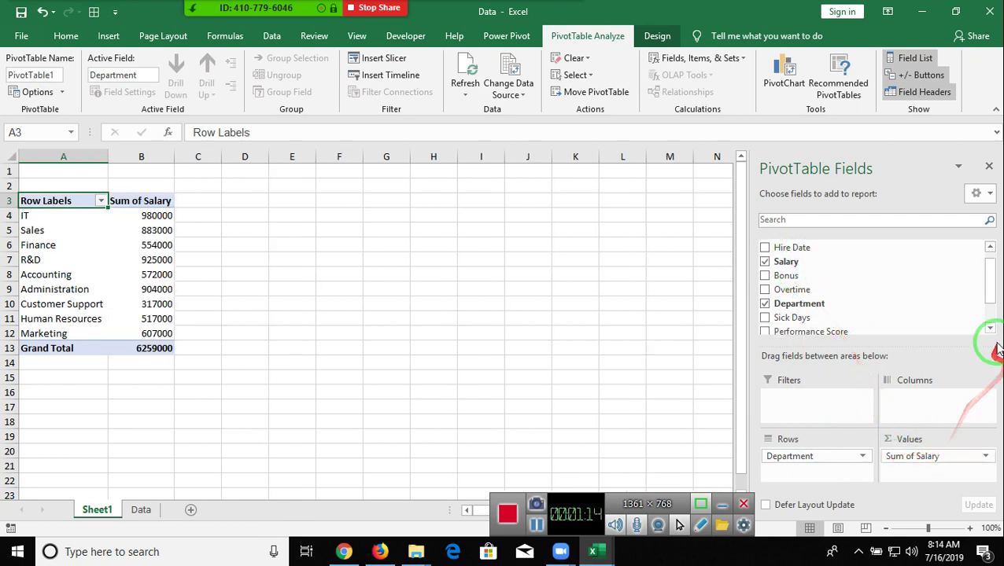
pyautogui.scroll(-3, 988, 312)
pyautogui.moveTo(242, 8)
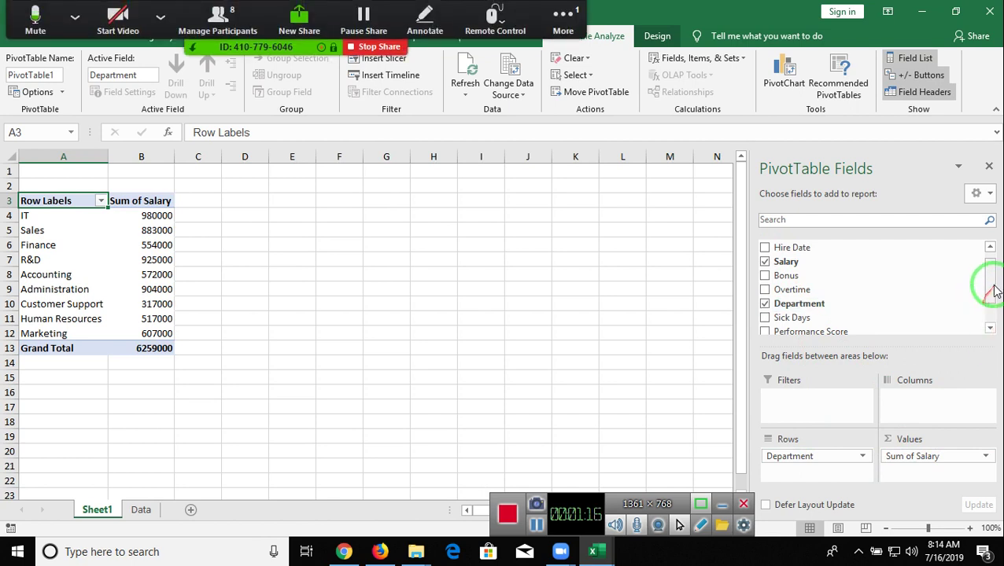
pyautogui.moveTo(853, 308); pyautogui.dragTo(839, 392)
pyautogui.click(563, 17)
# Open the Zoom group chat from the More menu.
pyautogui.click(566, 20)
pyautogui.click(566, 19)
pyautogui.click(574, 52)
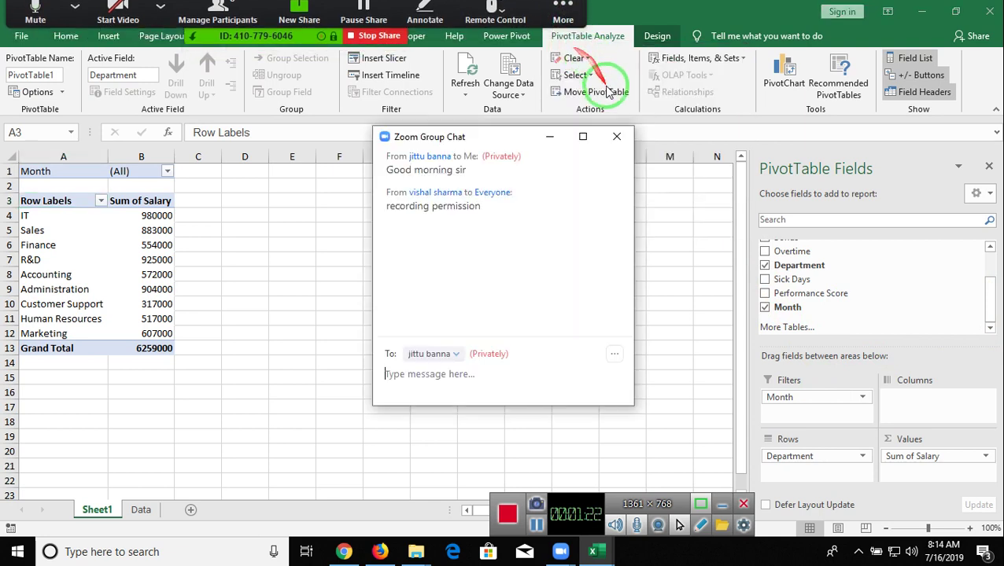
# Close the chat, grant the requesting participant Allow Record, and close the participants list.
pyautogui.click(616, 136)
pyautogui.click(241, 8)
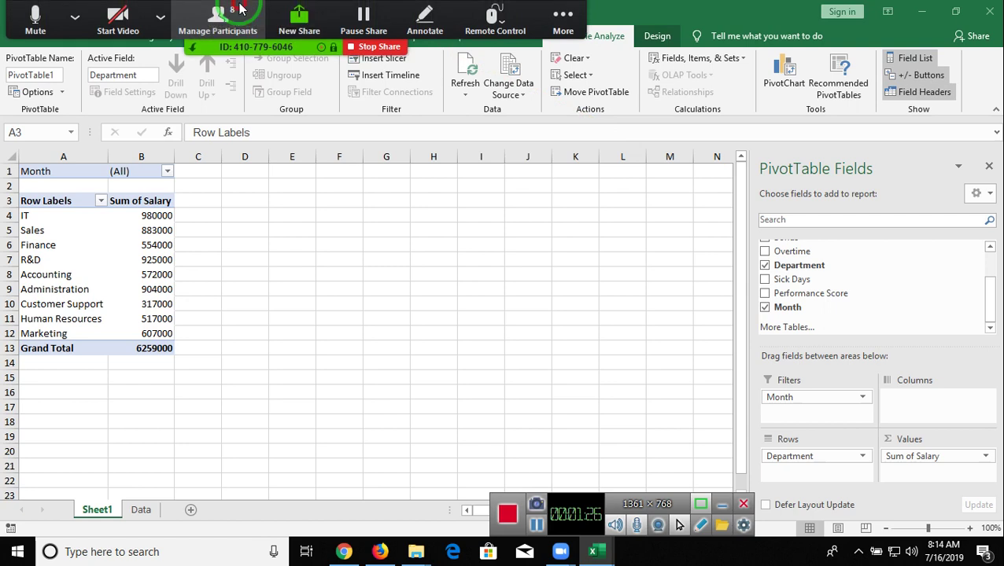
pyautogui.scroll(-3, 496, 249)
pyautogui.moveTo(472, 339)
pyautogui.click(617, 354)
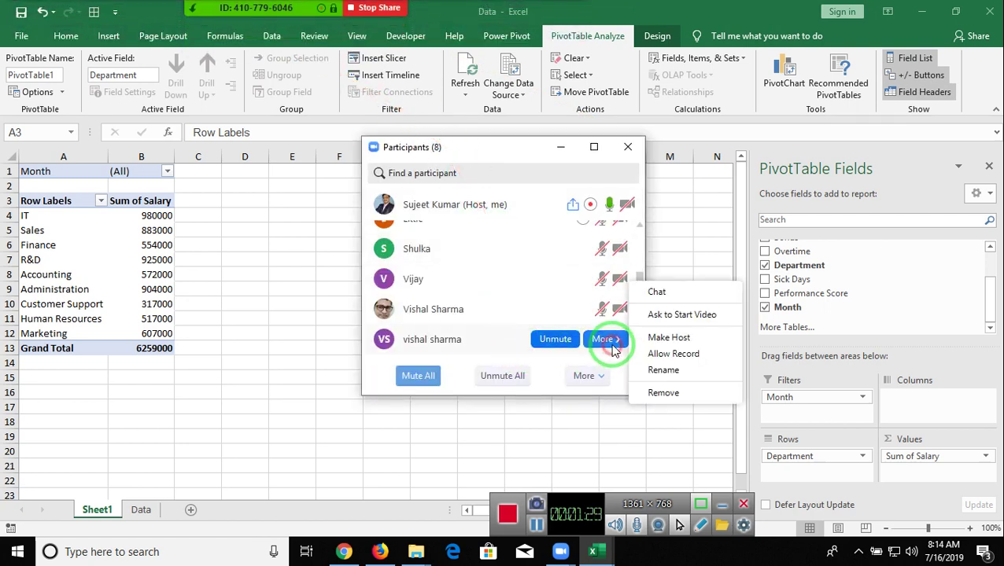
pyautogui.click(668, 353)
pyautogui.click(625, 154)
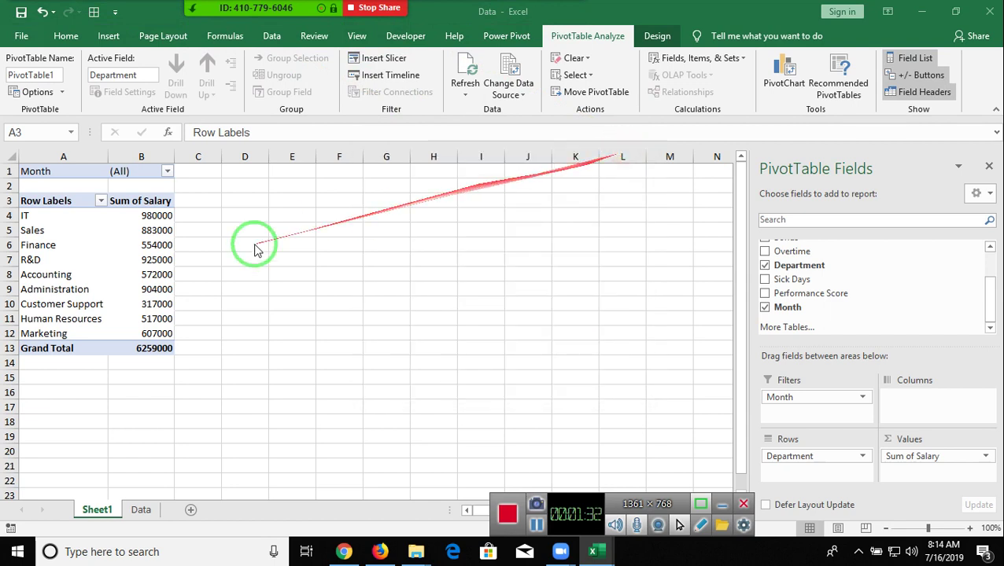
# Filter the pivot's Month report filter to Feb.
pyautogui.click(166, 171)
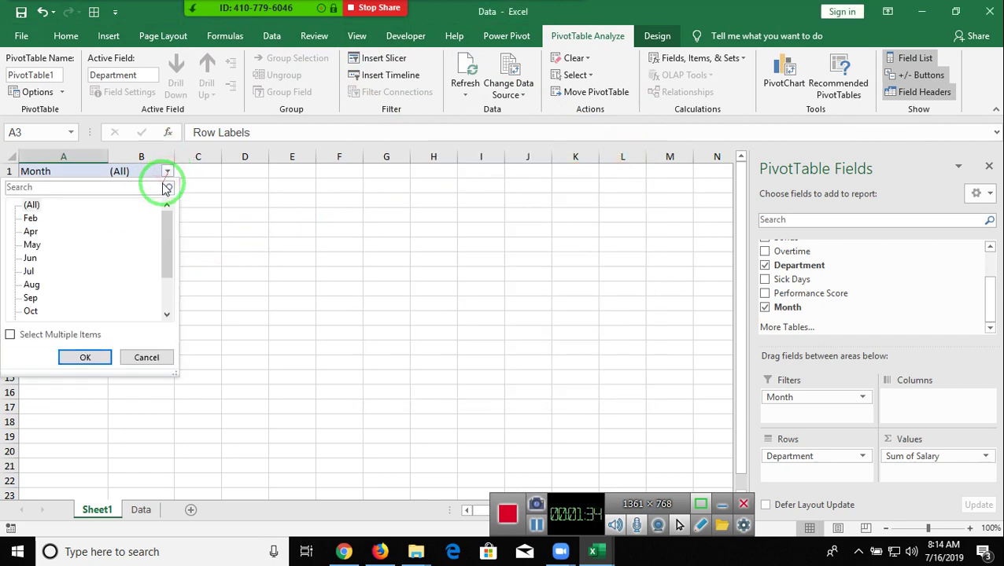
pyautogui.click(31, 218)
pyautogui.click(85, 357)
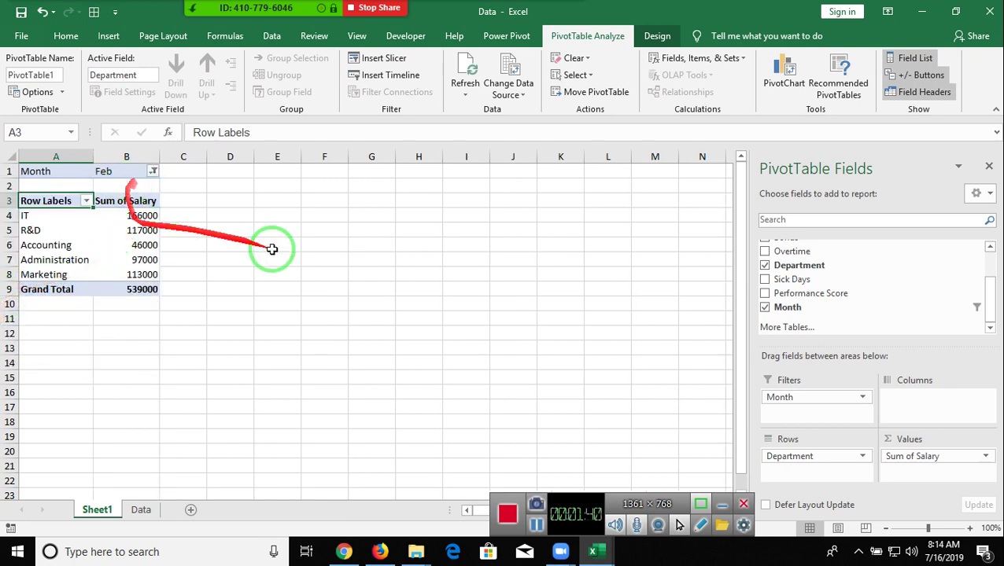
# Set Month back to (All) and add Performance Score as a second report filter.
pyautogui.click(153, 174)
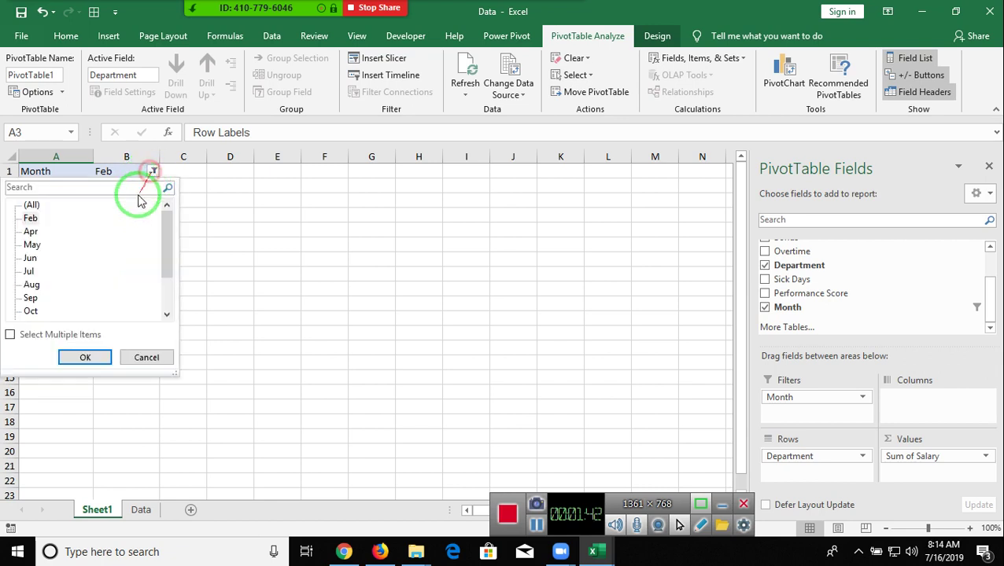
pyautogui.click(32, 205)
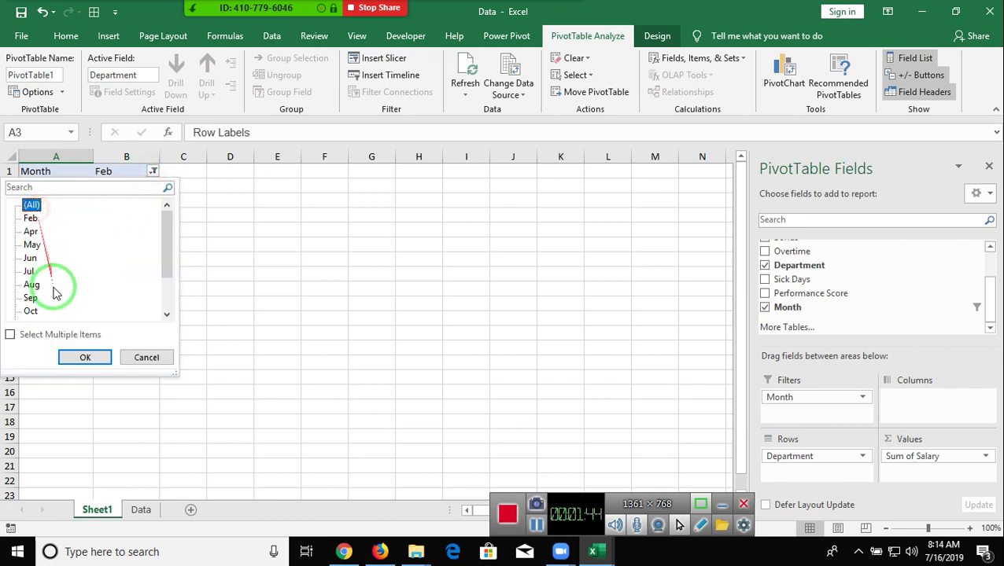
pyautogui.click(84, 357)
pyautogui.moveTo(822, 293); pyautogui.dragTo(806, 414)
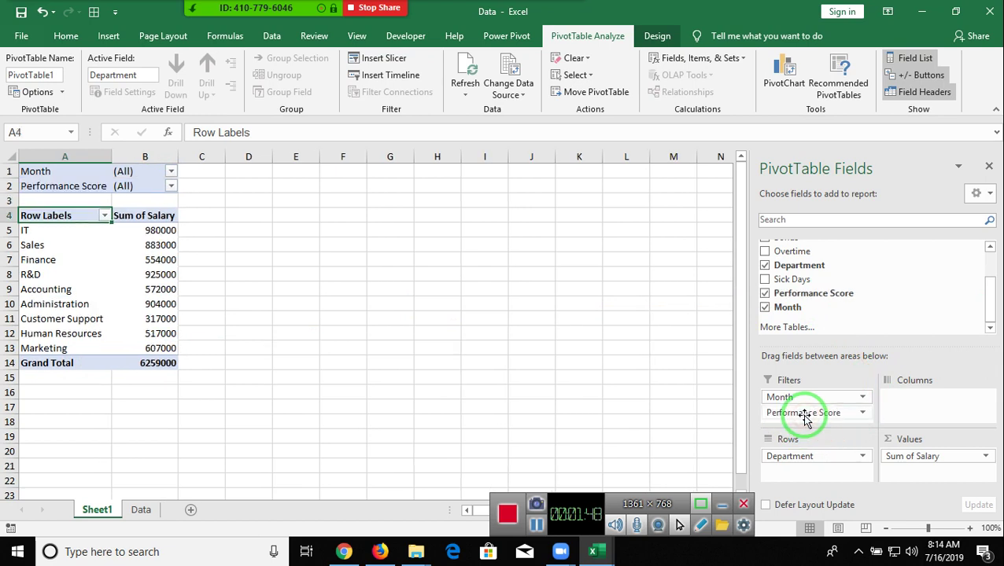
# Filter the pivot to Month Feb and Performance Score 3.
pyautogui.click(171, 171)
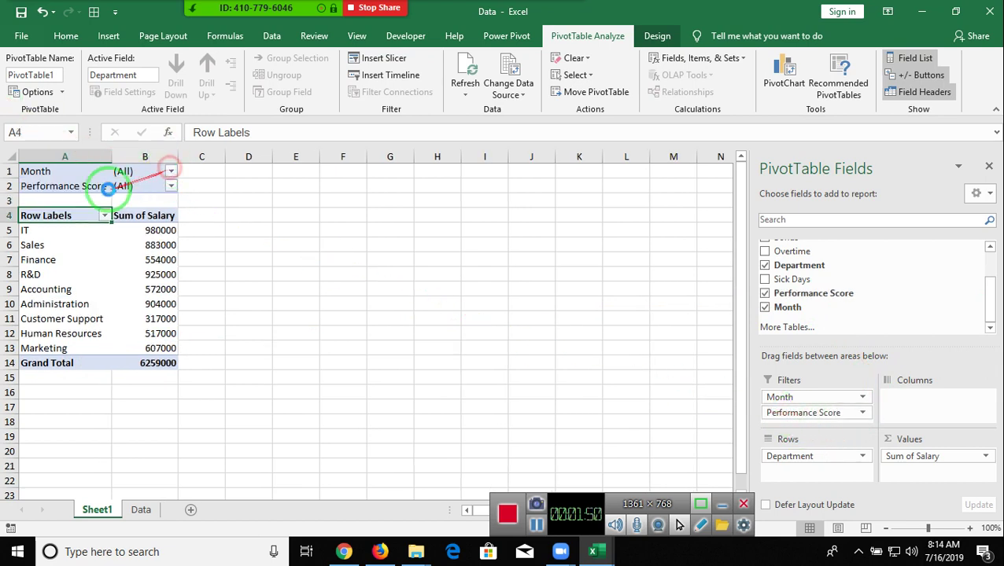
pyautogui.click(32, 218)
pyautogui.click(86, 359)
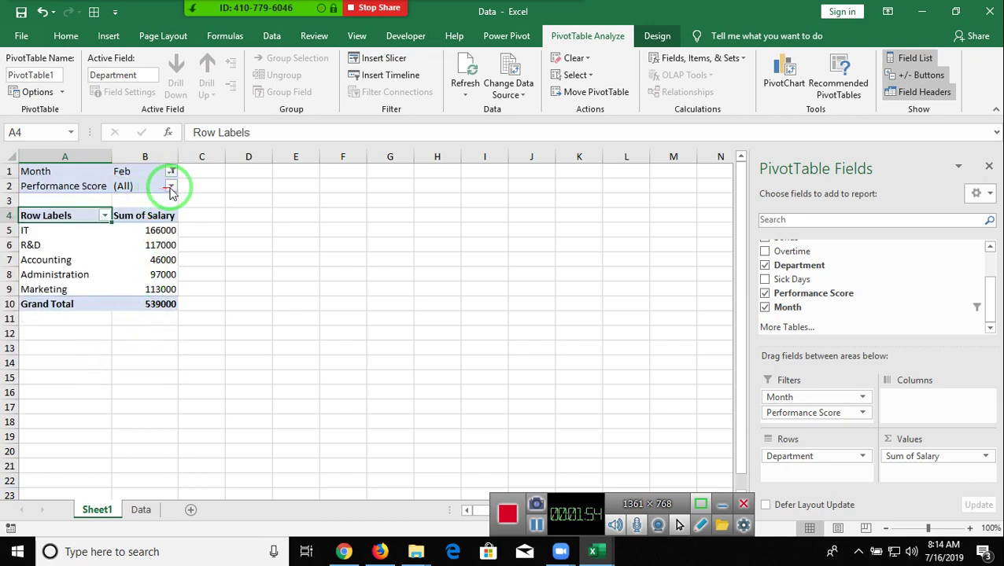
pyautogui.click(170, 186)
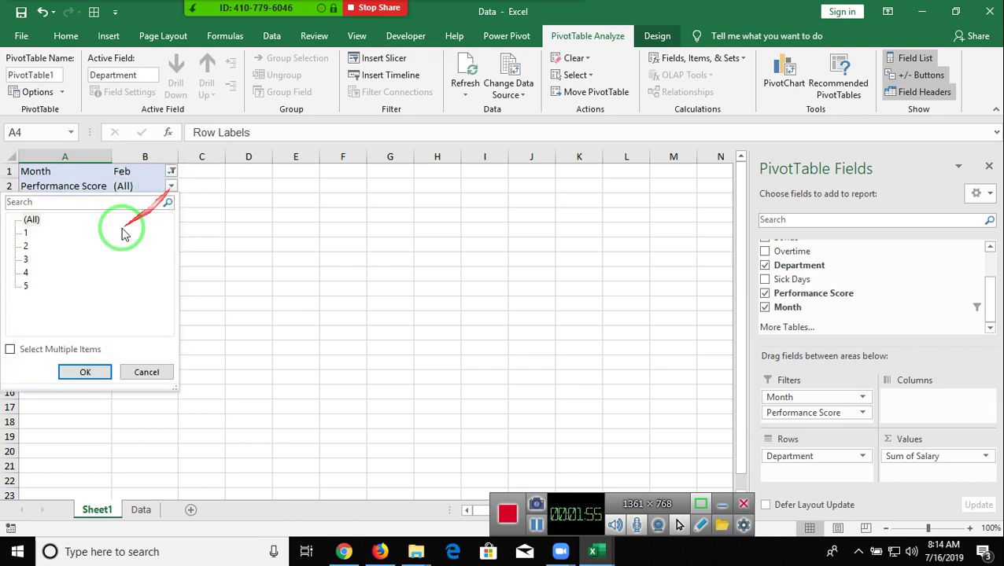
pyautogui.click(26, 260)
pyautogui.click(84, 372)
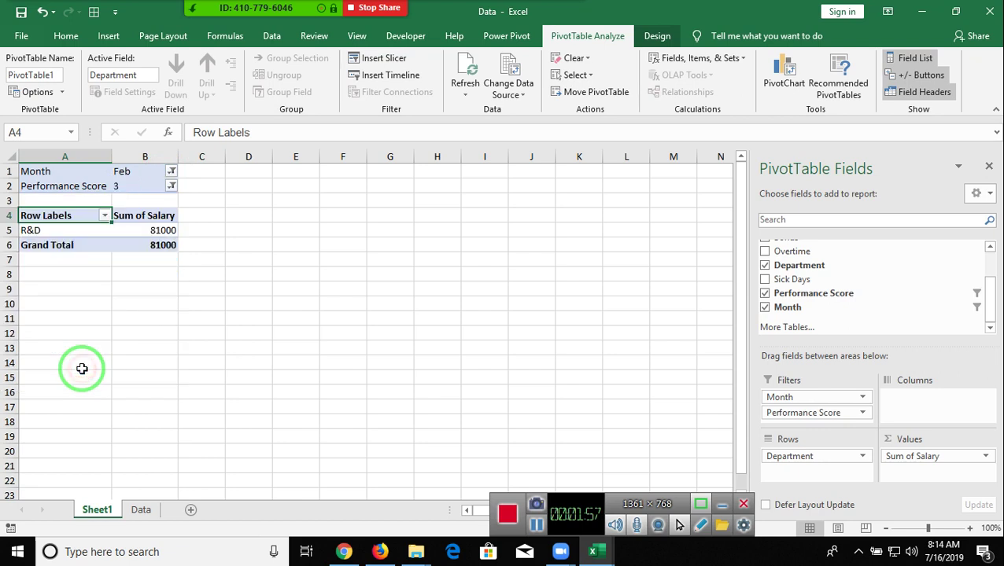
# Switch Performance Score to 2, then remove Performance Score and Month from Filters.
pyautogui.click(170, 187)
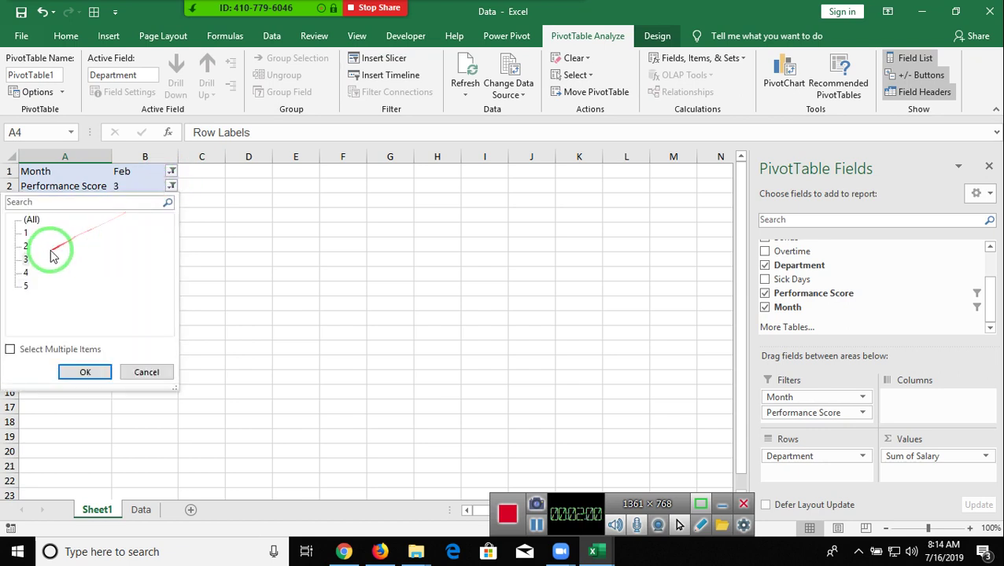
pyautogui.click(26, 247)
pyautogui.click(85, 372)
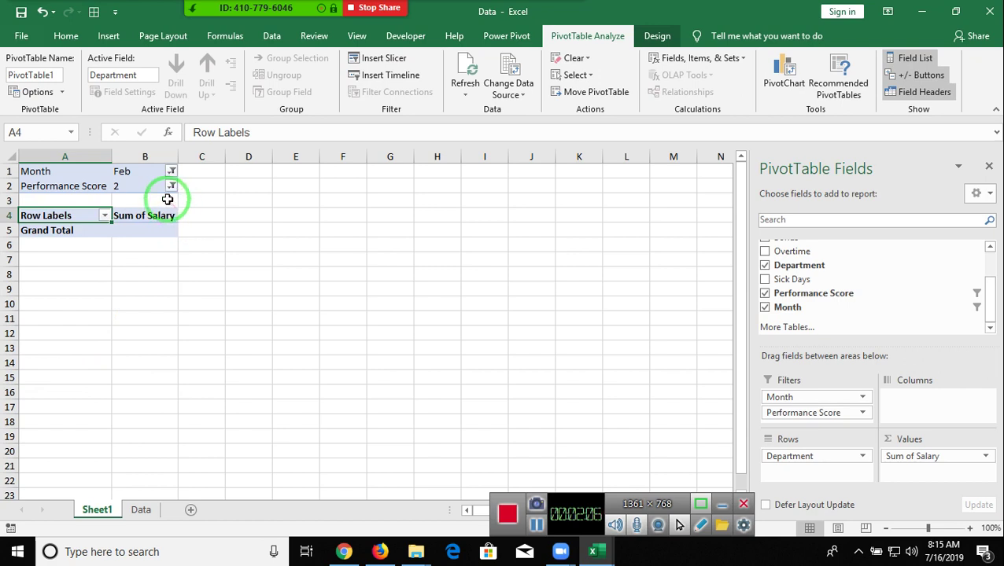
pyautogui.click(170, 183)
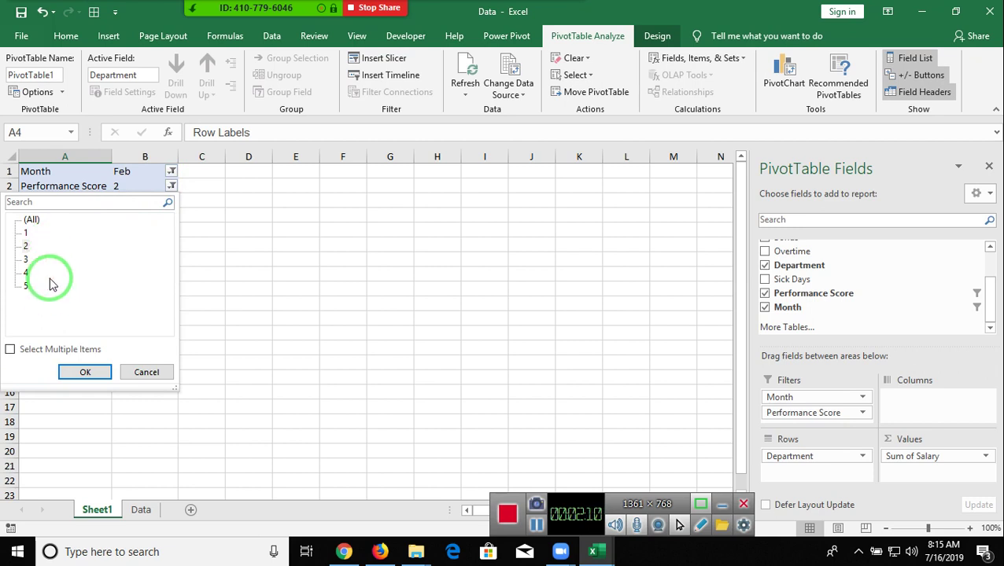
pyautogui.click(139, 372)
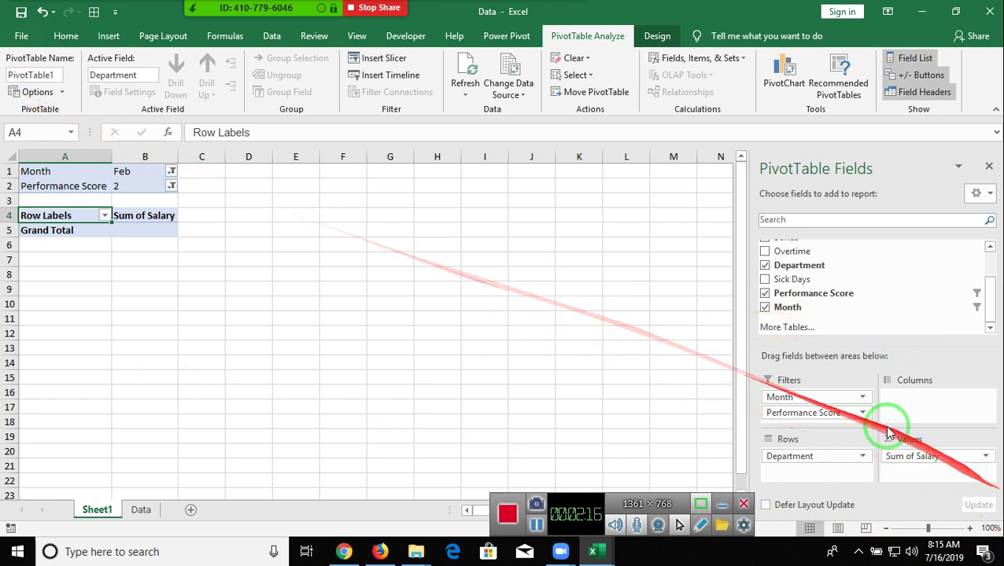
pyautogui.moveTo(802, 413); pyautogui.dragTo(818, 323)
pyautogui.moveTo(811, 397); pyautogui.dragTo(823, 303)
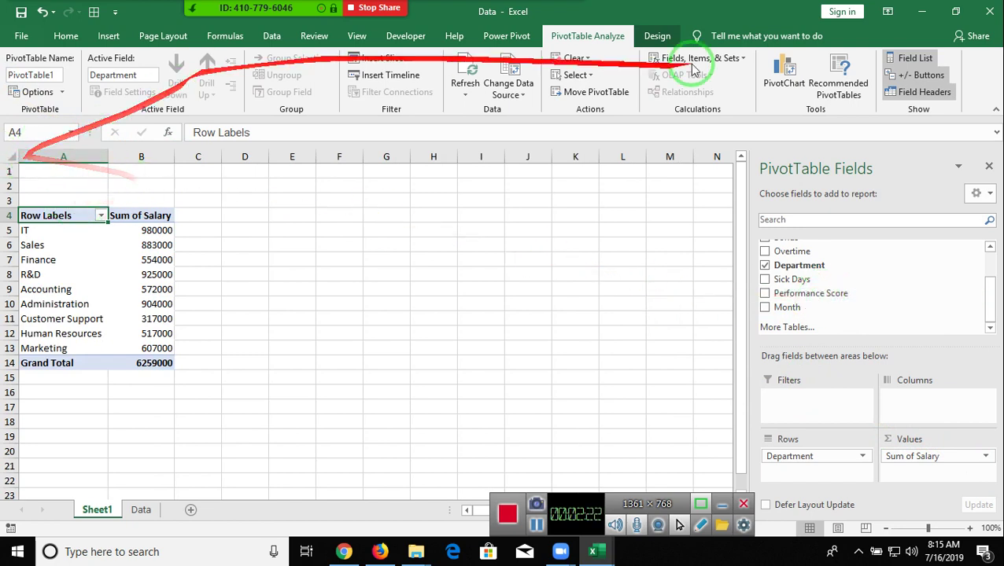
# Insert Month and Performance Score slicers and arrange them side by side right of the pivot.
pyautogui.click(402, 63)
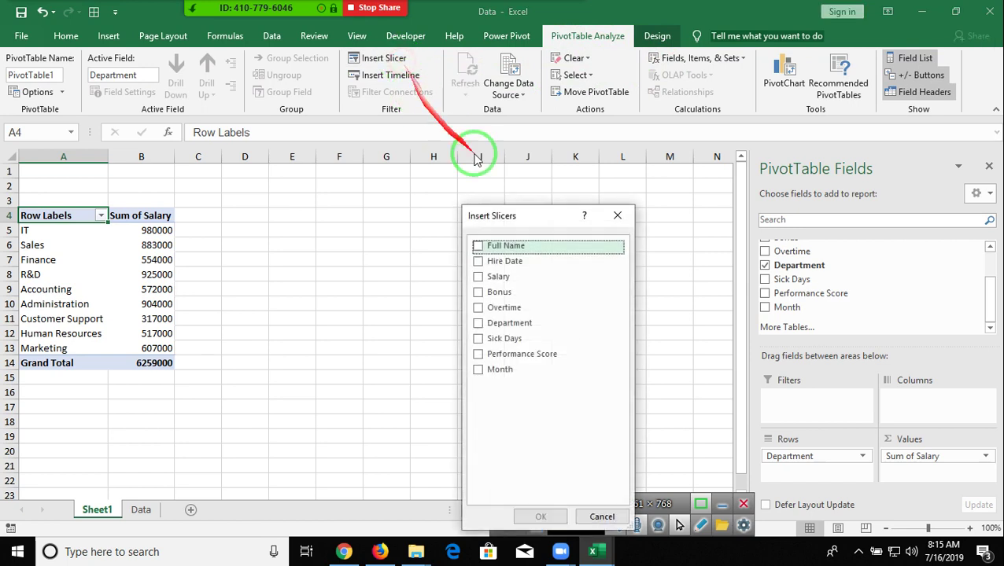
pyautogui.click(477, 370)
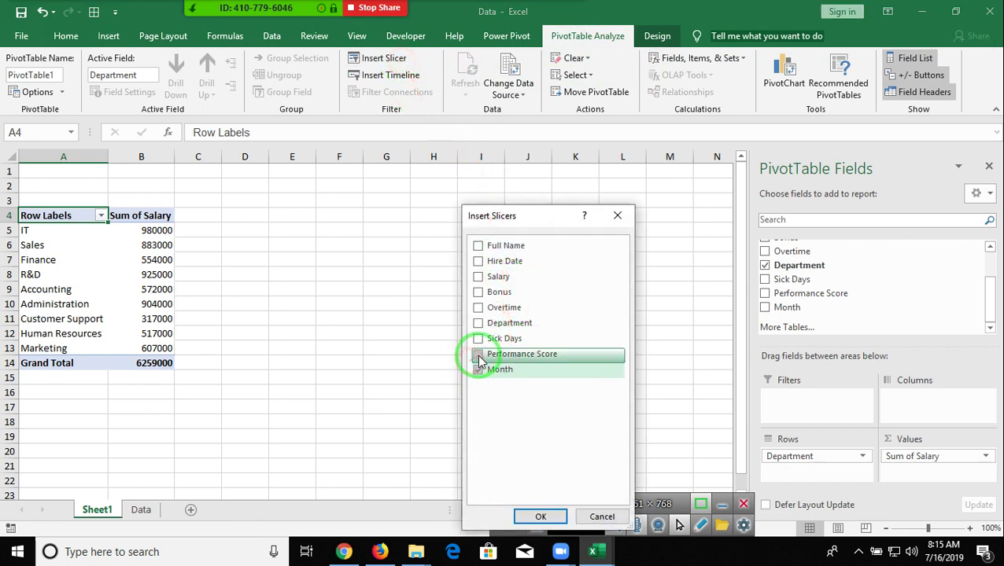
pyautogui.click(478, 355)
pyautogui.click(541, 516)
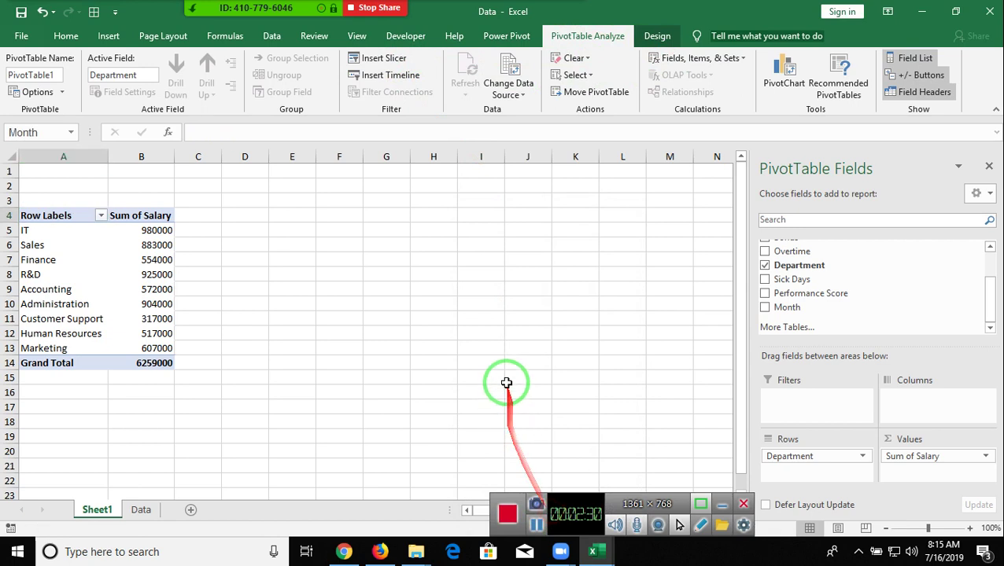
pyautogui.moveTo(380, 228); pyautogui.dragTo(564, 218)
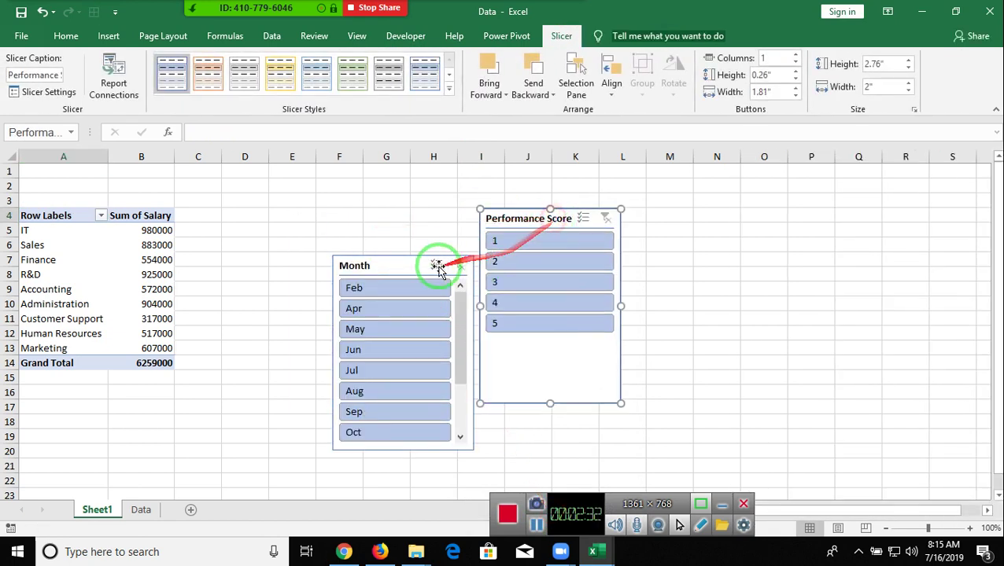
pyautogui.moveTo(403, 264); pyautogui.dragTo(402, 208)
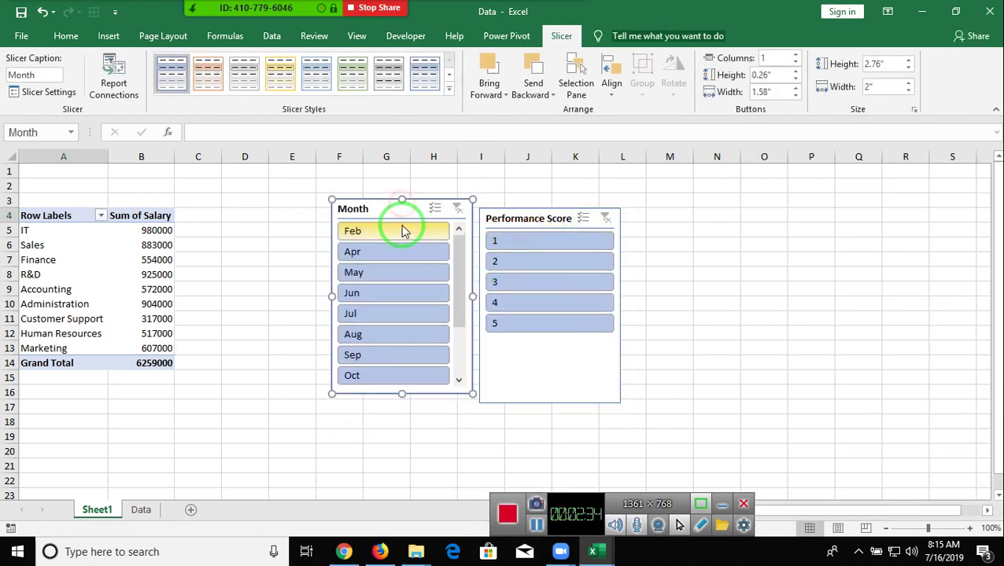
# Filter the pivot via the Month slicer: Feb, Aug, Jun, then Feb through Jul.
pyautogui.click(410, 235)
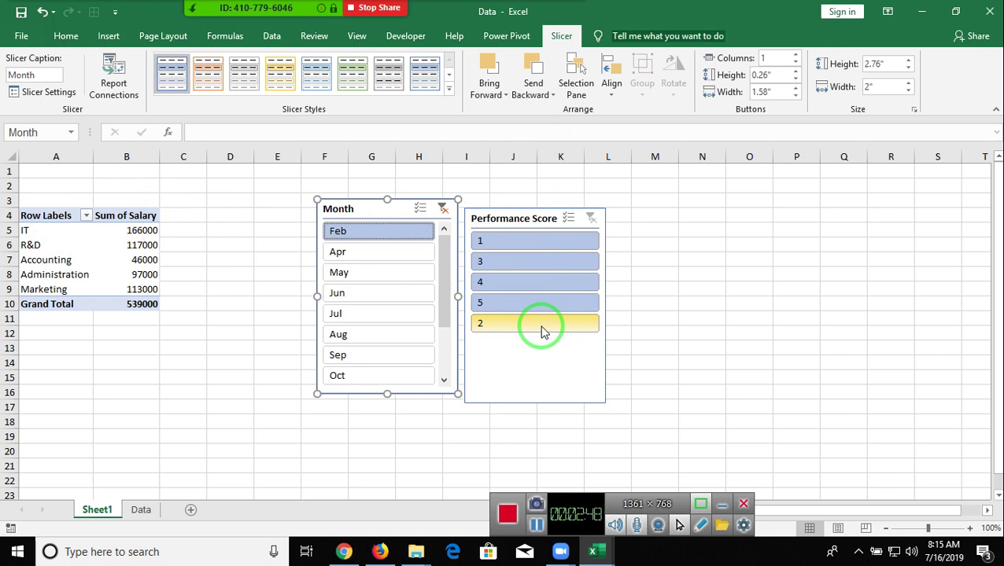
pyautogui.click(414, 334)
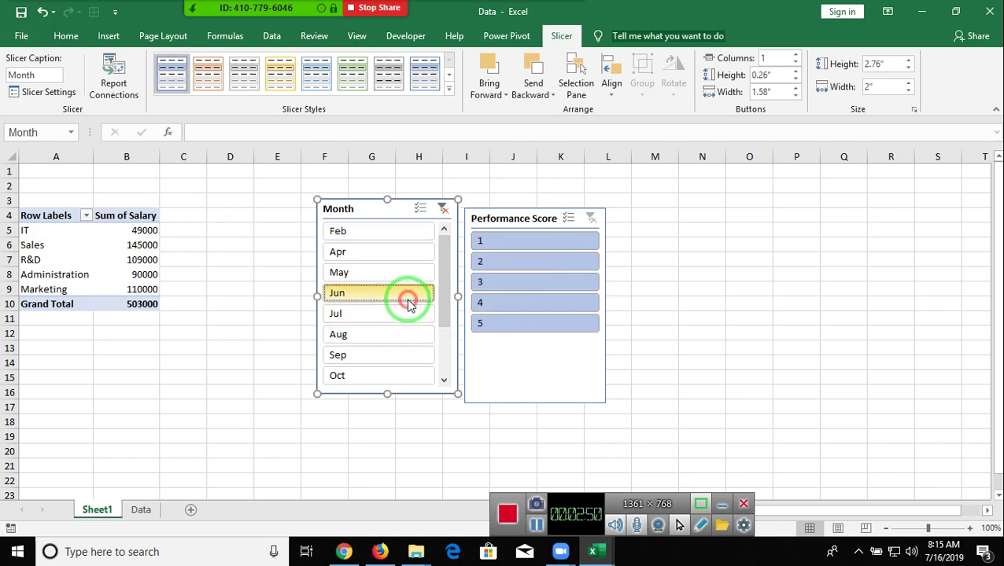
pyautogui.click(405, 293)
pyautogui.moveTo(380, 231); pyautogui.dragTo(376, 313)
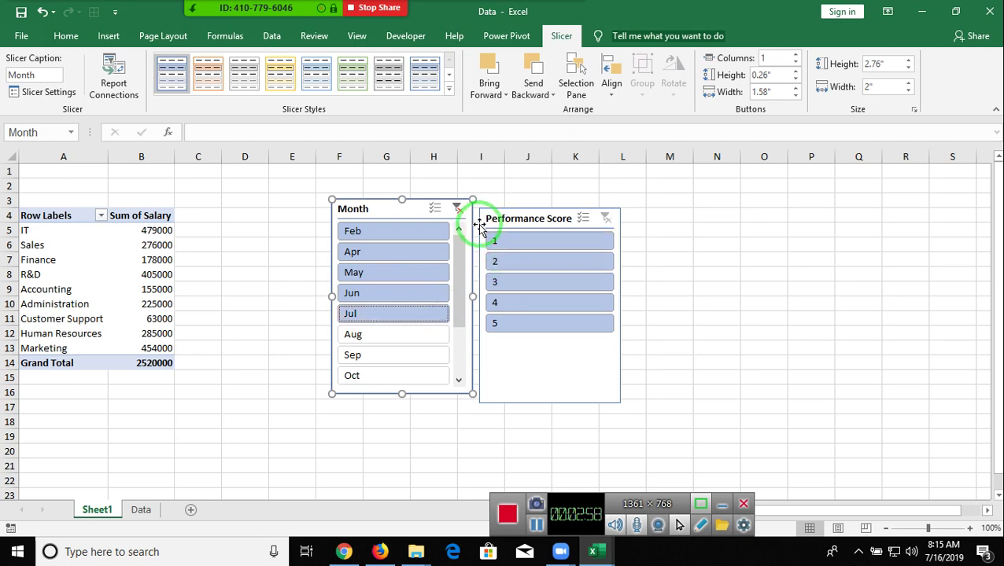
# Delete the Month and Performance Score slicers.
pyautogui.press('Delete')
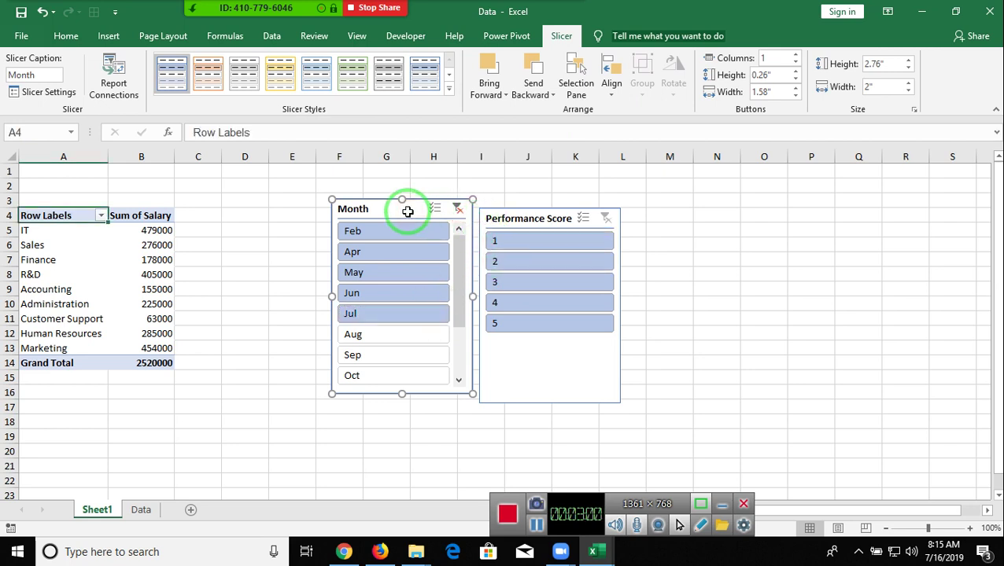
pyautogui.click(523, 220)
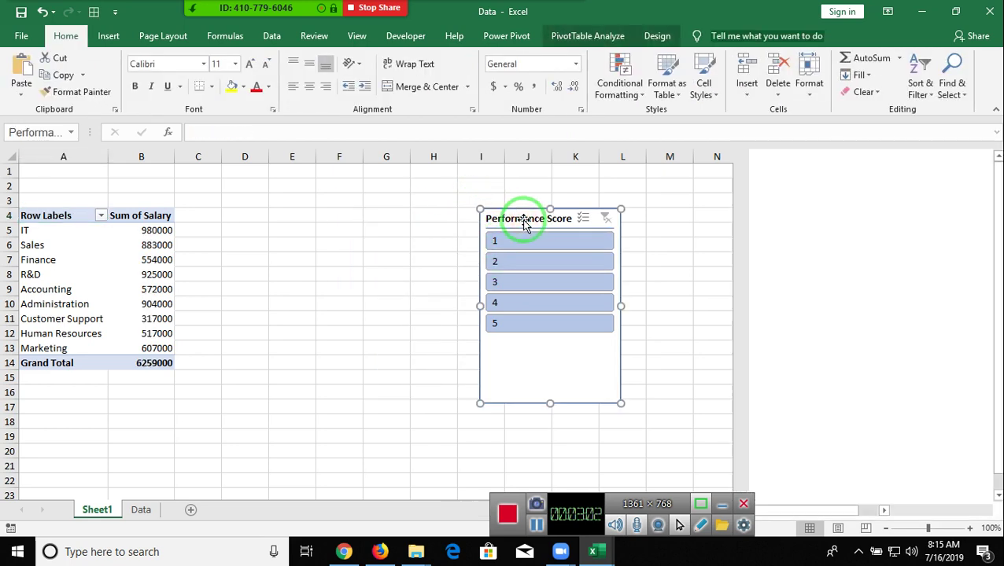
pyautogui.press('Delete')
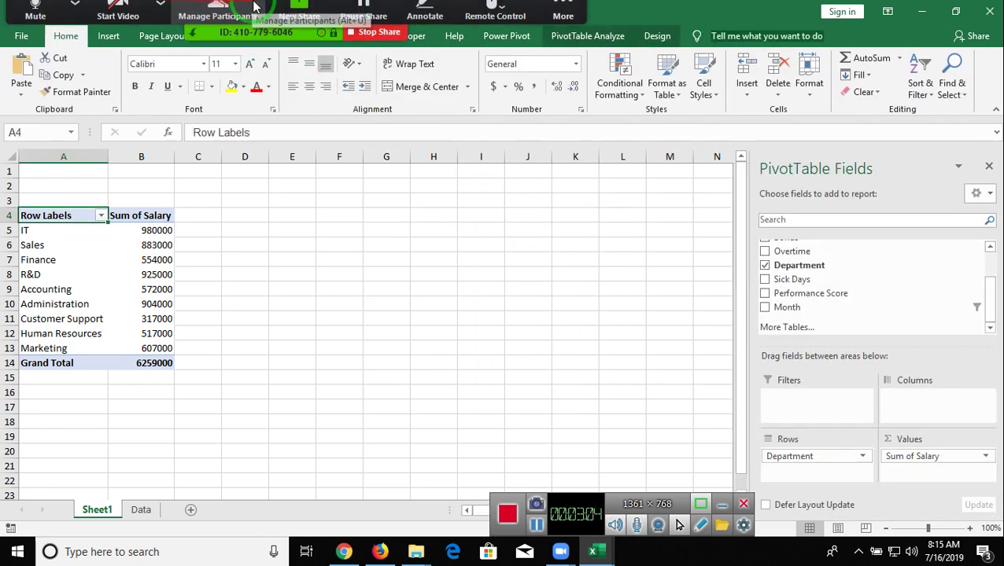
pyautogui.click(217, 20)
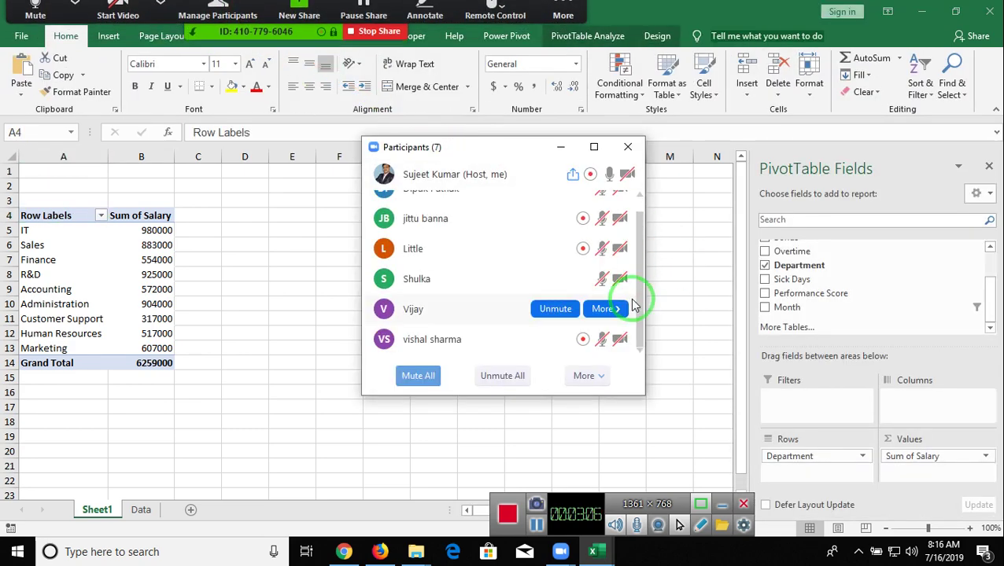
pyautogui.scroll(1, 640, 309)
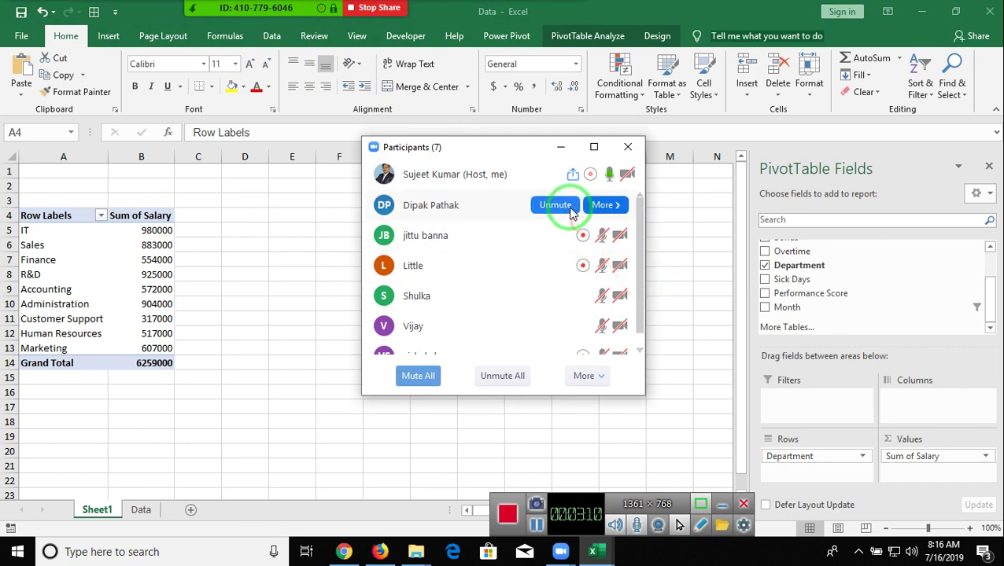
pyautogui.click(568, 206)
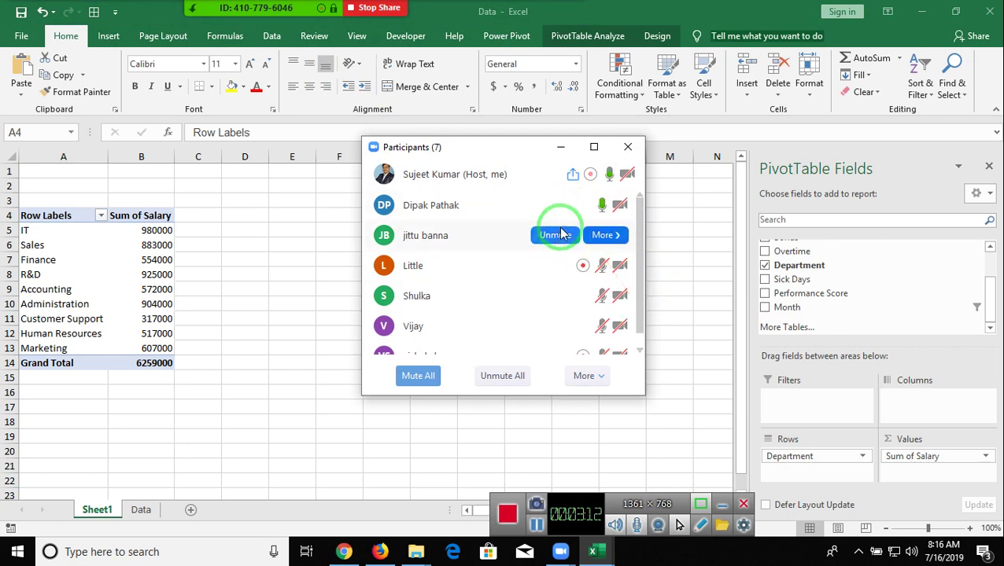
pyautogui.click(562, 206)
pyautogui.moveTo(472, 296)
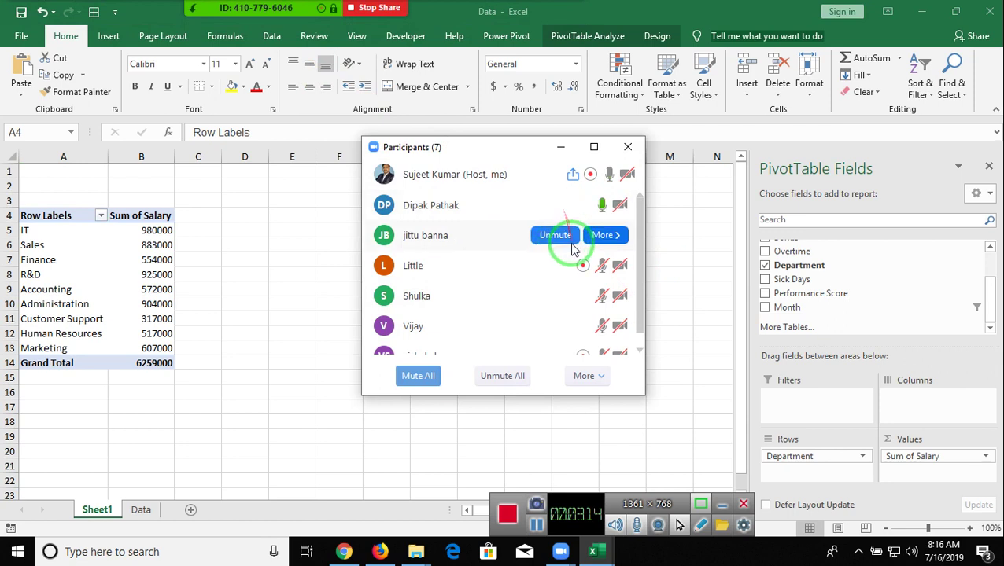
pyautogui.scroll(-1, 561, 300)
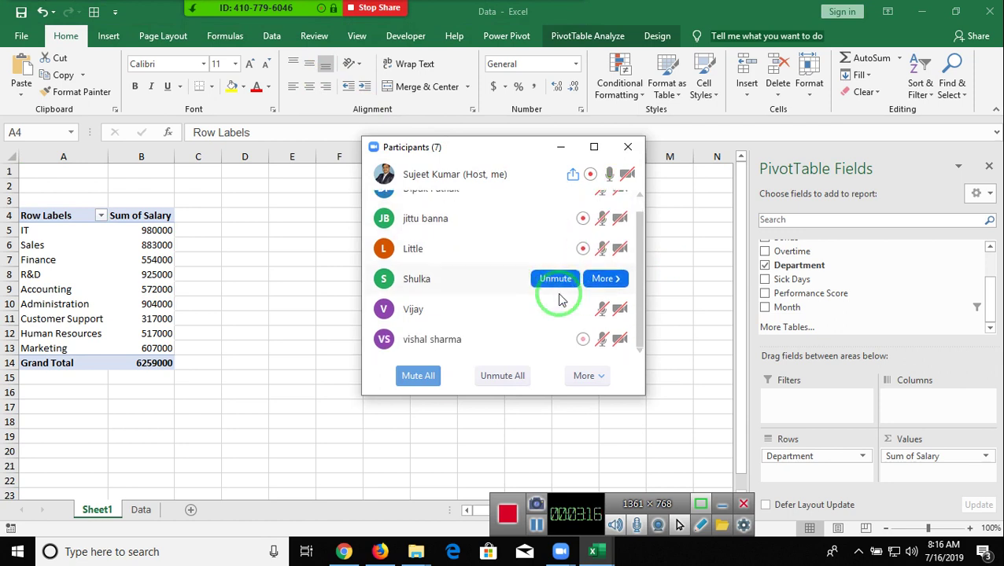
pyautogui.click(511, 277)
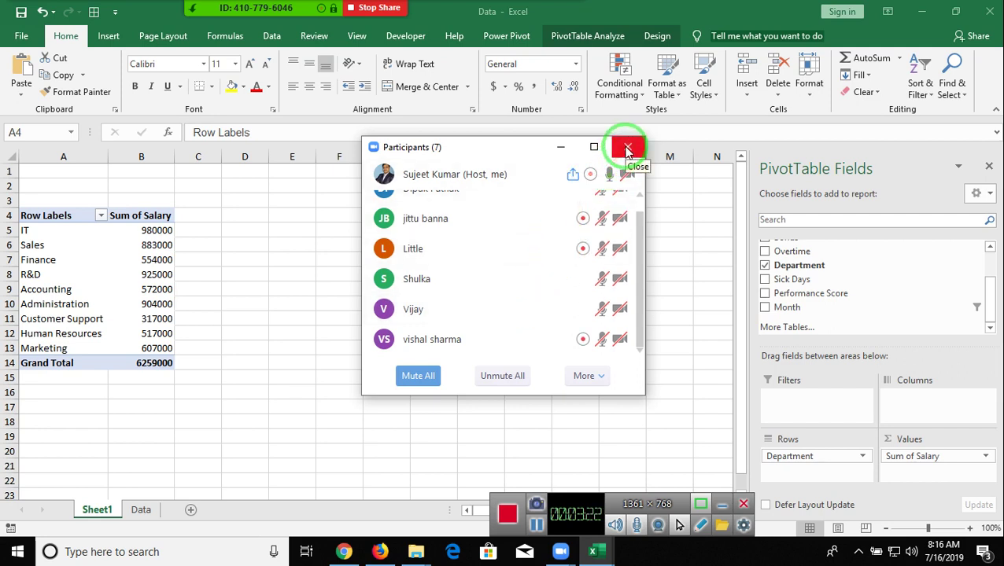
pyautogui.click(627, 149)
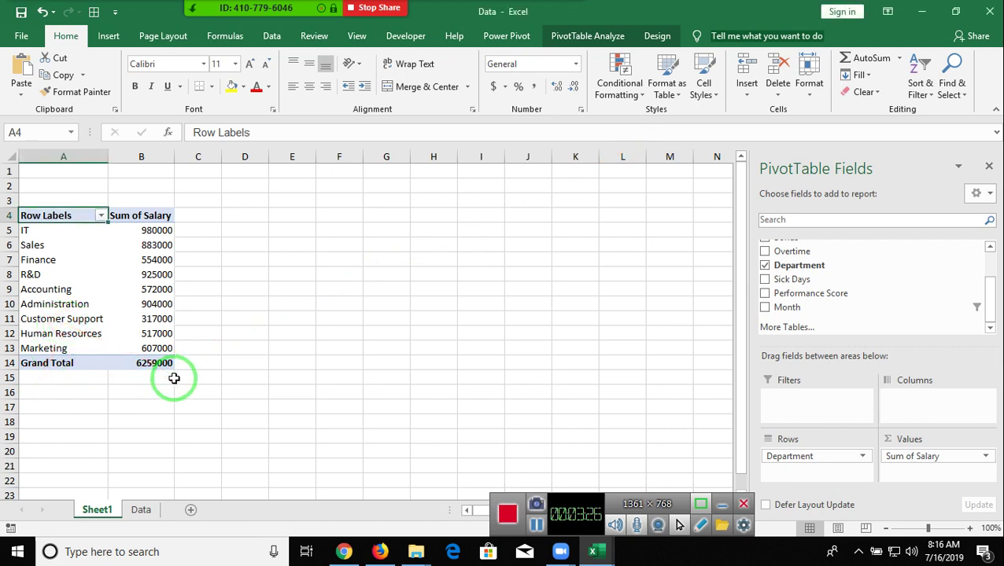
# Delete the old Sheet1 pivot table worksheet.
pyautogui.rightClick(113, 515)
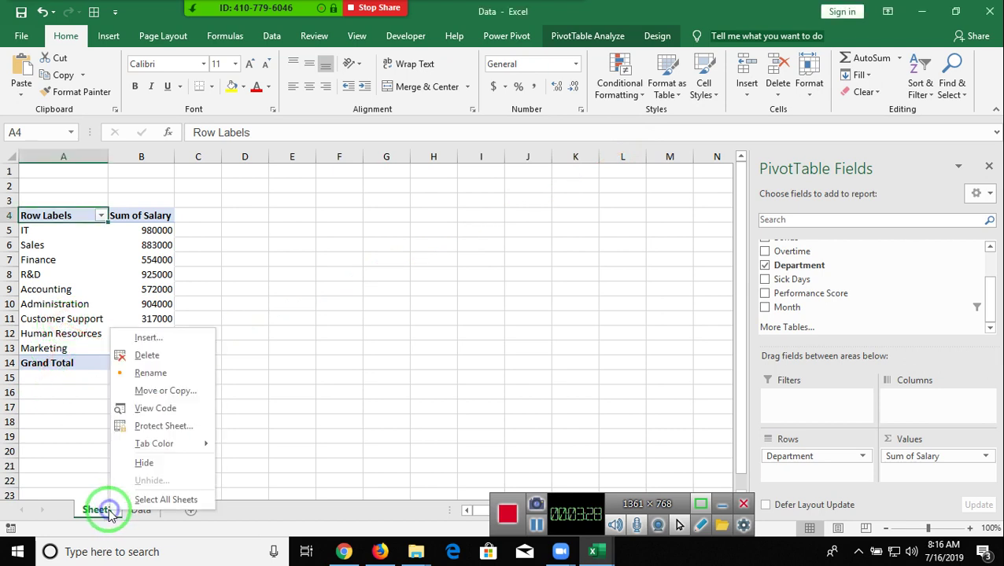
pyautogui.click(149, 355)
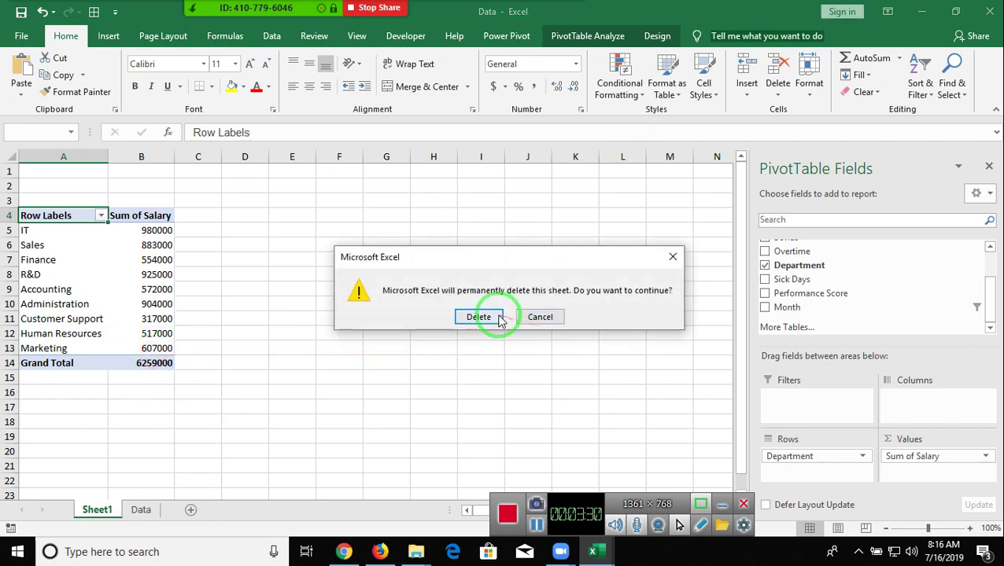
pyautogui.click(487, 318)
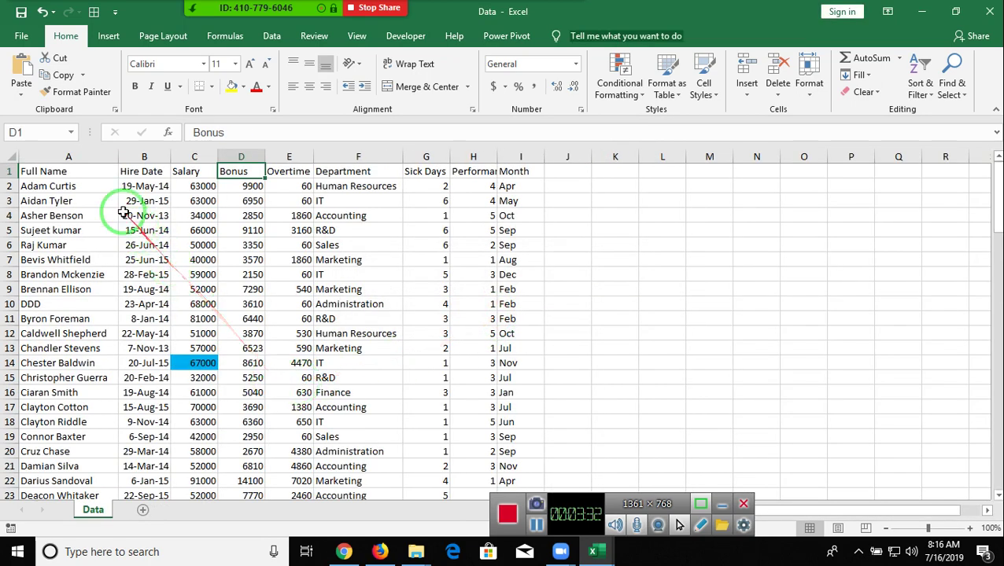
# Select the employee data and create an empty PivotTable on a new worksheet.
pyautogui.moveTo(67, 173)
pyautogui.mouseDown()
pyautogui.moveTo(485, 288)
pyautogui.moveTo(495, 363)
pyautogui.mouseUp()
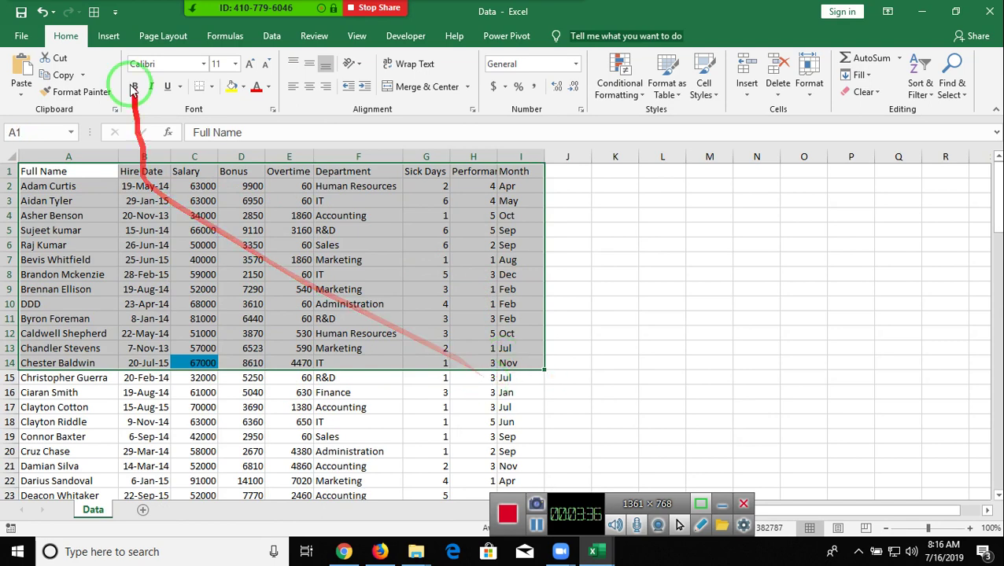
pyautogui.click(109, 36)
pyautogui.click(31, 71)
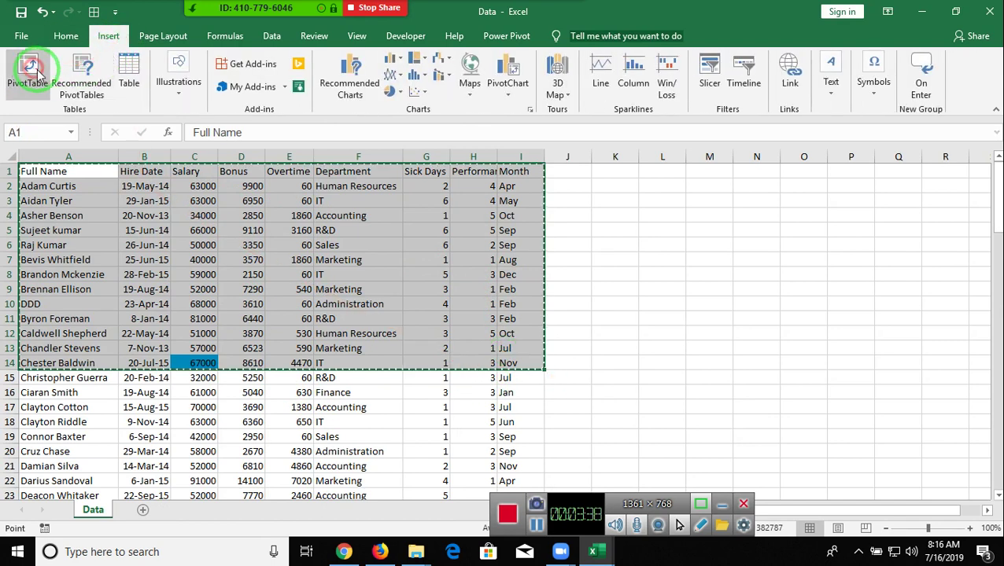
pyautogui.click(137, 172)
pyautogui.click(124, 186)
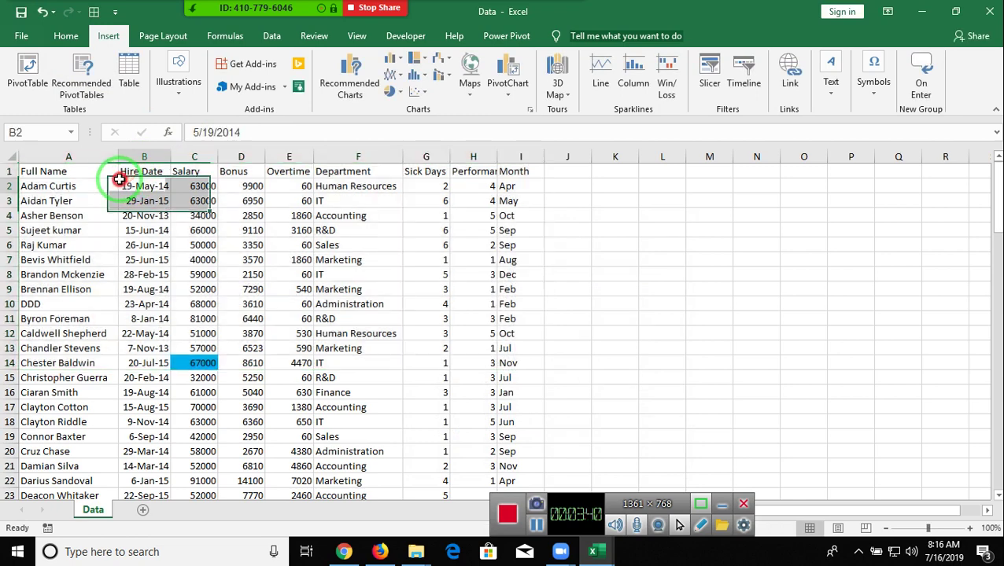
pyautogui.click(98, 172)
pyautogui.click(28, 71)
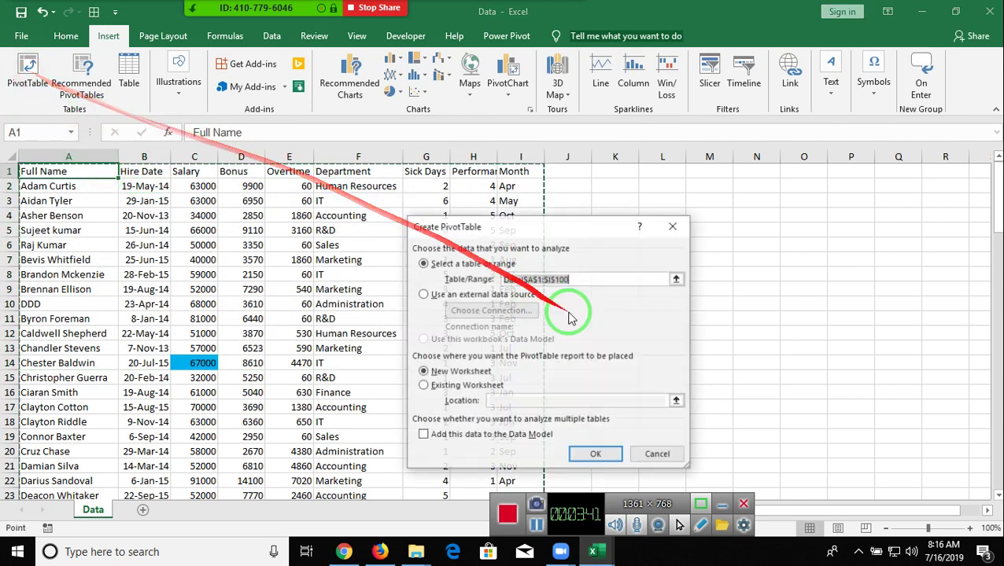
pyautogui.click(595, 446)
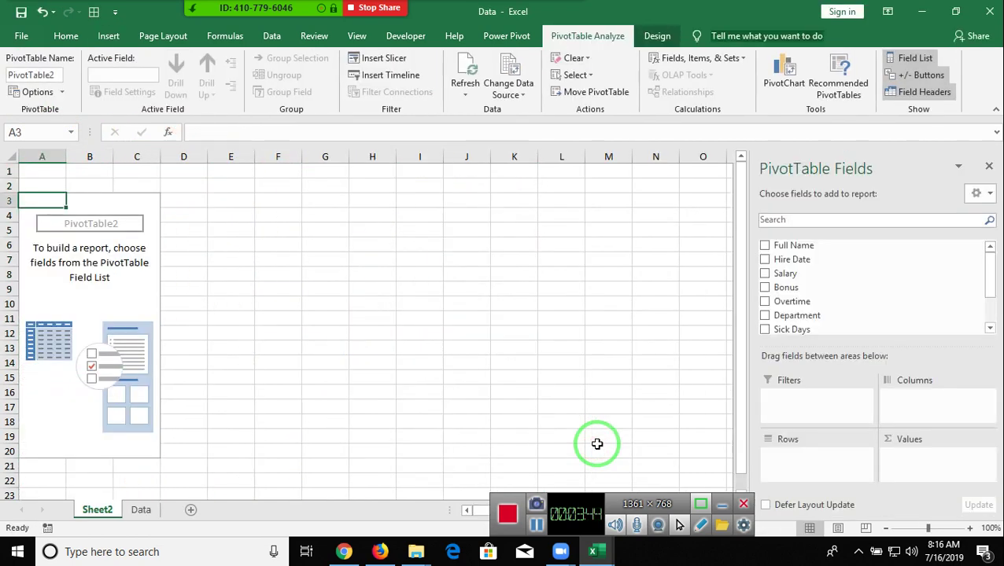
# Put Department in Rows and add Salary to Values twice.
pyautogui.moveTo(818, 315); pyautogui.dragTo(823, 459)
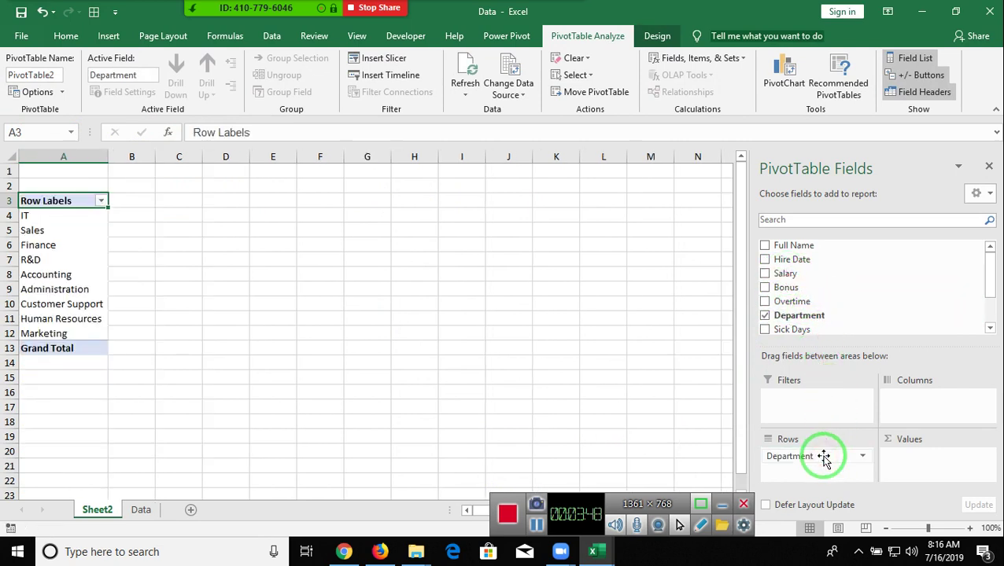
pyautogui.moveTo(784, 273); pyautogui.dragTo(928, 472)
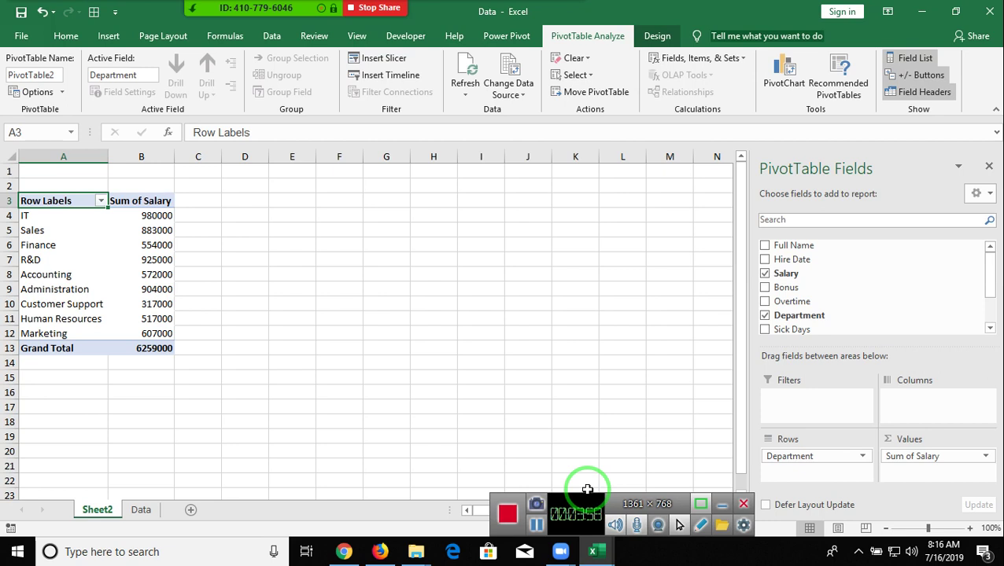
pyautogui.moveTo(815, 273)
pyautogui.mouseDown()
pyautogui.moveTo(908, 433)
pyautogui.moveTo(944, 470)
pyautogui.mouseUp()
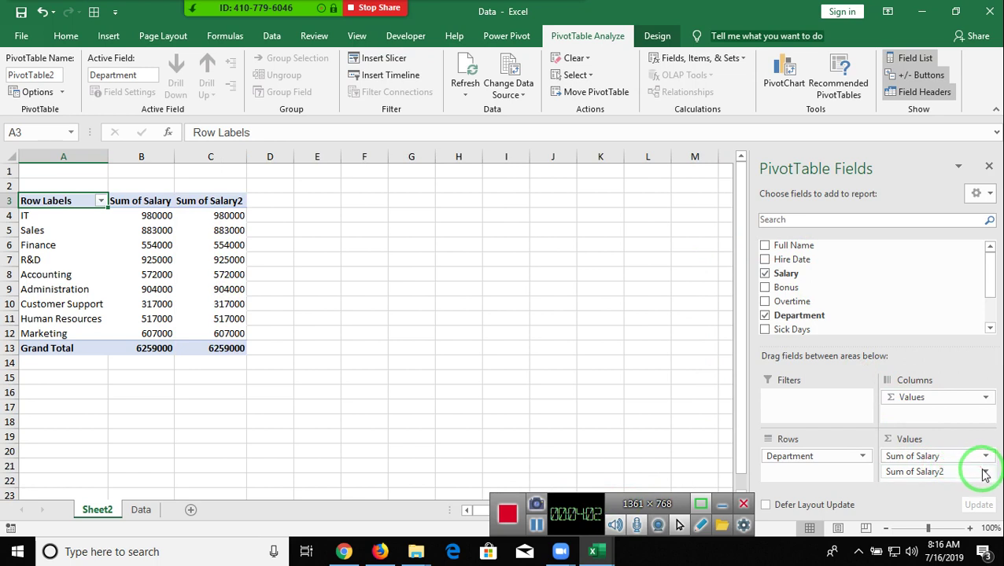
# Change Sum of Salary2 to Average of Salary2, then select values C4:C12.
pyautogui.click(984, 472)
pyautogui.click(965, 457)
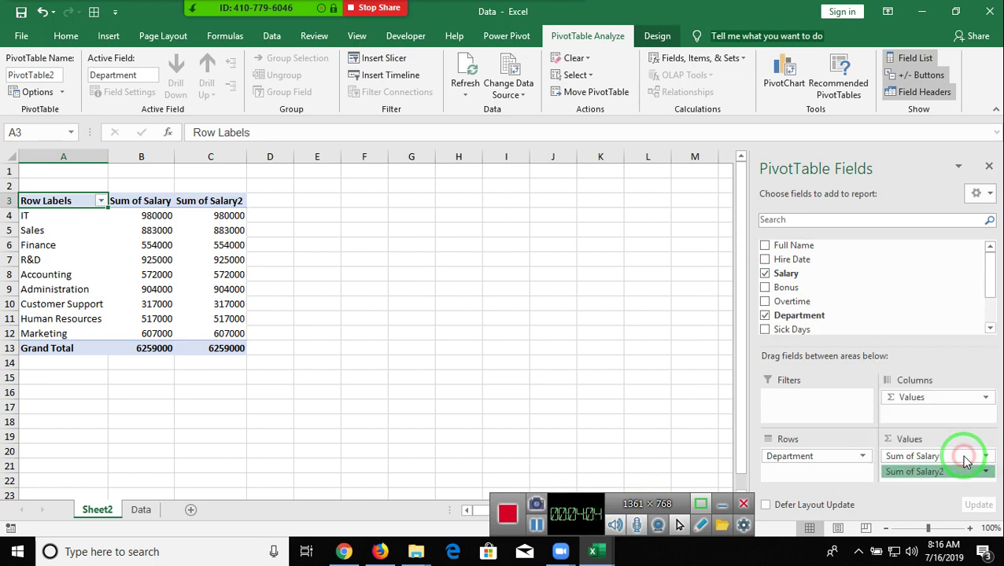
pyautogui.click(433, 378)
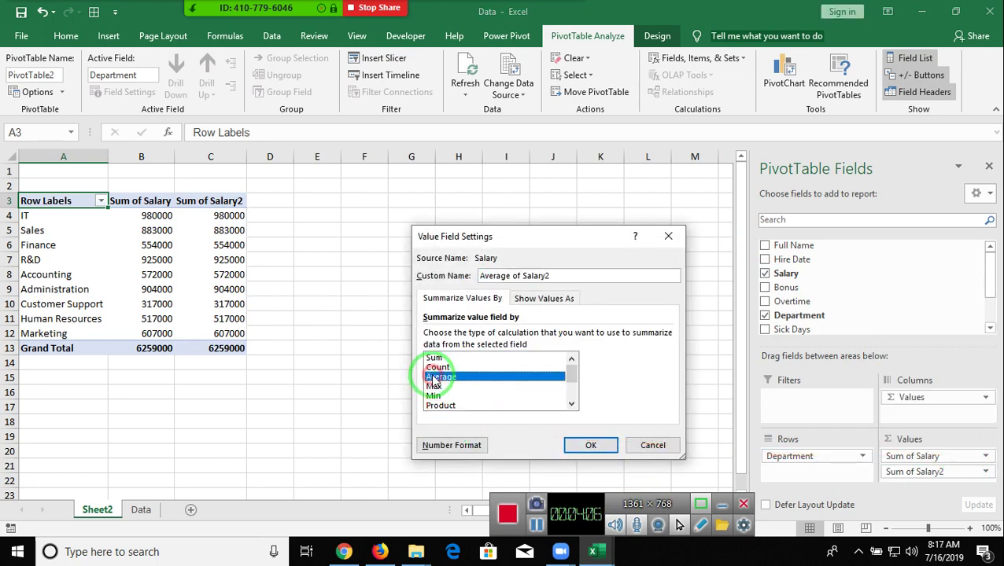
pyautogui.click(581, 446)
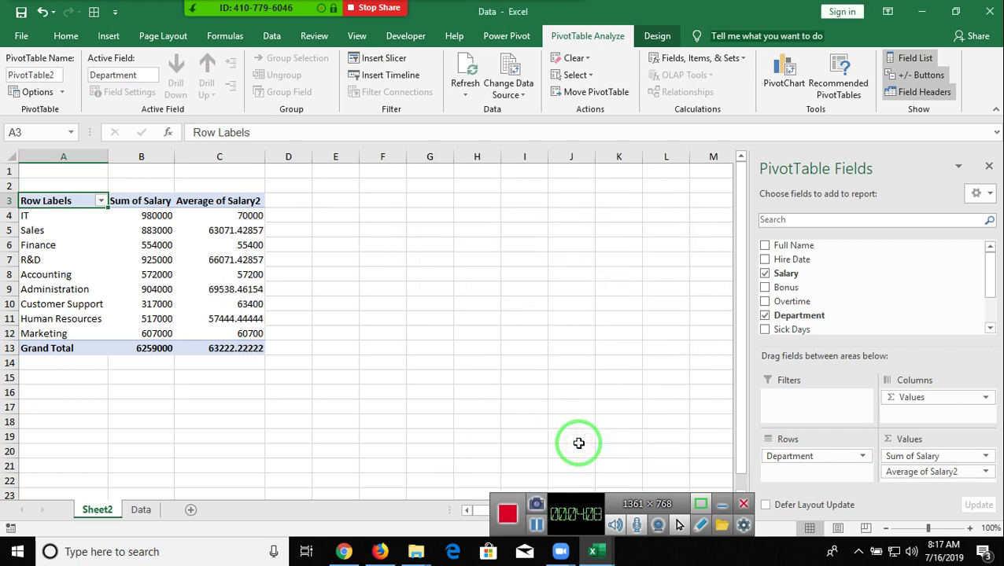
pyautogui.moveTo(252, 215); pyautogui.dragTo(262, 331)
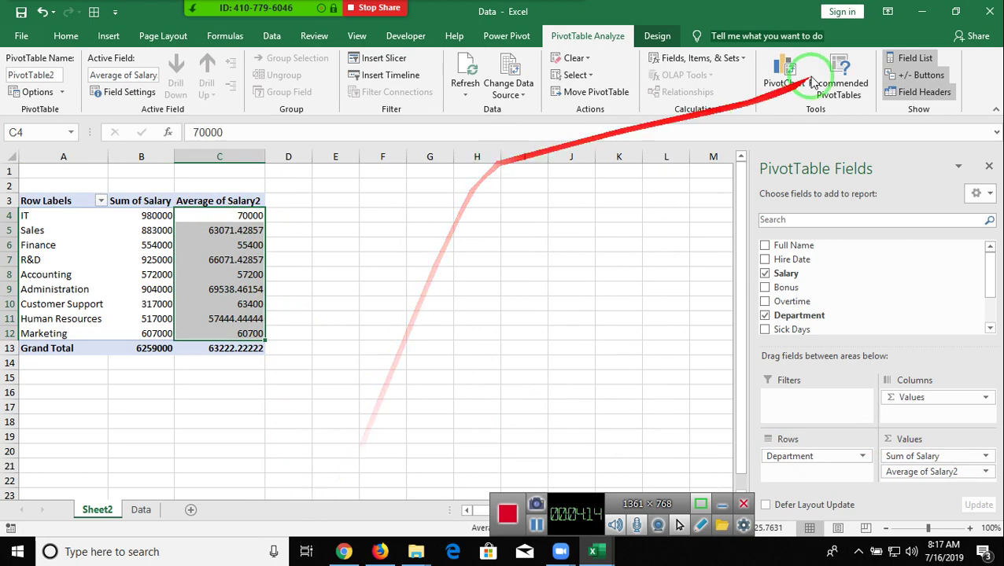
pyautogui.click(784, 77)
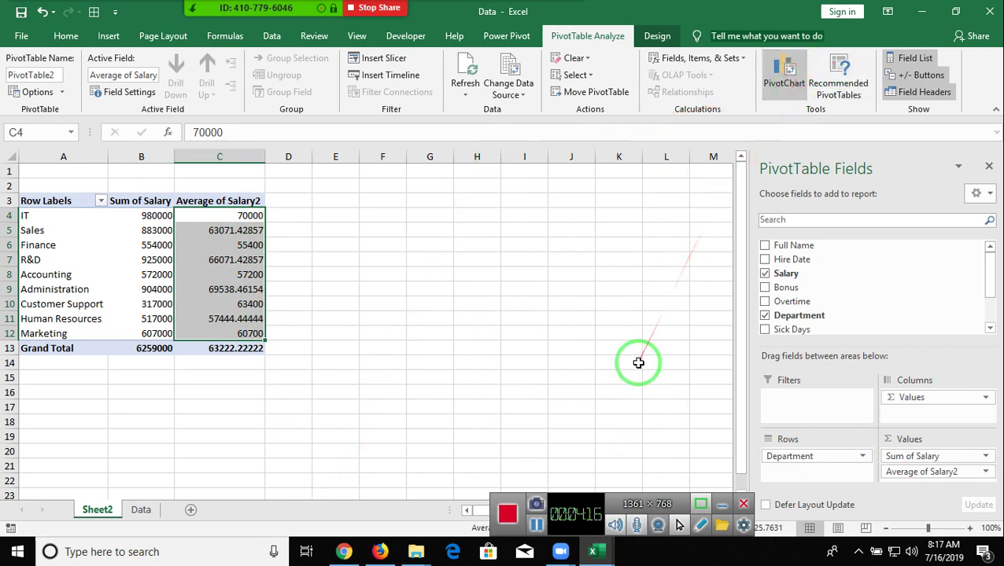
pyautogui.click(641, 473)
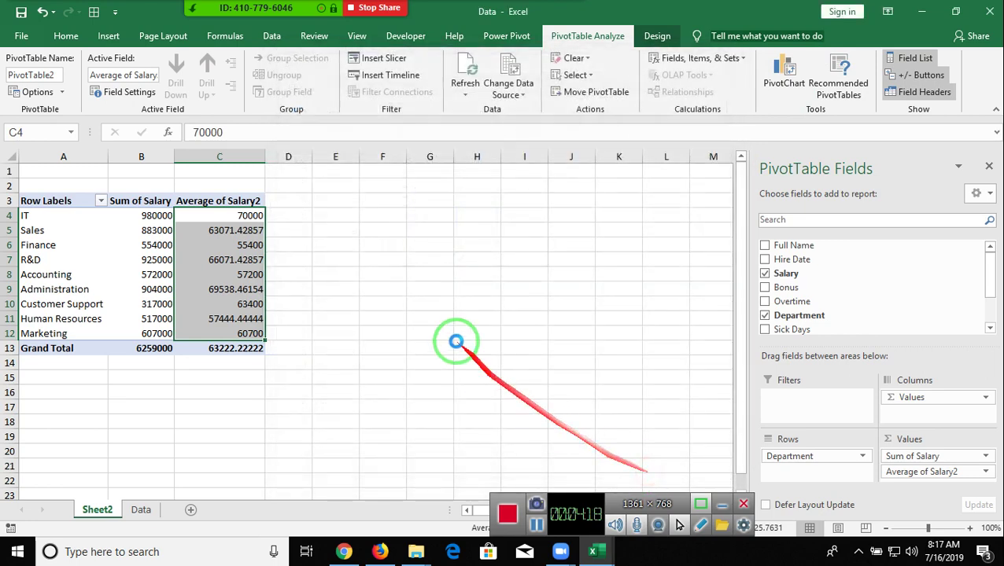
pyautogui.moveTo(394, 236); pyautogui.dragTo(476, 217)
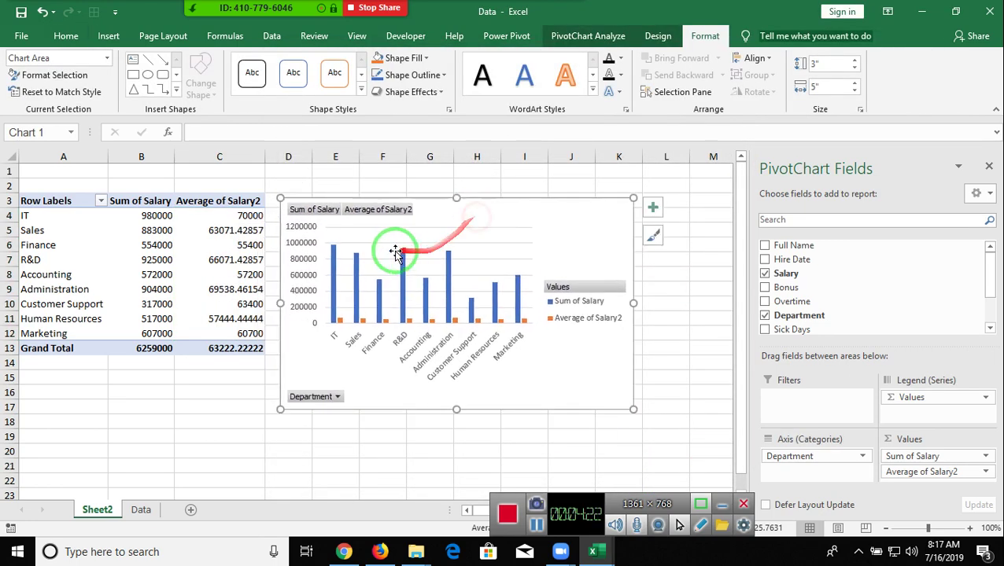
pyautogui.click(335, 258)
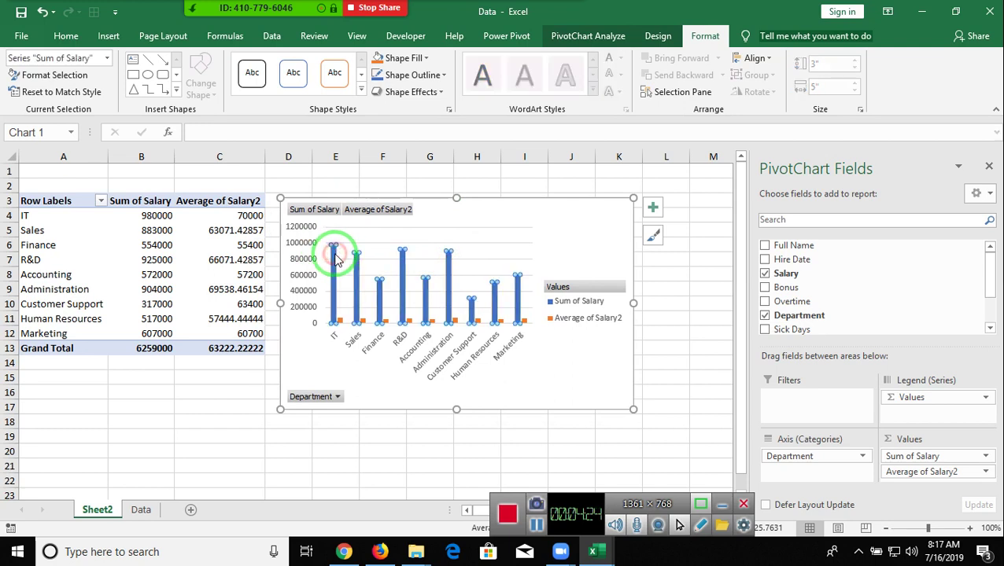
pyautogui.click(342, 329)
pyautogui.click(340, 321)
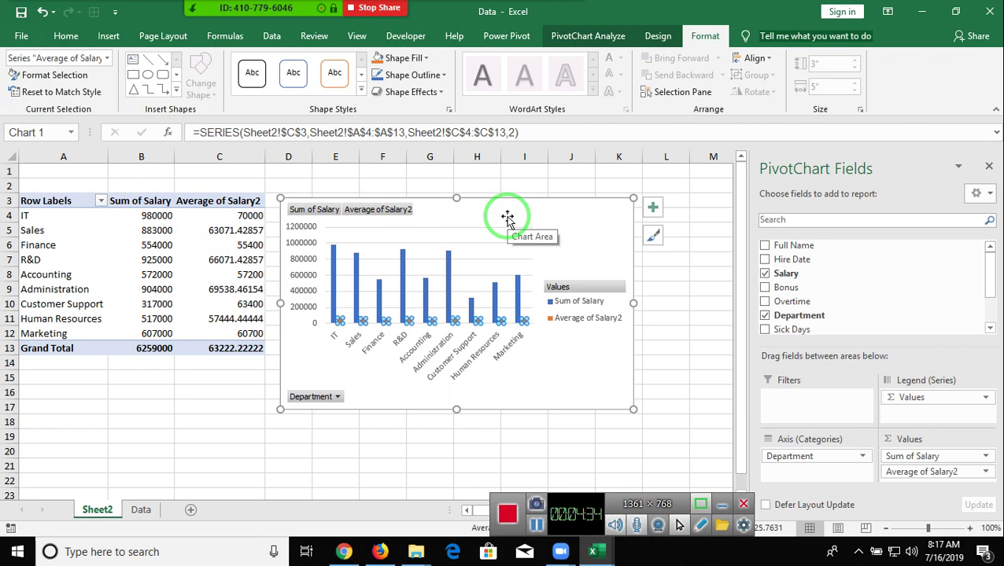
pyautogui.click(598, 228)
pyautogui.click(658, 204)
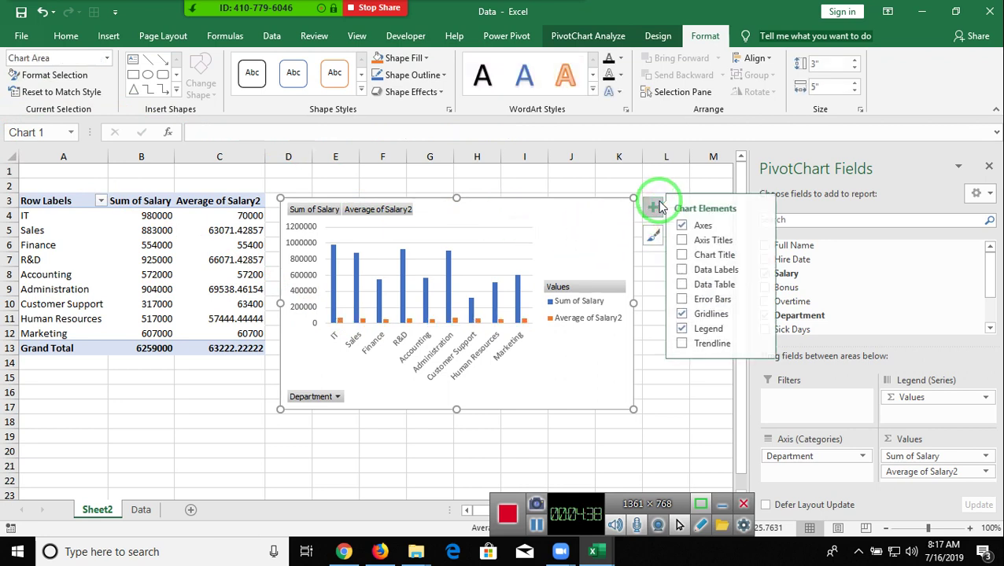
pyautogui.click(650, 265)
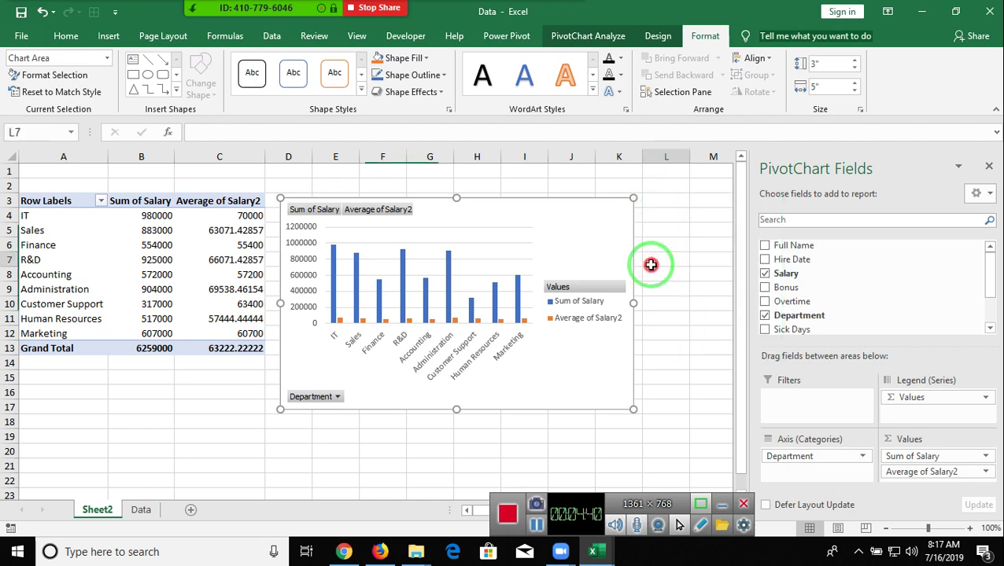
pyautogui.click(599, 240)
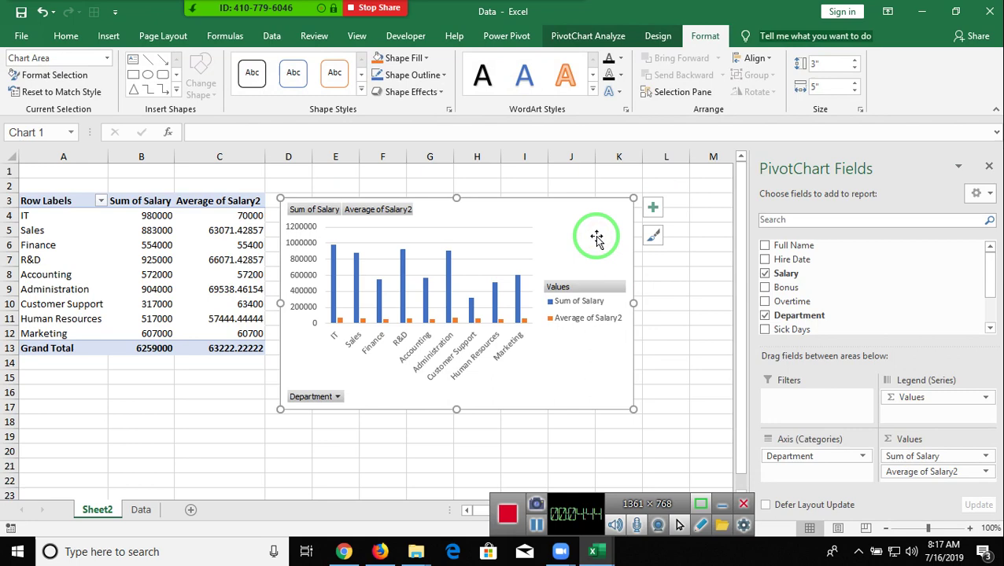
pyautogui.click(659, 236)
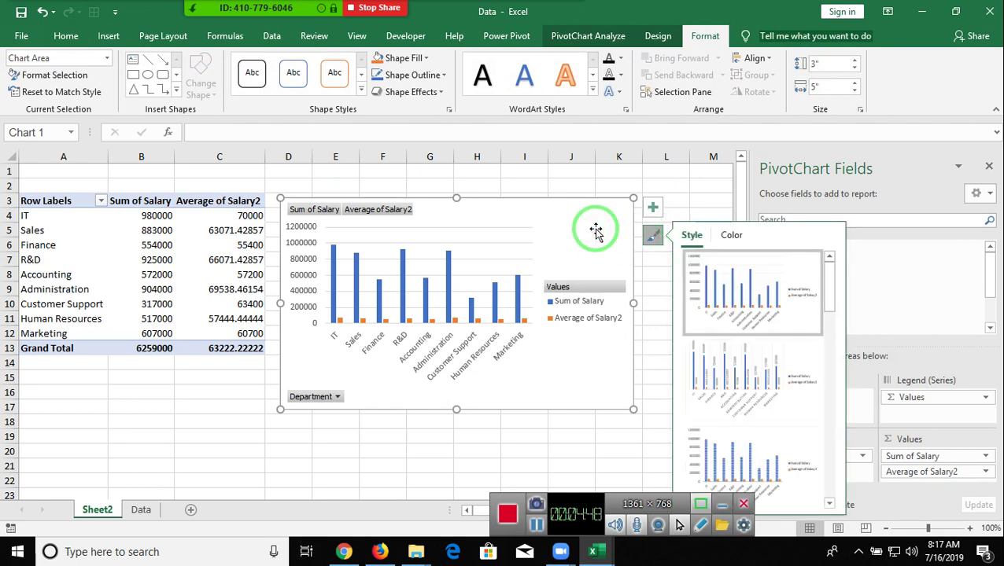
pyautogui.press('Escape')
pyautogui.press('Delete')
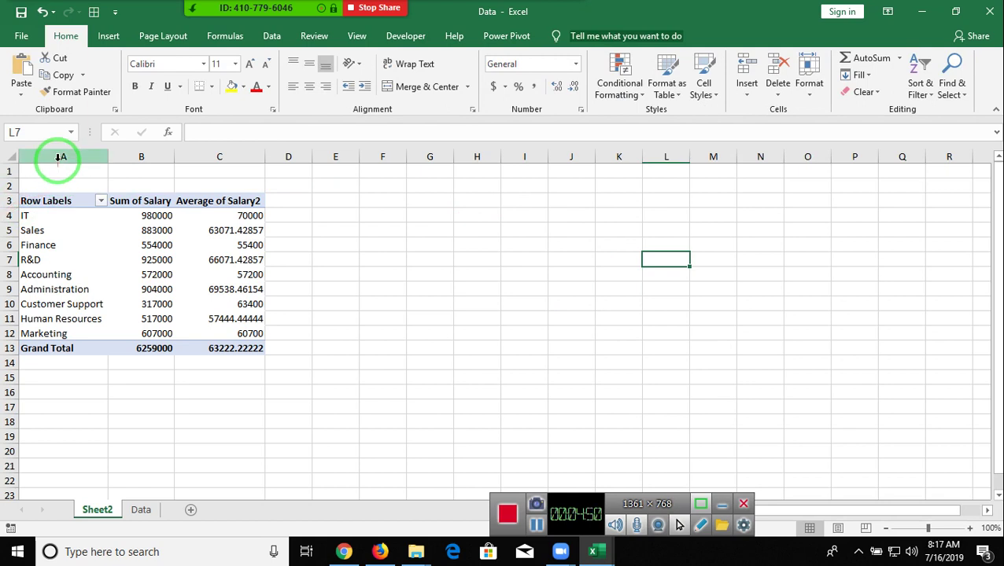
# Remove Average of Salary2 from PivotTable2, keeping only Sum of Salary, then return to the Data sheet.
pyautogui.click(90, 215)
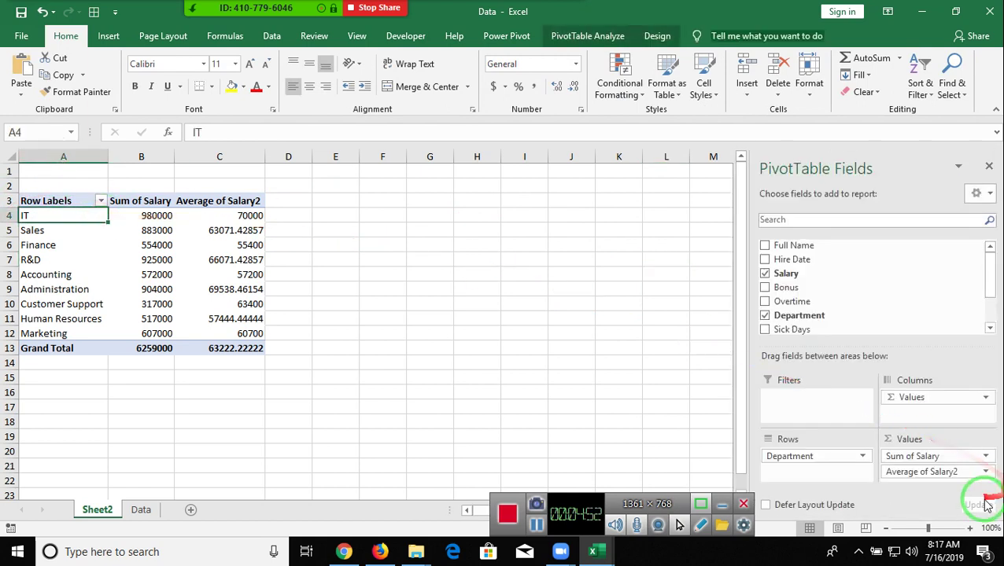
pyautogui.moveTo(946, 475); pyautogui.dragTo(668, 337)
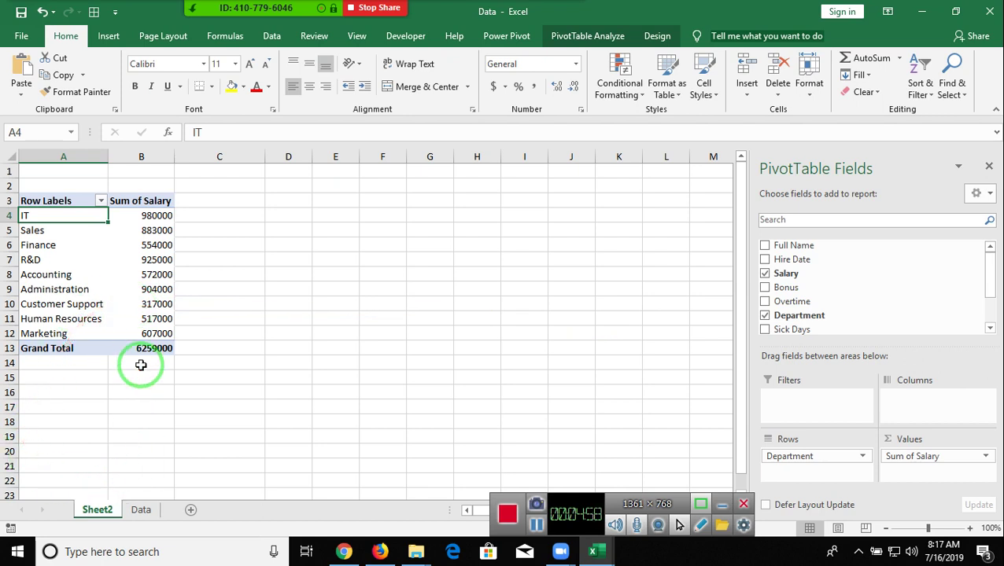
pyautogui.click(987, 167)
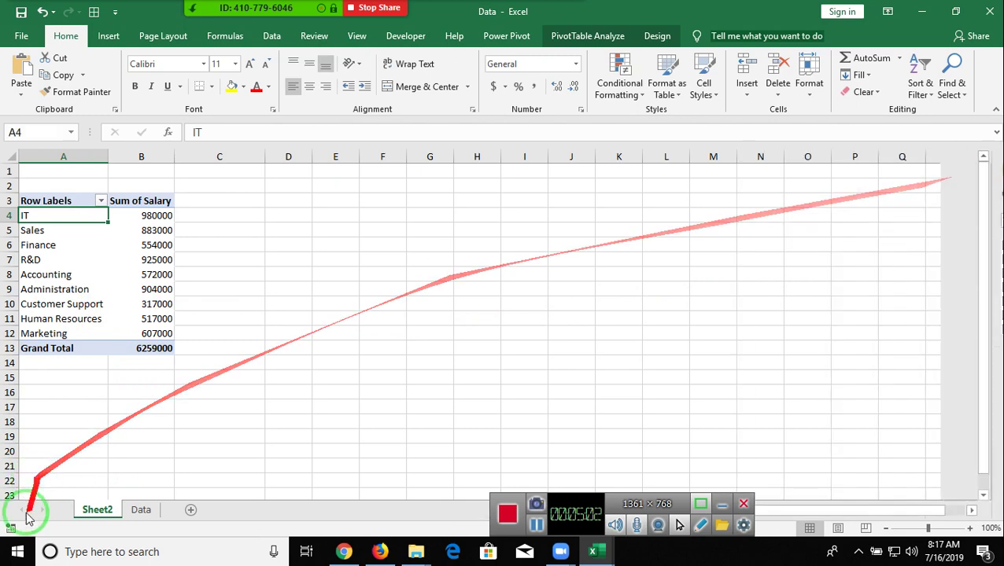
pyautogui.click(141, 509)
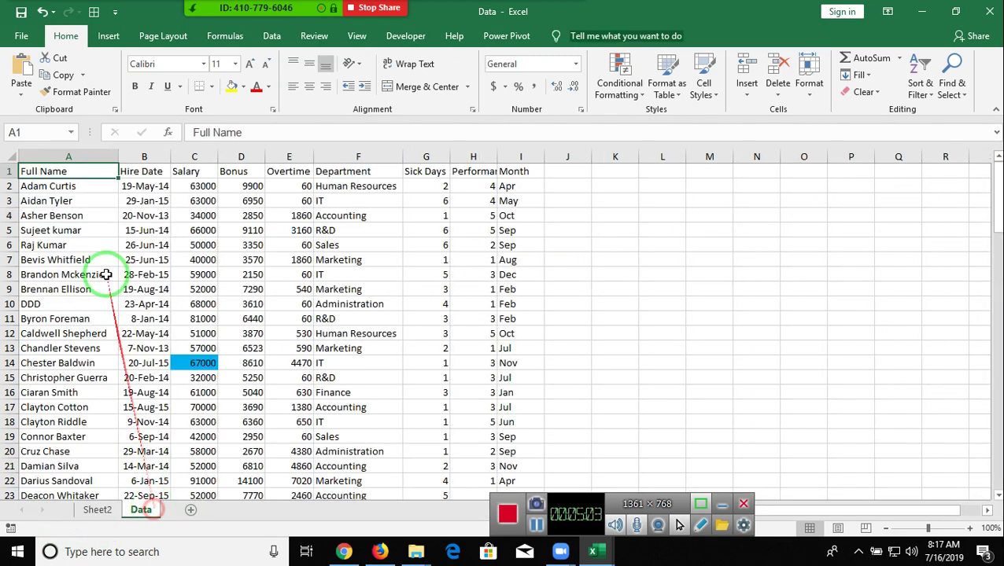
pyautogui.click(228, 23)
pyautogui.scroll(1, 566, 220)
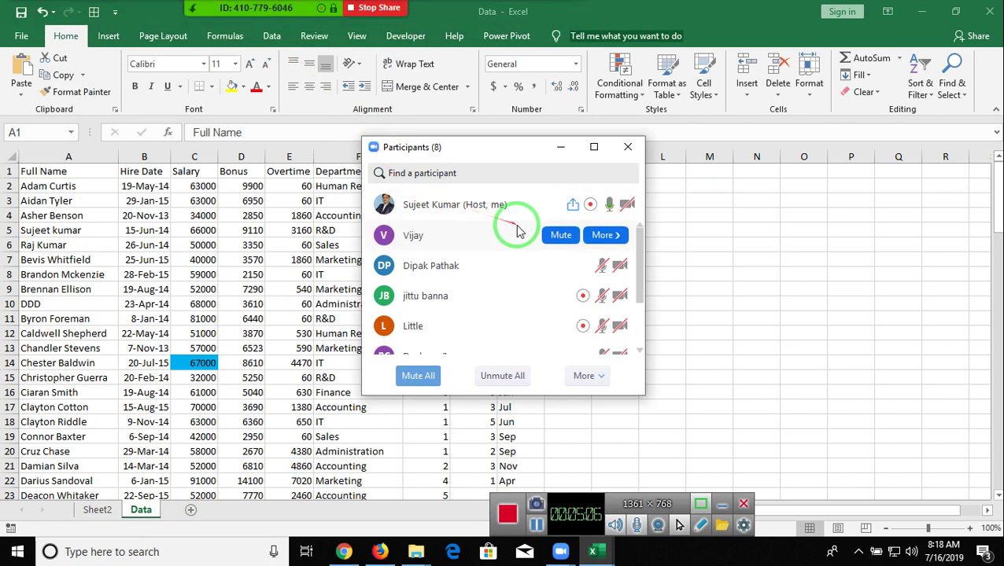
pyautogui.click(554, 236)
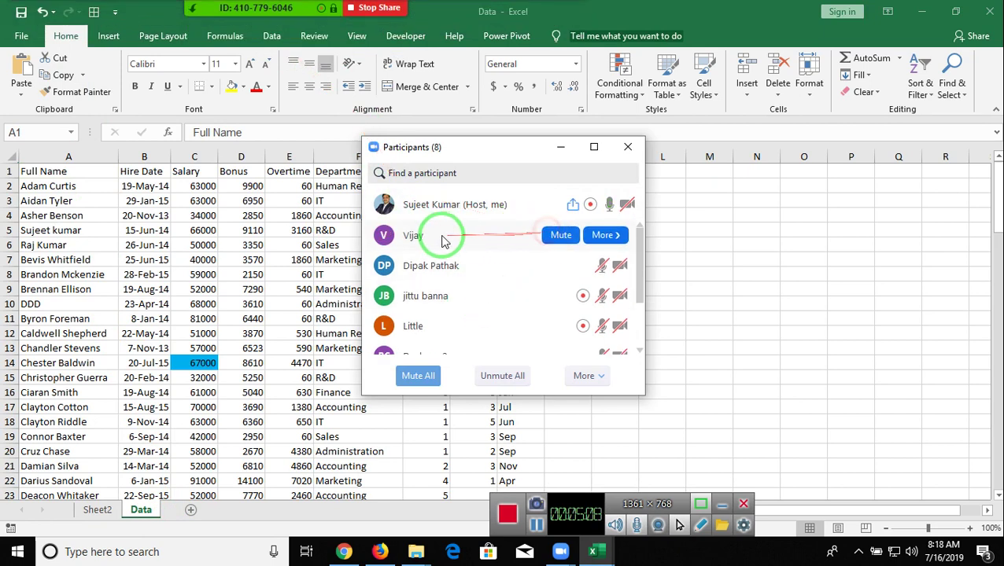
pyautogui.click(634, 153)
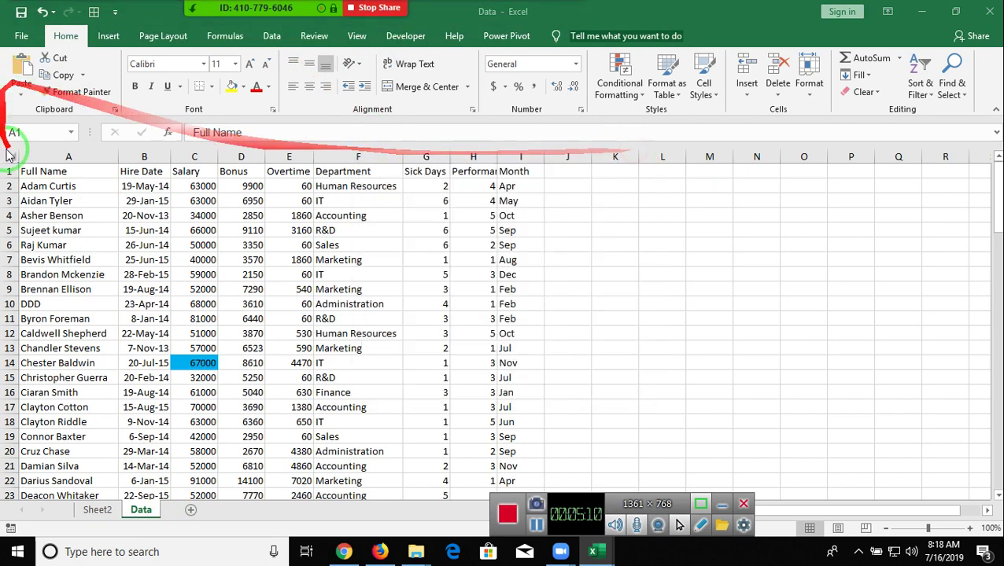
# Insert a new PivotTable from the employee data on a new worksheet.
pyautogui.click(118, 36)
pyautogui.click(28, 66)
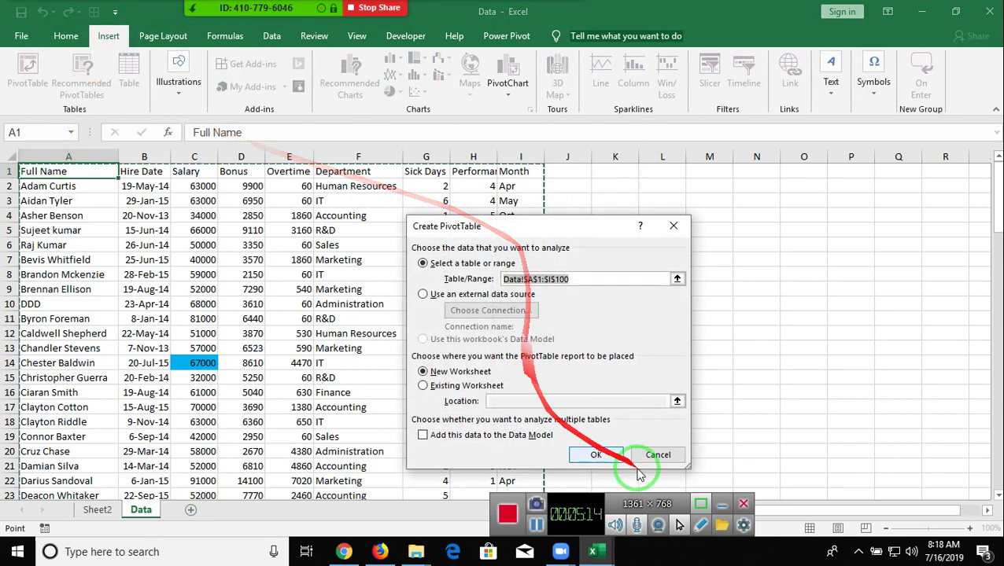
pyautogui.click(597, 455)
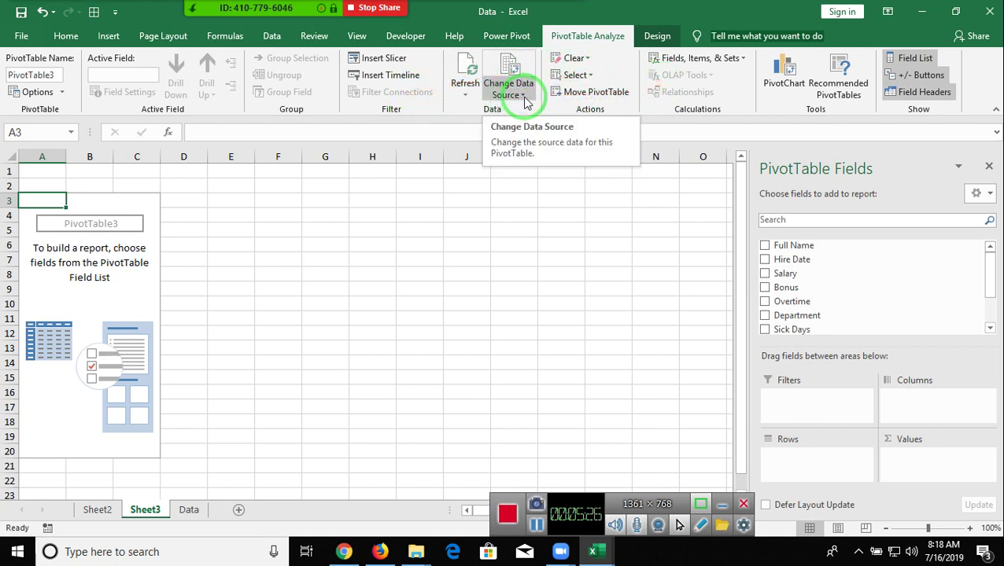
# Move the new empty PivotTable to cell D3 on Sheet2.
pyautogui.click(523, 95)
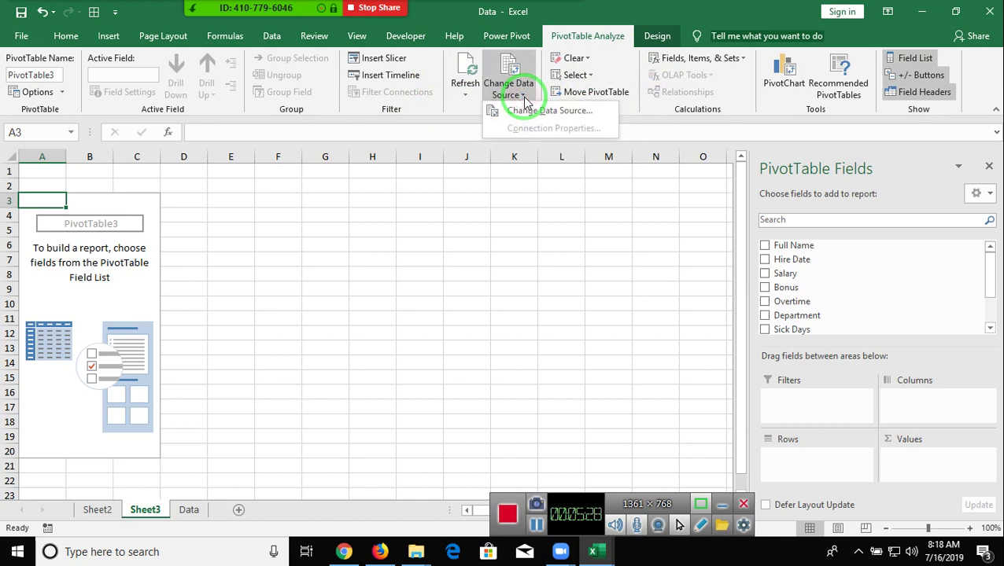
pyautogui.click(523, 96)
pyautogui.click(595, 95)
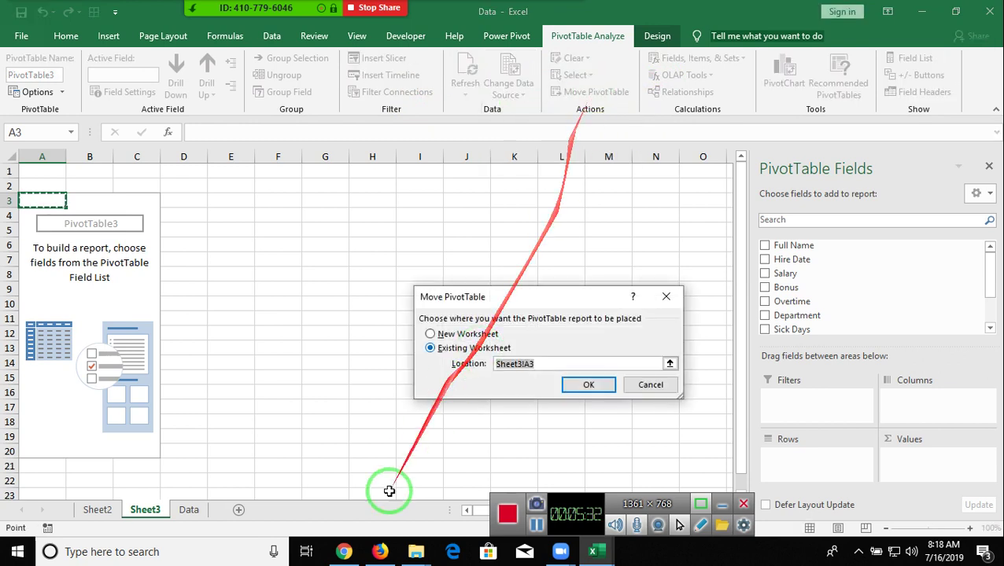
pyautogui.click(110, 511)
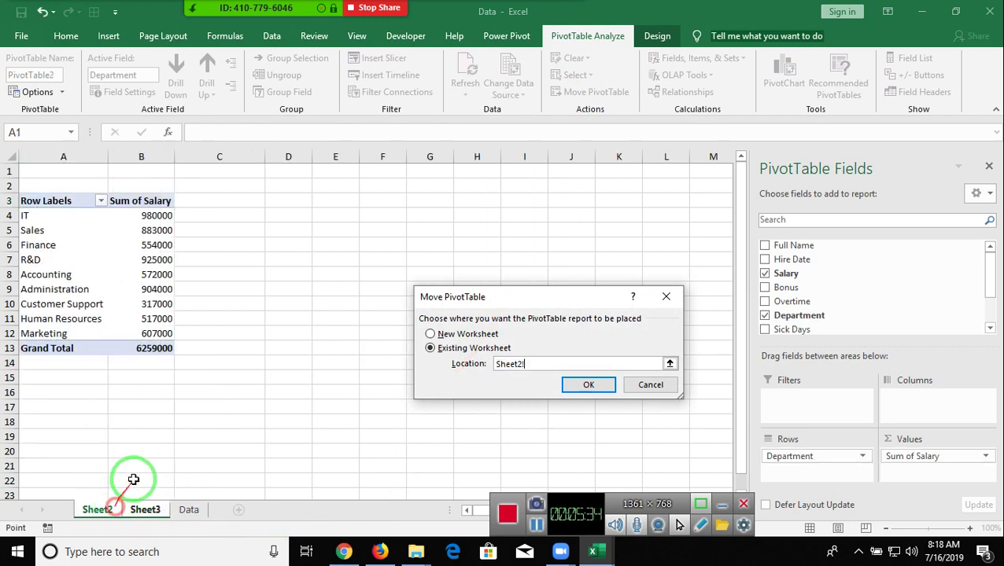
pyautogui.click(275, 201)
pyautogui.click(588, 385)
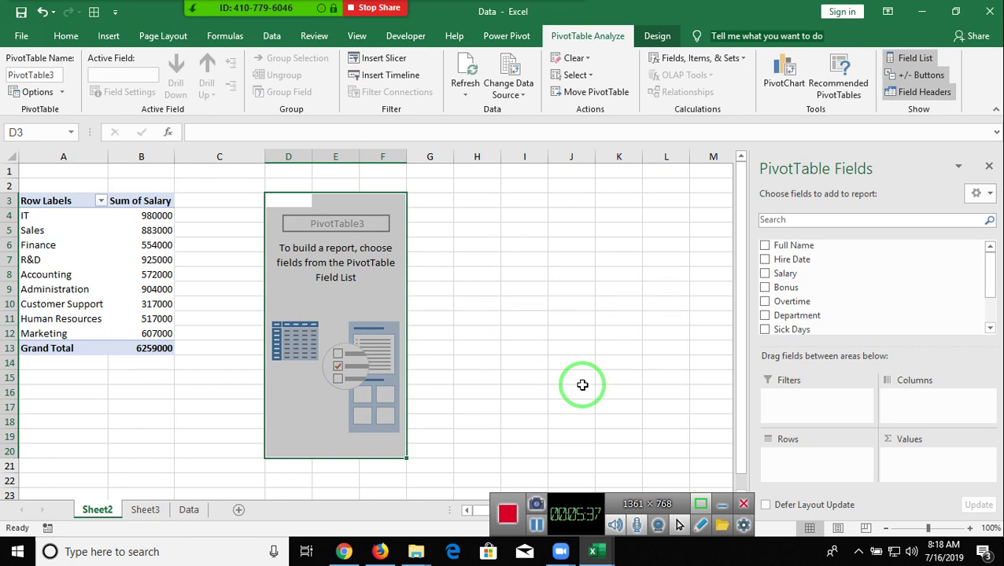
# Put Department in Rows and Salary in Values of PivotTable3.
pyautogui.moveTo(795, 316); pyautogui.dragTo(816, 450)
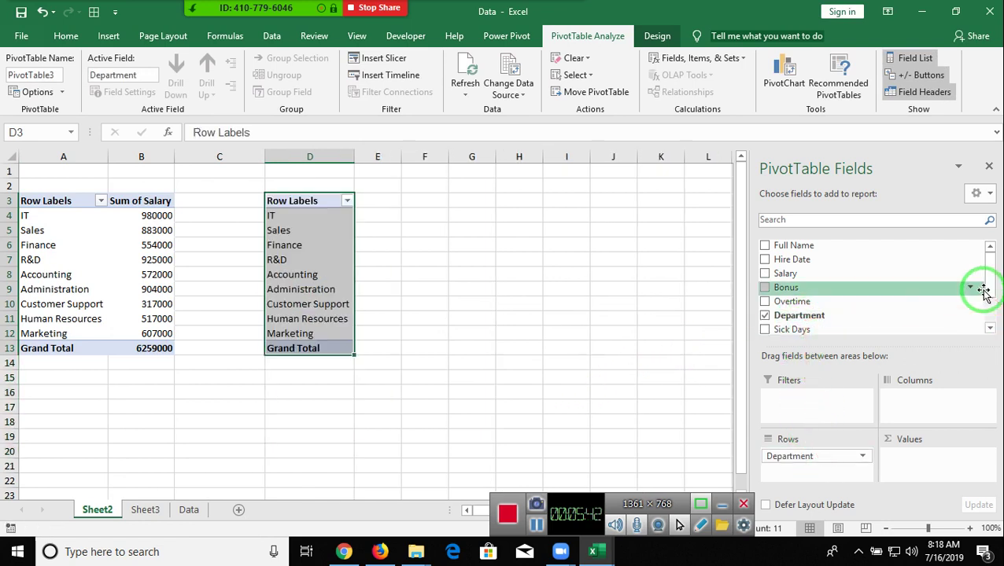
pyautogui.moveTo(989, 293); pyautogui.dragTo(859, 329)
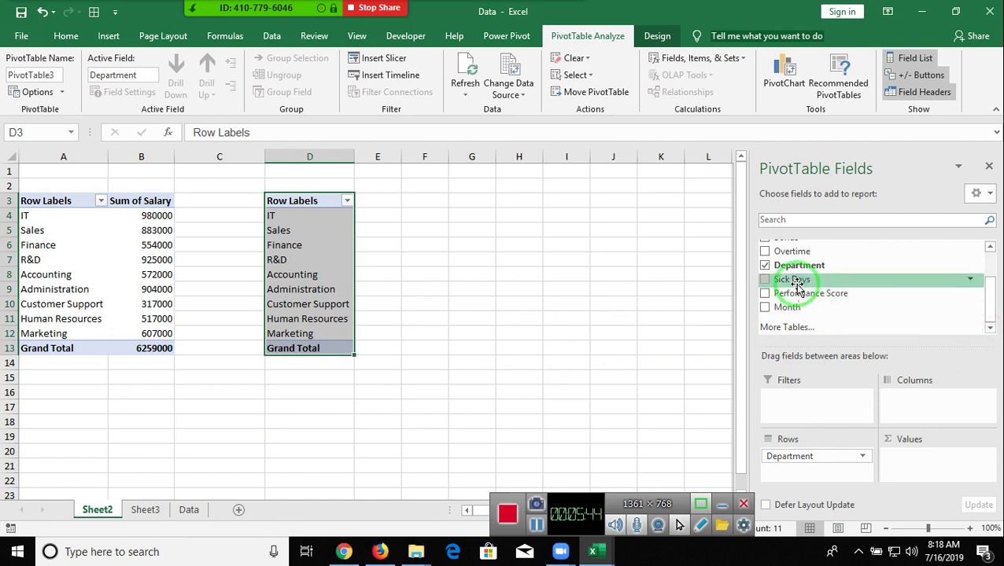
pyautogui.moveTo(787, 273); pyautogui.dragTo(935, 465)
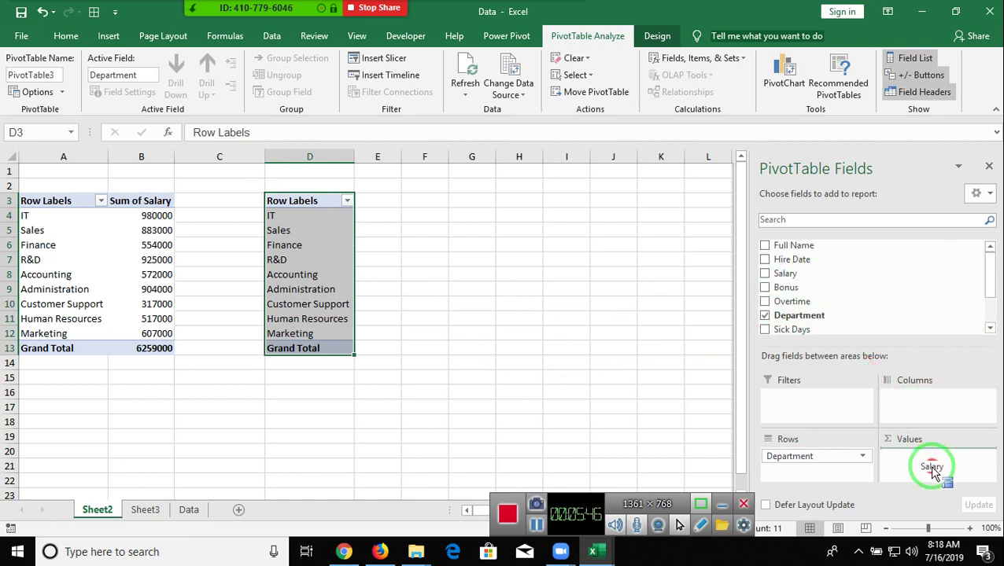
# Summarise Salary as Average (63222.22222 overall) and go back to the Data sheet.
pyautogui.click(934, 466)
pyautogui.click(932, 442)
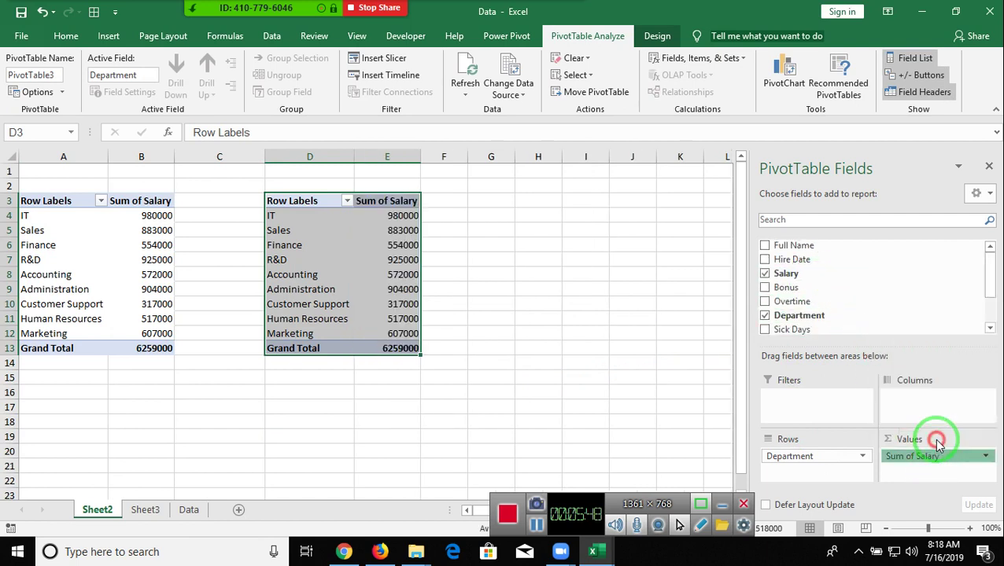
pyautogui.click(470, 376)
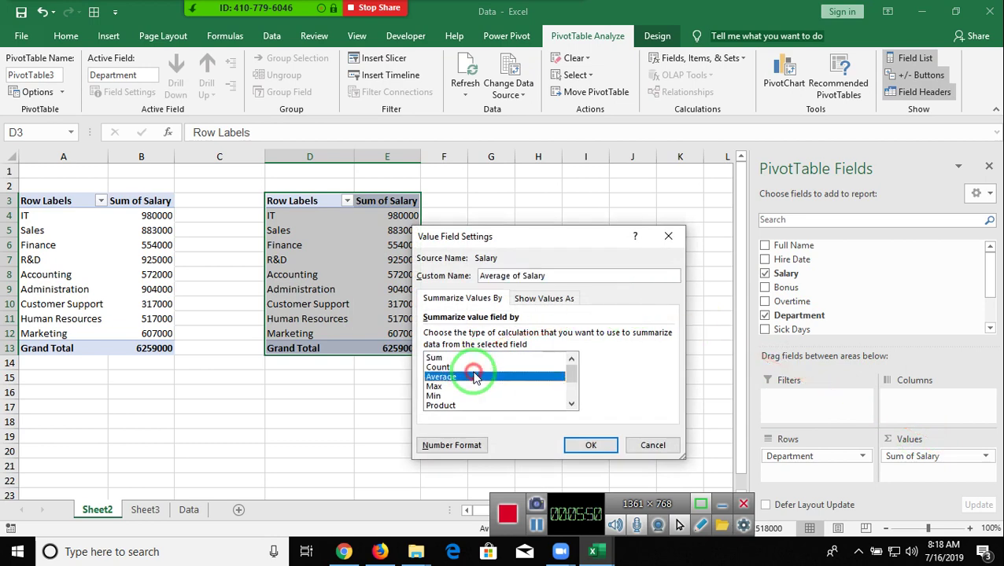
pyautogui.click(589, 446)
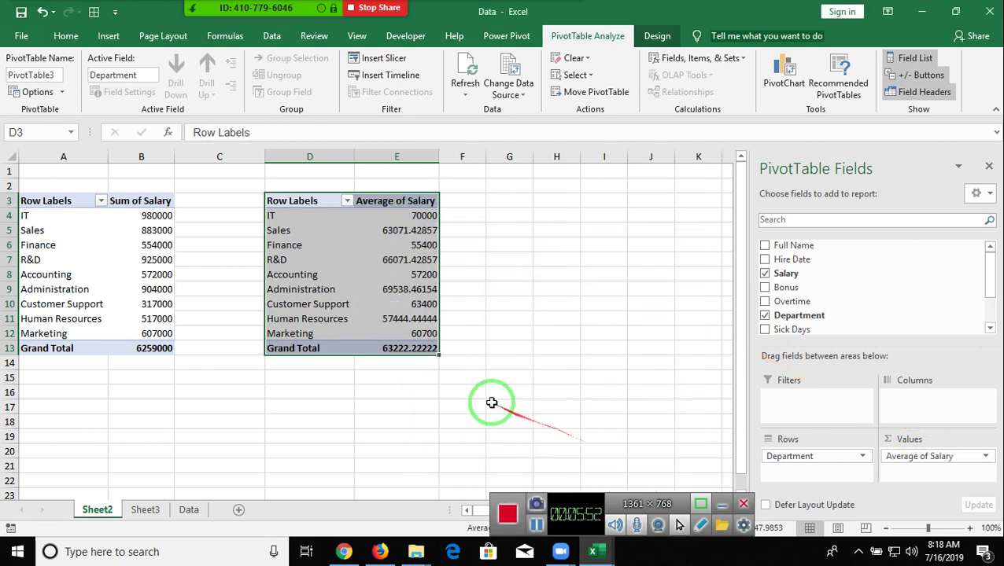
pyautogui.click(488, 403)
pyautogui.click(188, 510)
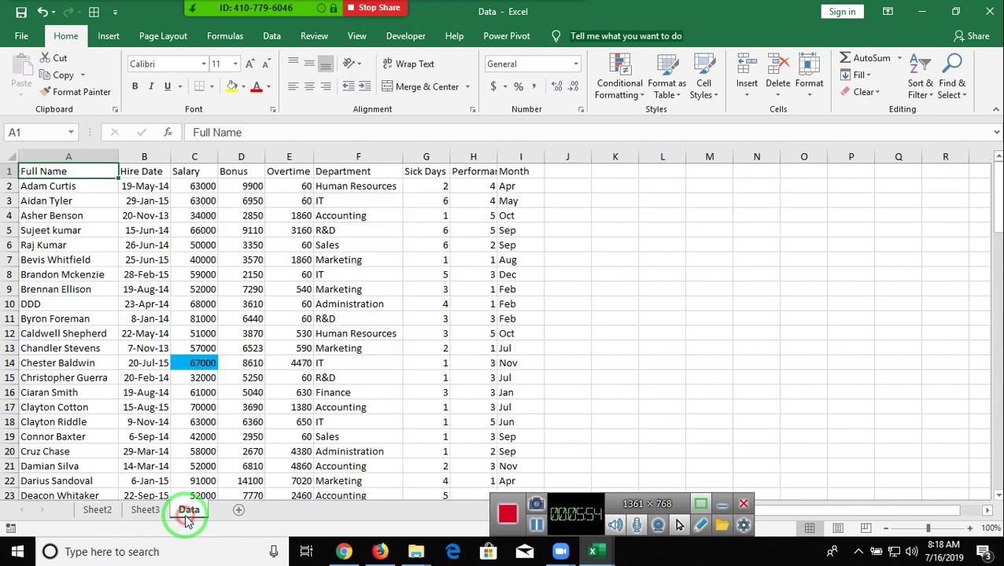
# Insert a PivotTable from the employee data into the existing Sheet2 at cell G3.
pyautogui.click(110, 37)
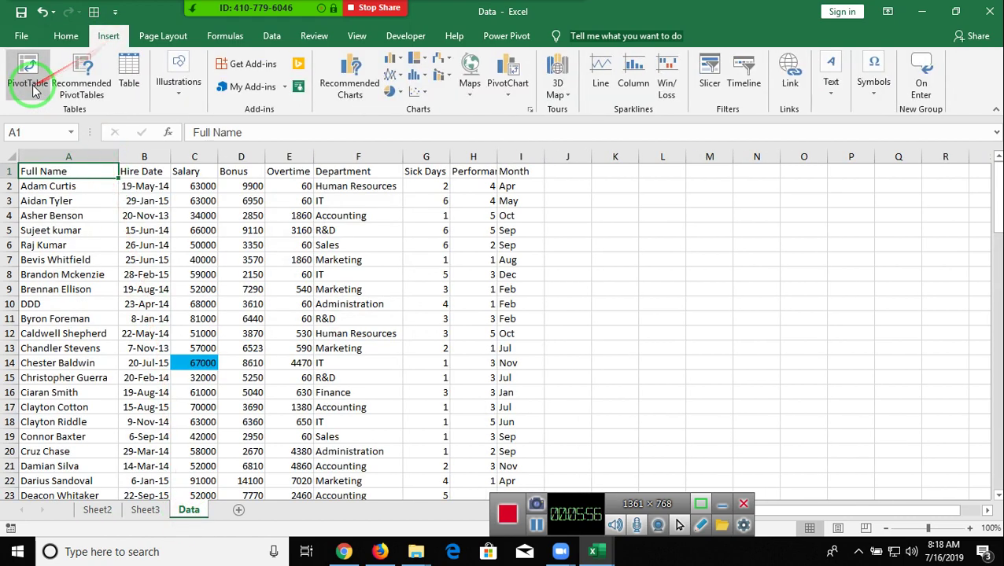
pyautogui.click(32, 88)
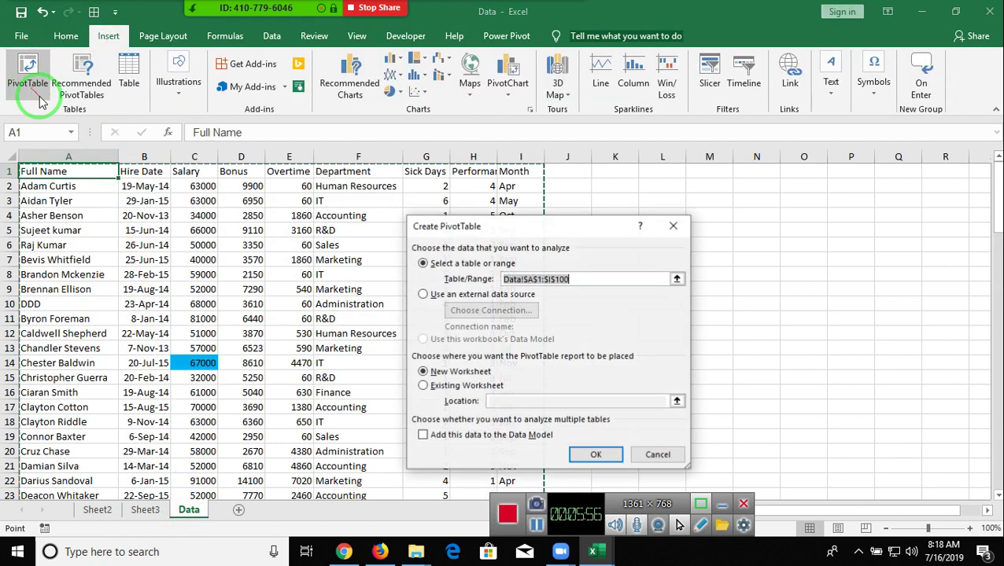
pyautogui.click(447, 386)
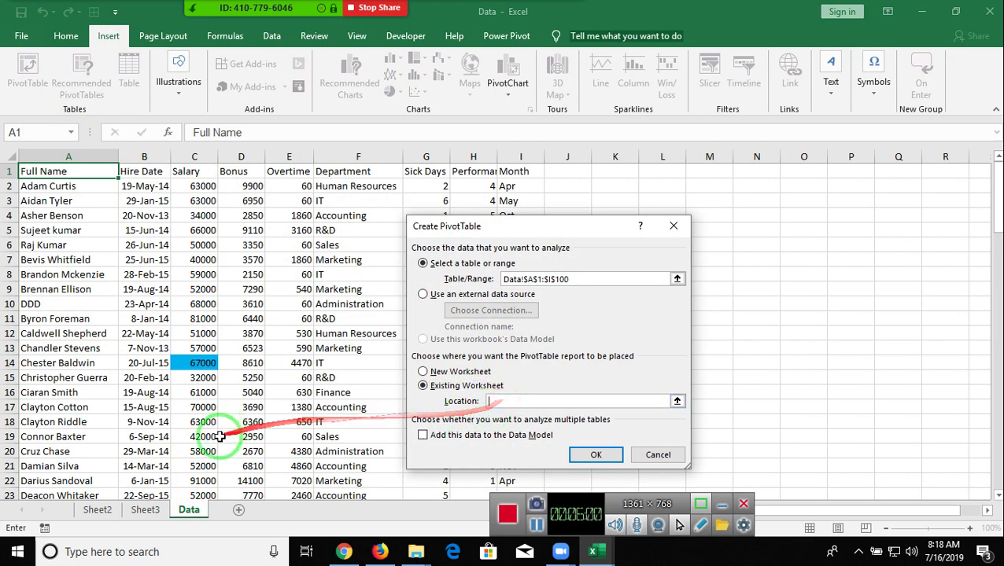
pyautogui.click(100, 510)
pyautogui.click(500, 236)
pyautogui.moveTo(501, 231); pyautogui.dragTo(705, 258)
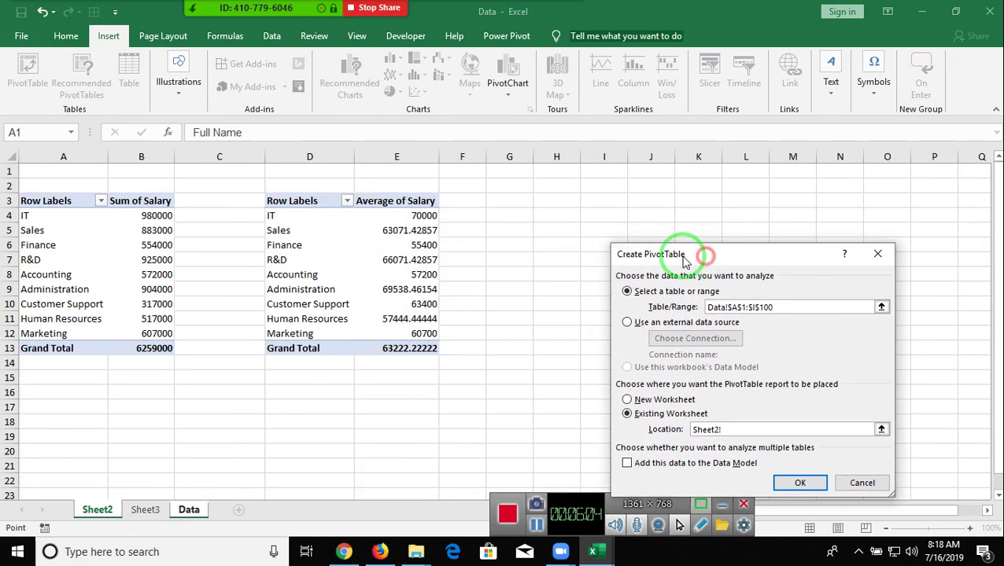
pyautogui.click(523, 200)
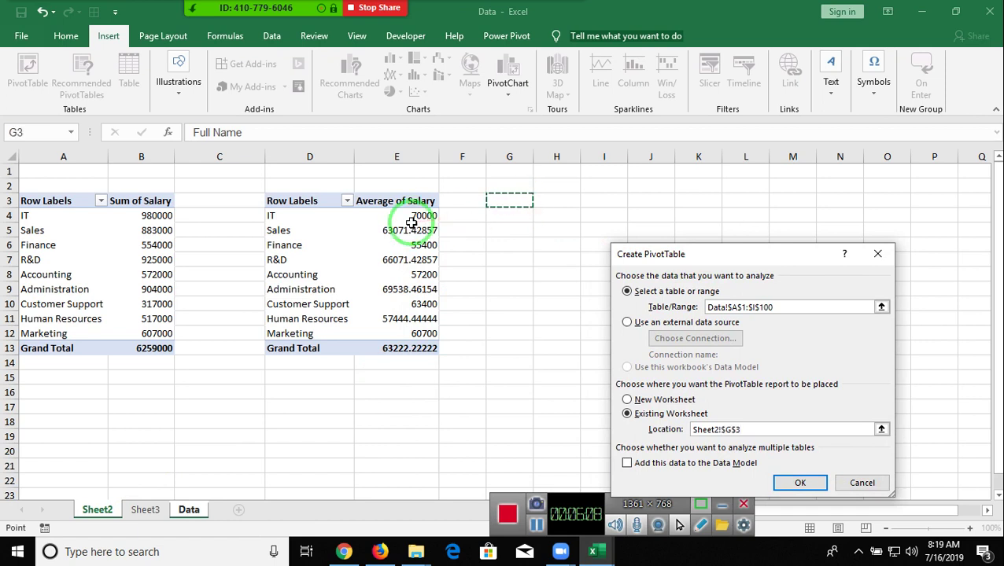
pyautogui.click(786, 484)
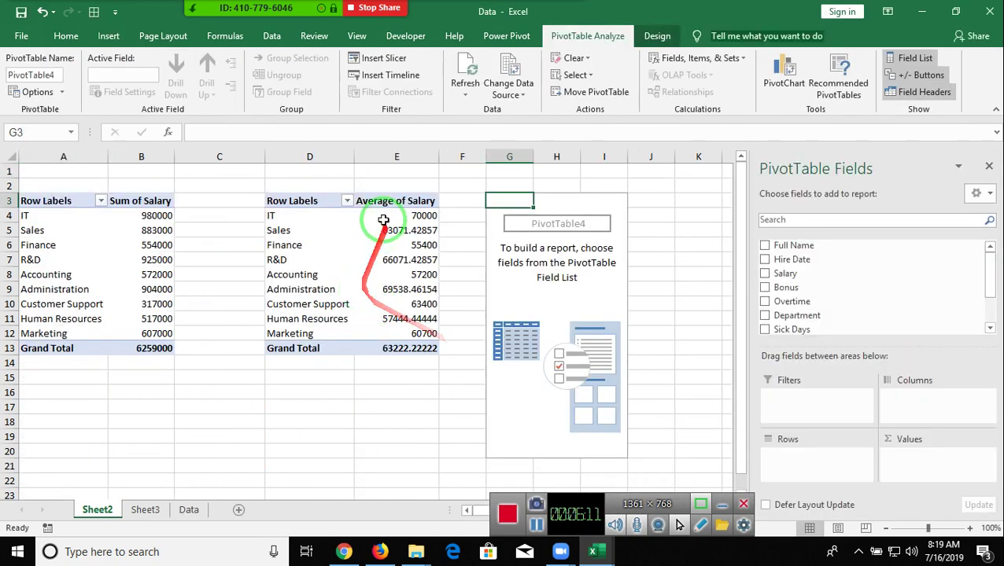
# Check the IT average salary value, then select the empty pivot at G3.
pyautogui.click(333, 218)
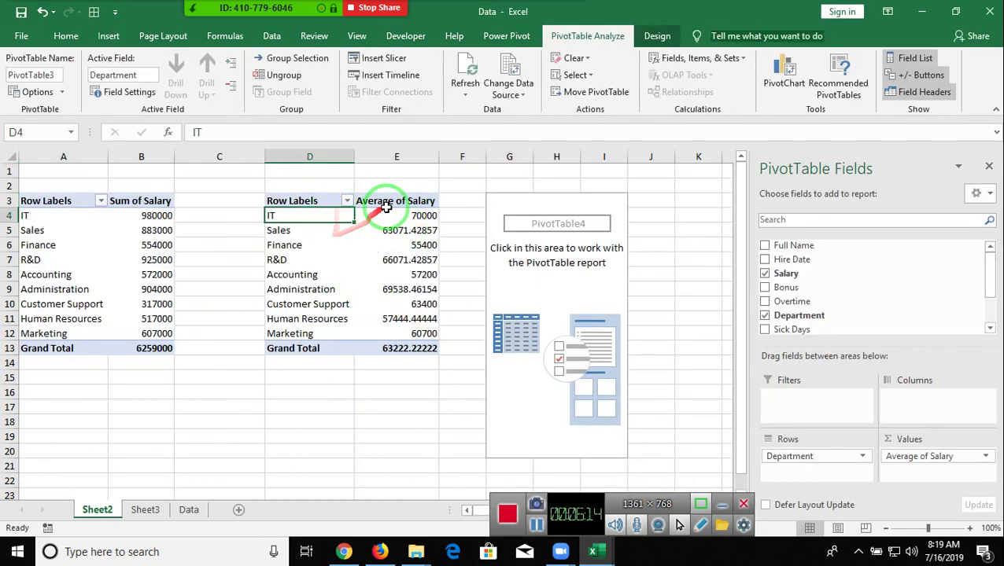
pyautogui.moveTo(426, 157); pyautogui.dragTo(547, 170)
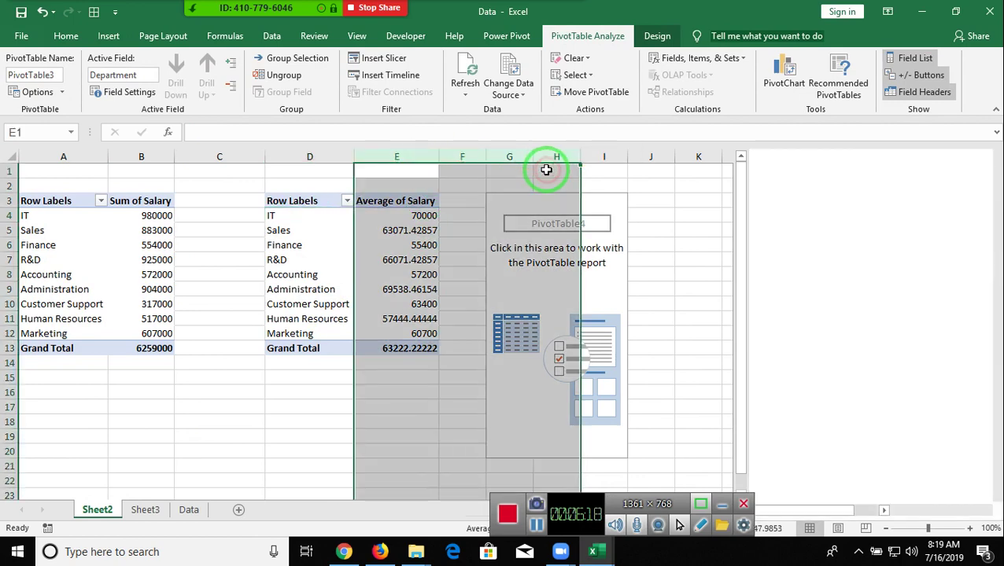
pyautogui.click(548, 200)
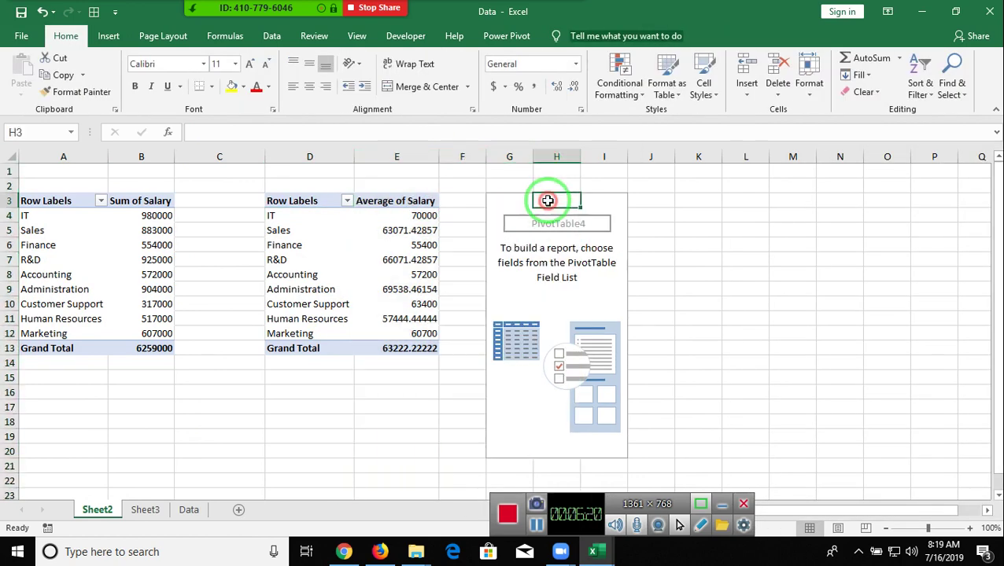
pyautogui.click(370, 217)
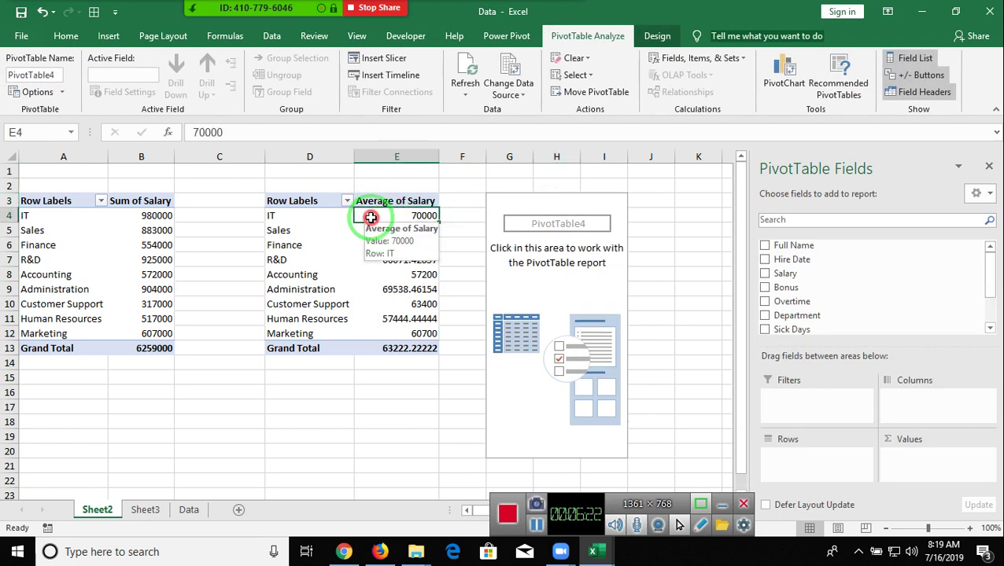
pyautogui.click(540, 208)
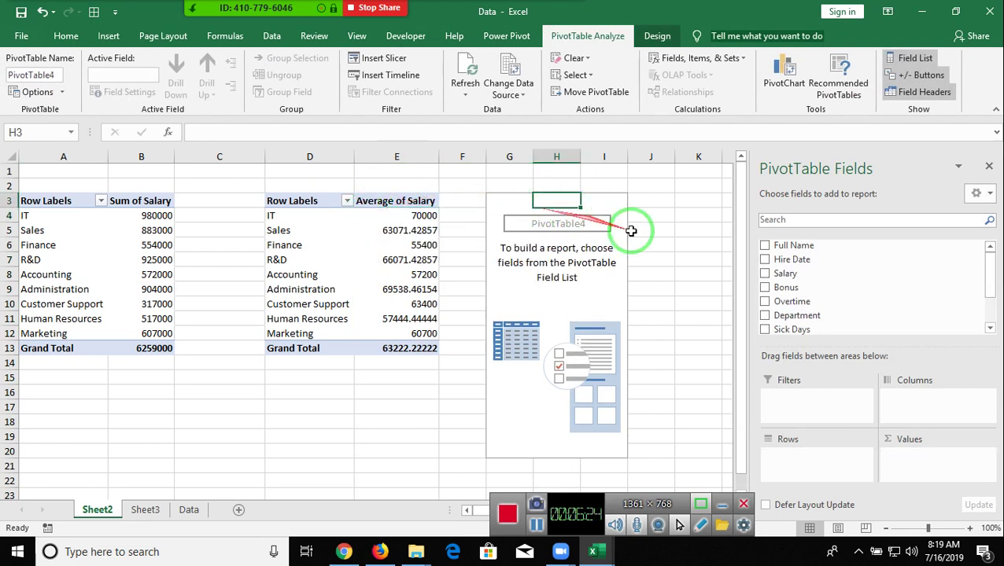
# Add Department to Rows and Full Name to Values, giving a count of 99 employees.
pyautogui.moveTo(797, 316)
pyautogui.moveTo(802, 315)
pyautogui.mouseDown()
pyautogui.moveTo(825, 435)
pyautogui.moveTo(816, 456)
pyautogui.mouseUp()
pyautogui.moveTo(791, 248); pyautogui.dragTo(936, 464)
pyautogui.moveTo(995, 311)
pyautogui.mouseDown()
pyautogui.moveTo(996, 297)
pyautogui.moveTo(990, 320)
pyautogui.moveTo(989, 283)
pyautogui.moveTo(988, 315)
pyautogui.mouseUp()
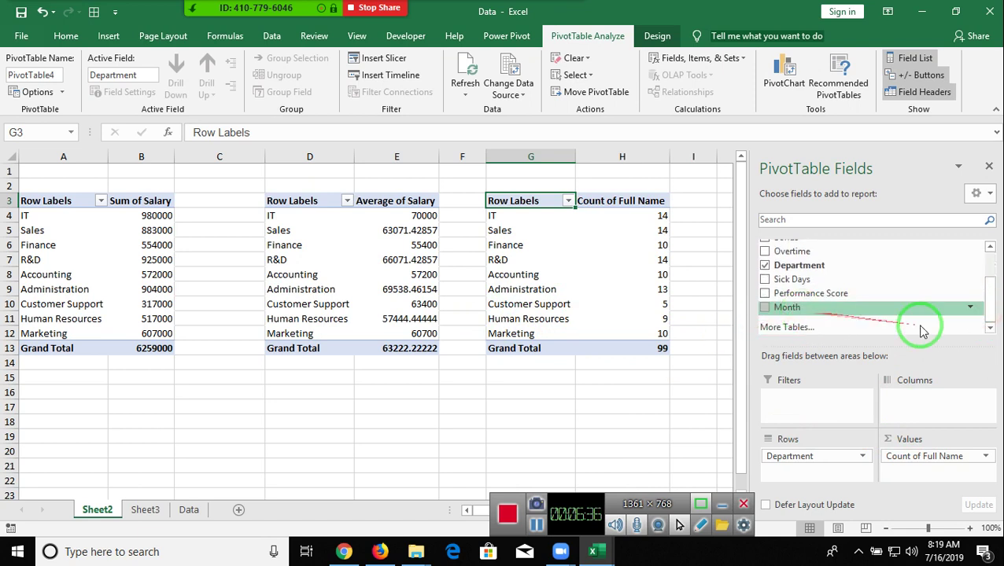
pyautogui.moveTo(986, 323); pyautogui.dragTo(987, 291)
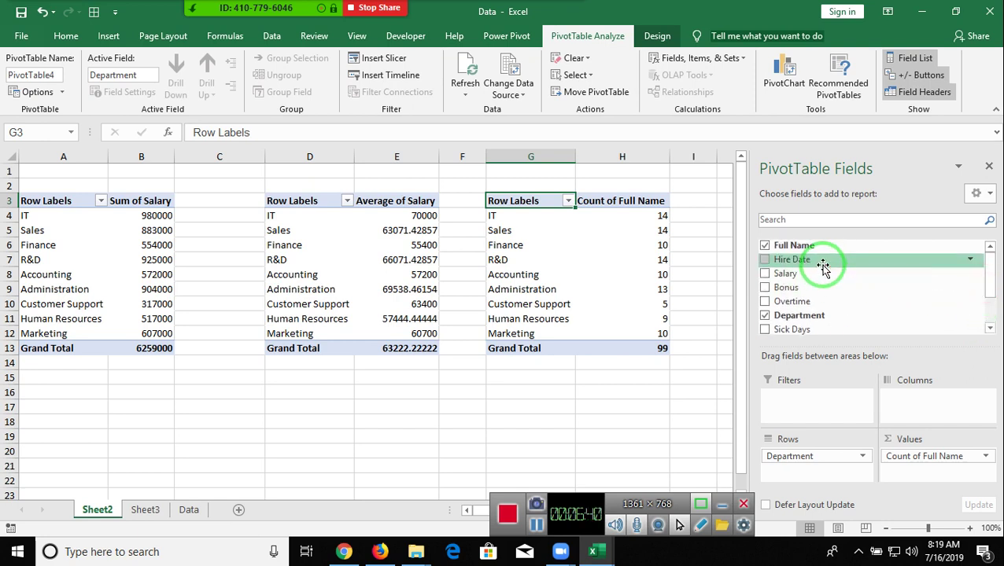
pyautogui.click(601, 274)
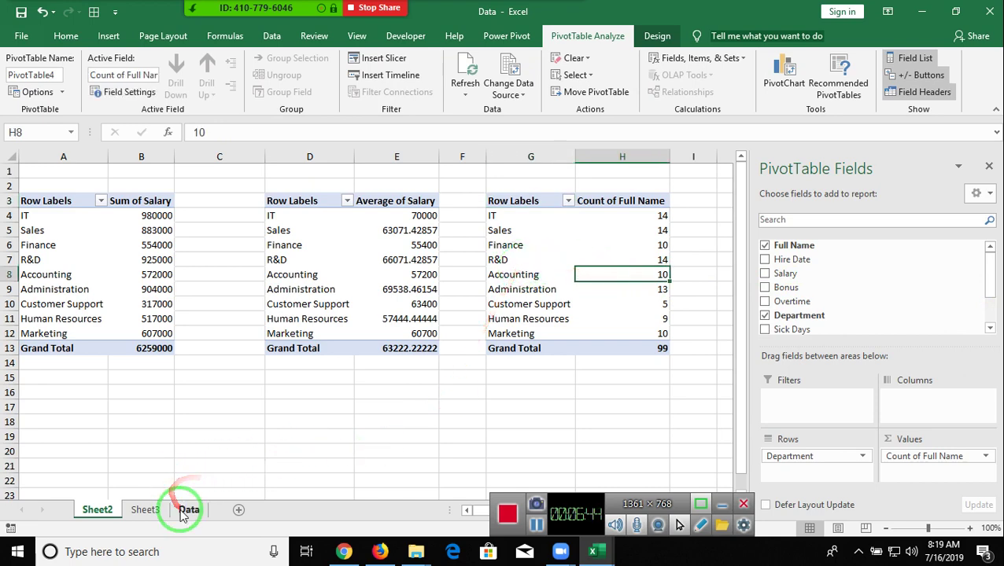
# Return to Sheet2 and hide the PivotTable field list.
pyautogui.click(186, 510)
pyautogui.click(91, 509)
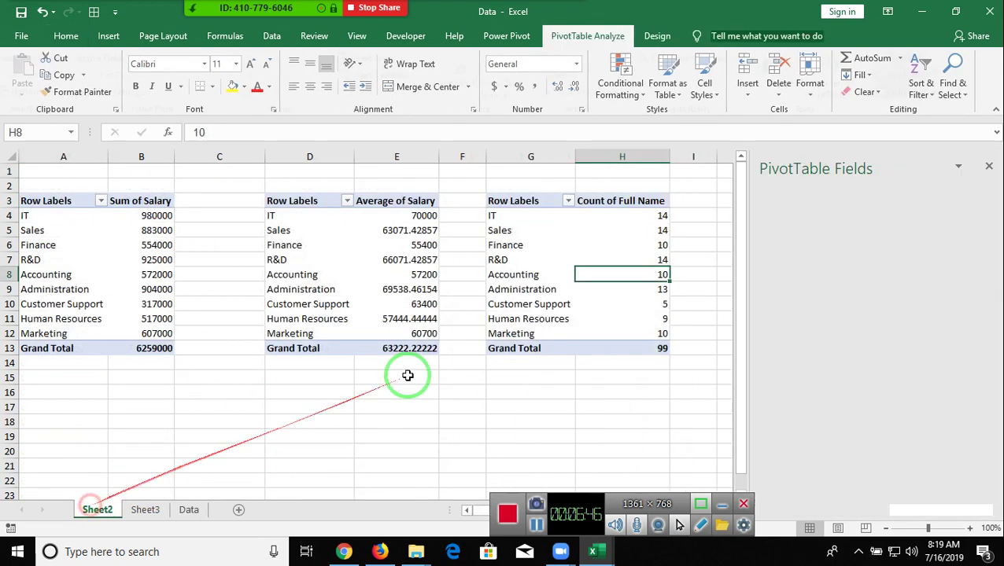
pyautogui.click(990, 168)
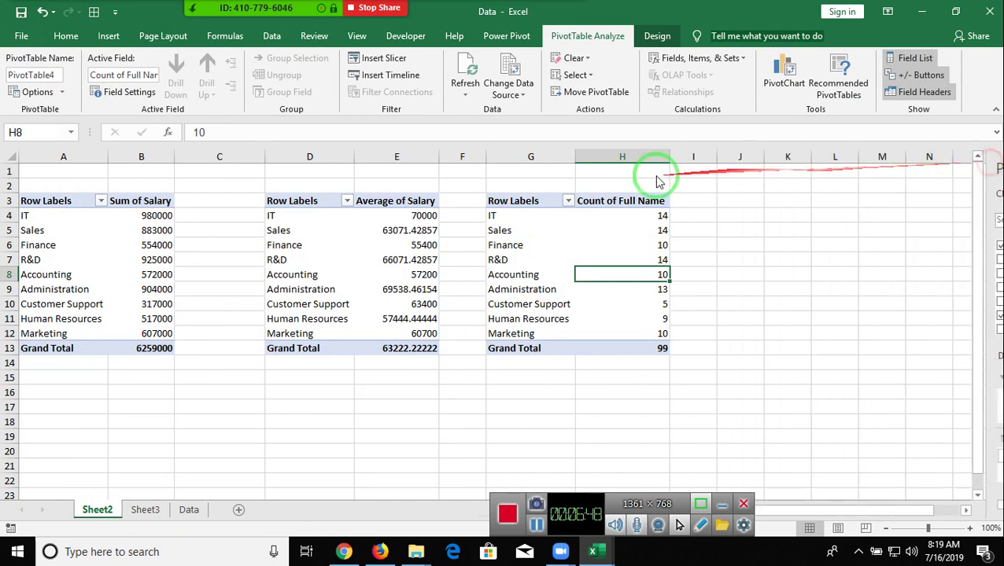
# Copy the headcount pivot G3:H13 and paste a duplicate at J3.
pyautogui.click(531, 199)
pyautogui.hotkey('ctrl', 'shift', 'Right')
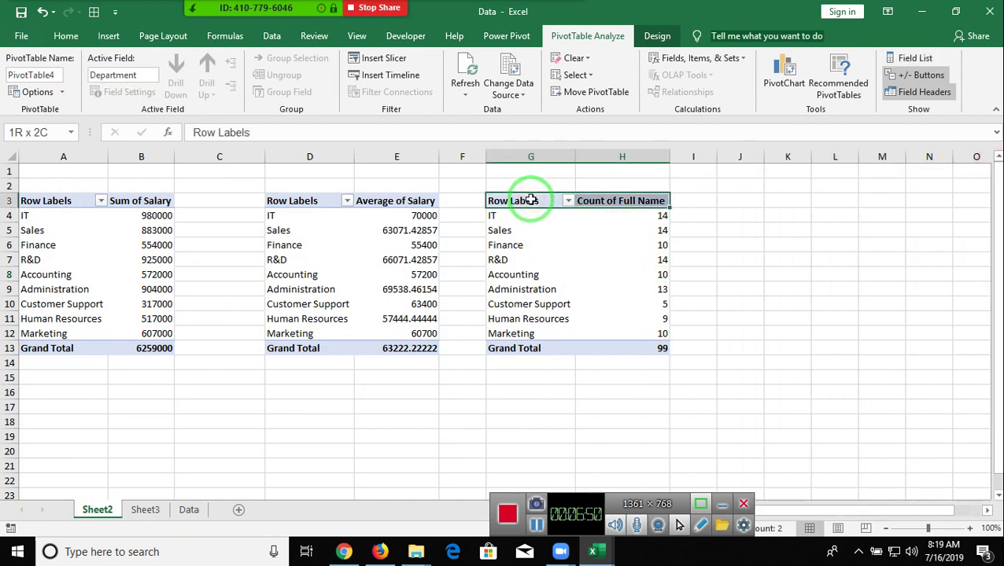
pyautogui.hotkey('ctrl', 'shift', 'Down')
pyautogui.hotkey('ctrl', 'c')
pyautogui.press('Right')
pyautogui.press('Right')
pyautogui.press('Right')
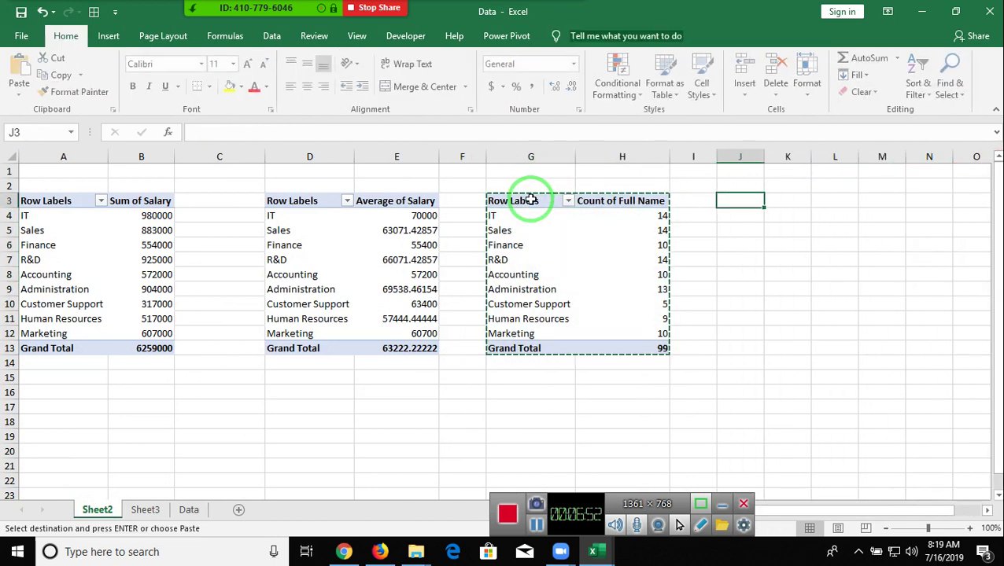
pyautogui.hotkey('ctrl', 'v')
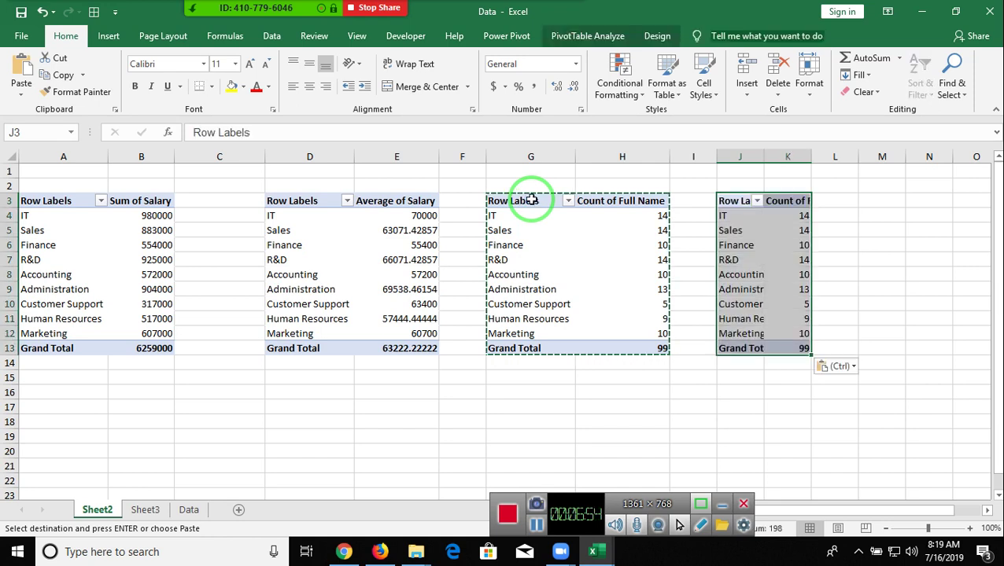
pyautogui.press('Right')
pyautogui.press('Left')
pyautogui.press('Left')
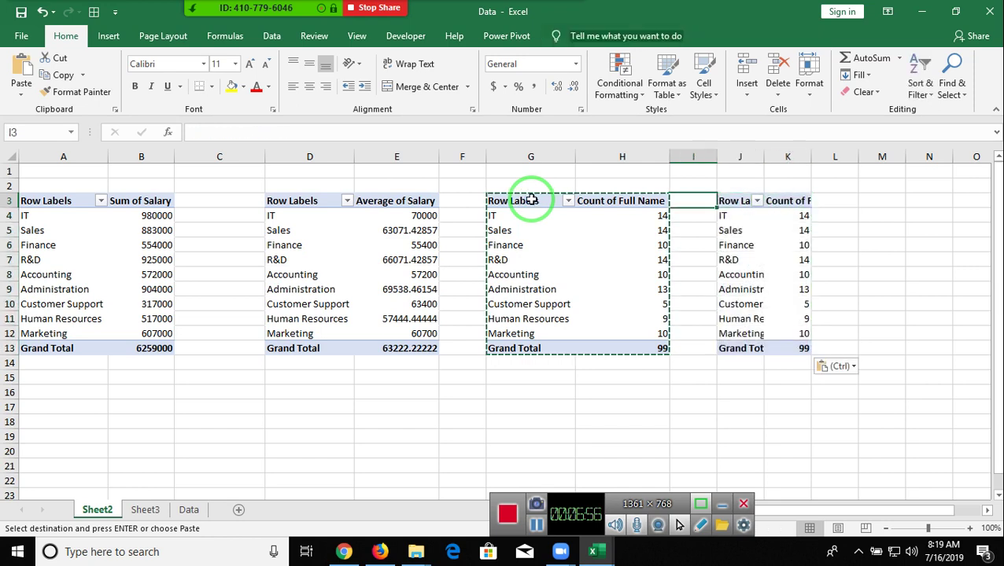
pyautogui.click(731, 245)
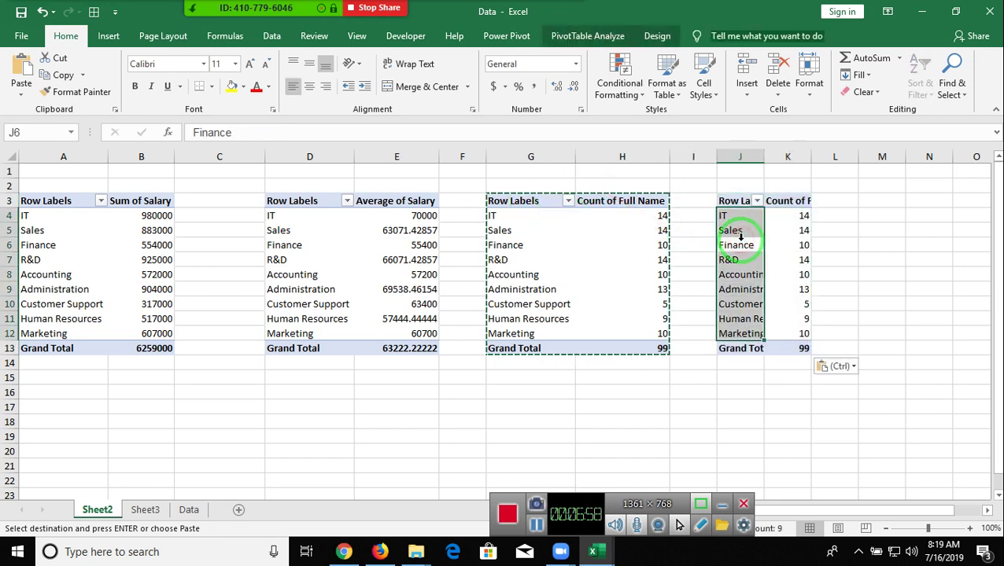
pyautogui.click(596, 38)
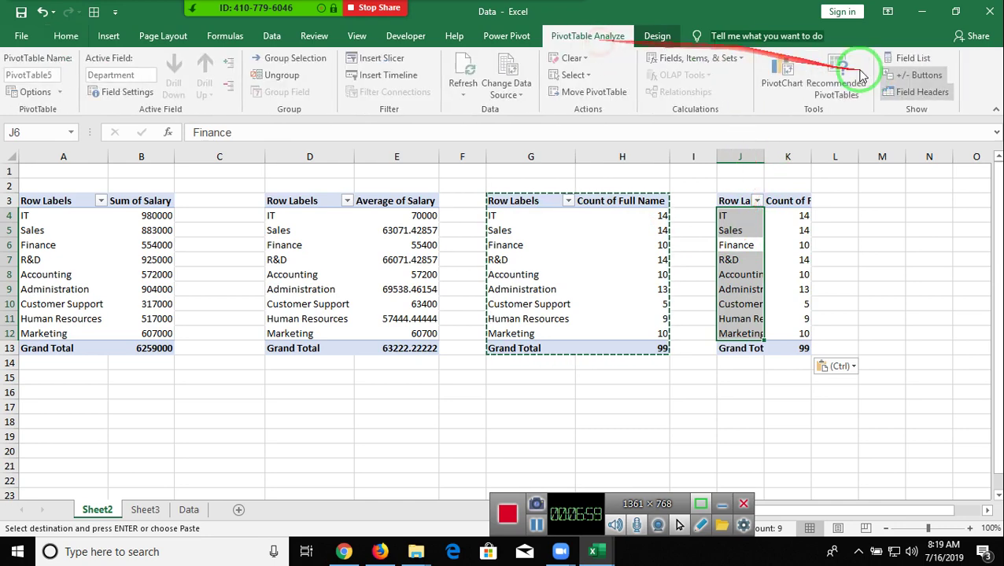
# Replace Department with Hire Date in the copied pivot's Rows.
pyautogui.click(913, 58)
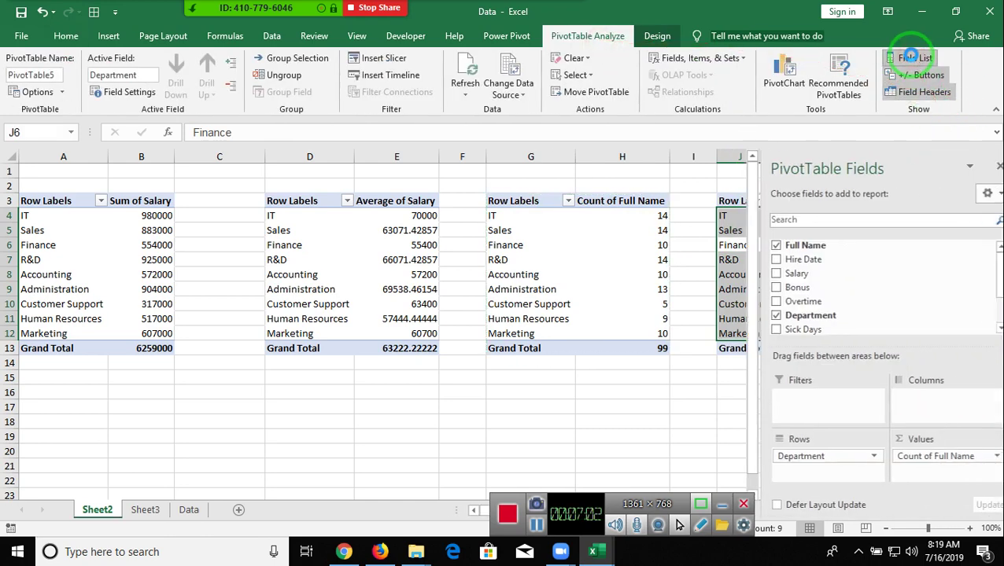
pyautogui.moveTo(809, 456)
pyautogui.mouseDown()
pyautogui.moveTo(818, 463)
pyautogui.moveTo(895, 330)
pyautogui.mouseUp()
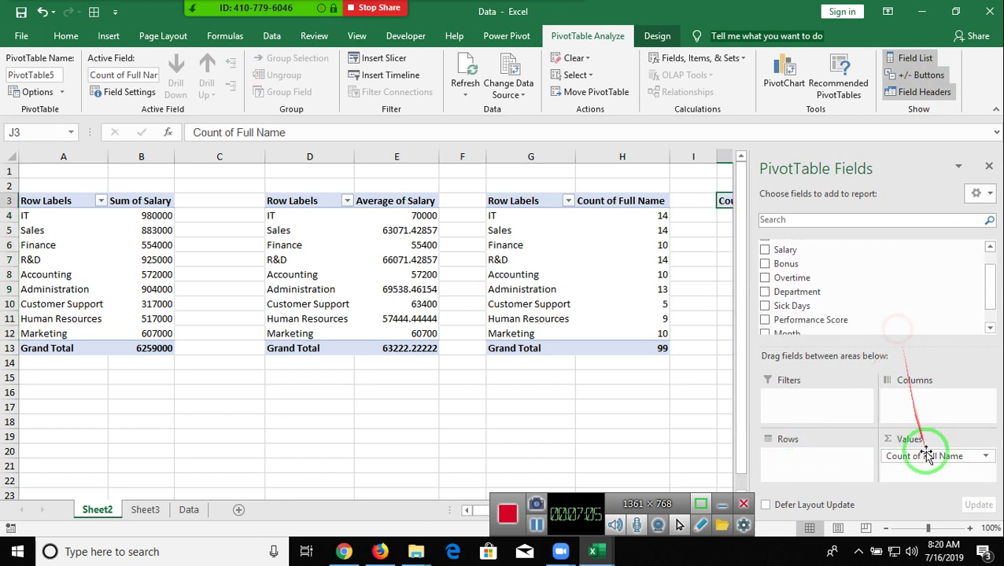
pyautogui.scroll(1, 824, 292)
pyautogui.moveTo(786, 260); pyautogui.dragTo(821, 464)
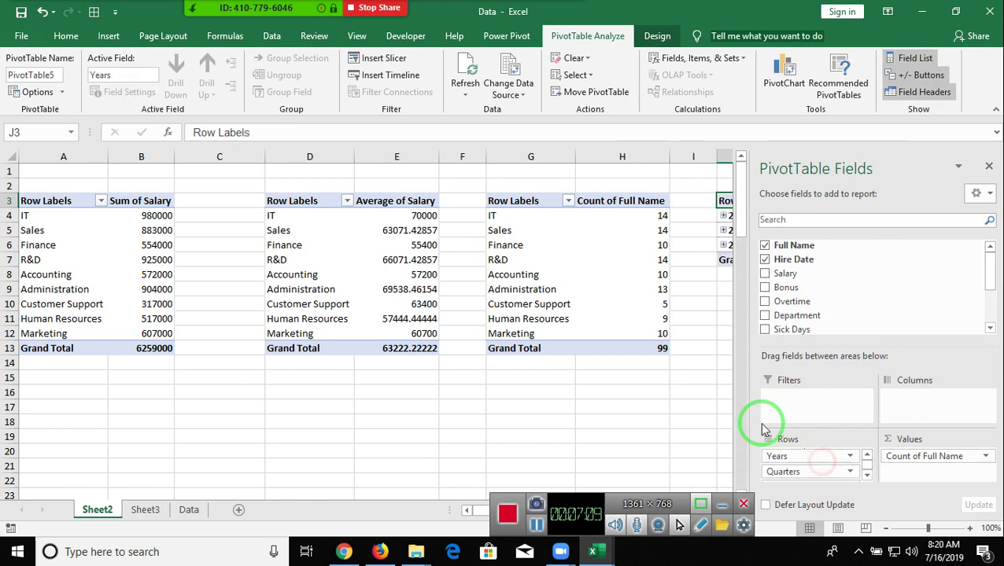
pyautogui.click(723, 330)
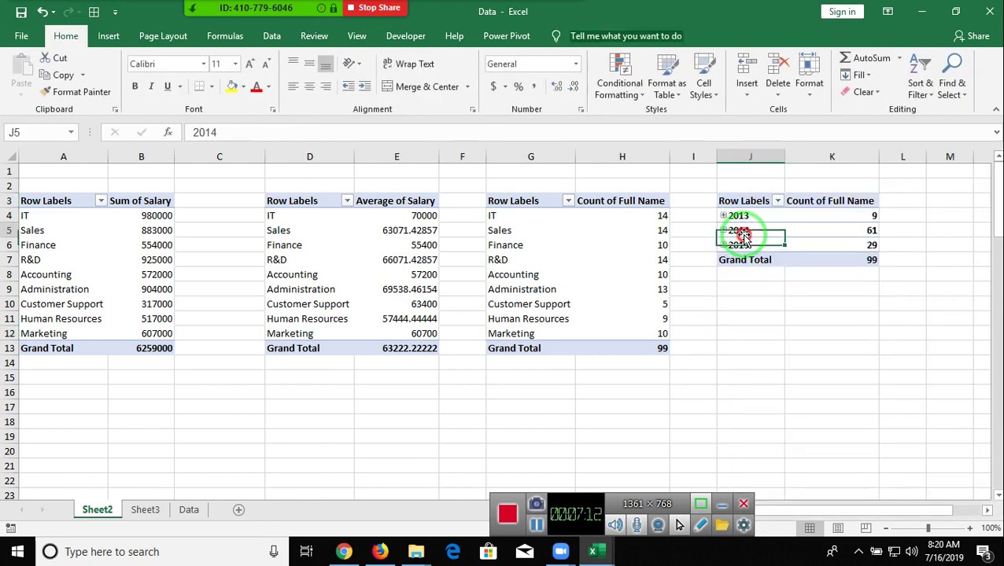
pyautogui.click(737, 232)
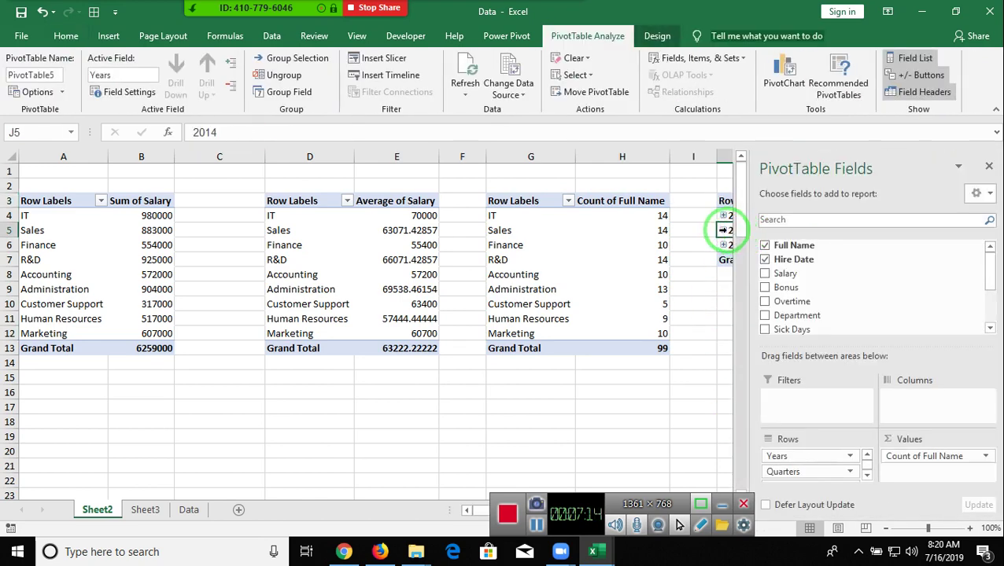
pyautogui.rightClick(725, 233)
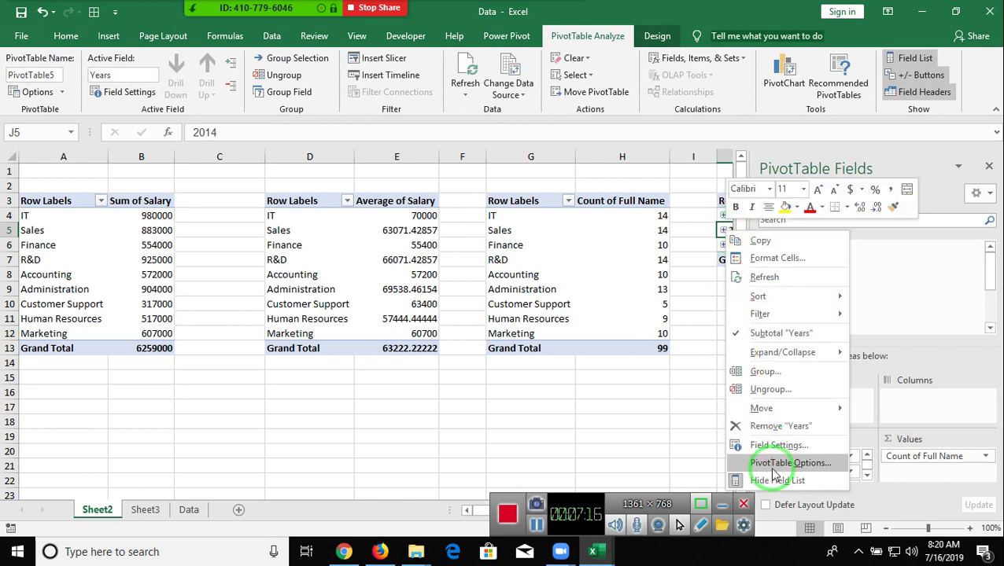
pyautogui.click(779, 463)
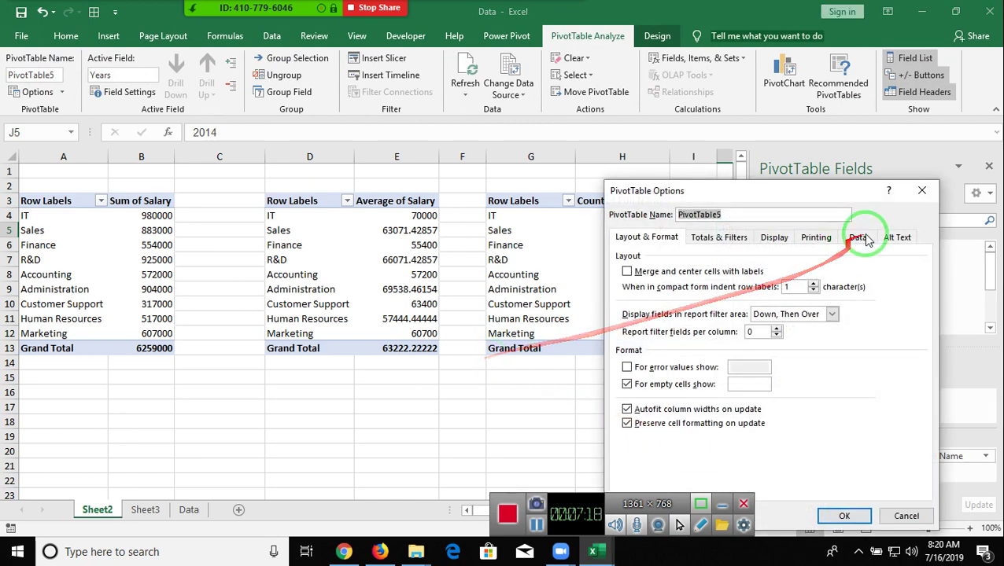
pyautogui.click(919, 192)
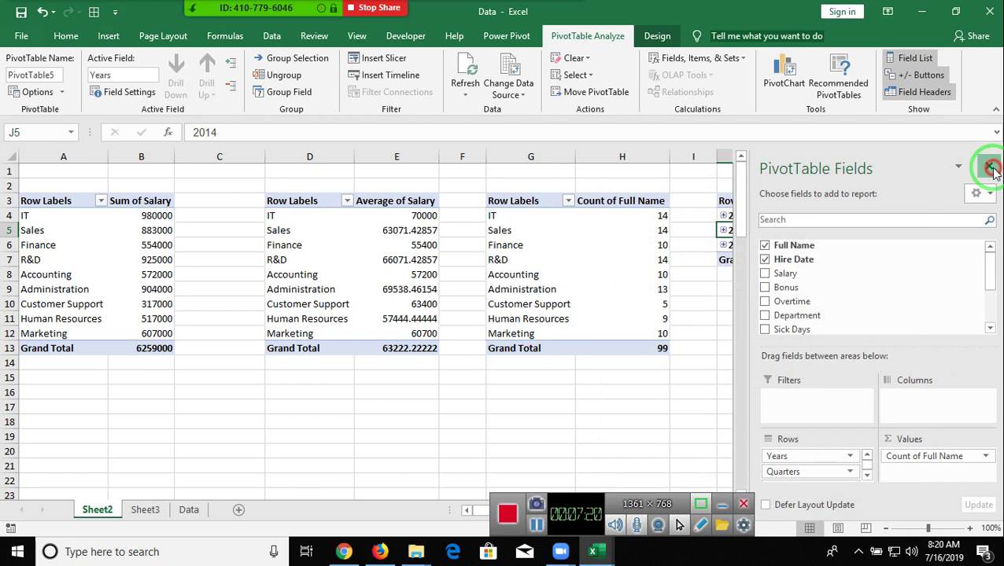
pyautogui.click(992, 169)
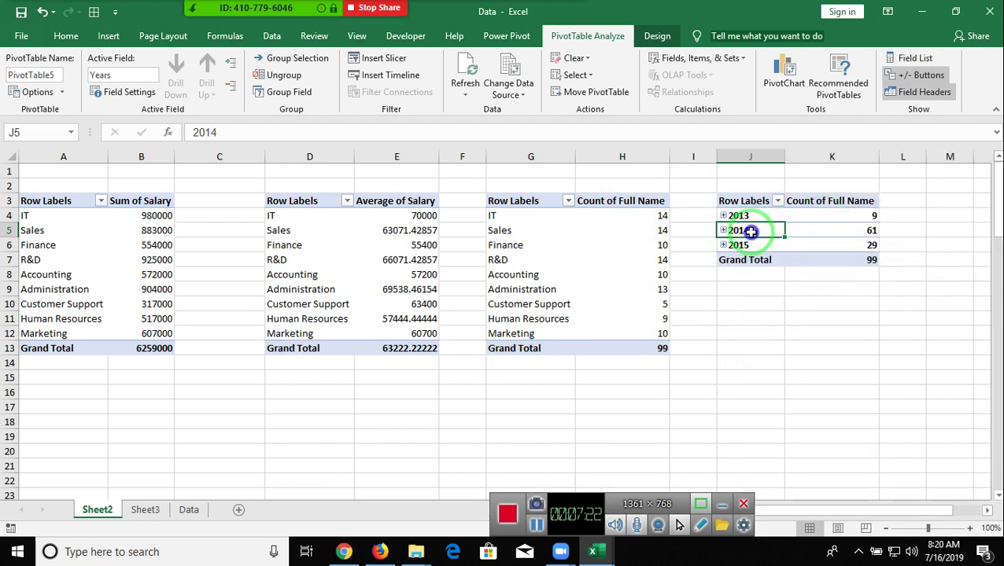
# Ungroup the hire-date years and regroup the dates by month, Jan through Dec.
pyautogui.rightClick(750, 231)
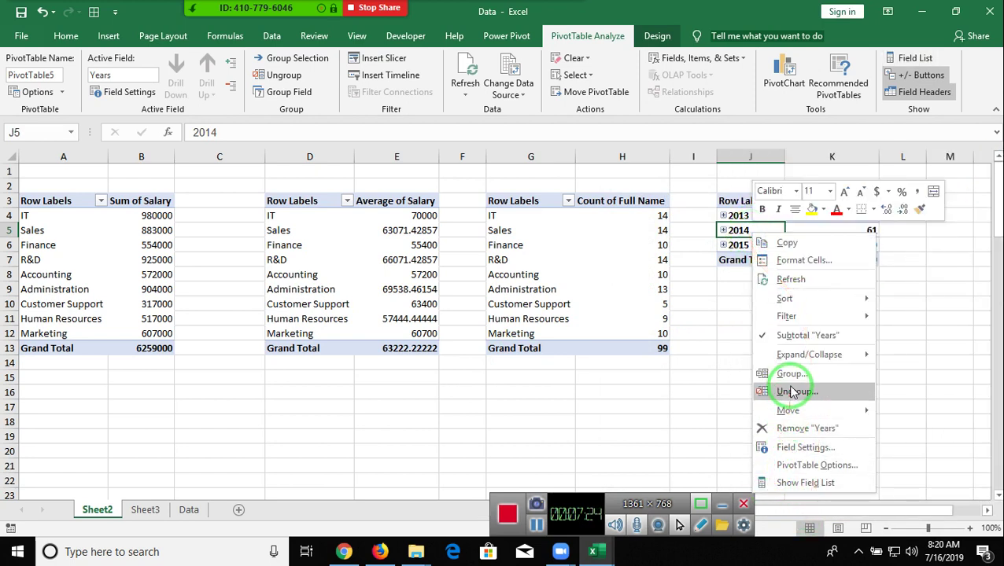
pyautogui.click(793, 391)
pyautogui.rightClick(750, 269)
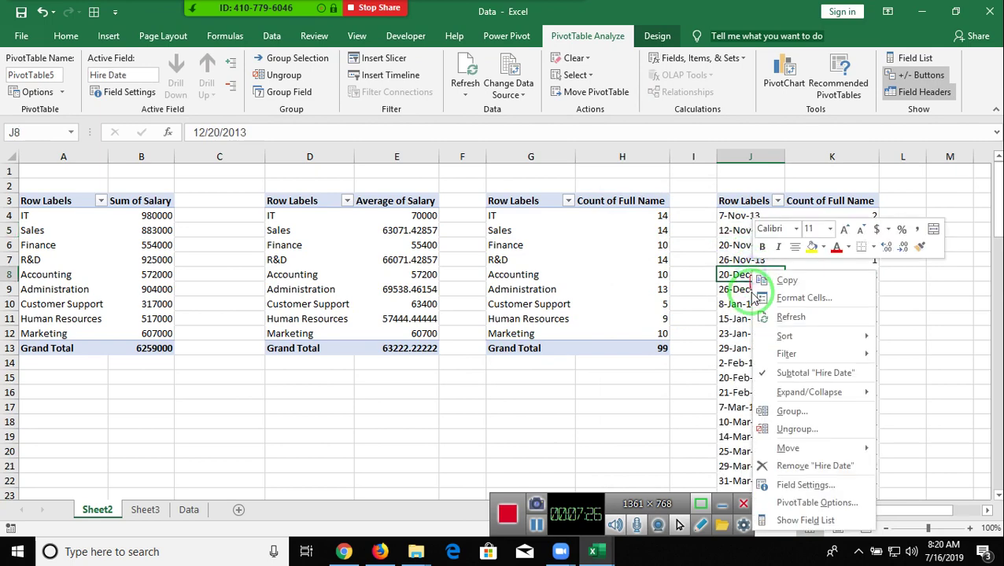
pyautogui.click(790, 413)
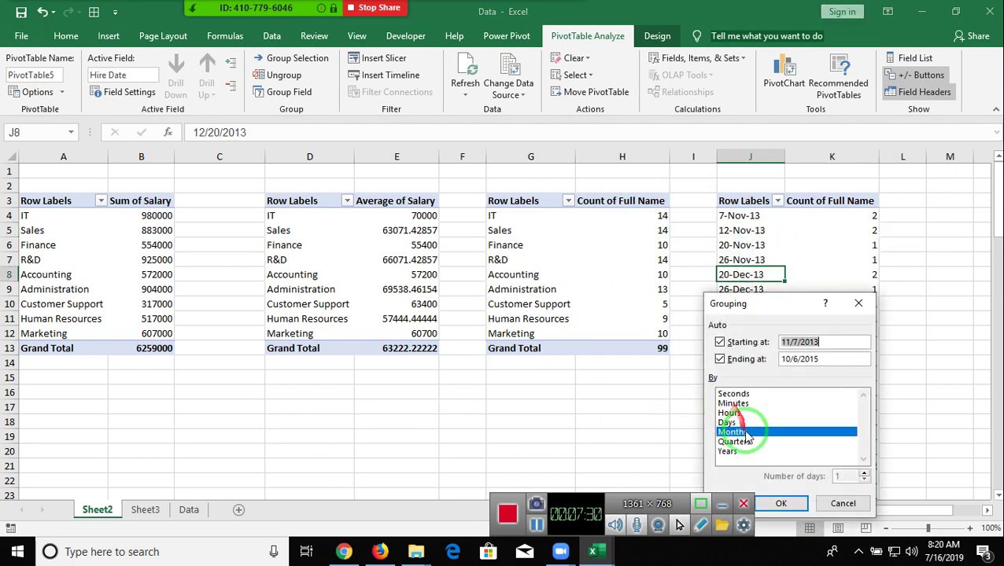
pyautogui.click(781, 504)
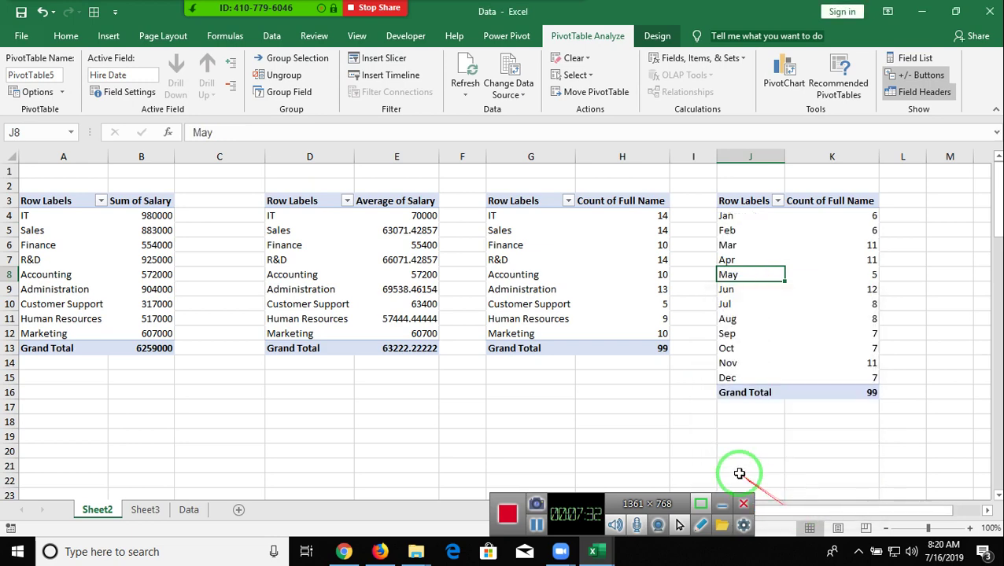
pyautogui.click(591, 407)
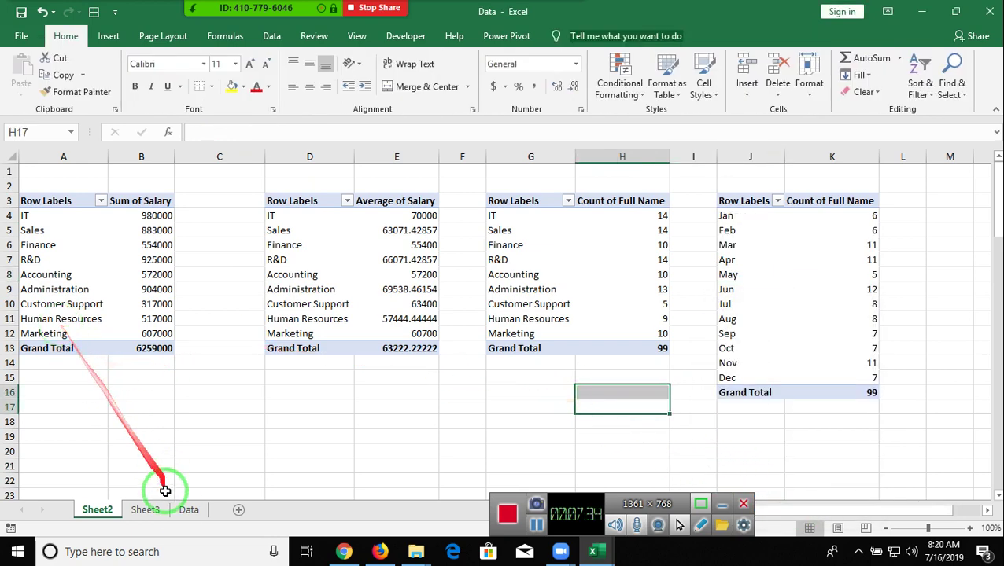
# Name Sheet3 Summary, then insert a clustered column PivotChart of Sum of Salary by department.
pyautogui.click(150, 510)
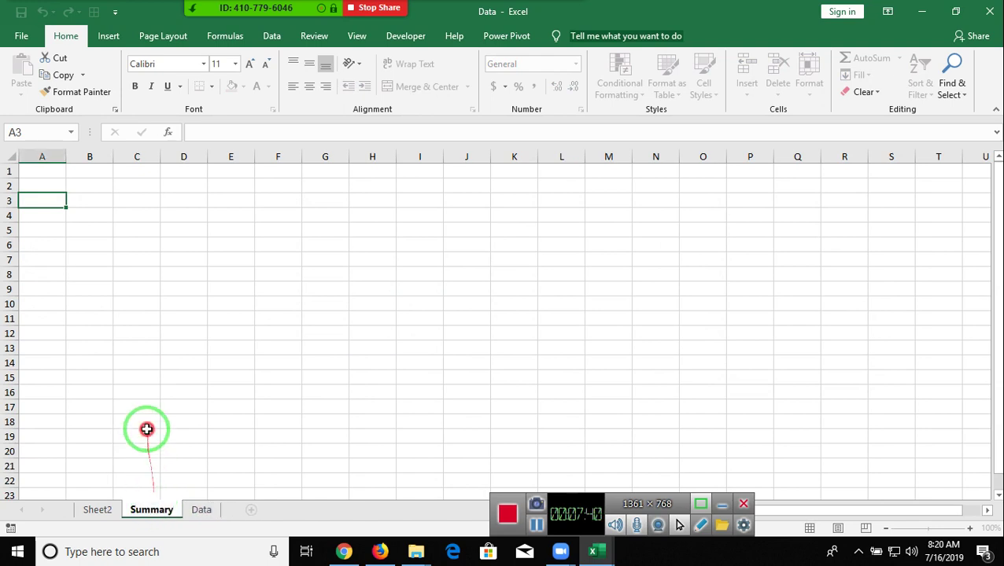
pyautogui.click(99, 510)
pyautogui.click(110, 227)
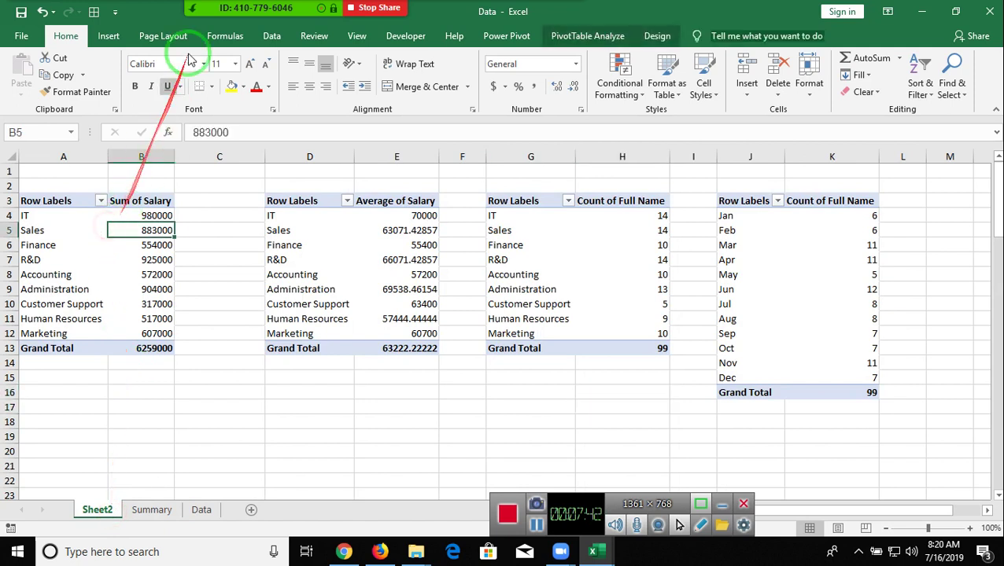
pyautogui.click(115, 36)
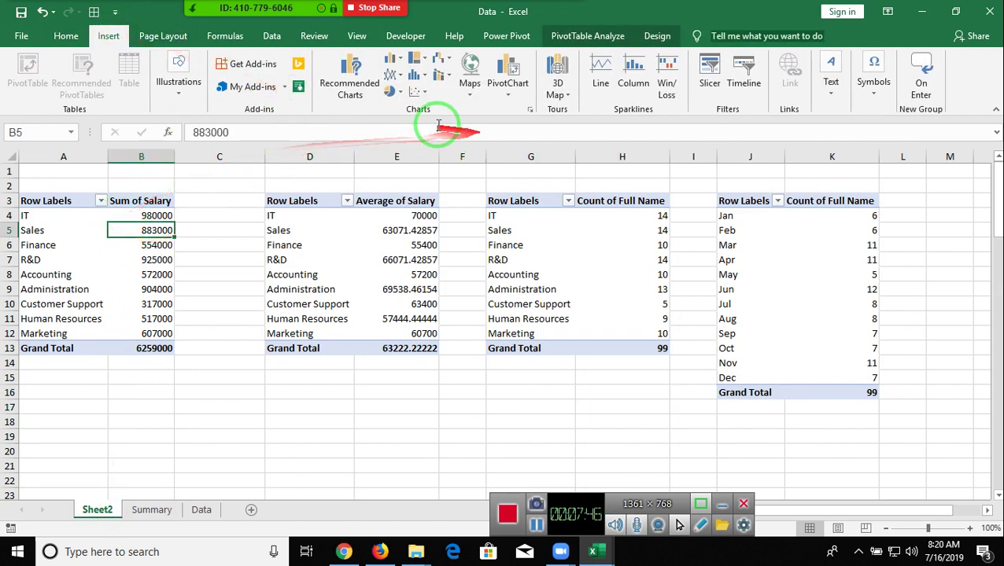
pyautogui.click(395, 73)
pyautogui.click(397, 92)
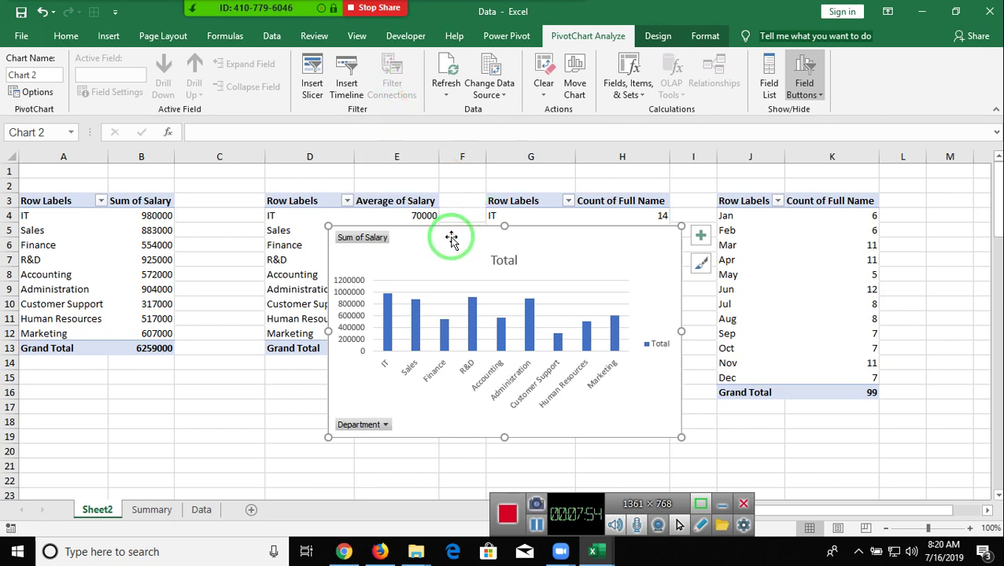
# Hide all field buttons on the salary PivotChart and apply the dark Style 13.
pyautogui.rightClick(373, 241)
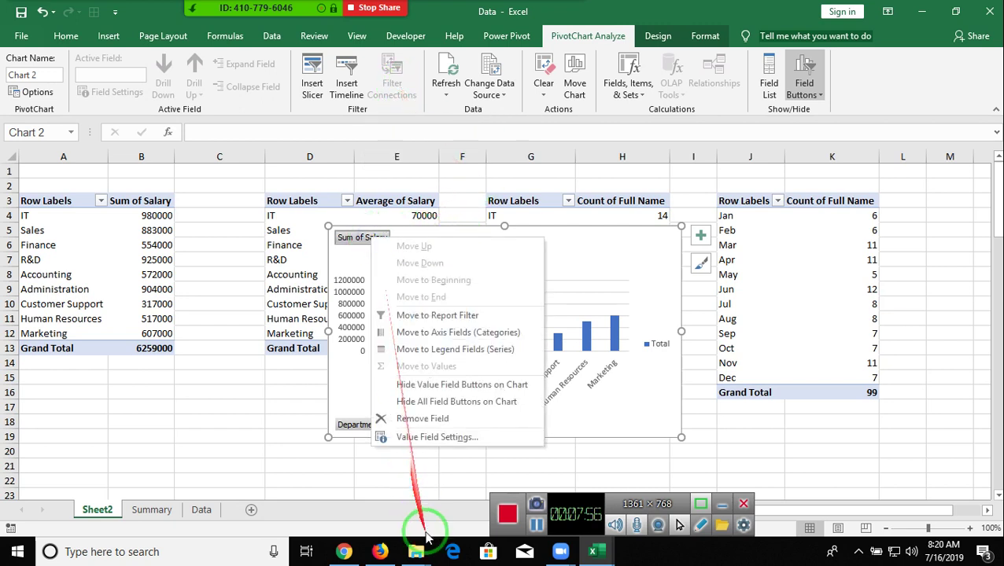
pyautogui.click(431, 405)
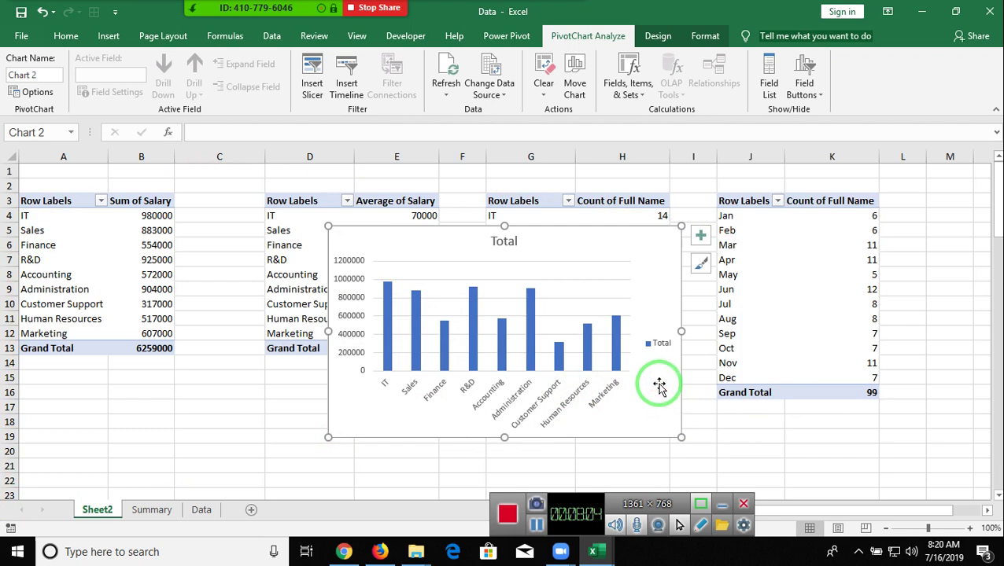
pyautogui.click(657, 37)
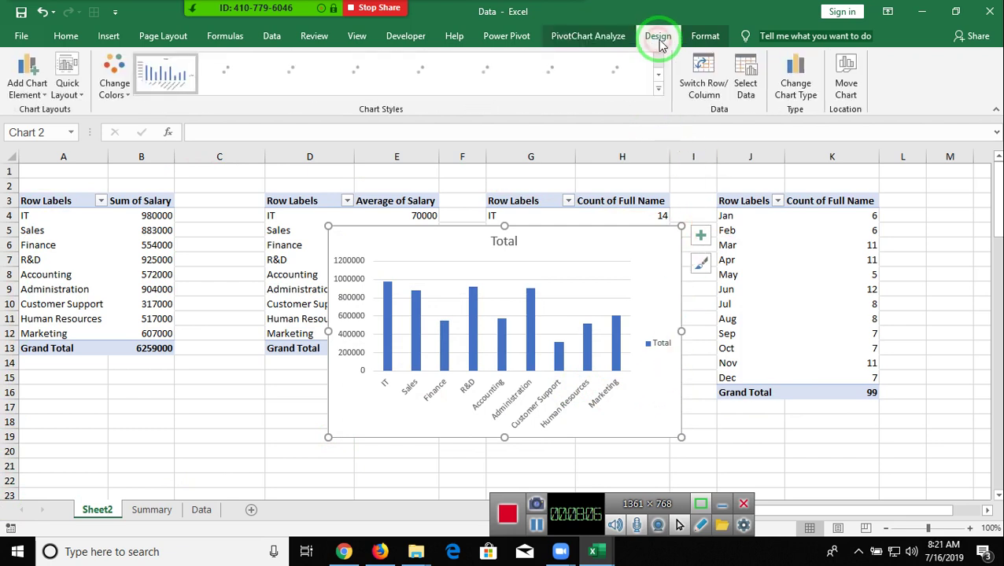
pyautogui.click(658, 91)
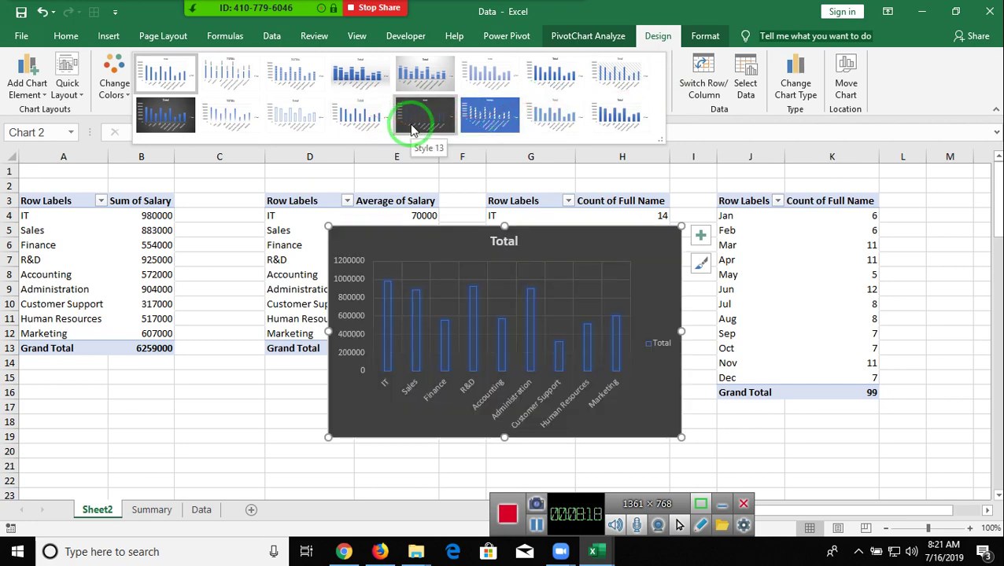
pyautogui.click(413, 130)
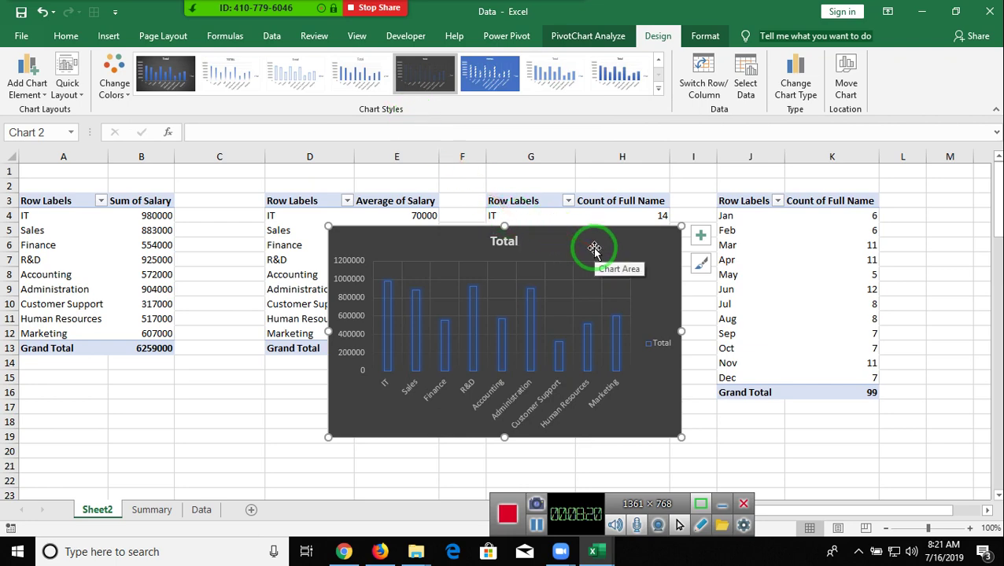
pyautogui.click(151, 510)
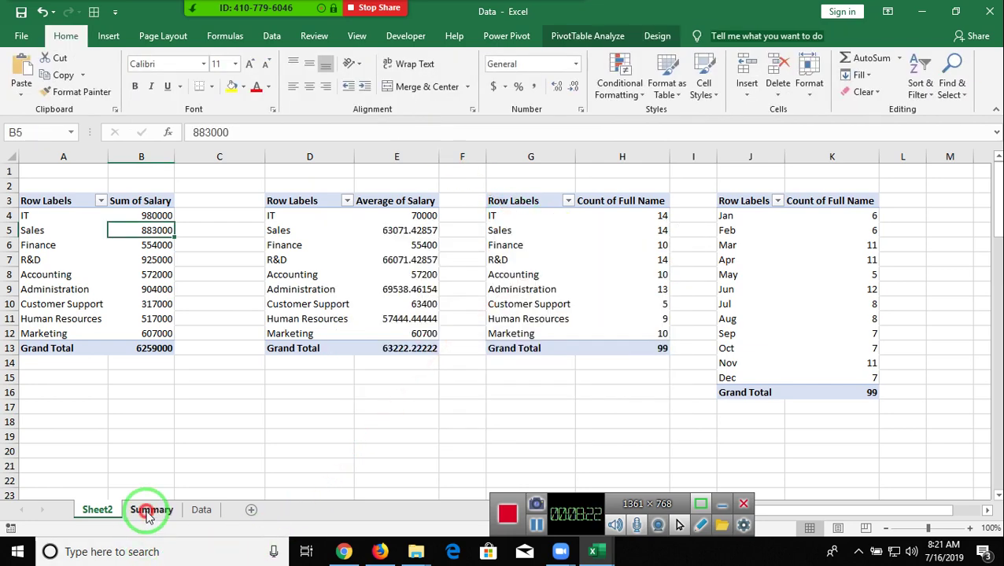
# Paste the dark salary chart onto Summary at A1, resized to span about A1:H12.
pyautogui.hotkey('ctrl', 'v')
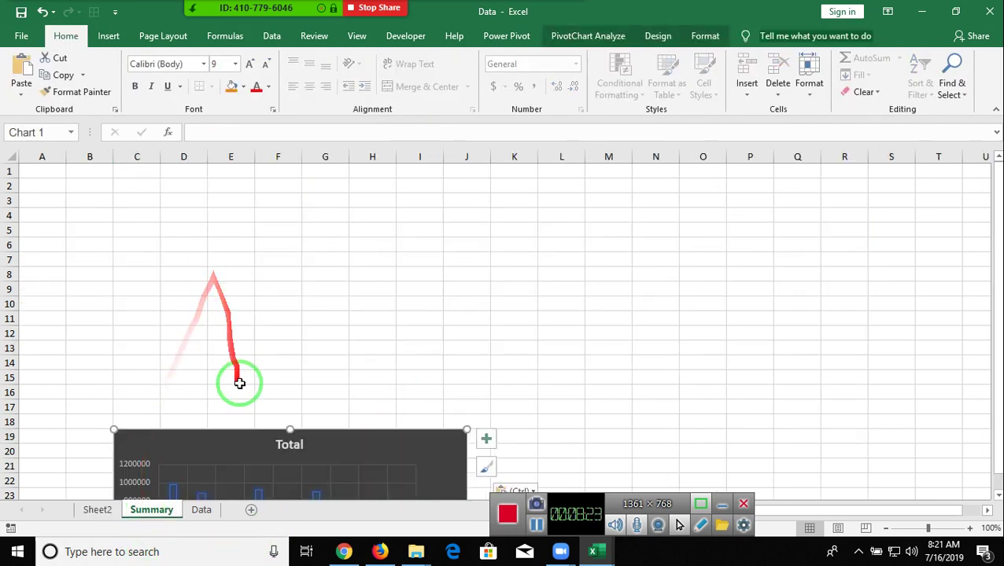
pyautogui.moveTo(208, 441)
pyautogui.mouseDown()
pyautogui.moveTo(176, 224)
pyautogui.moveTo(114, 161)
pyautogui.mouseUp()
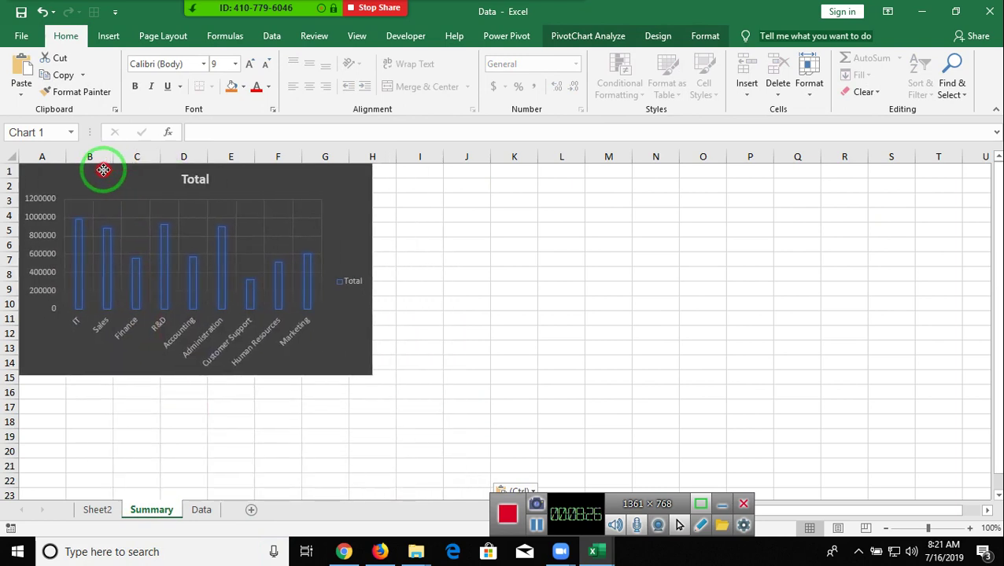
pyautogui.moveTo(372, 378); pyautogui.dragTo(375, 351)
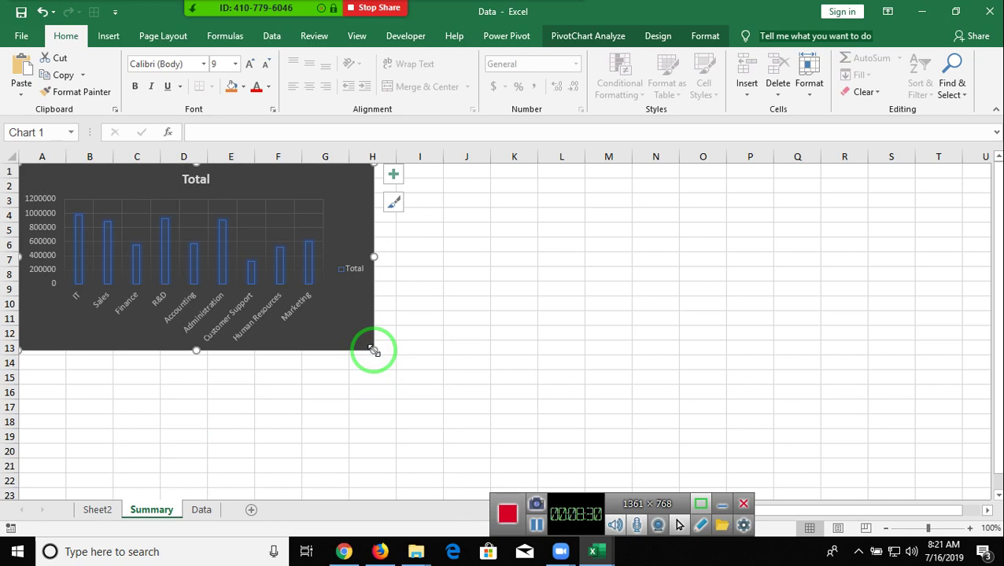
pyautogui.moveTo(375, 351); pyautogui.dragTo(371, 338)
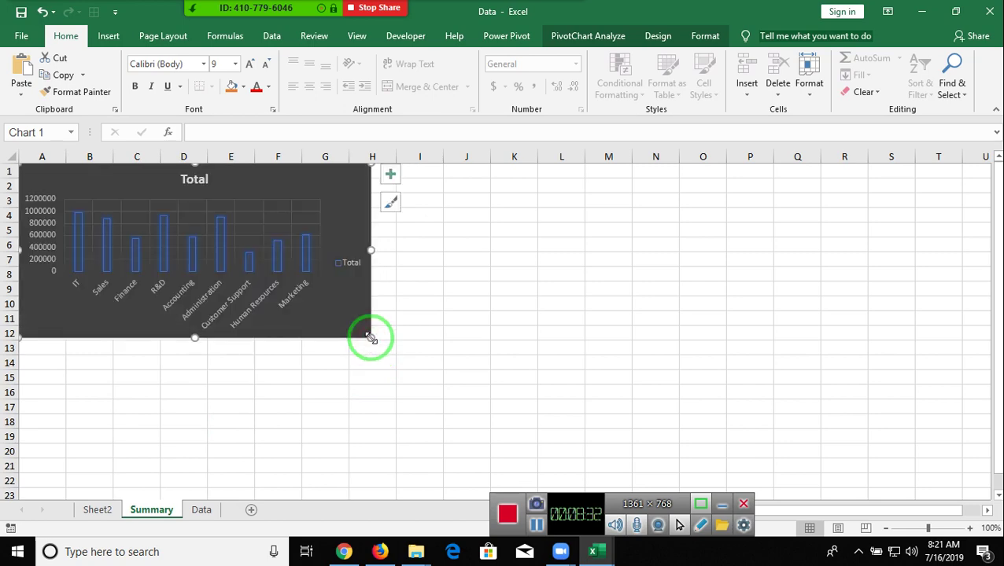
pyautogui.click(528, 390)
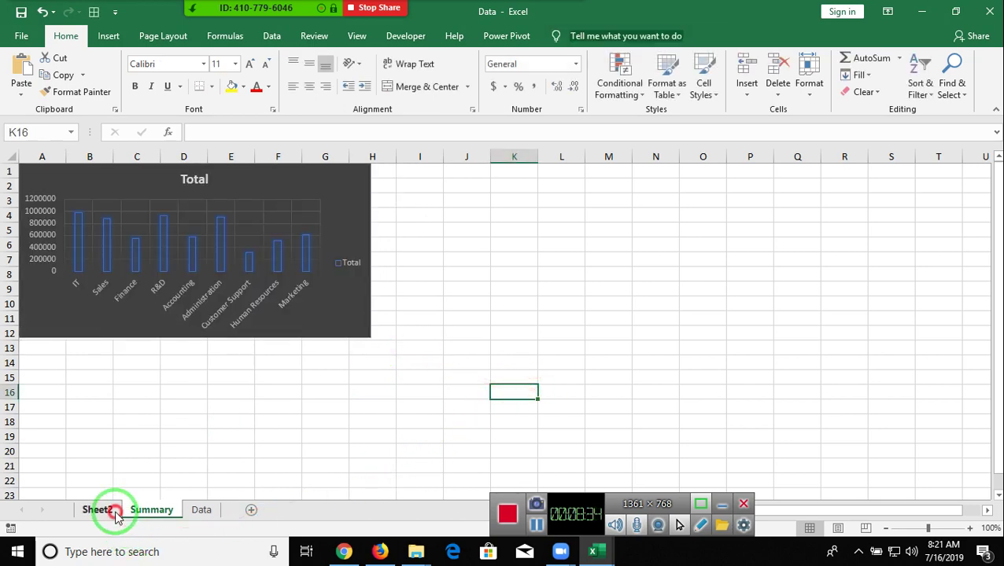
pyautogui.click(97, 509)
pyautogui.click(396, 216)
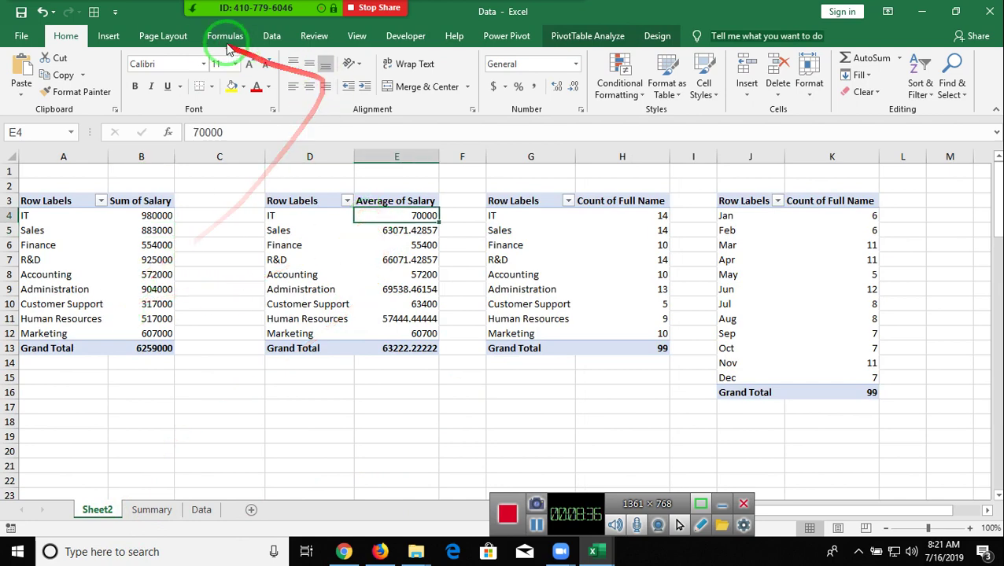
# Insert a clustered column PivotChart of average salary by department with all field buttons hidden.
pyautogui.click(552, 39)
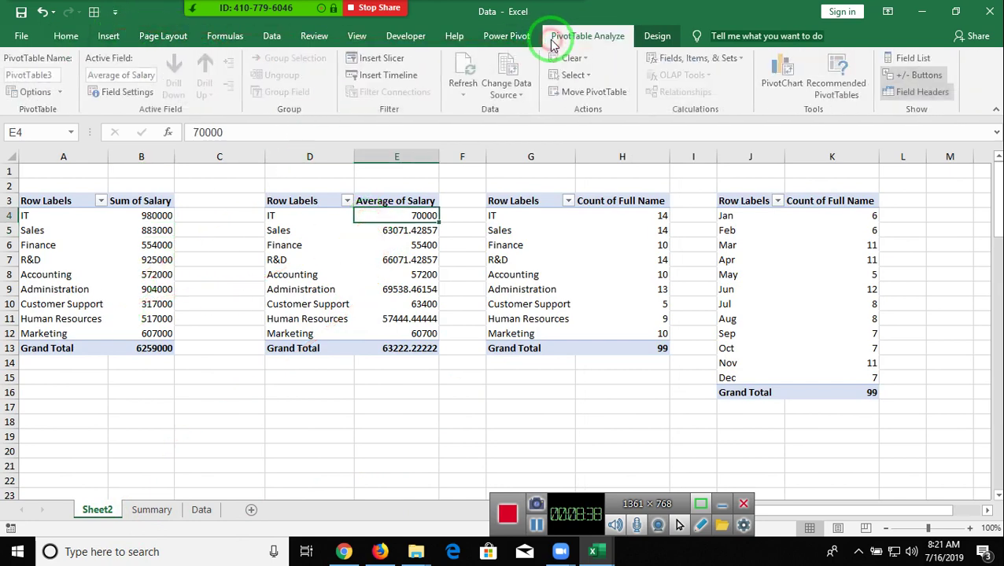
pyautogui.click(783, 79)
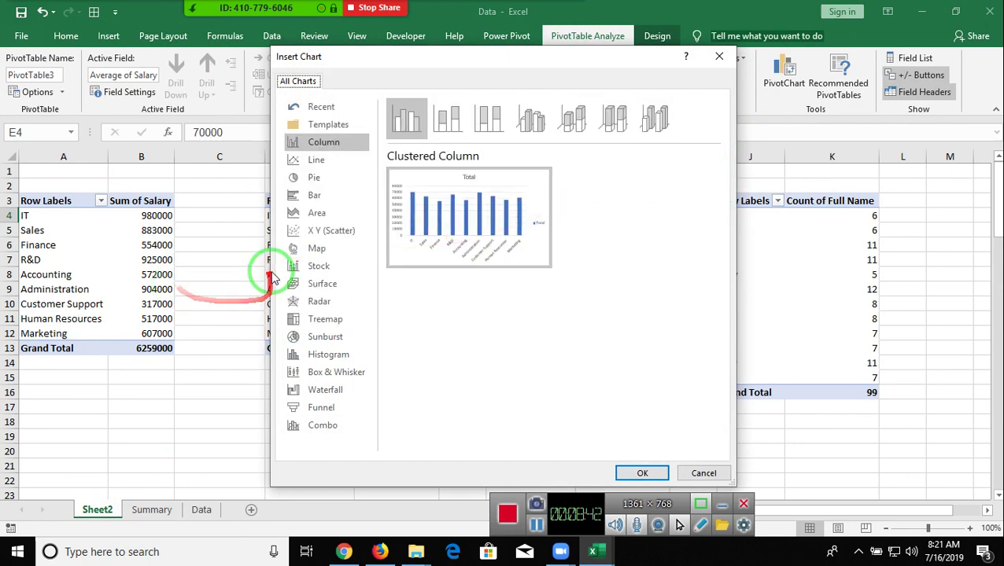
pyautogui.moveTo(405, 119)
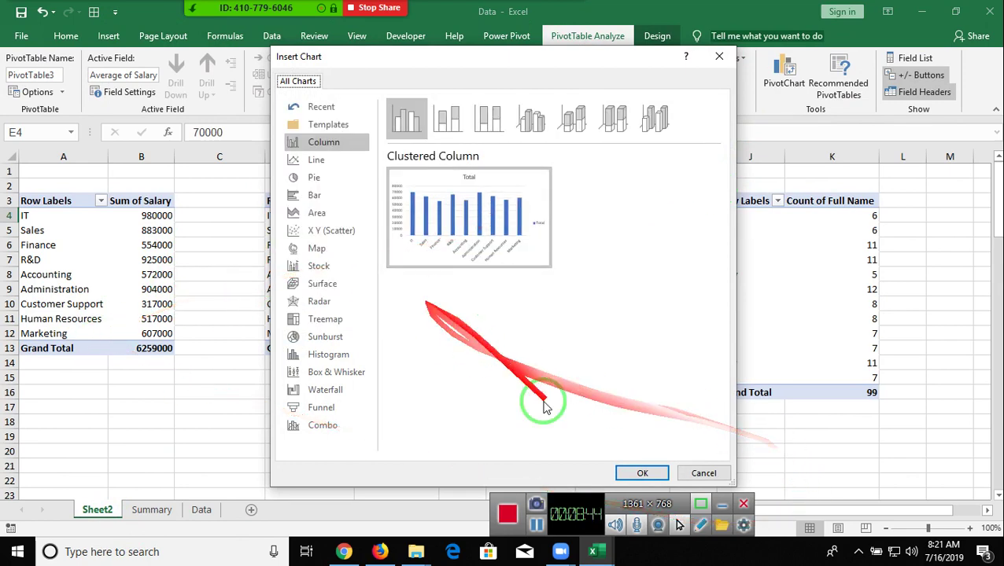
pyautogui.click(663, 475)
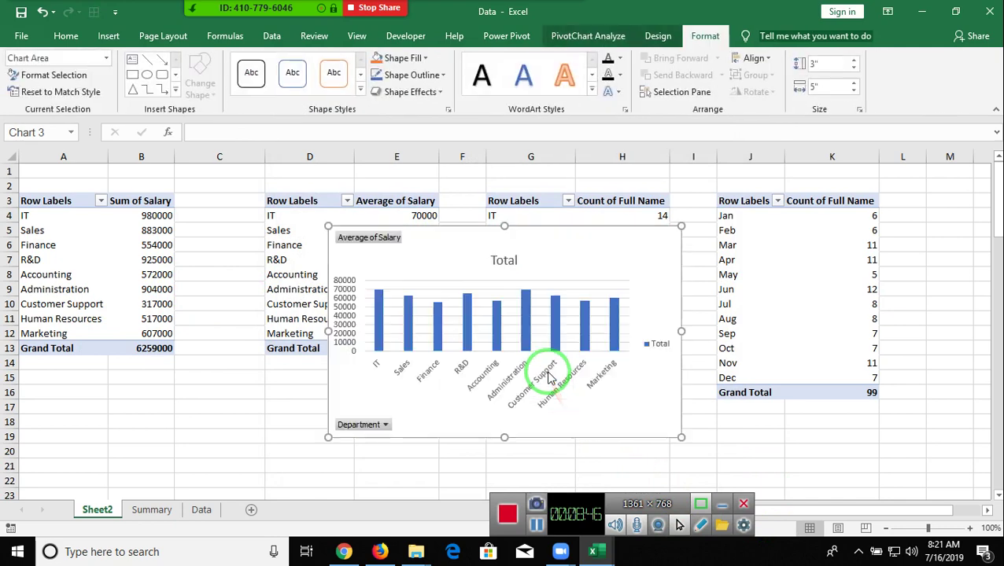
pyautogui.rightClick(387, 236)
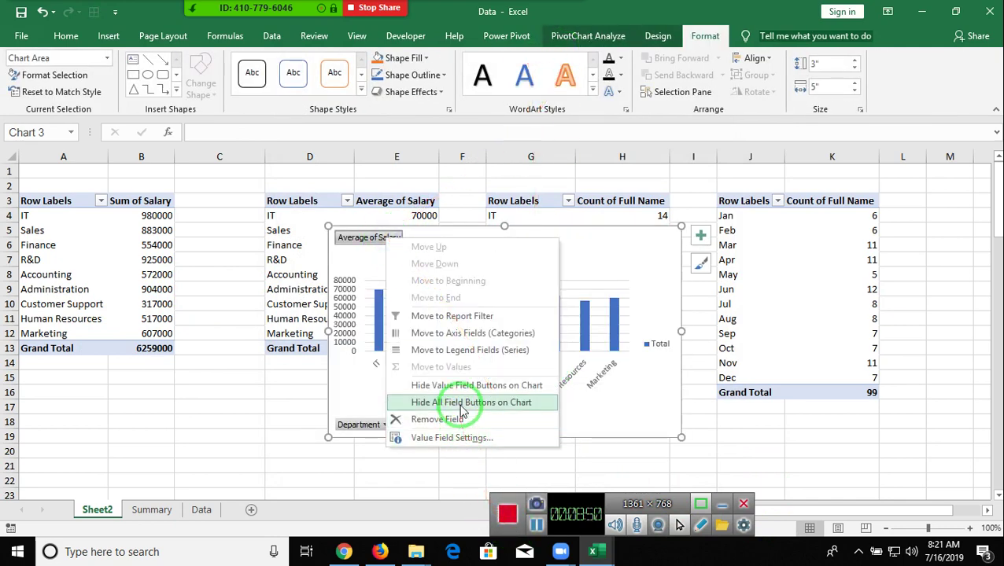
pyautogui.click(461, 402)
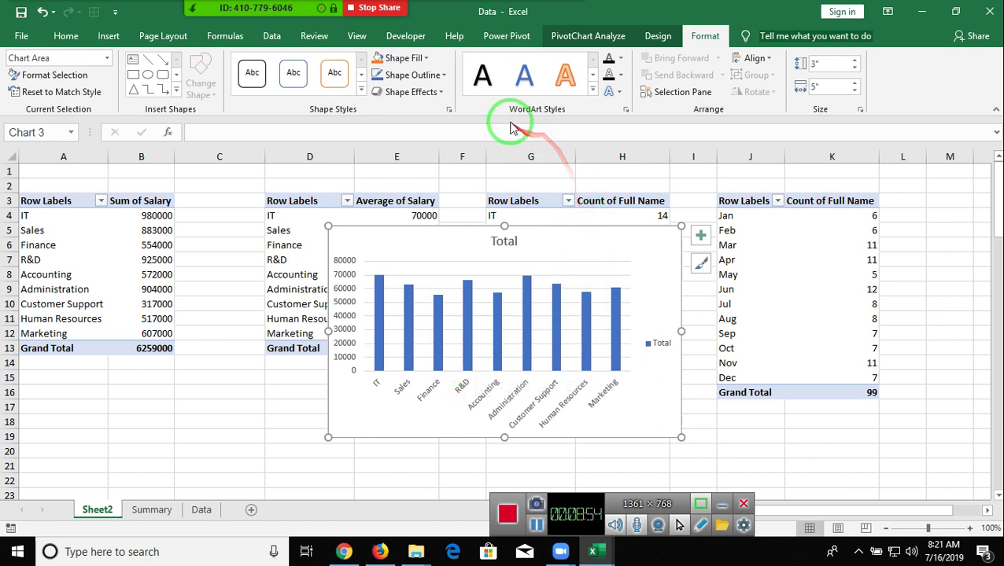
# Apply the blue hatched chart style and cut the chart from Sheet2.
pyautogui.click(657, 37)
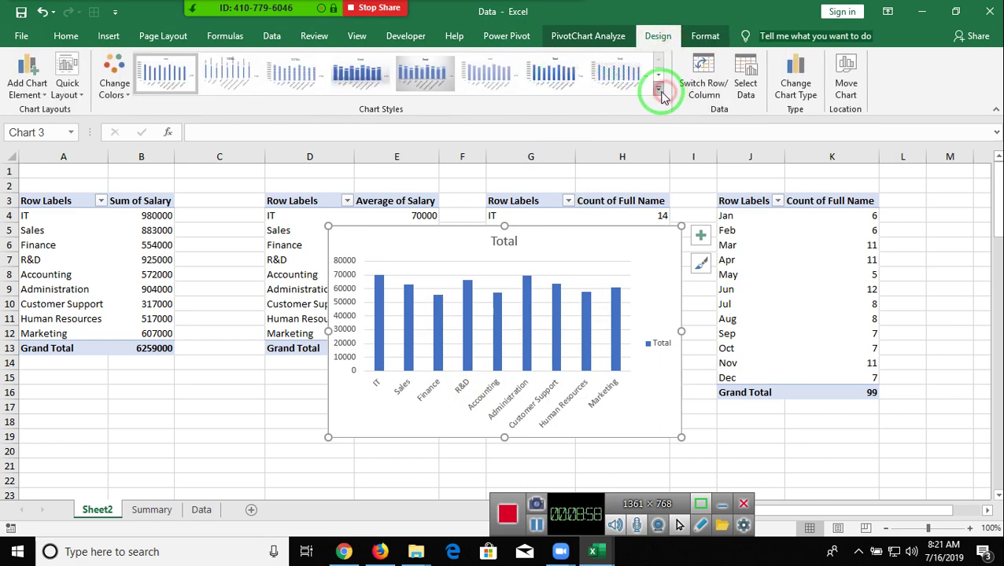
pyautogui.click(659, 91)
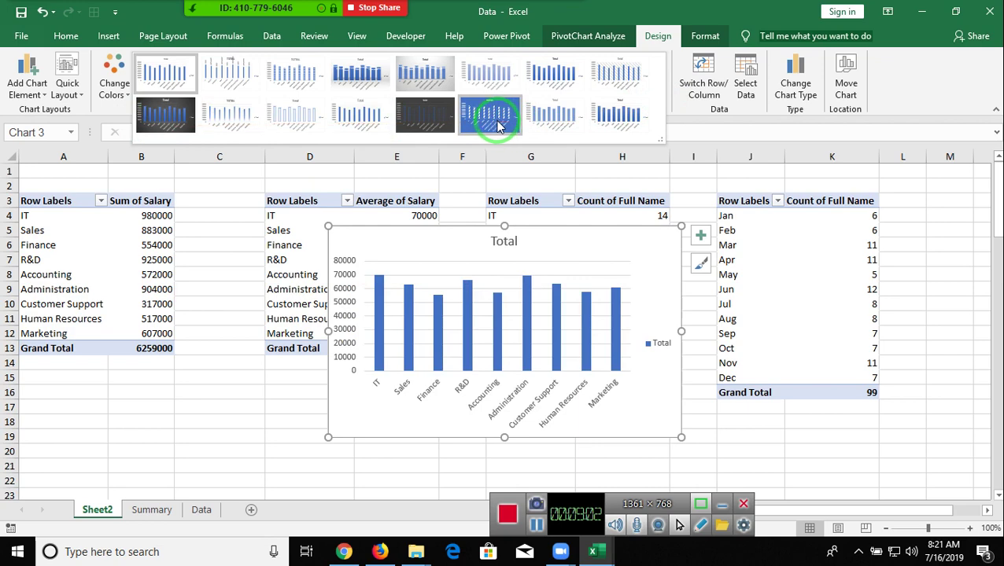
pyautogui.click(495, 124)
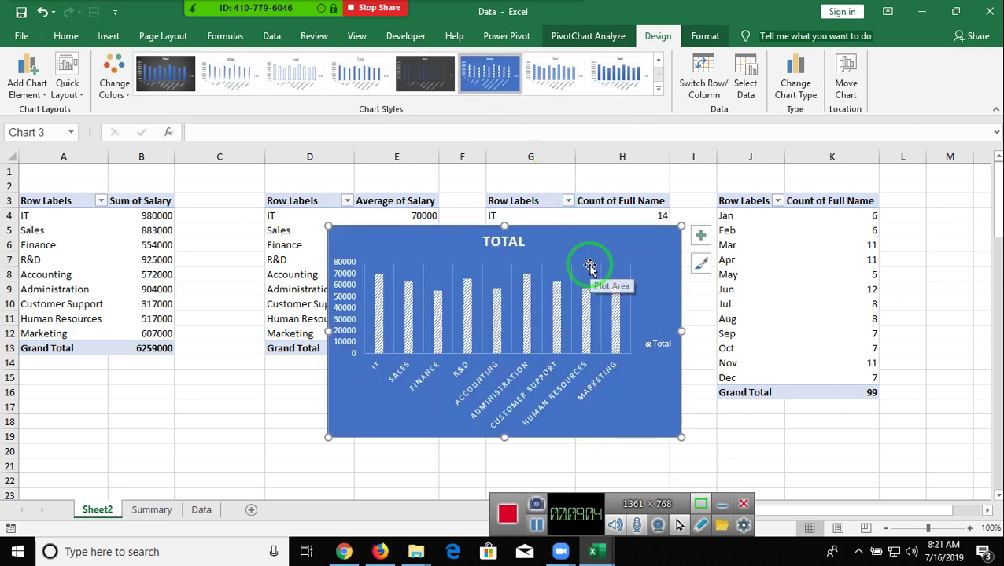
pyautogui.press('Delete')
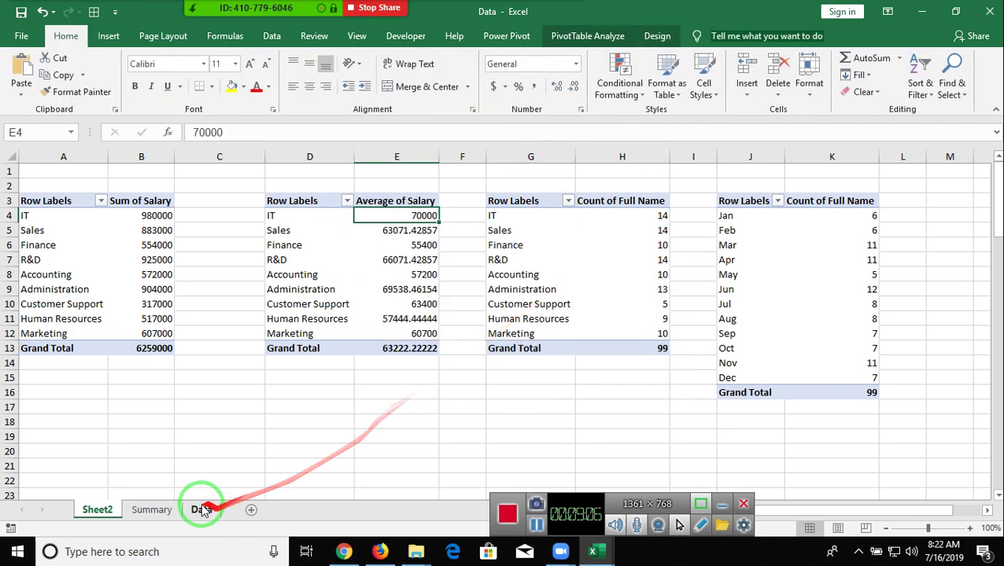
# Paste the blue chart at I1 on Summary, flush against the dark chart.
pyautogui.click(157, 510)
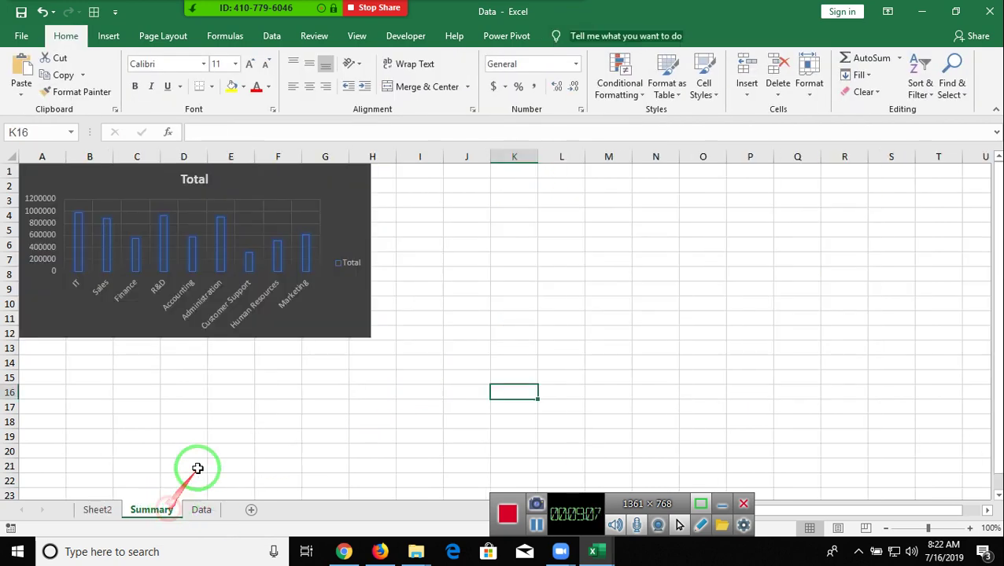
pyautogui.click(410, 169)
pyautogui.hotkey('ctrl', 'v')
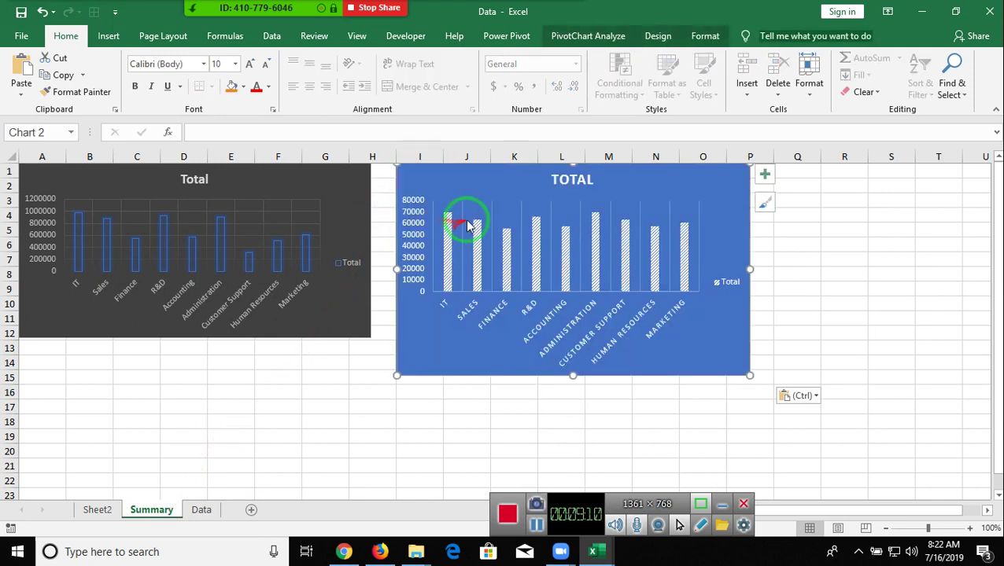
pyautogui.moveTo(466, 198)
pyautogui.mouseDown()
pyautogui.moveTo(442, 200)
pyautogui.moveTo(448, 190)
pyautogui.mouseUp()
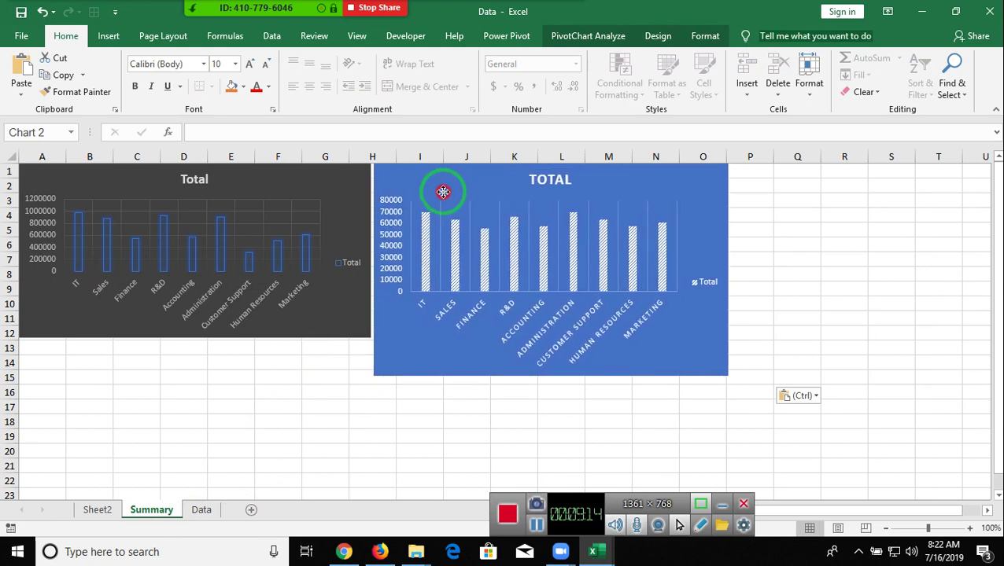
pyautogui.moveTo(448, 190); pyautogui.dragTo(441, 190)
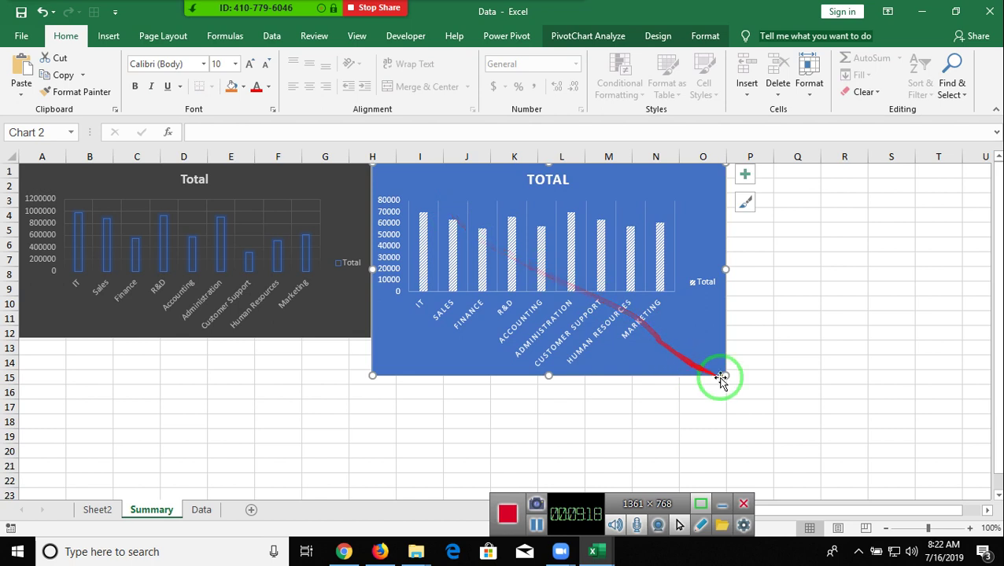
# Resize the blue chart to end at row 12, then return to Sheet2's department count pivot.
pyautogui.moveTo(725, 376); pyautogui.dragTo(706, 338)
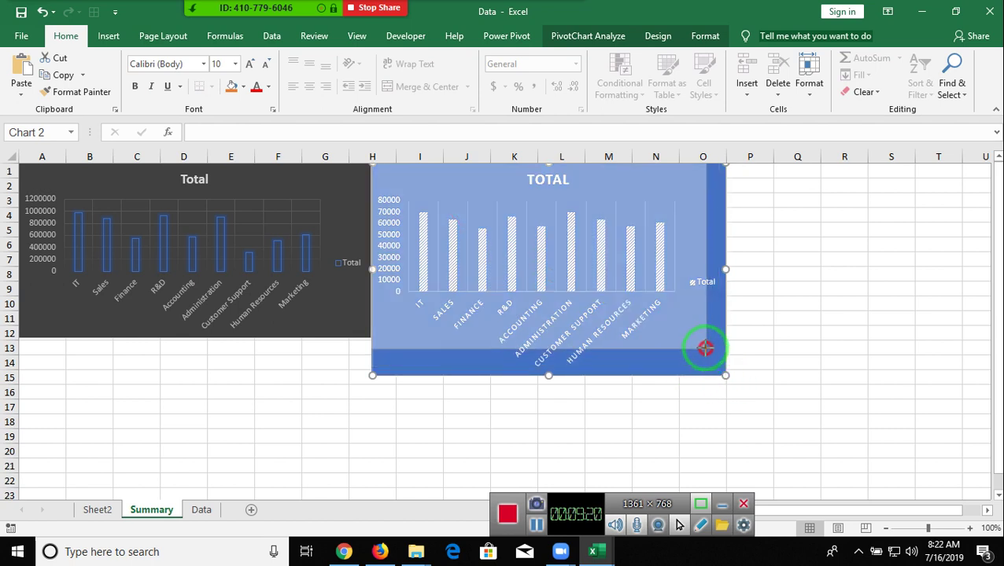
pyautogui.moveTo(707, 338); pyautogui.dragTo(703, 340)
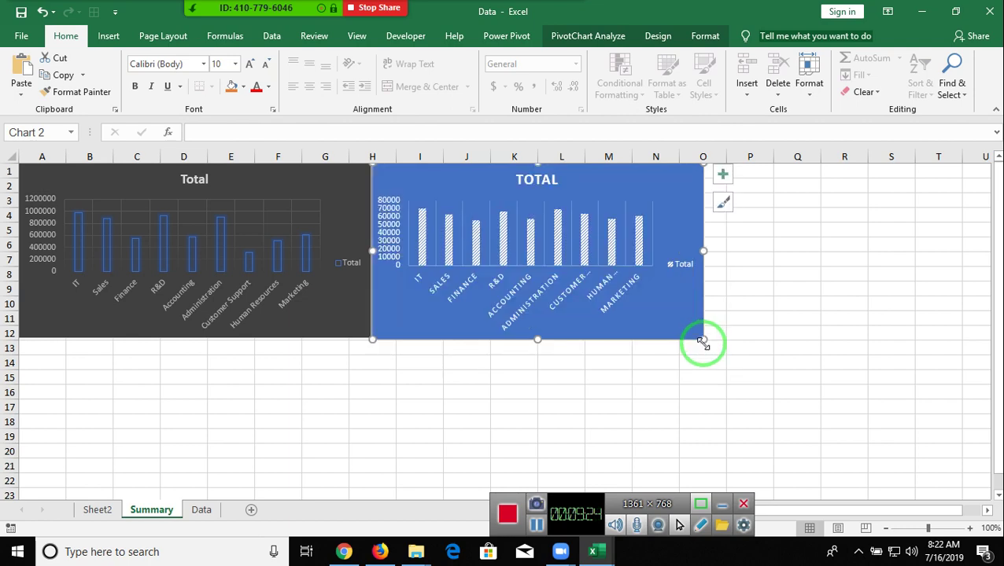
pyautogui.click(702, 365)
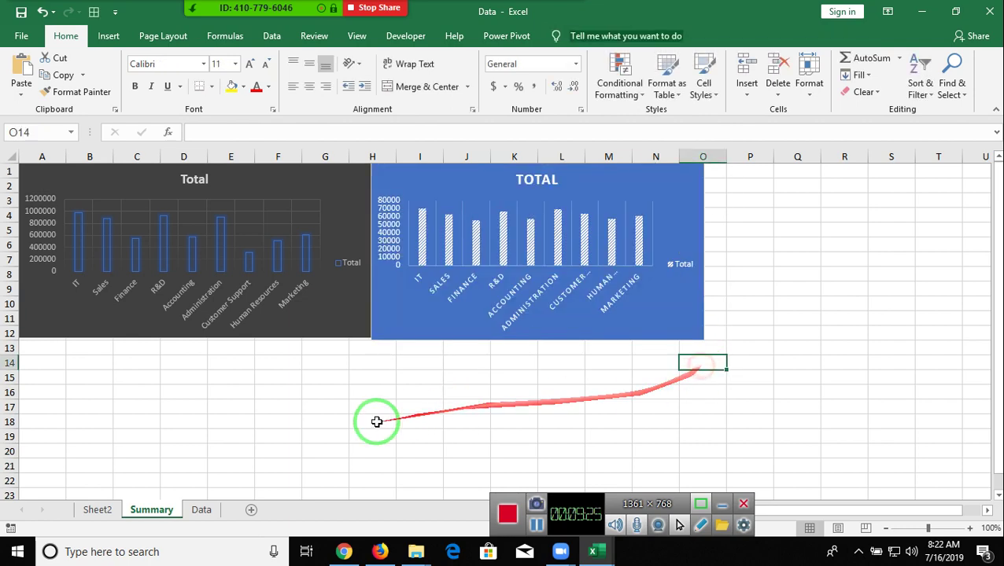
pyautogui.click(110, 510)
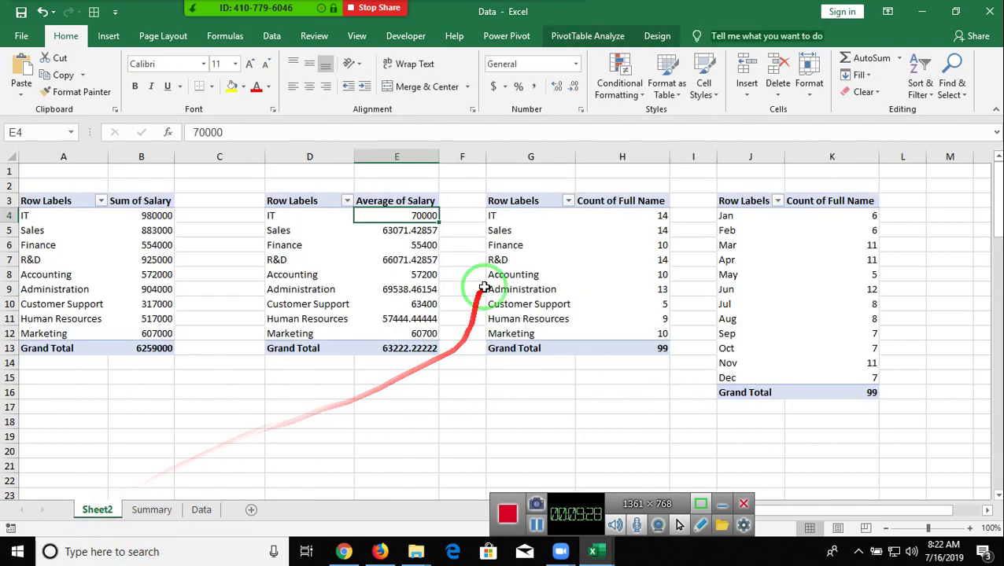
pyautogui.click(508, 259)
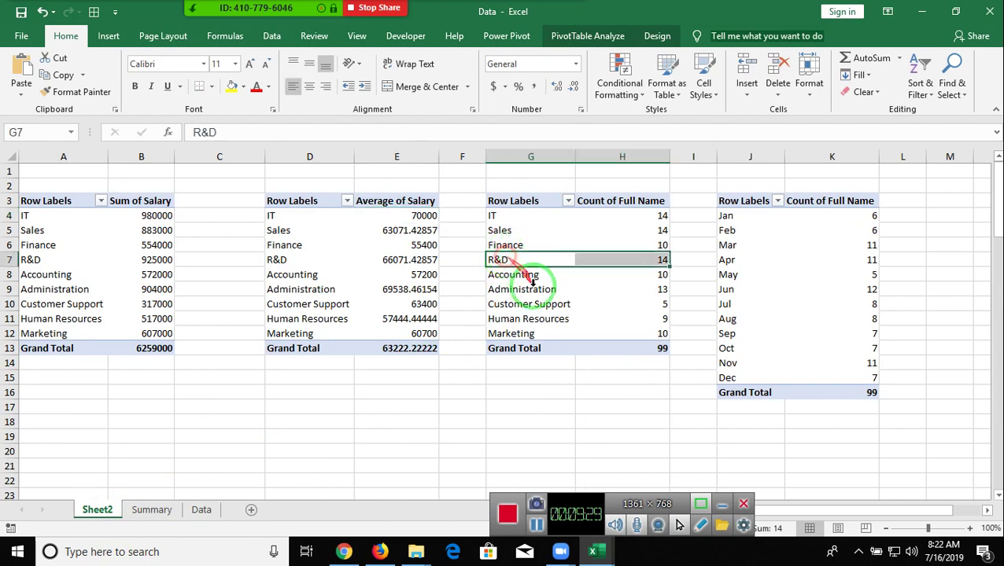
# Open the Zoom meeting participants list and scroll through it.
pyautogui.click(621, 36)
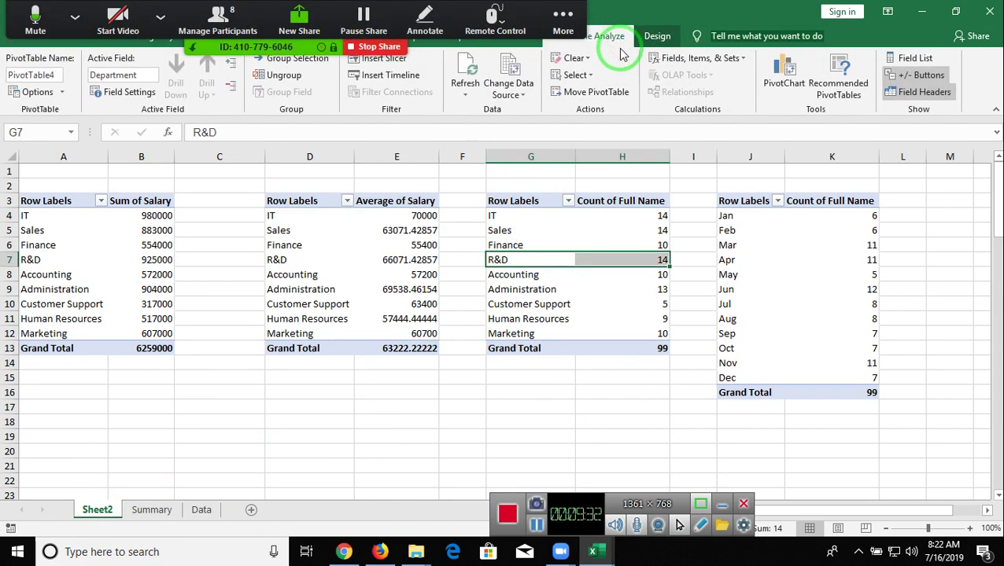
pyautogui.click(209, 16)
pyautogui.moveTo(456, 236)
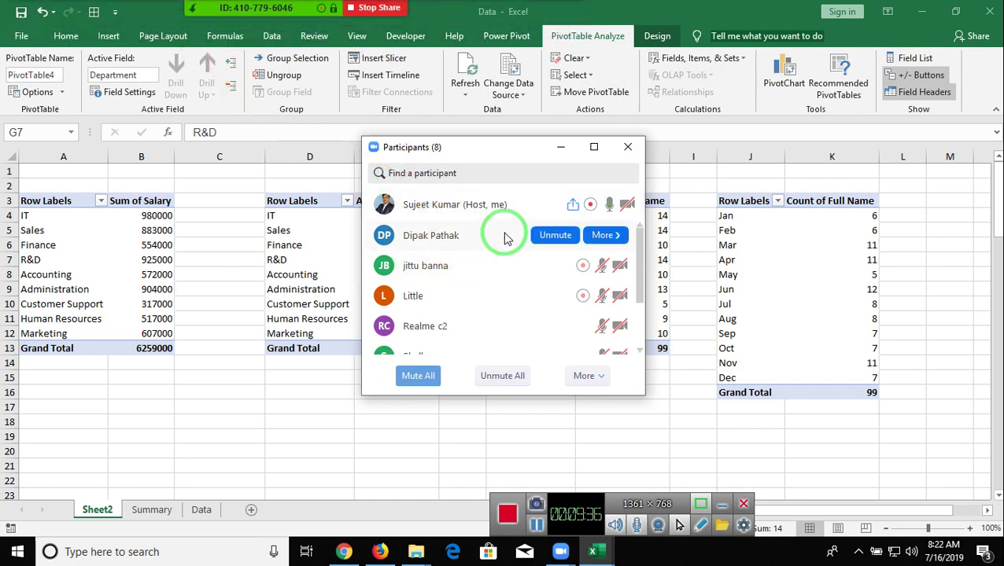
pyautogui.scroll(-1, 472, 303)
pyautogui.scroll(-1, 475, 310)
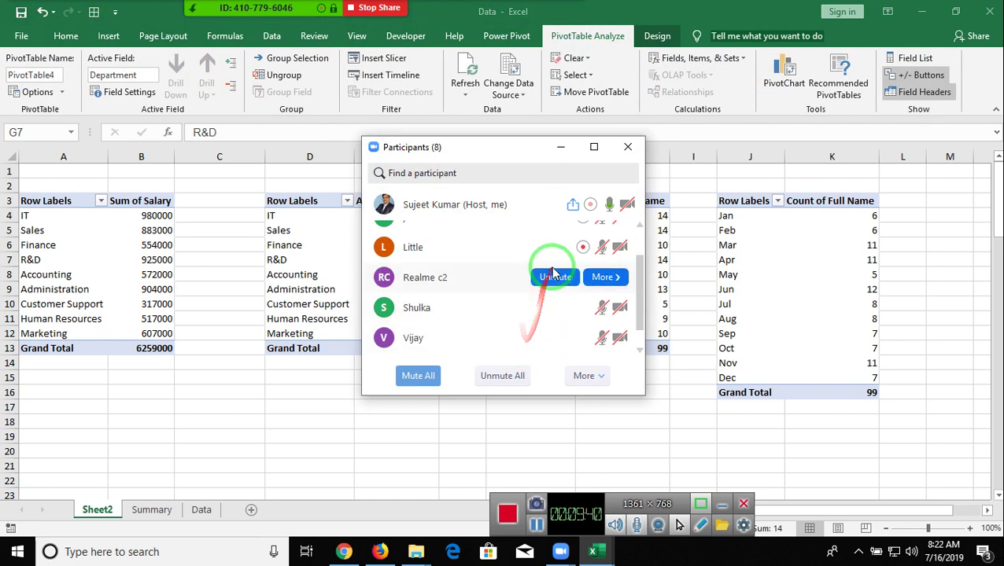
# Unmute and rename a participant, then close the Zoom participants list.
pyautogui.click(555, 280)
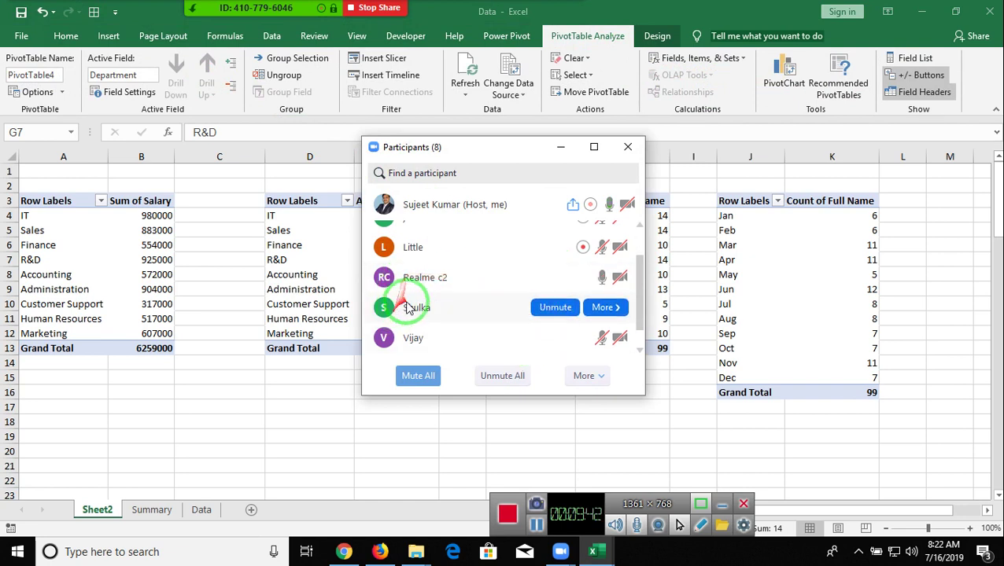
pyautogui.click(617, 279)
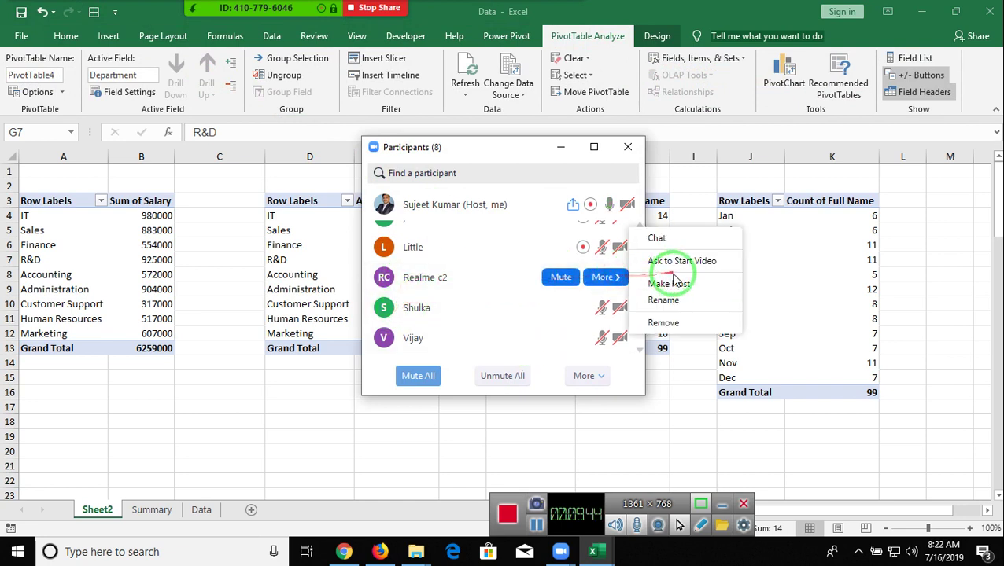
pyautogui.click(671, 304)
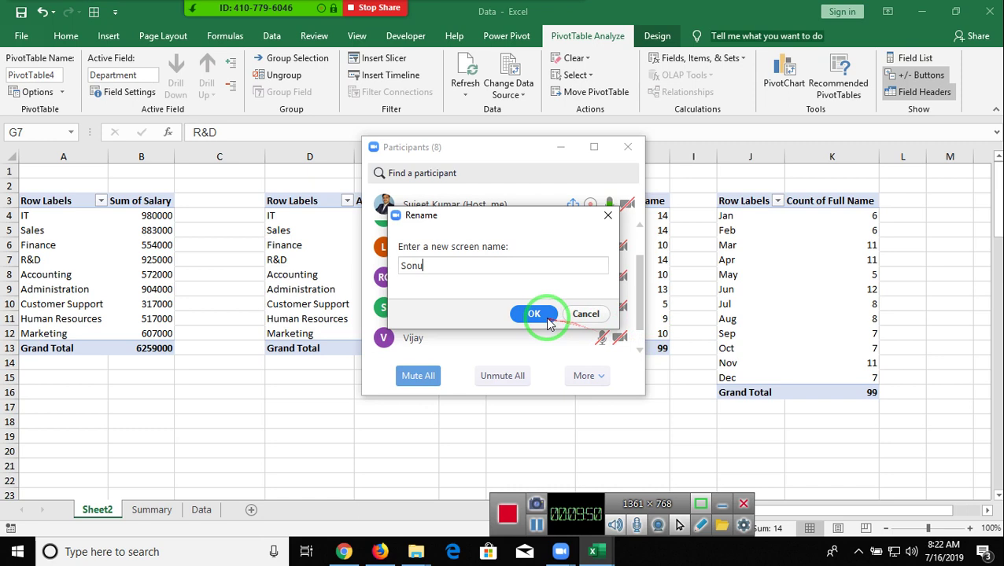
pyautogui.click(541, 315)
pyautogui.scroll(2, 527, 279)
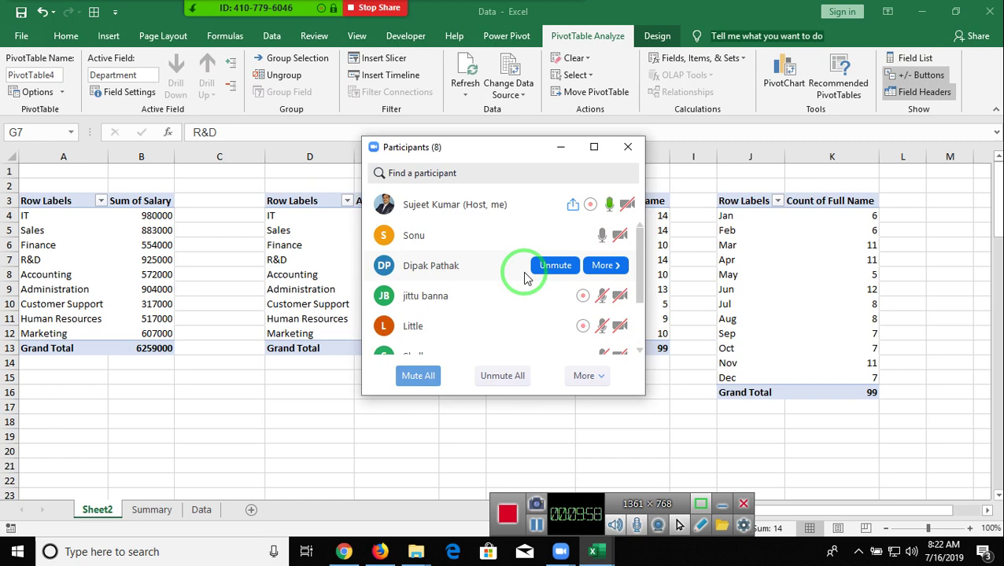
pyautogui.click(633, 149)
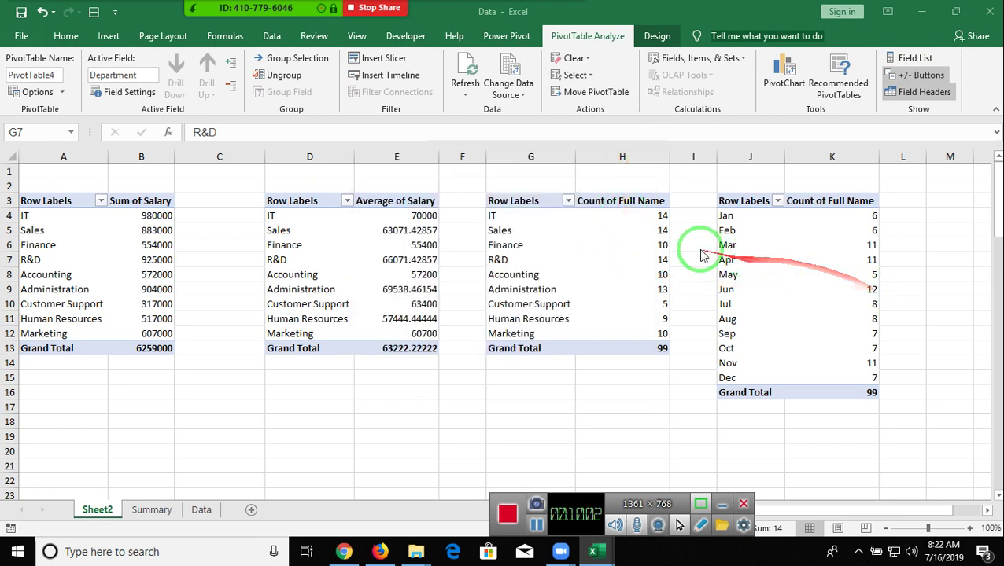
# Insert a clustered column PivotChart of the department headcount pivot with field buttons hidden.
pyautogui.click(749, 249)
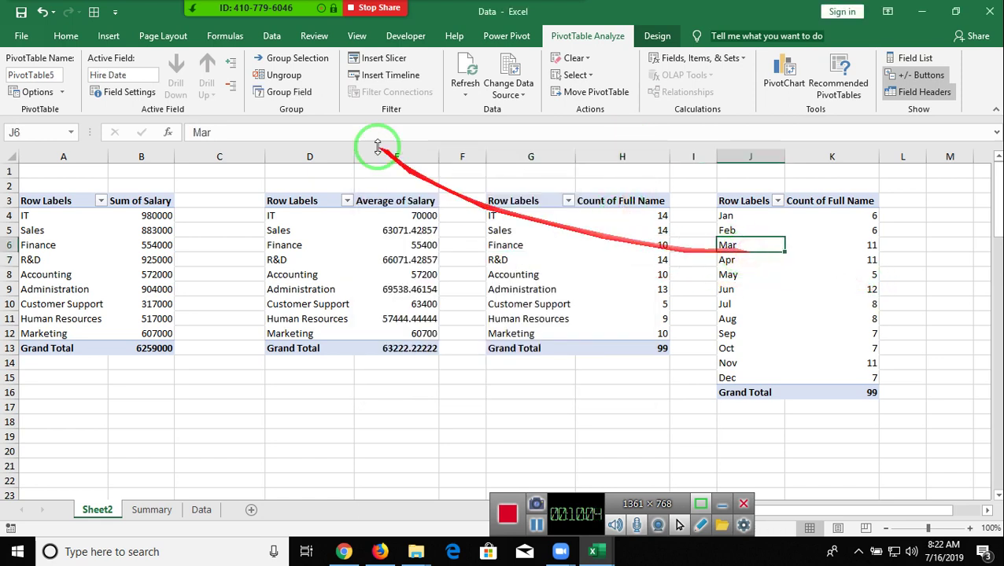
pyautogui.click(153, 510)
pyautogui.click(108, 510)
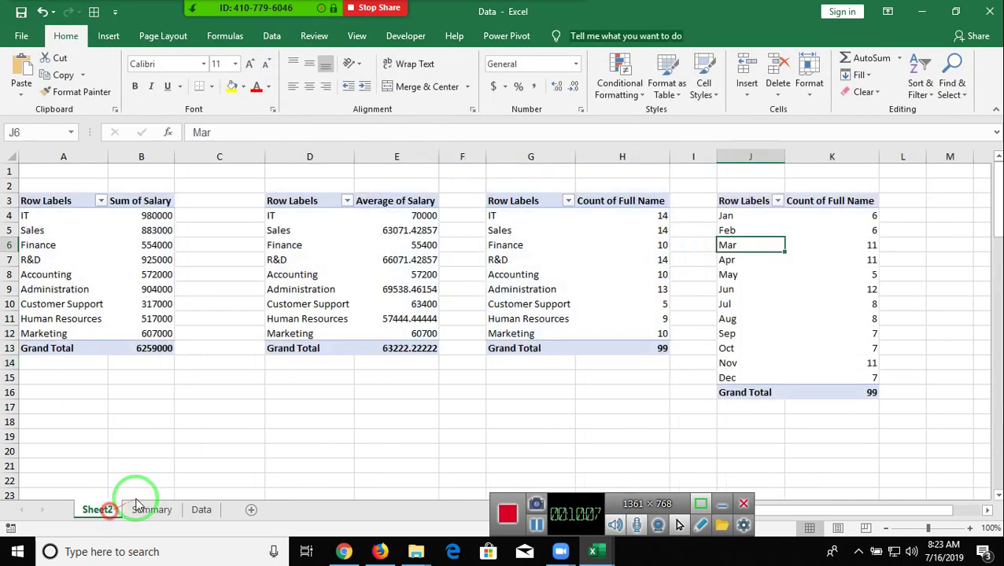
pyautogui.click(527, 284)
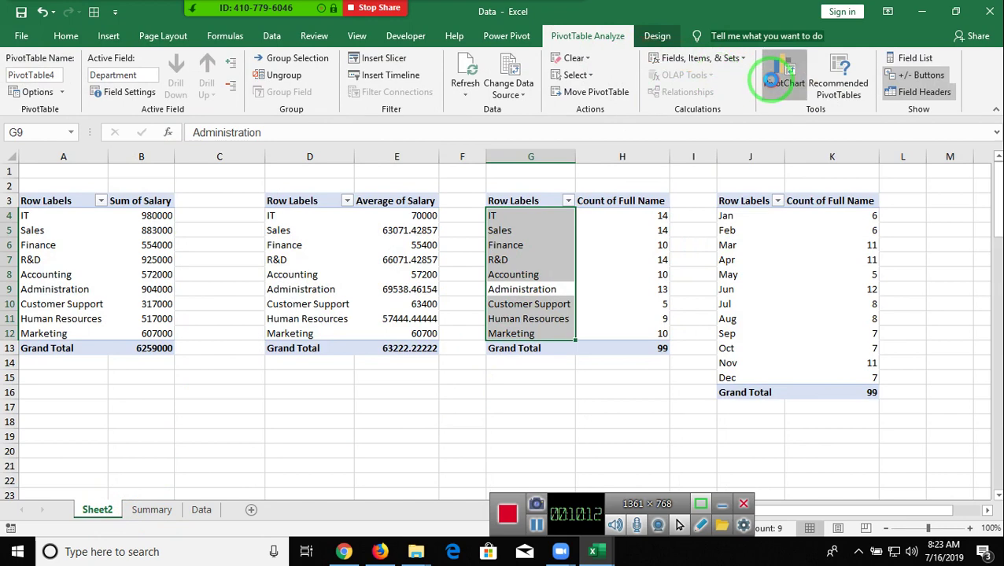
pyautogui.click(784, 75)
pyautogui.click(642, 472)
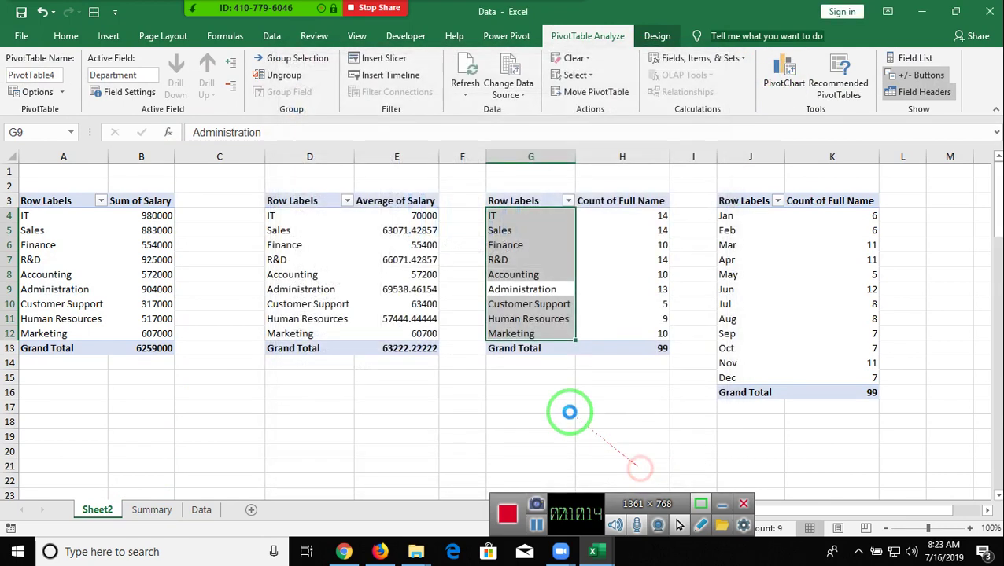
pyautogui.rightClick(366, 238)
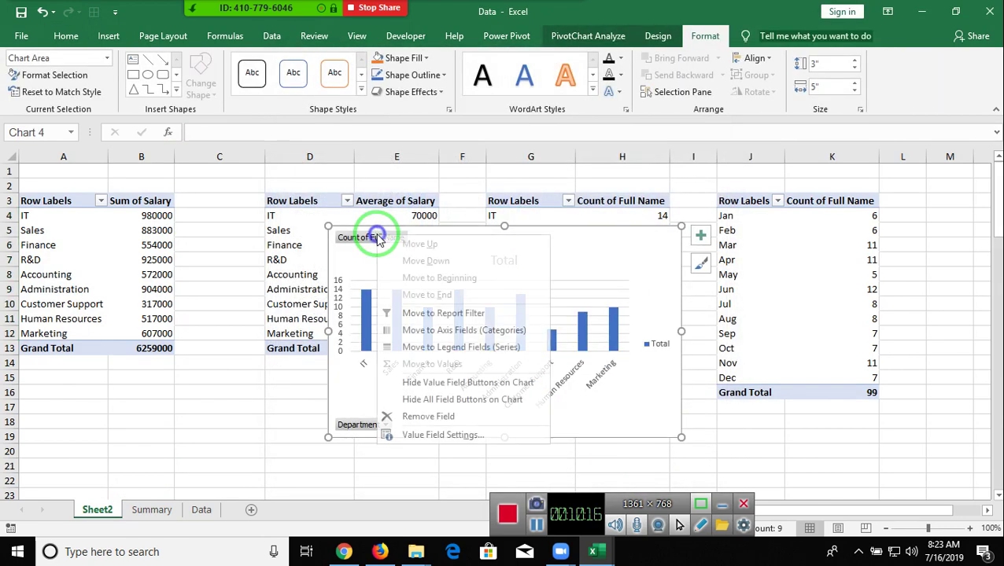
pyautogui.click(393, 400)
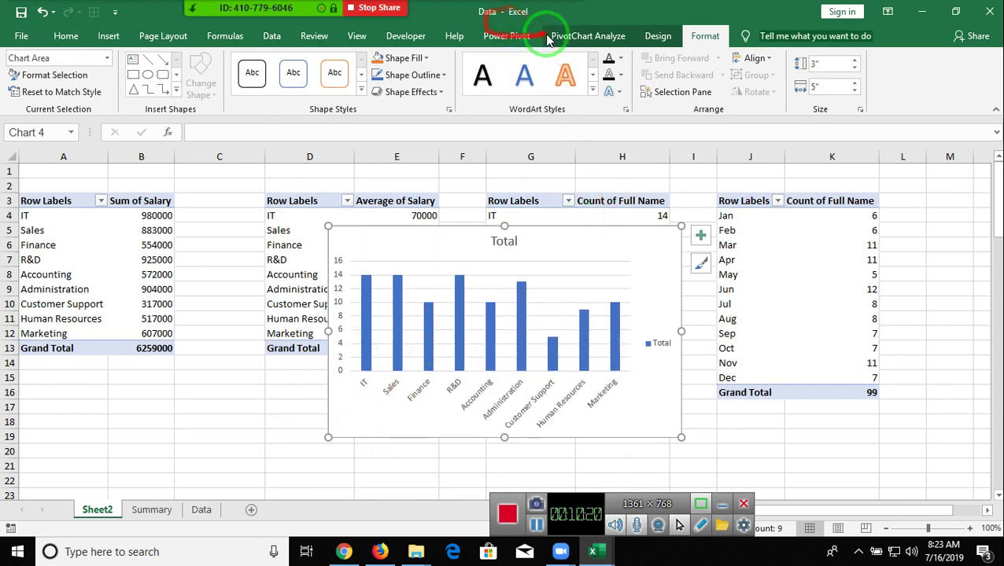
# Apply the dark chart style to the headcount chart and cut it from Sheet2.
pyautogui.click(588, 36)
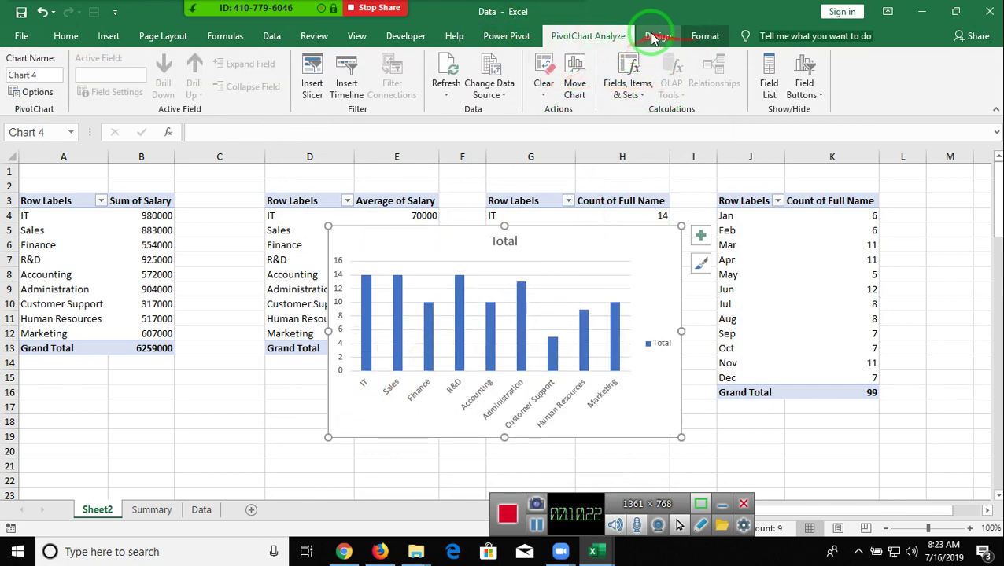
pyautogui.click(653, 36)
pyautogui.click(657, 90)
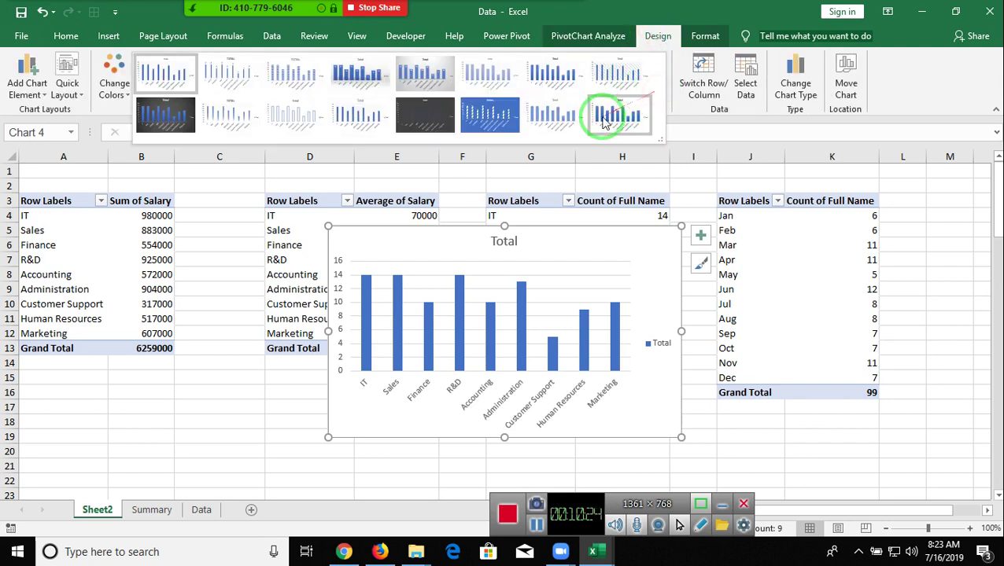
pyautogui.click(114, 87)
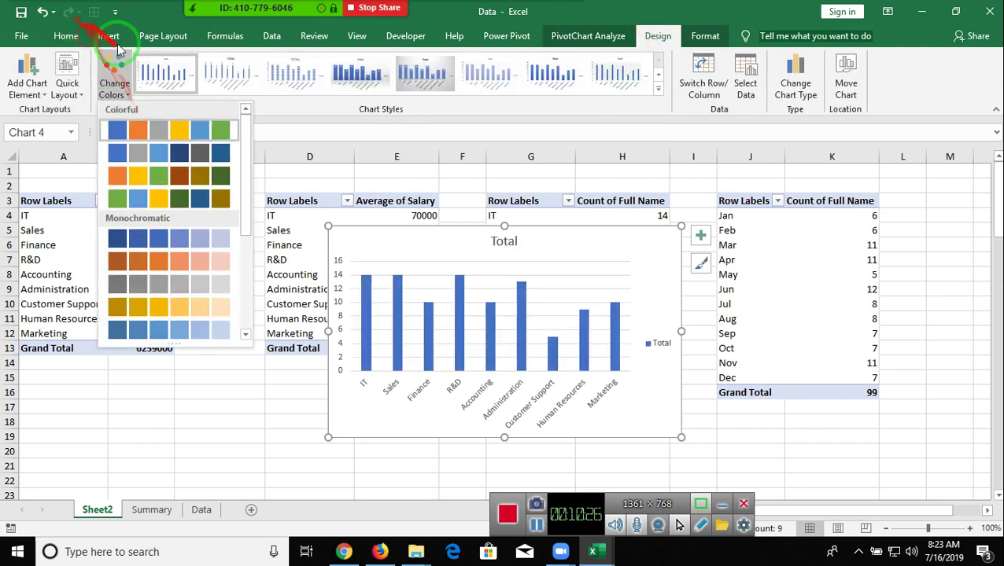
pyautogui.click(658, 89)
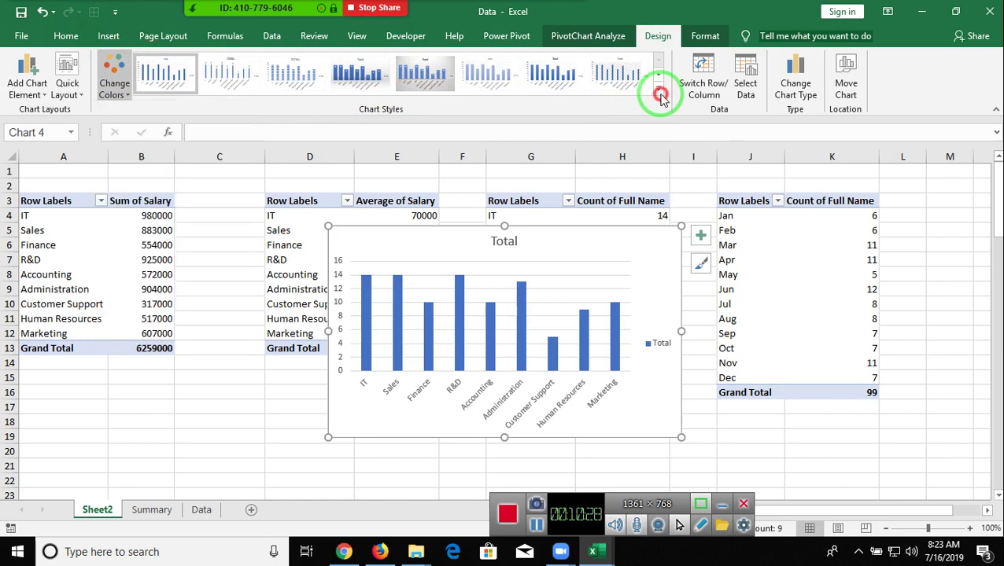
pyautogui.click(194, 115)
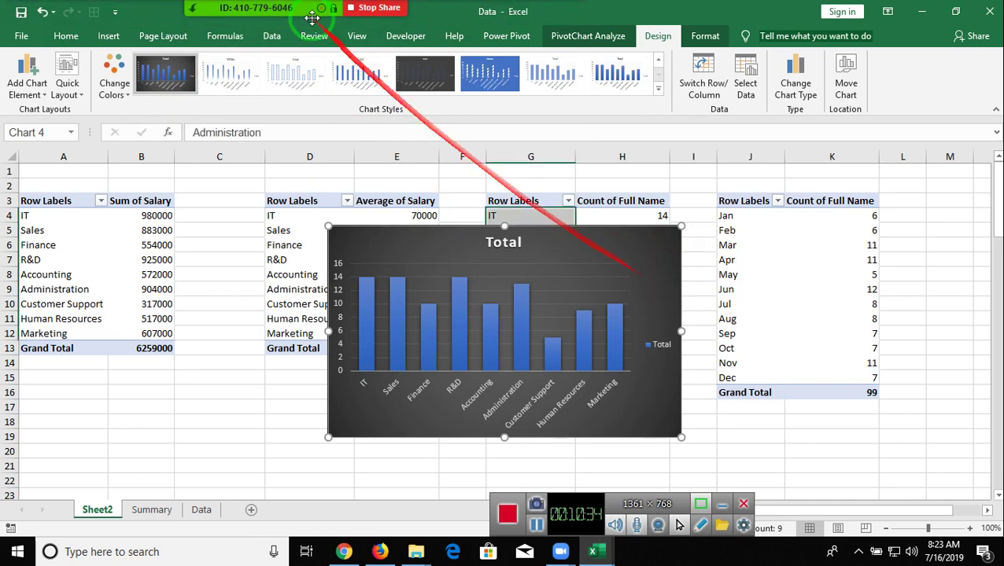
pyautogui.press('Delete')
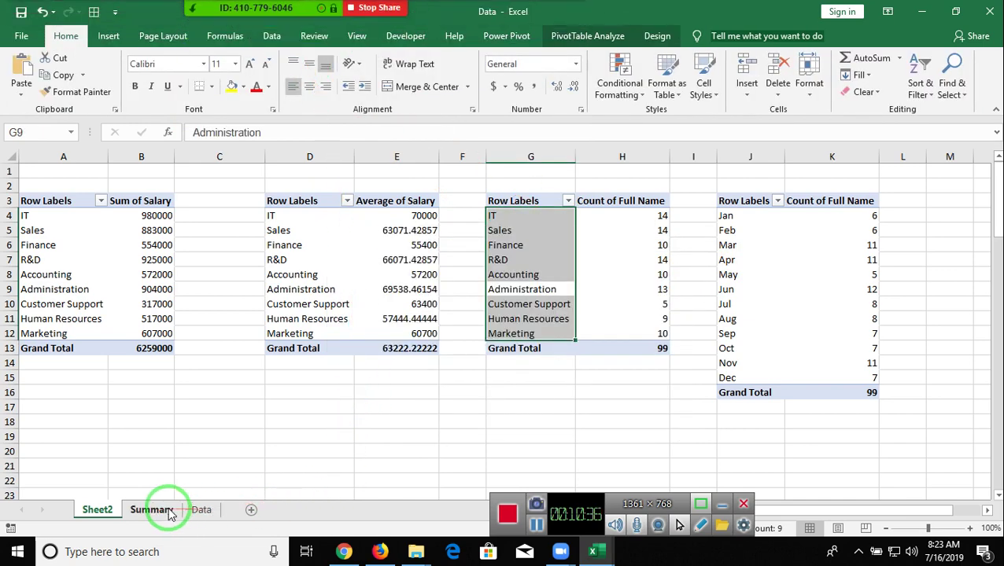
# Paste the headcount chart at A13 on Summary, aligned under the salary chart.
pyautogui.click(158, 510)
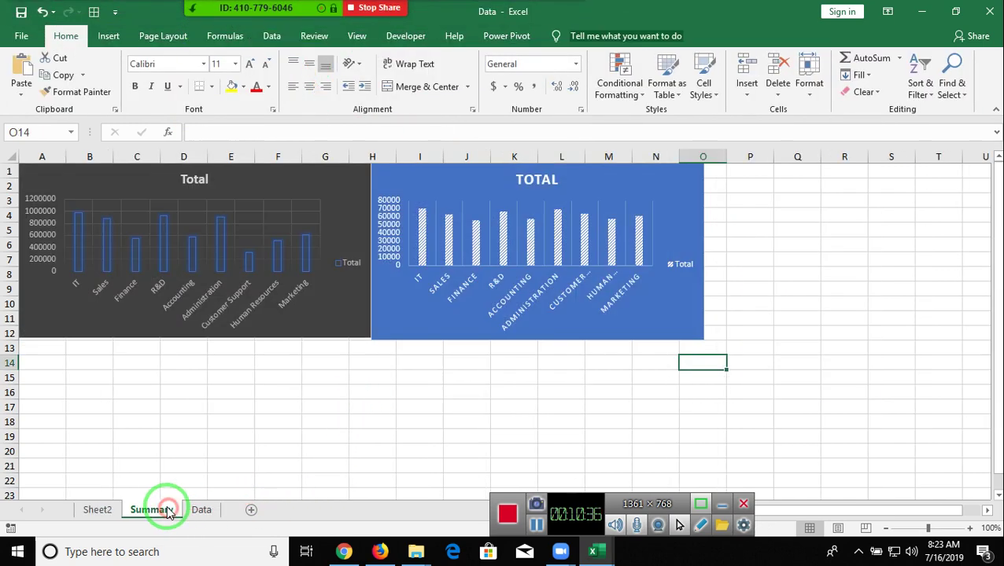
pyautogui.click(48, 351)
pyautogui.hotkey('ctrl', 'v')
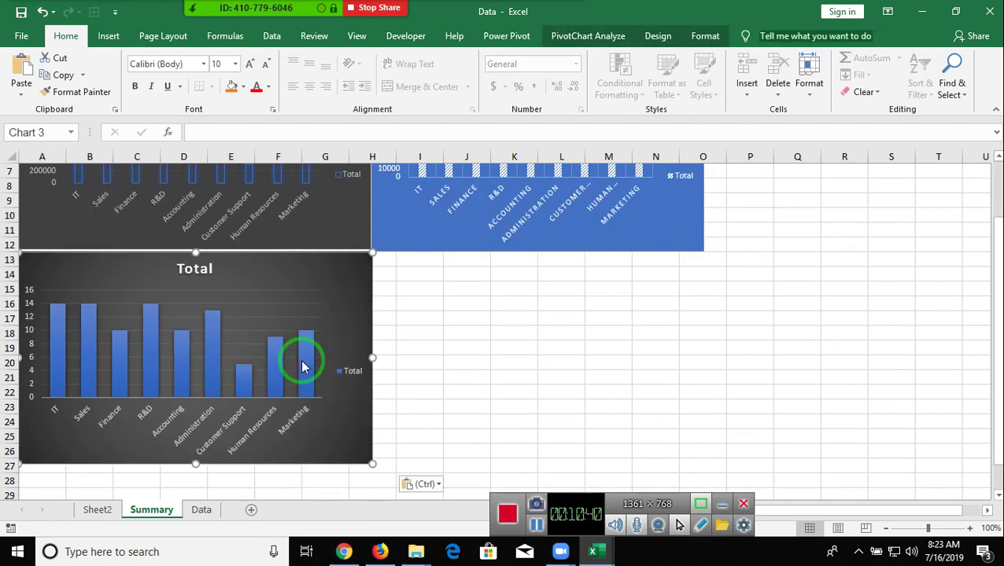
pyautogui.moveTo(347, 318); pyautogui.dragTo(342, 320)
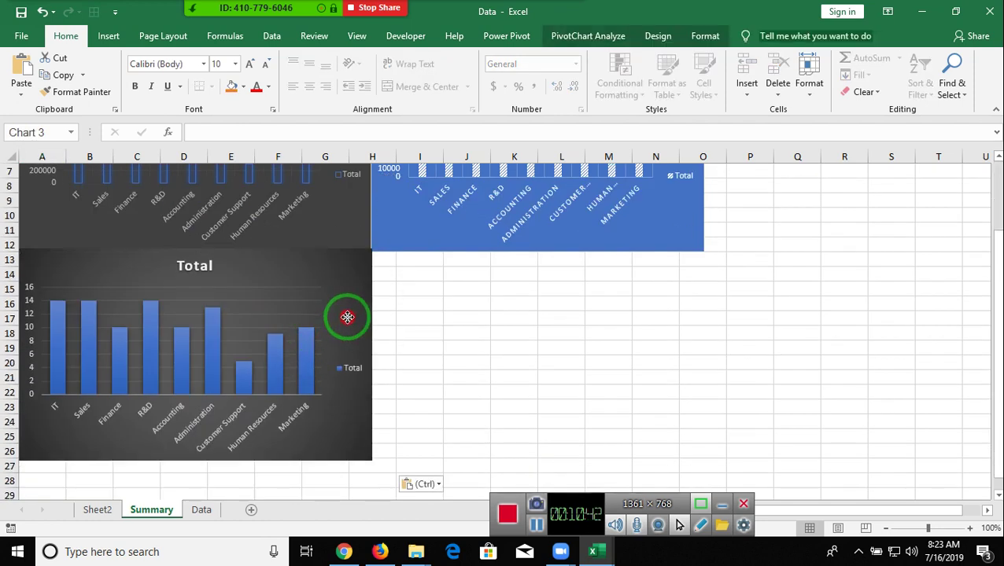
pyautogui.moveTo(342, 320); pyautogui.dragTo(341, 317)
pyautogui.click(411, 317)
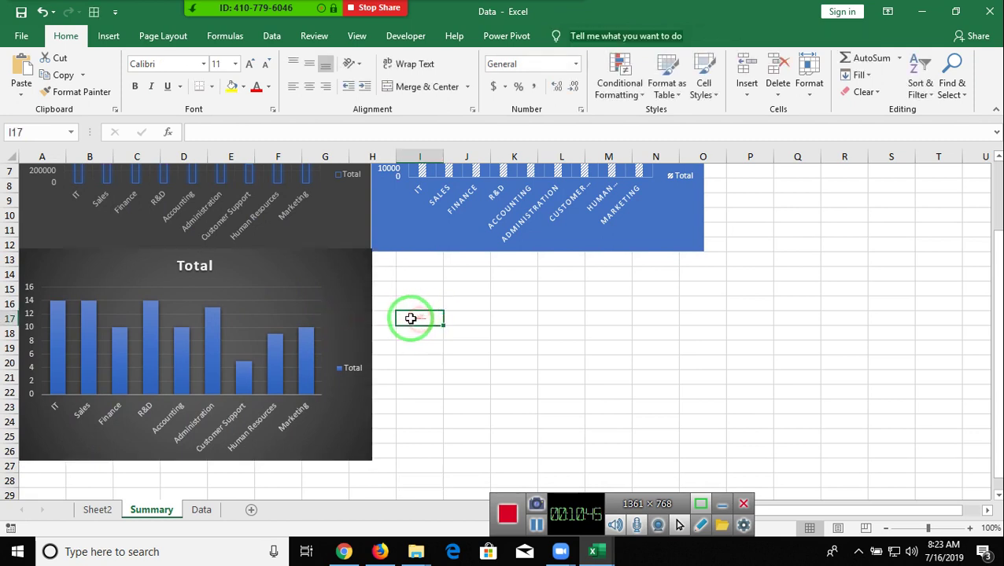
# Shrink the headcount chart to end at row 23, then return to Sheet2.
pyautogui.click(360, 432)
pyautogui.moveTo(372, 461); pyautogui.dragTo(371, 413)
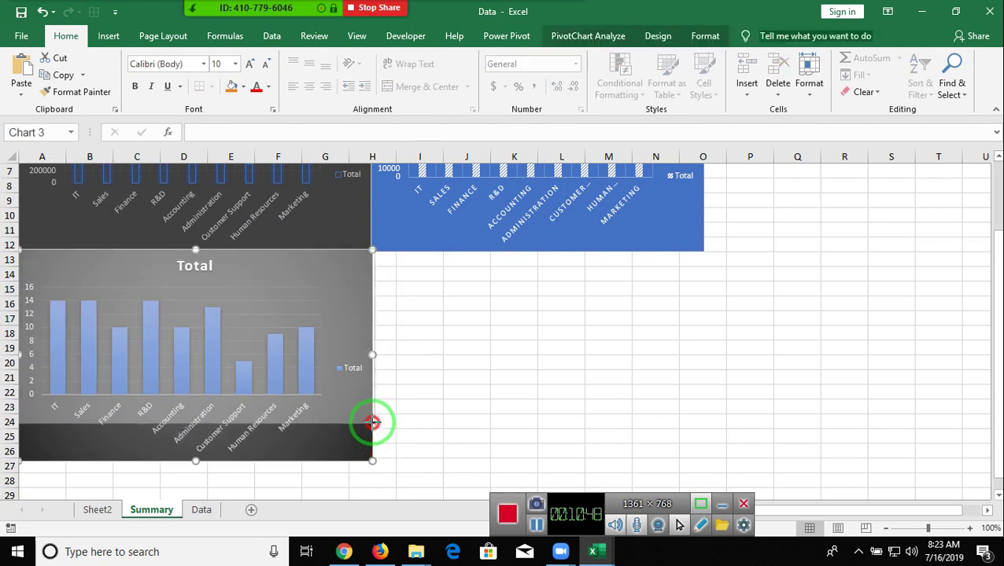
pyautogui.moveTo(370, 412); pyautogui.dragTo(368, 410)
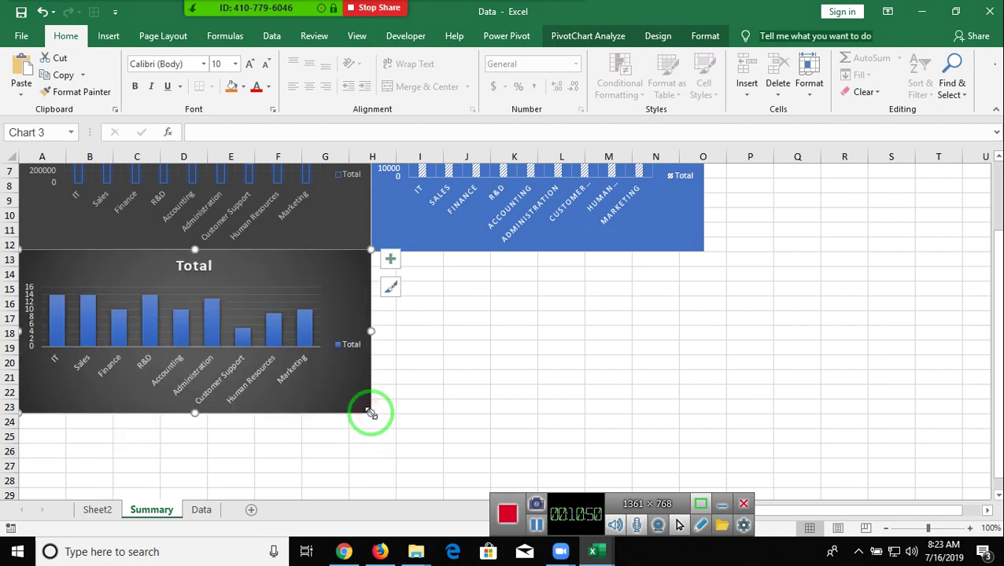
pyautogui.scroll(2, 435, 409)
pyautogui.click(437, 371)
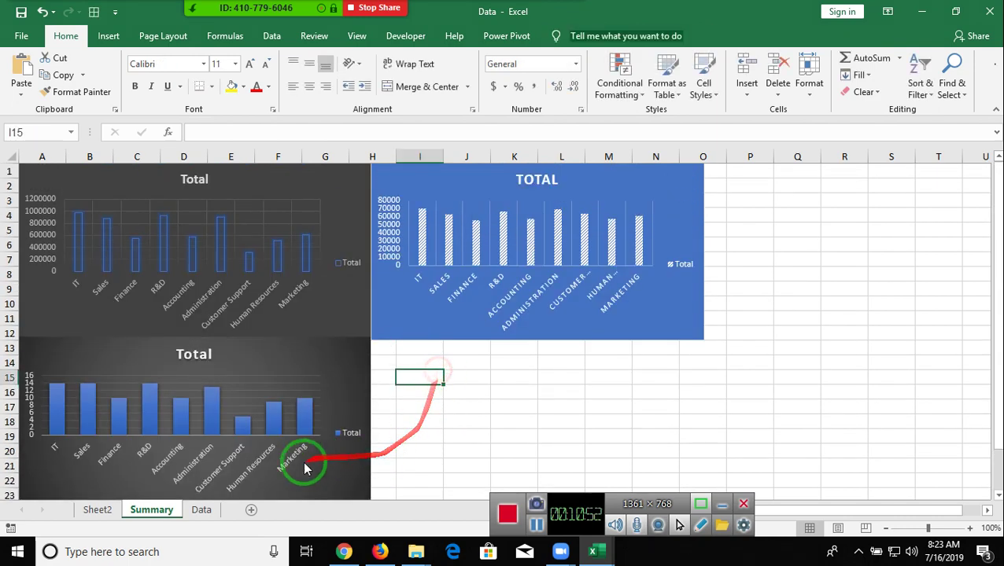
pyautogui.click(98, 510)
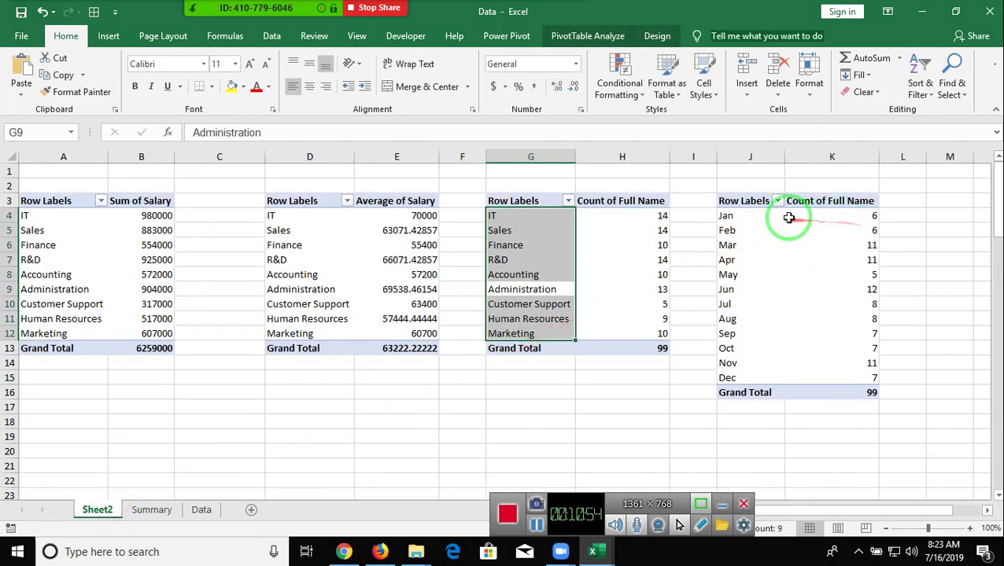
# Insert a pie PivotChart of the monthly headcount pivot with all field buttons hidden.
pyautogui.click(788, 215)
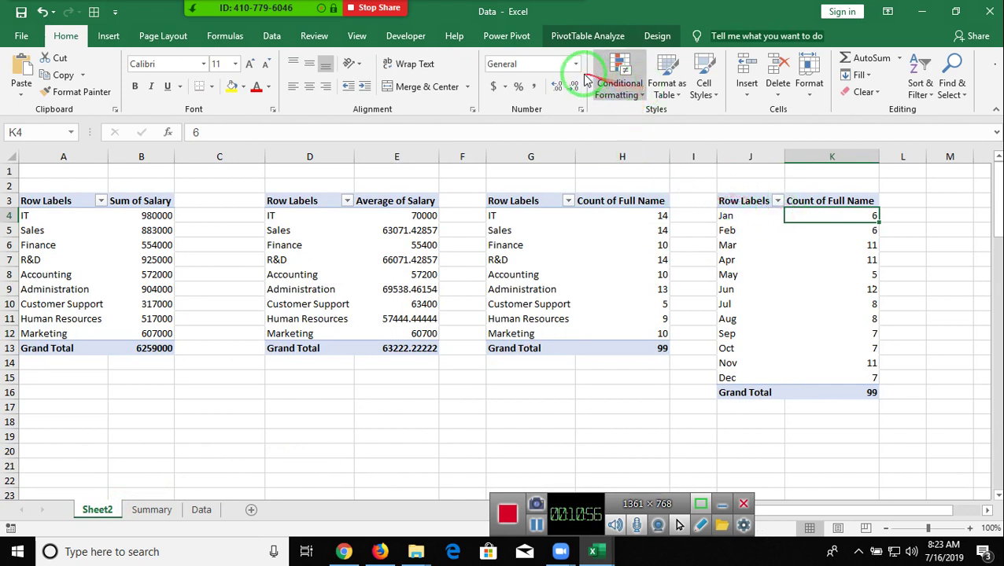
pyautogui.click(519, 39)
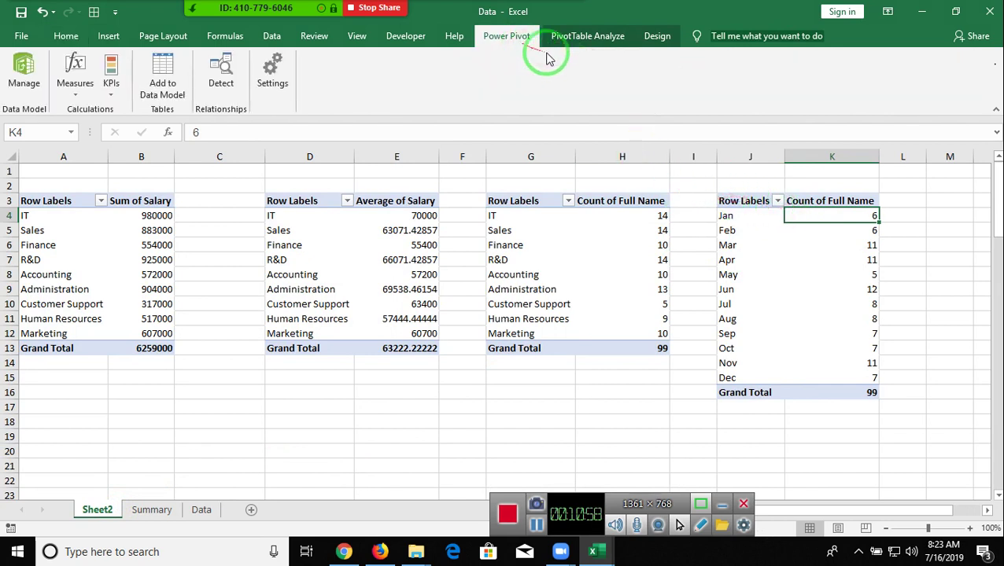
pyautogui.click(575, 39)
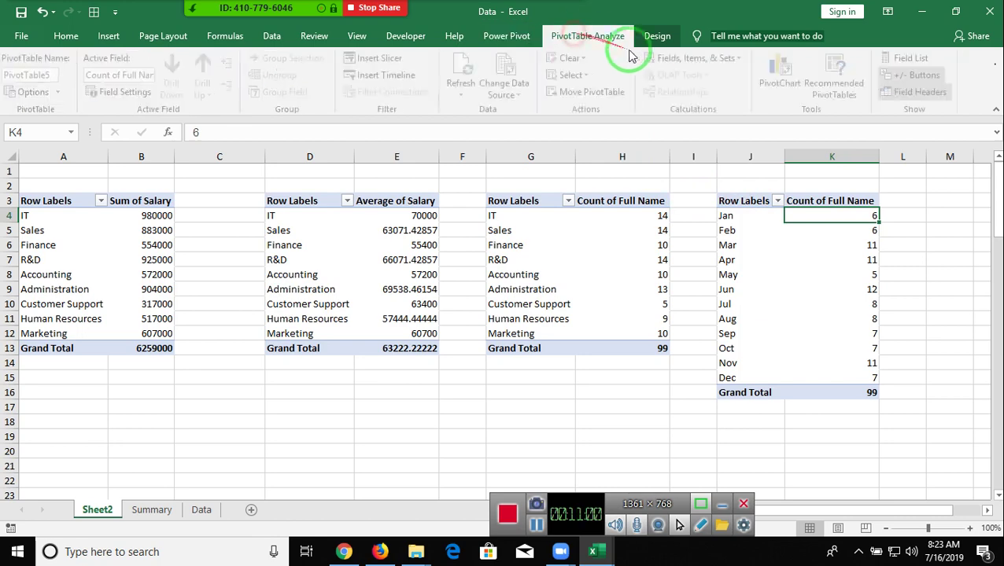
pyautogui.click(767, 88)
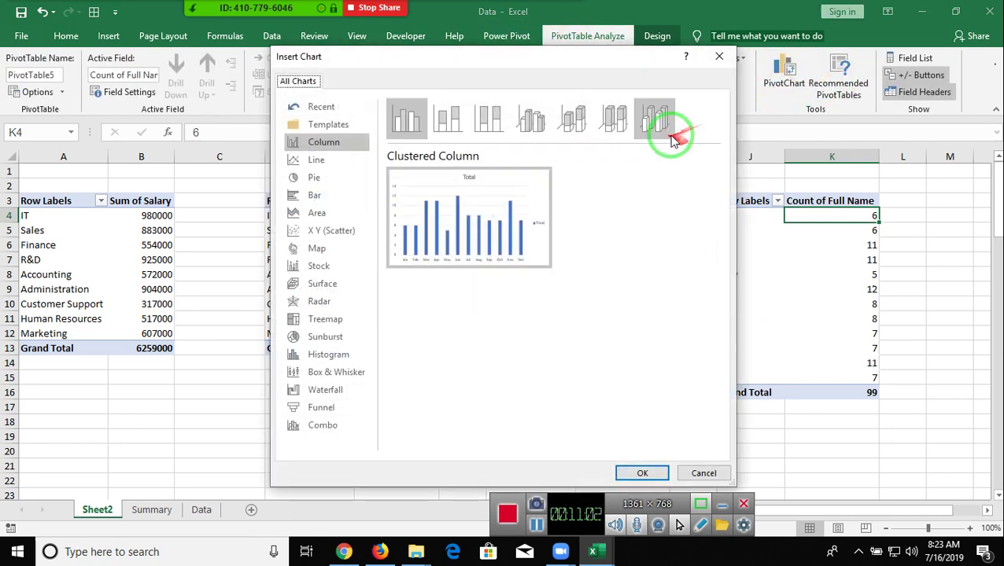
pyautogui.click(312, 175)
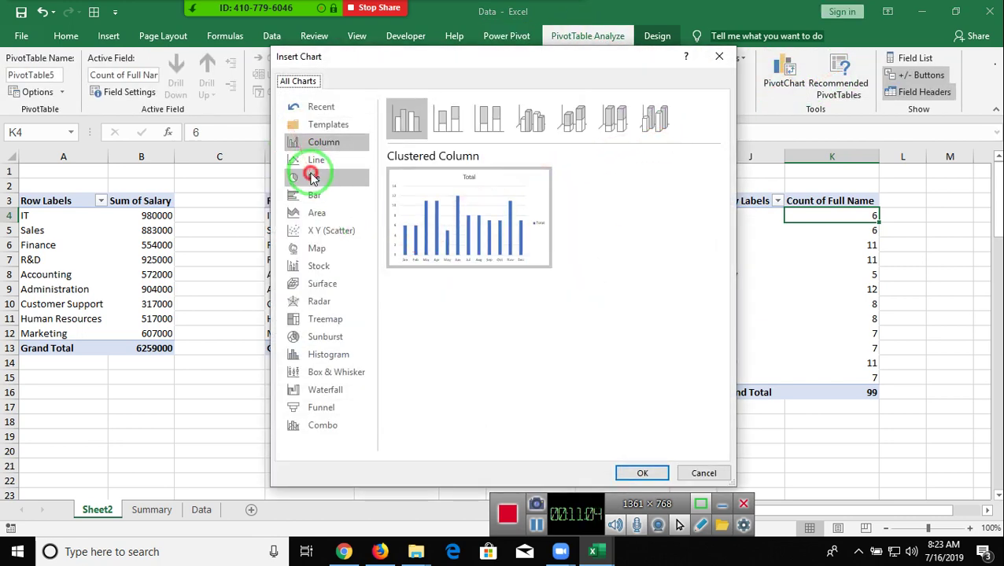
pyautogui.click(642, 475)
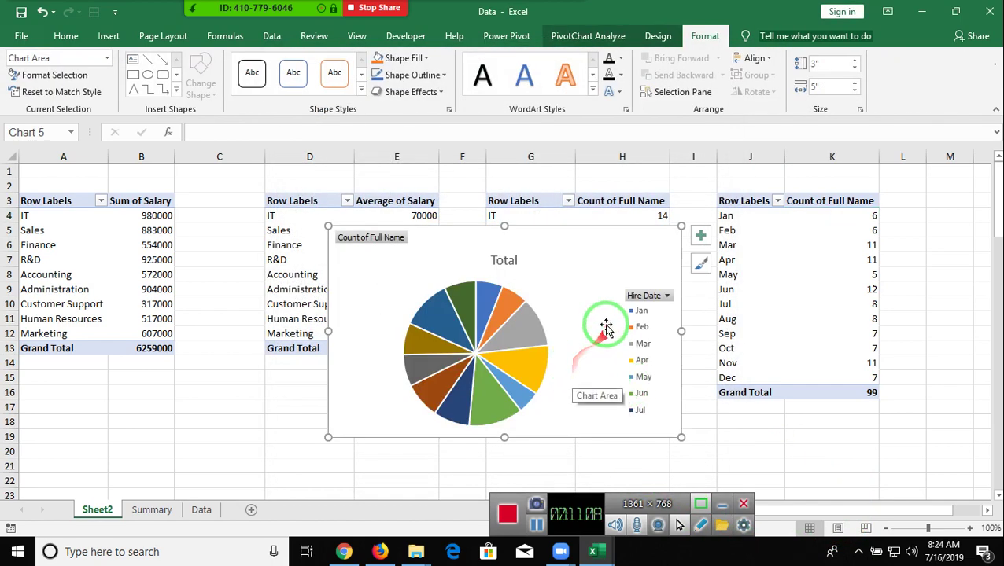
pyautogui.rightClick(642, 305)
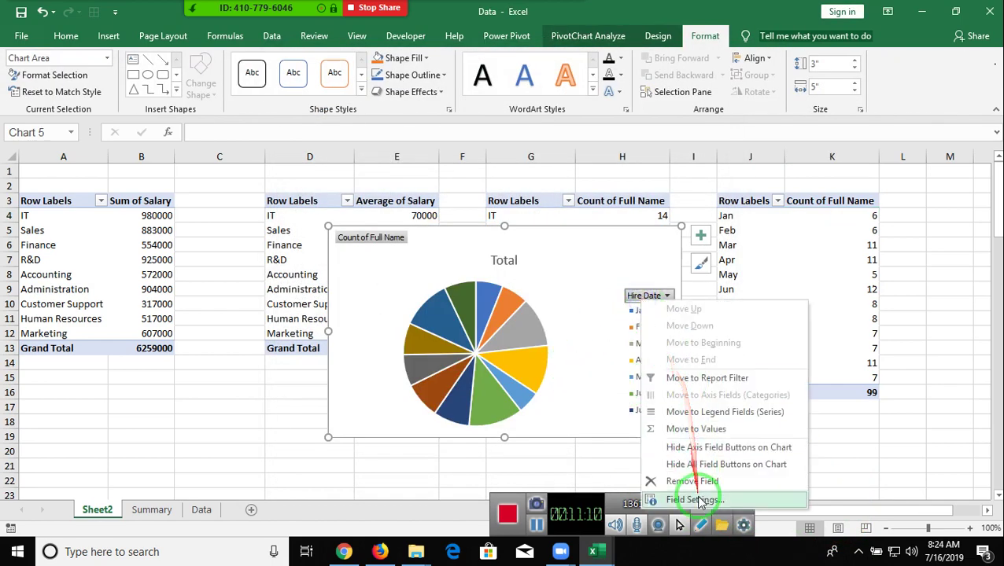
pyautogui.click(648, 462)
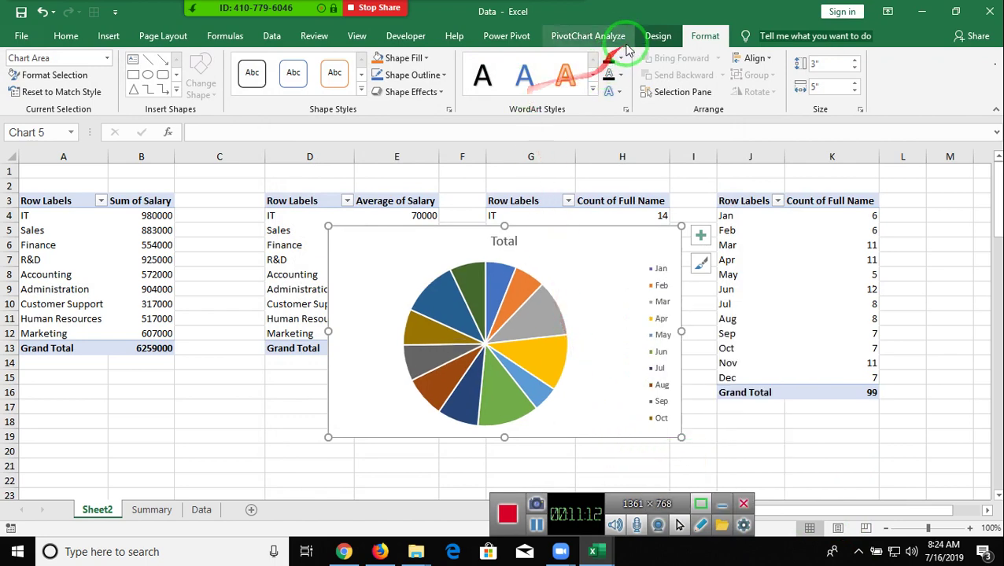
# Apply chart Style 10 with percentage labels and cut the pie chart from Sheet2.
pyautogui.click(582, 36)
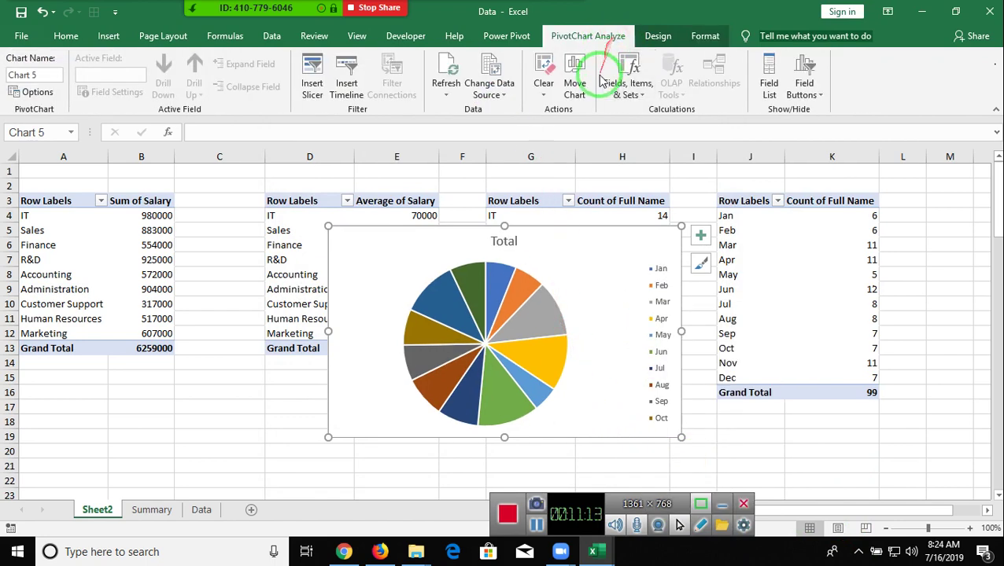
pyautogui.click(649, 38)
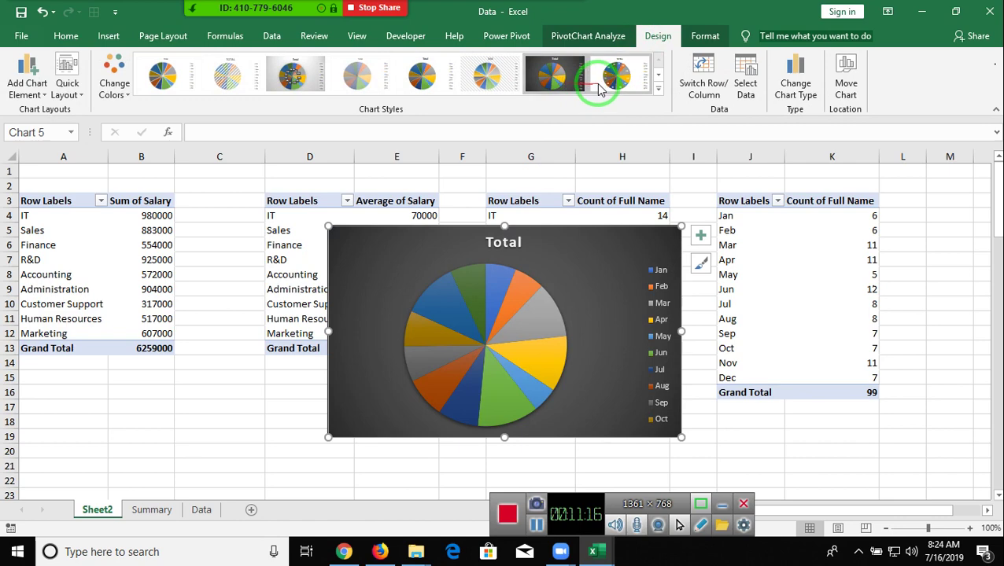
pyautogui.click(658, 91)
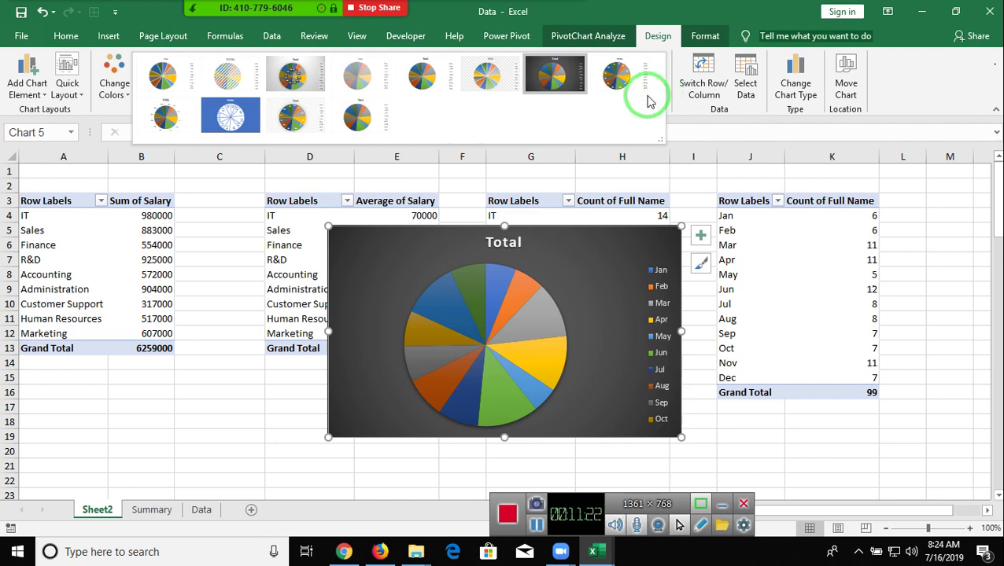
pyautogui.click(241, 115)
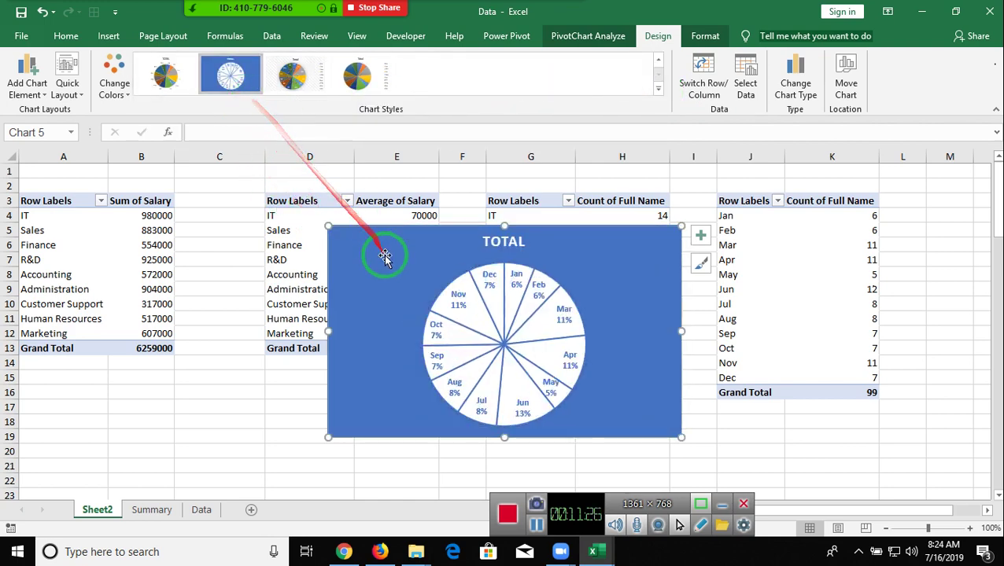
pyautogui.press('Delete')
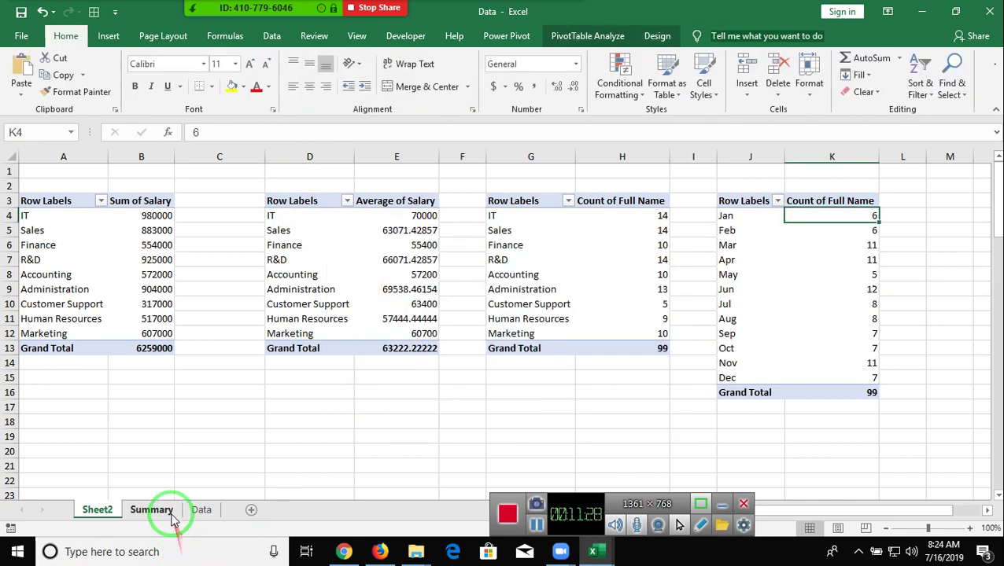
# Place the pie chart at H13 under the top-right chart, matching its width.
pyautogui.click(169, 511)
pyautogui.click(387, 354)
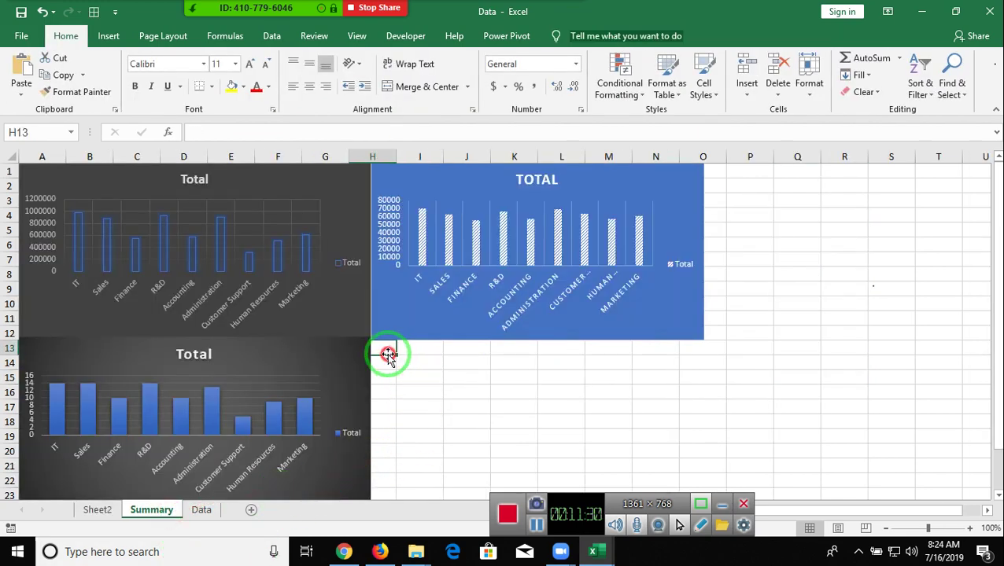
pyautogui.moveTo(448, 391); pyautogui.dragTo(453, 377)
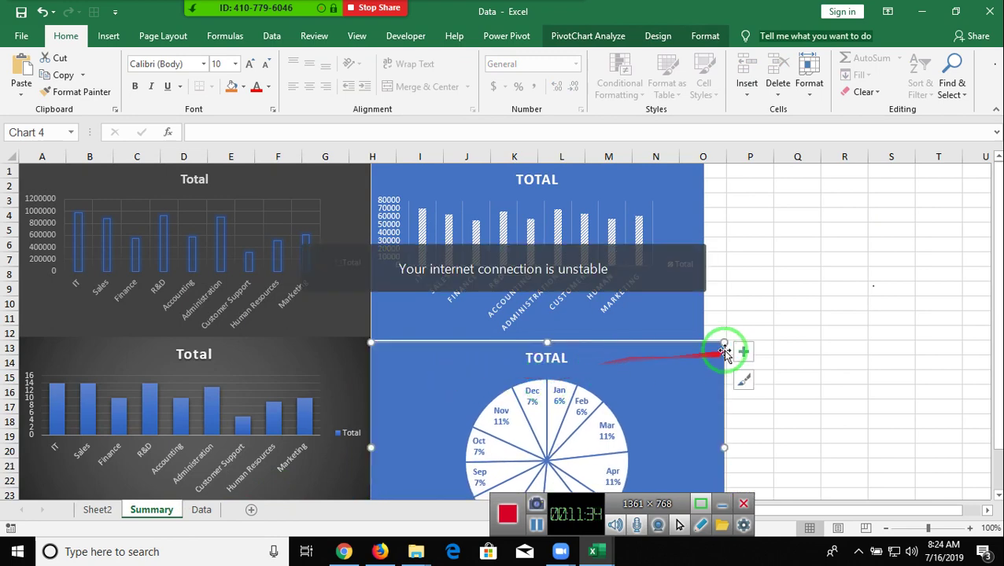
pyautogui.moveTo(726, 342); pyautogui.dragTo(703, 347)
pyautogui.moveTo(661, 381); pyautogui.dragTo(664, 375)
# Adjust the pie chart's height to fill the space below the salary chart.
pyautogui.scroll(-1, 662, 372)
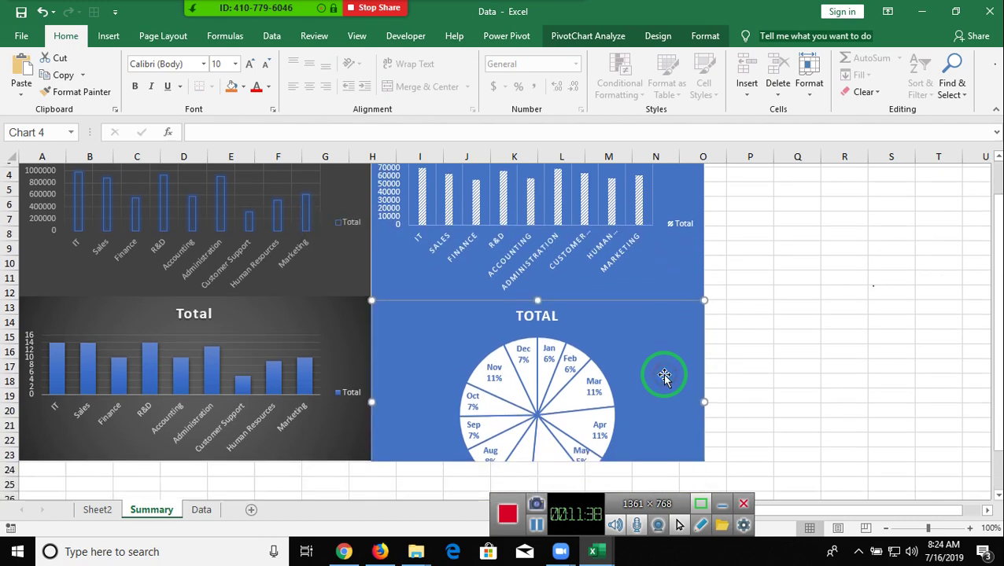
pyautogui.scroll(-1, 787, 364)
pyautogui.moveTo(702, 455); pyautogui.dragTo(691, 411)
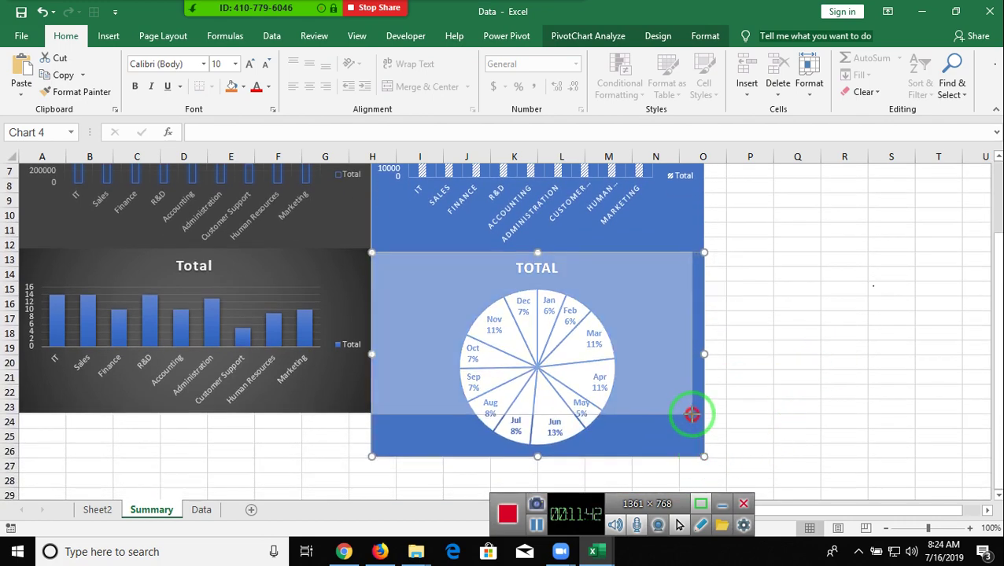
pyautogui.moveTo(691, 414); pyautogui.dragTo(705, 420)
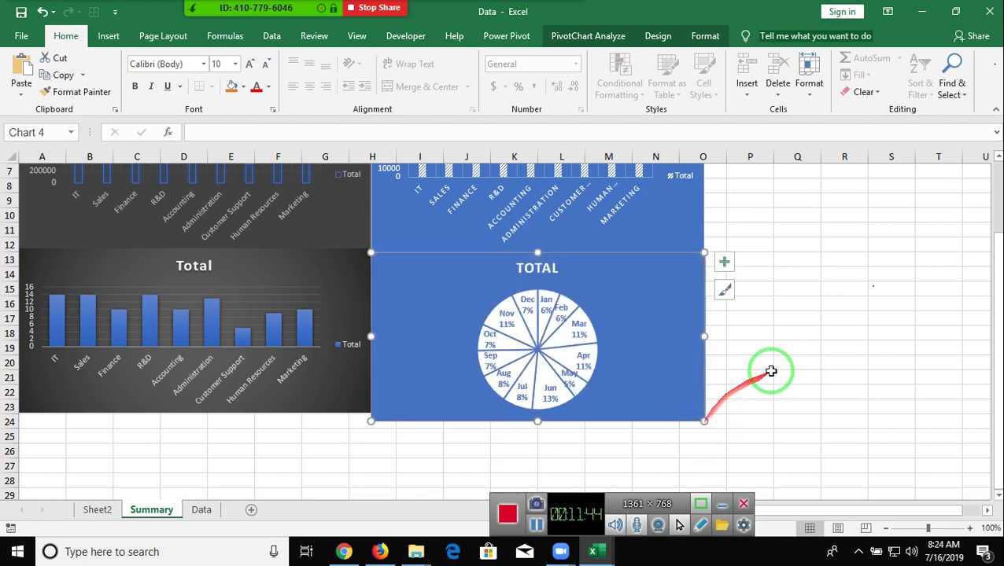
pyautogui.click(788, 363)
pyautogui.scroll(2, 787, 364)
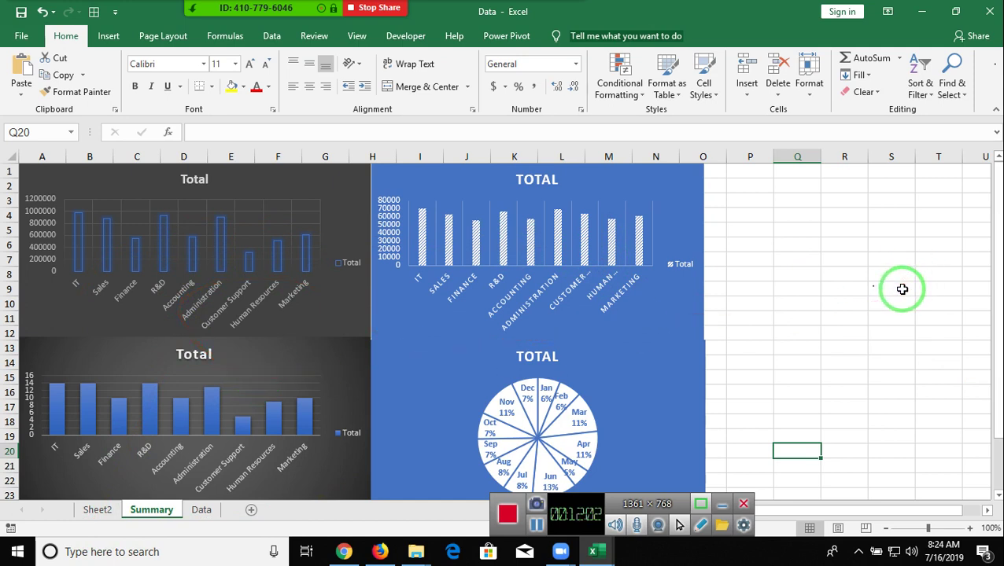
pyautogui.click(903, 288)
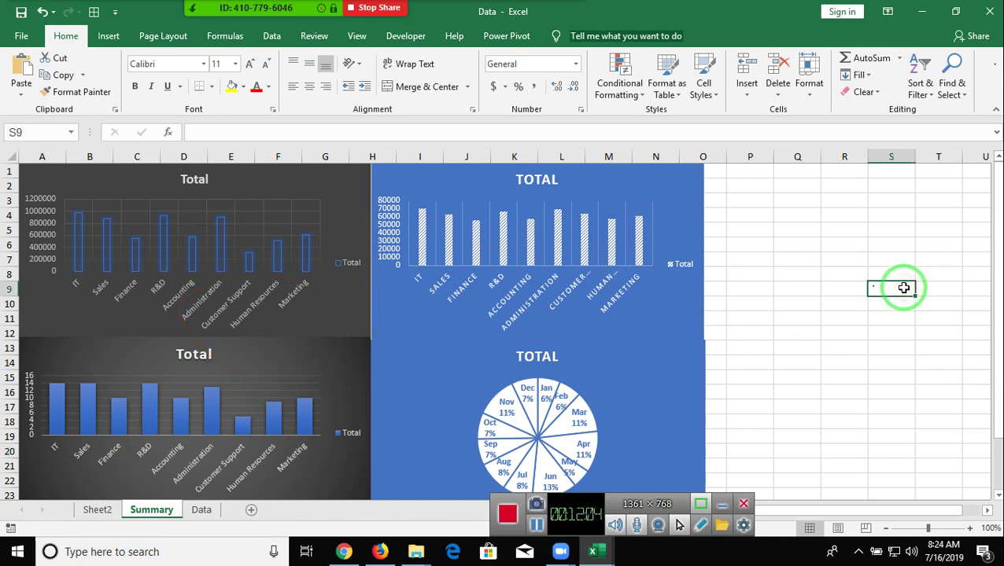
# Insert Month, Performance Score and Department slicers for the Sheet2 pivot table.
pyautogui.click(98, 510)
pyautogui.click(134, 317)
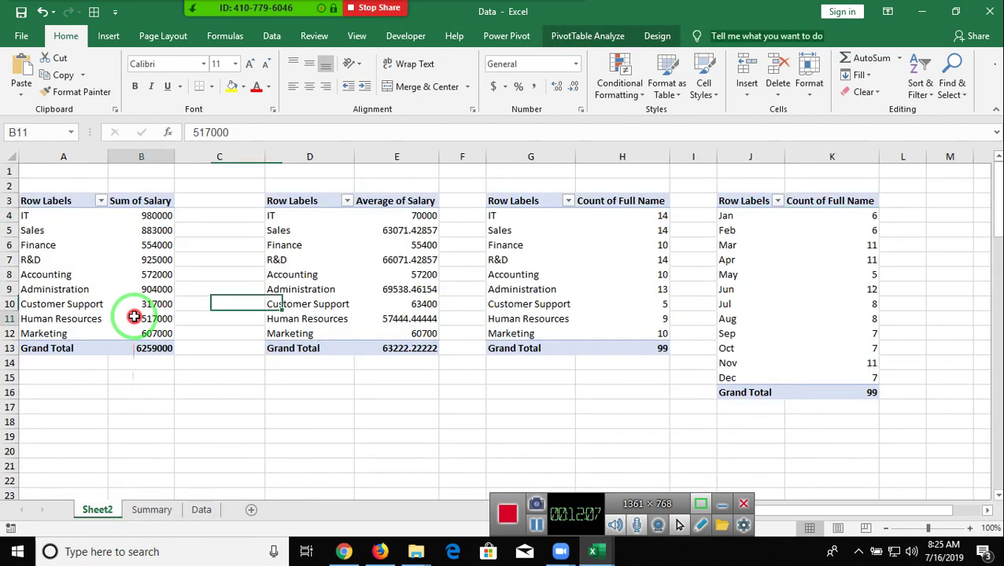
pyautogui.click(598, 35)
pyautogui.click(493, 41)
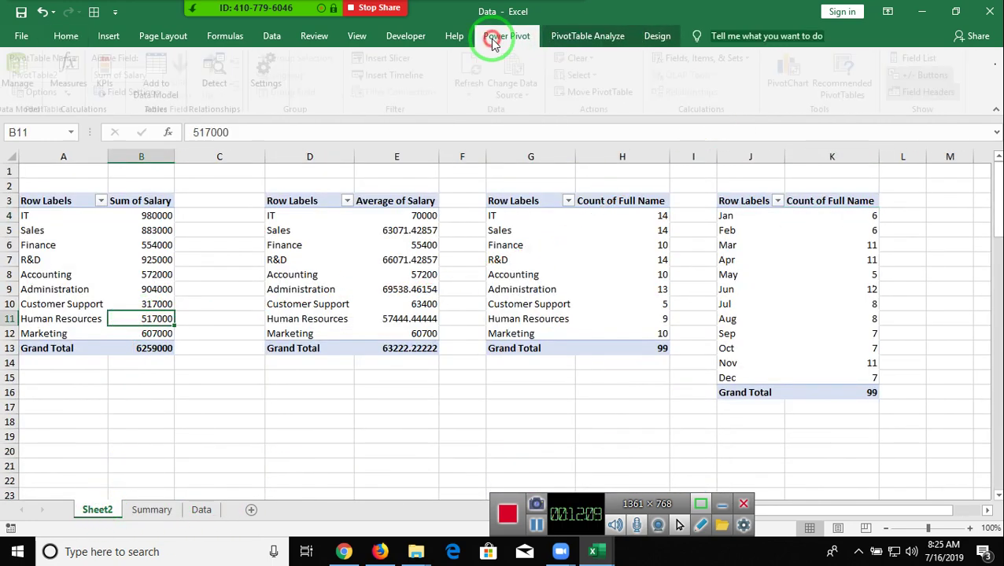
pyautogui.click(590, 37)
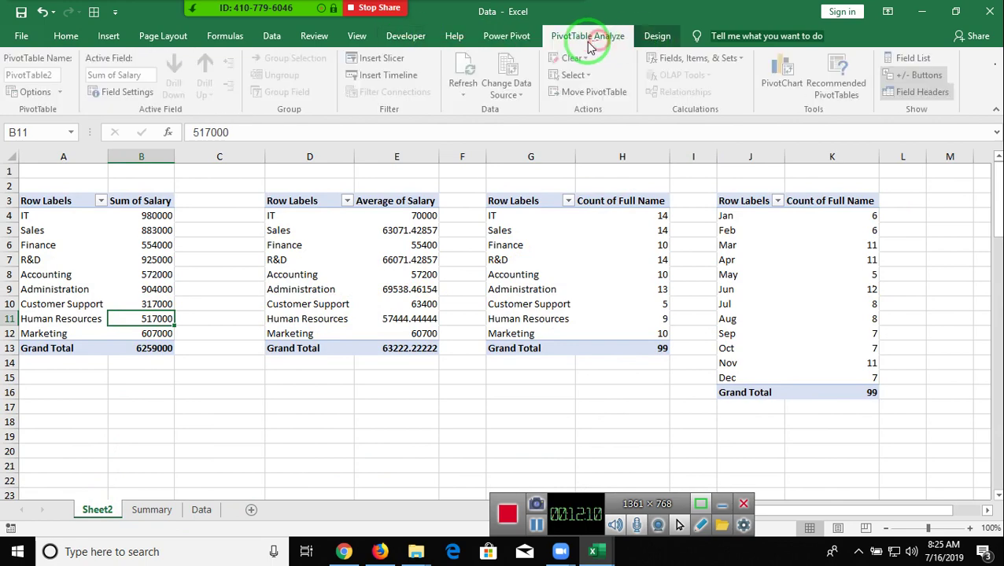
pyautogui.click(369, 59)
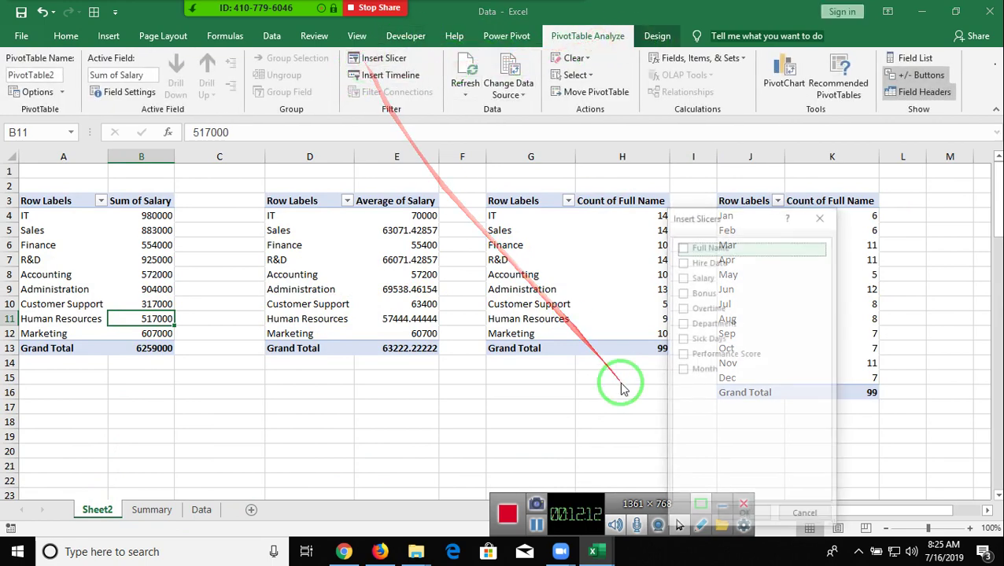
pyautogui.click(682, 370)
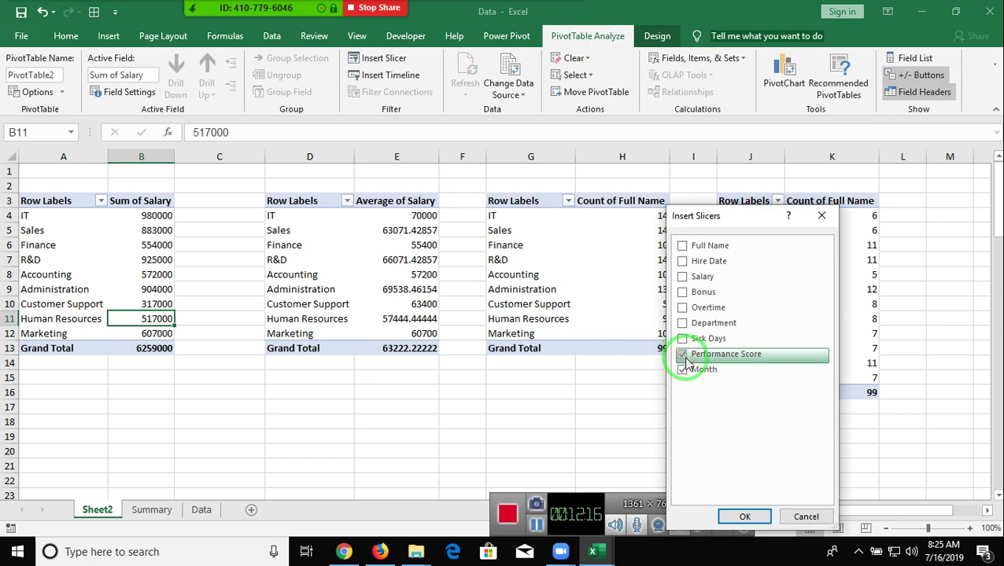
pyautogui.click(683, 324)
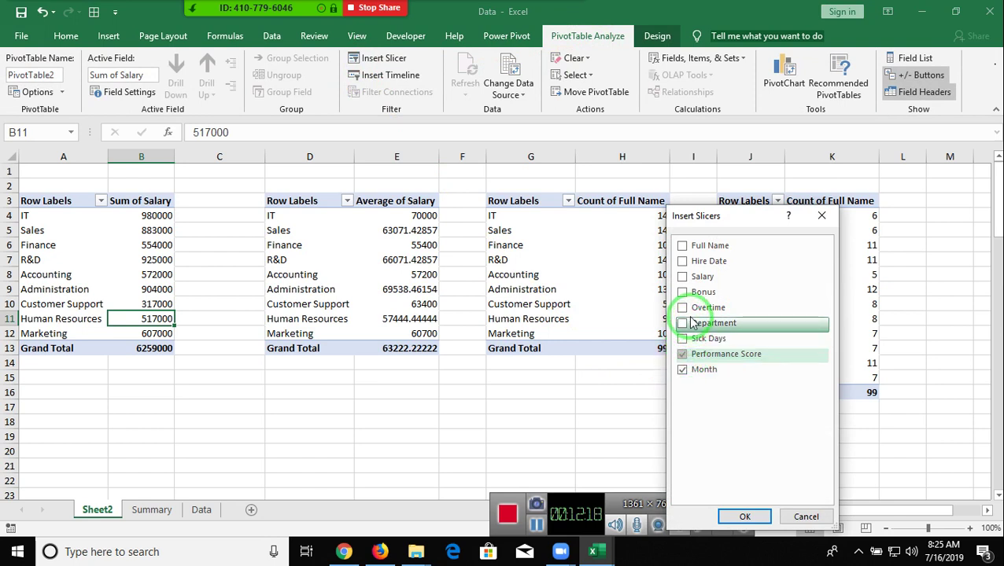
pyautogui.click(744, 517)
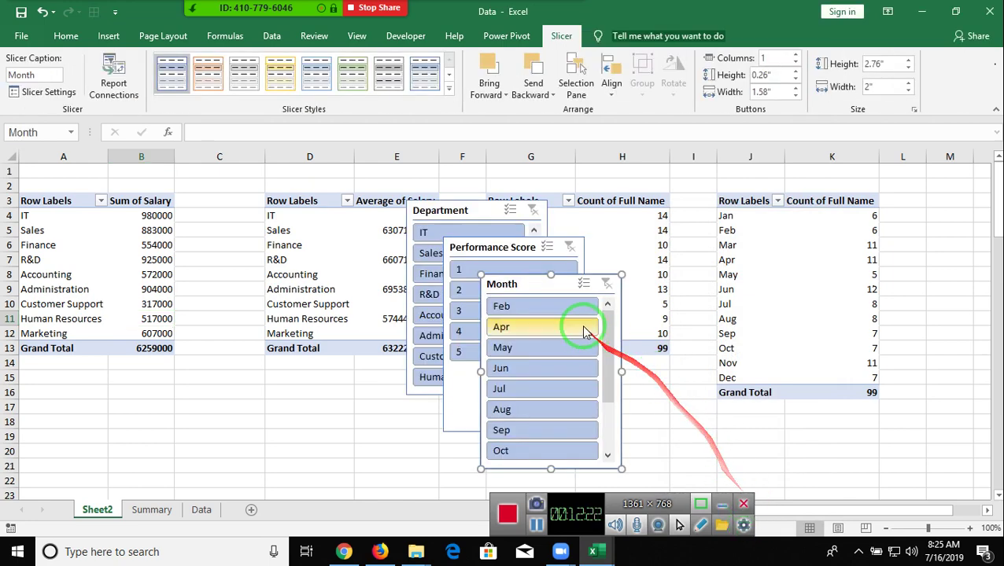
# Select all three slicers and cut them from Sheet2.
pyautogui.keyDown('ctrl'); pyautogui.click(464, 253); pyautogui.keyUp('ctrl')
pyautogui.keyDown('ctrl'); pyautogui.click(460, 220); pyautogui.keyUp('ctrl')
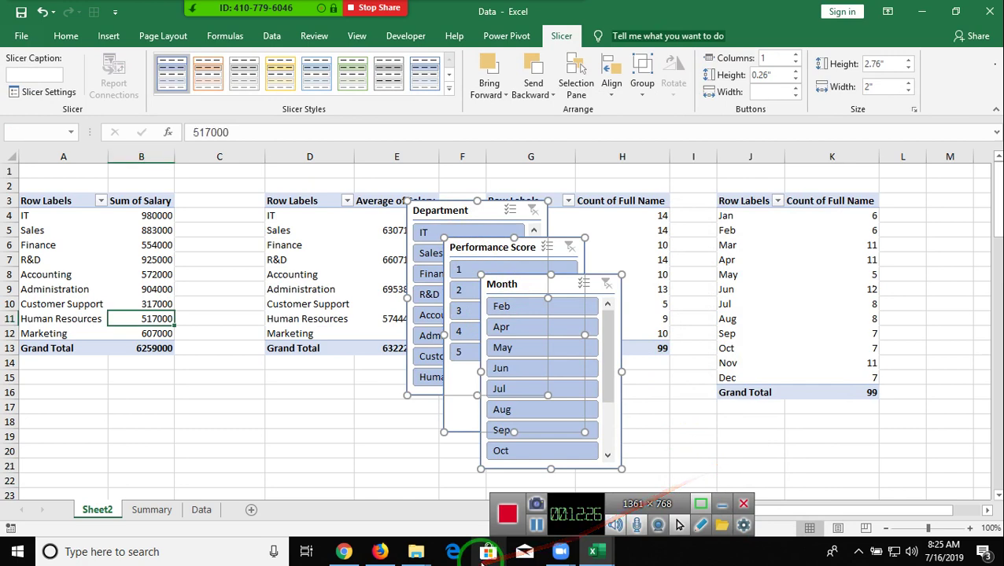
pyautogui.press('Delete')
pyautogui.click(157, 511)
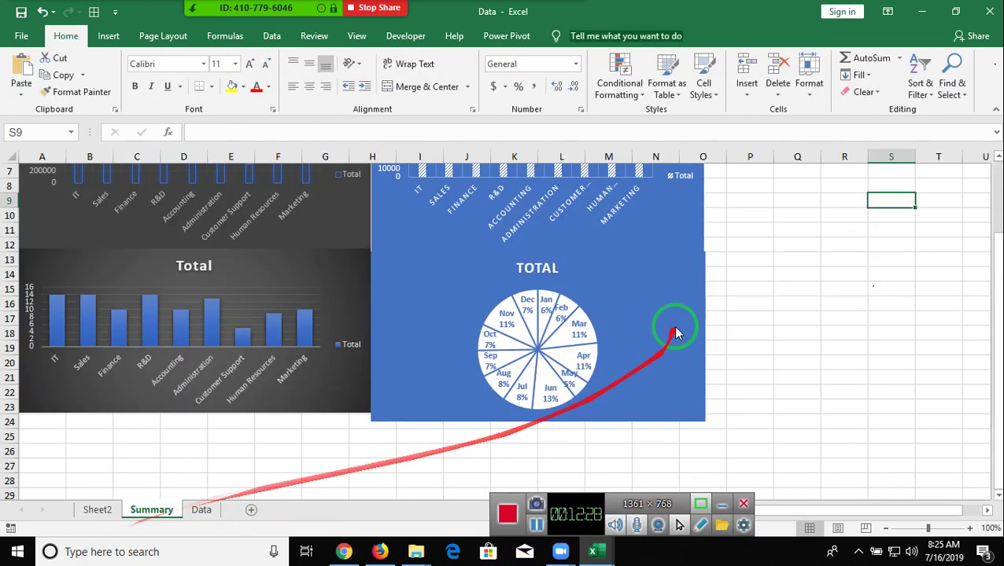
# Paste the slicers at P1, with Department and Performance Score side by side.
pyautogui.click(725, 172)
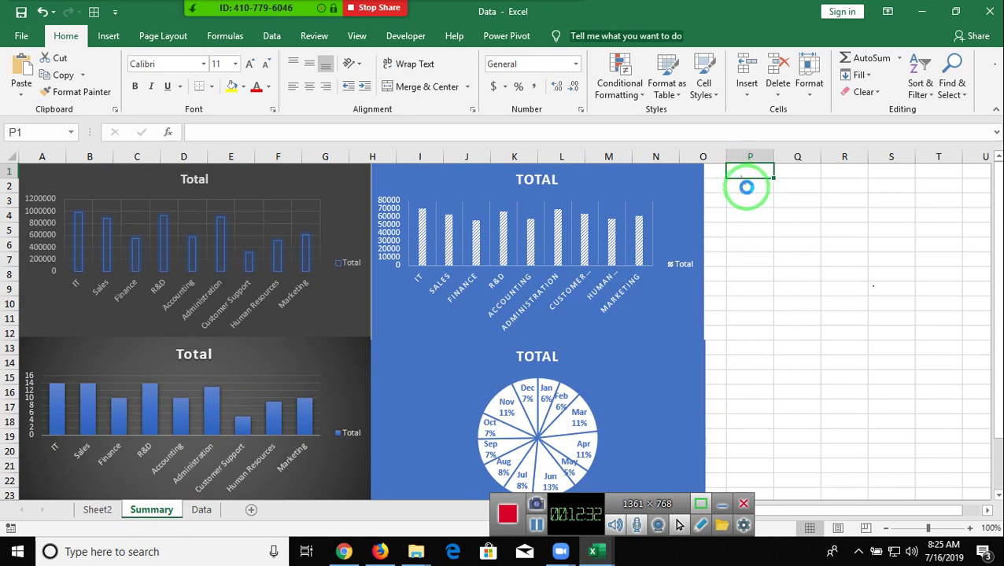
pyautogui.hotkey('ctrl', 'v')
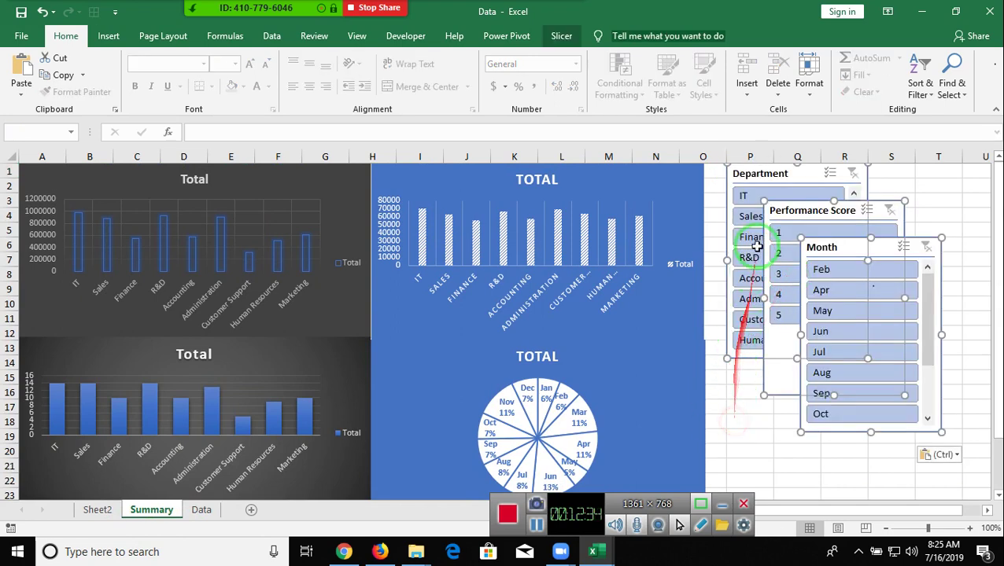
pyautogui.moveTo(762, 163); pyautogui.dragTo(737, 166)
pyautogui.moveTo(789, 211); pyautogui.dragTo(869, 169)
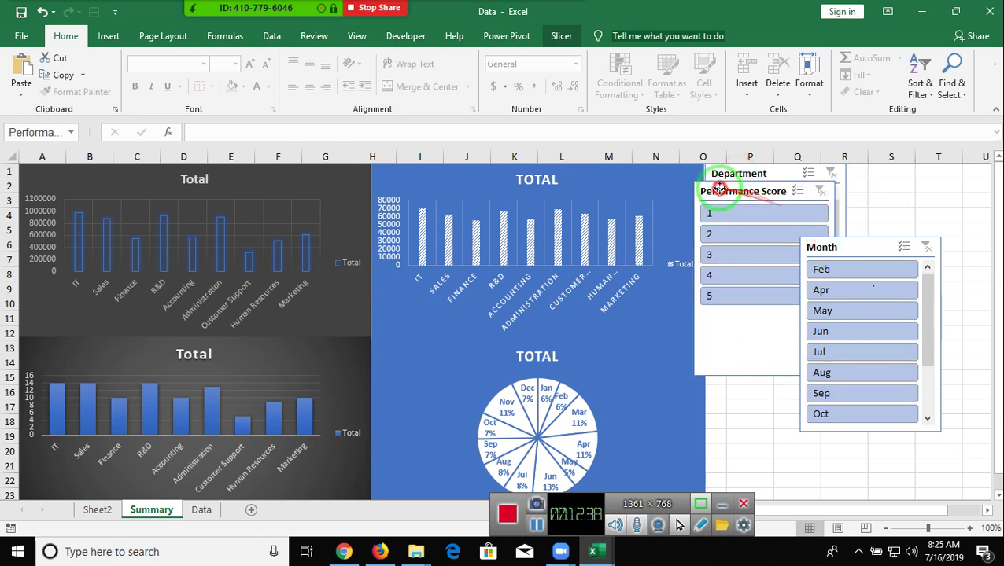
# Move the Month slicer below Department and make Performance Score shorter and narrower.
pyautogui.click(838, 246)
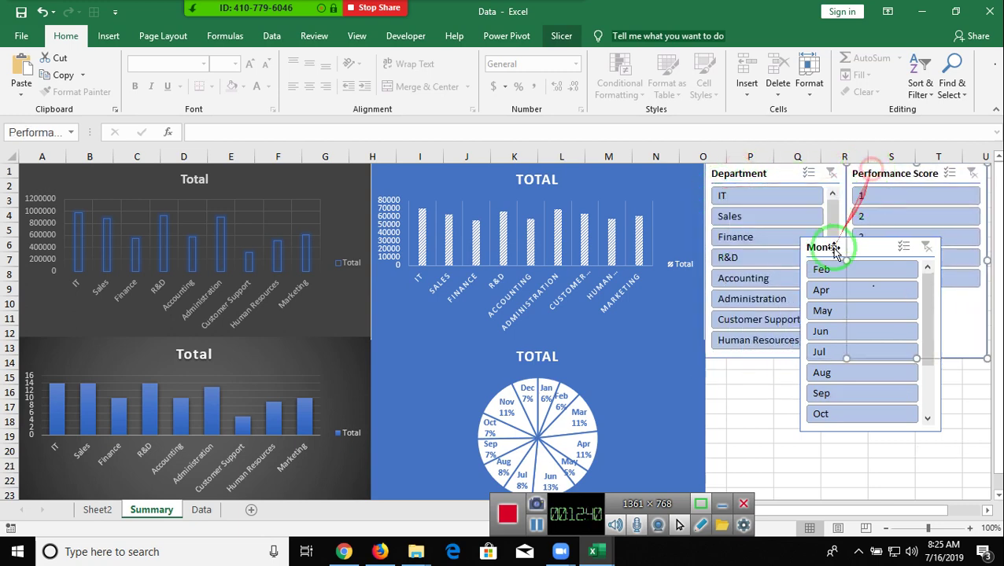
pyautogui.moveTo(835, 250); pyautogui.dragTo(743, 373)
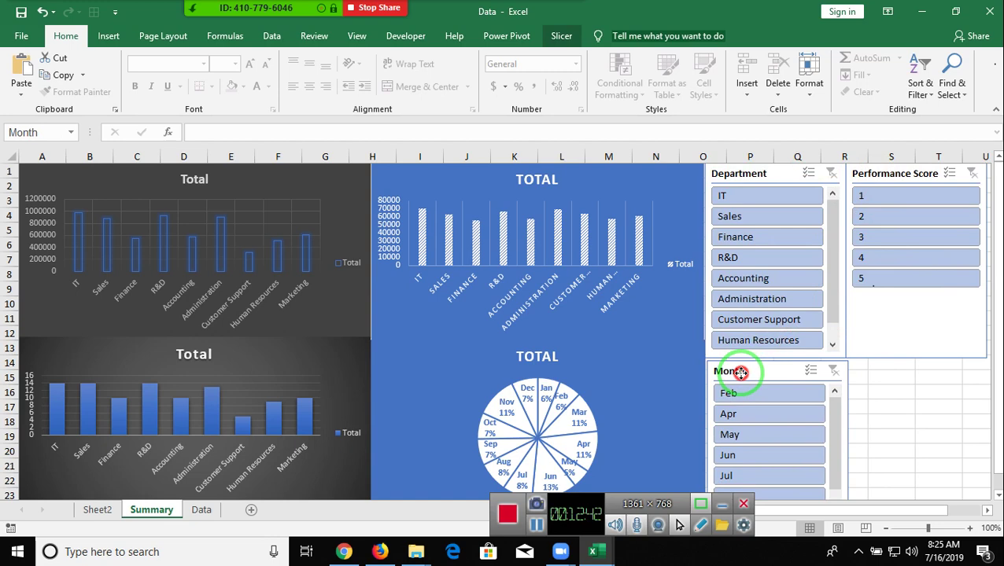
pyautogui.click(929, 352)
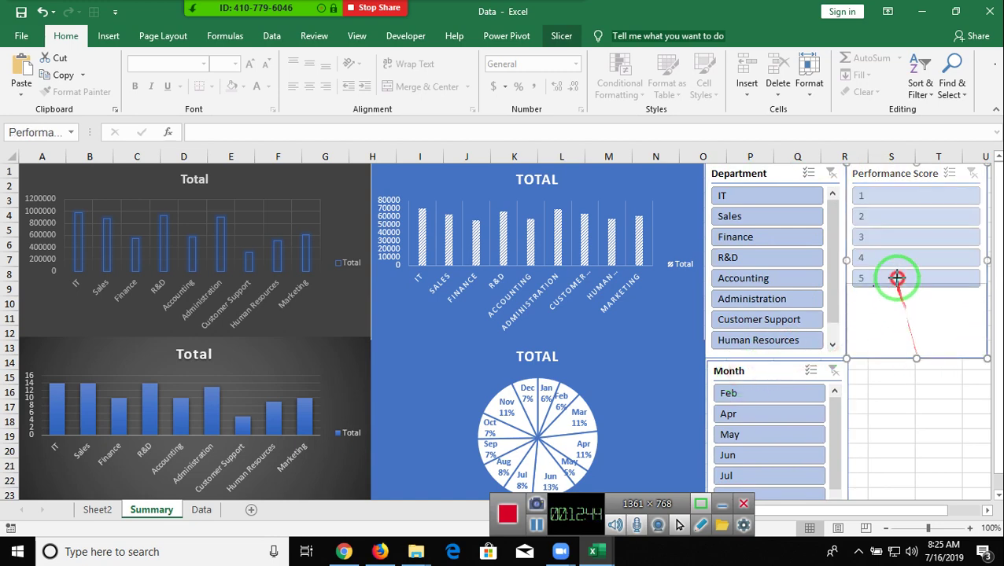
pyautogui.moveTo(918, 359); pyautogui.dragTo(916, 298)
pyautogui.moveTo(980, 237); pyautogui.dragTo(940, 228)
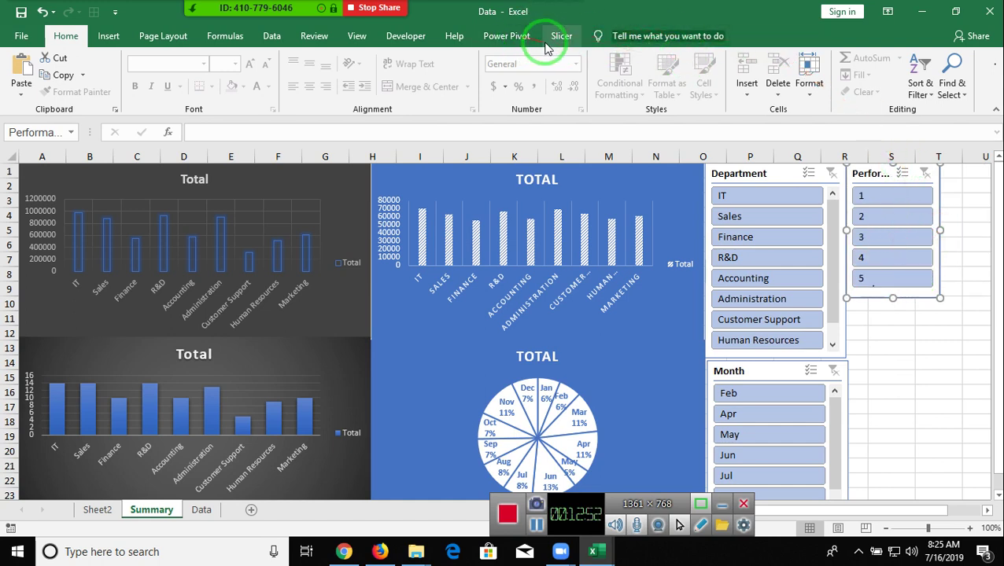
pyautogui.click(558, 36)
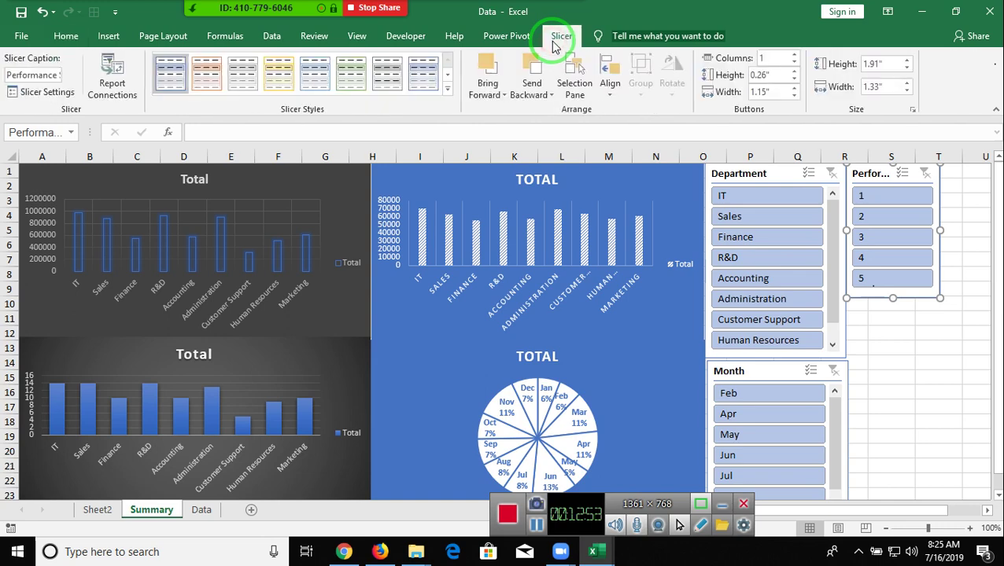
# Show Performance Score buttons in two columns and move Month beneath it.
pyautogui.click(796, 58)
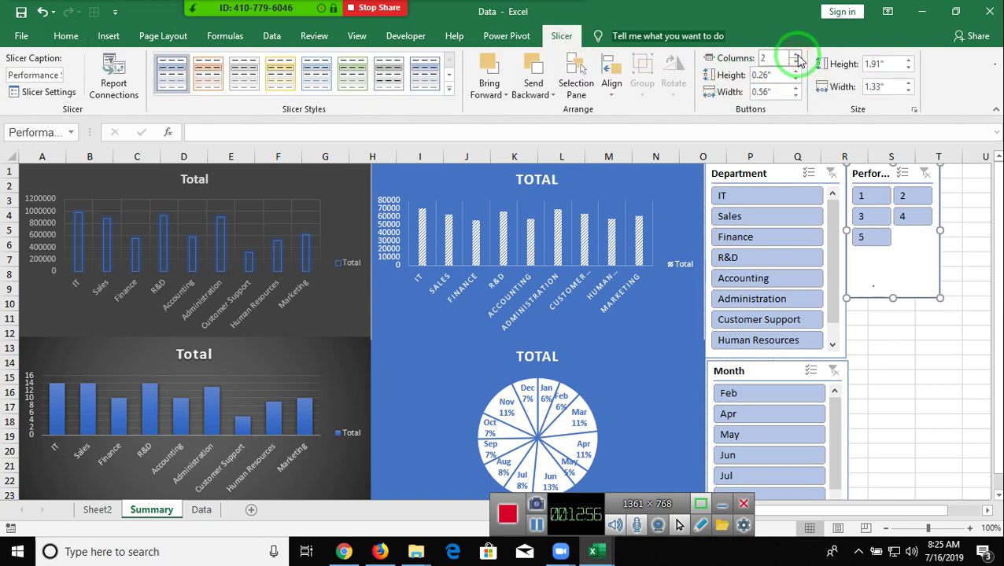
pyautogui.moveTo(895, 298); pyautogui.dragTo(904, 255)
pyautogui.moveTo(757, 371)
pyautogui.mouseDown()
pyautogui.moveTo(904, 338)
pyautogui.moveTo(893, 269)
pyautogui.mouseUp()
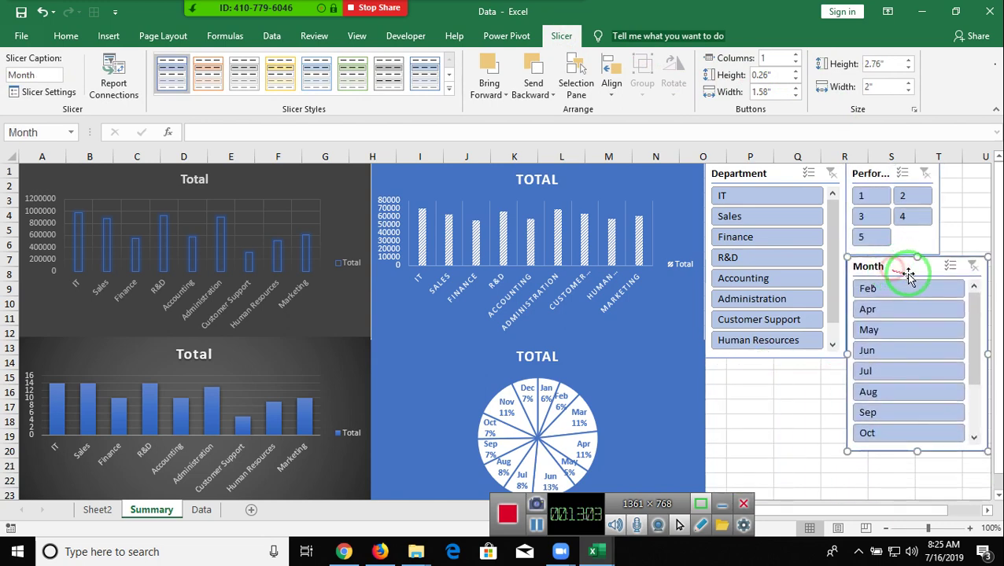
# Widen the Performance Score slicer to 1.95" so its full title shows.
pyautogui.click(938, 220)
pyautogui.moveTo(940, 211)
pyautogui.mouseDown()
pyautogui.moveTo(972, 211)
pyautogui.moveTo(793, 233)
pyautogui.mouseUp()
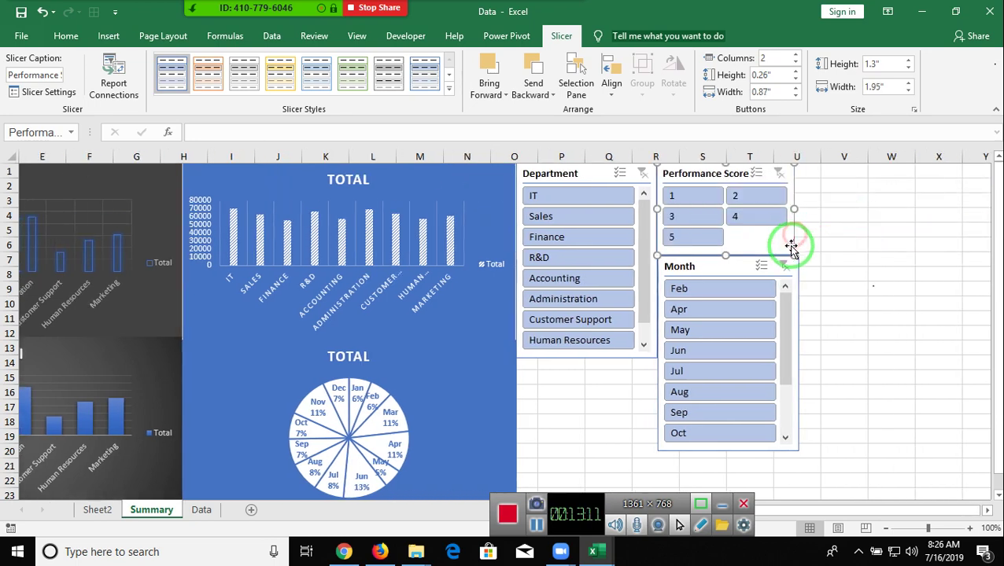
pyautogui.click(836, 275)
pyautogui.moveTo(894, 513); pyautogui.dragTo(778, 511)
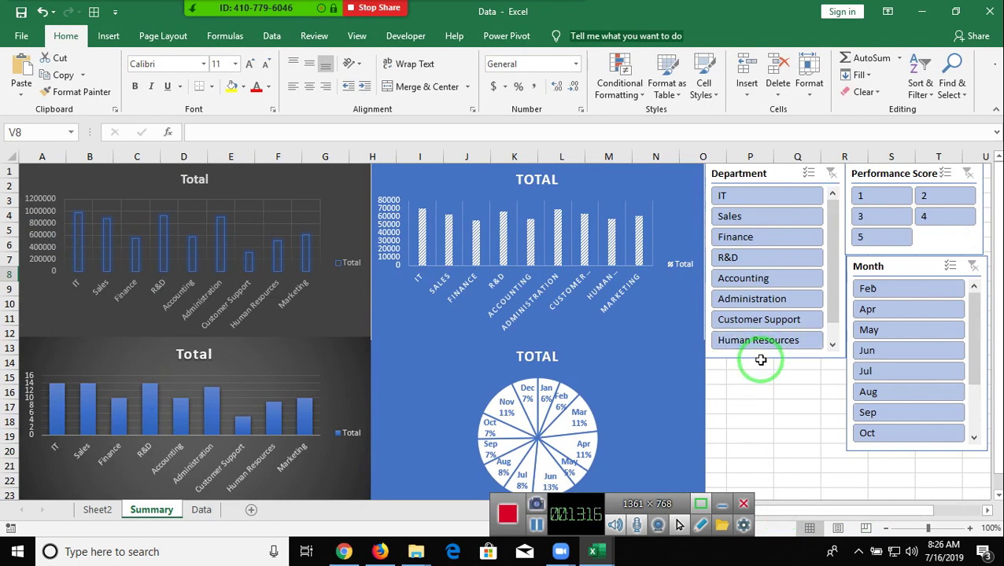
# Lengthen the Department slicer downward until Marketing is visible.
pyautogui.click(797, 354)
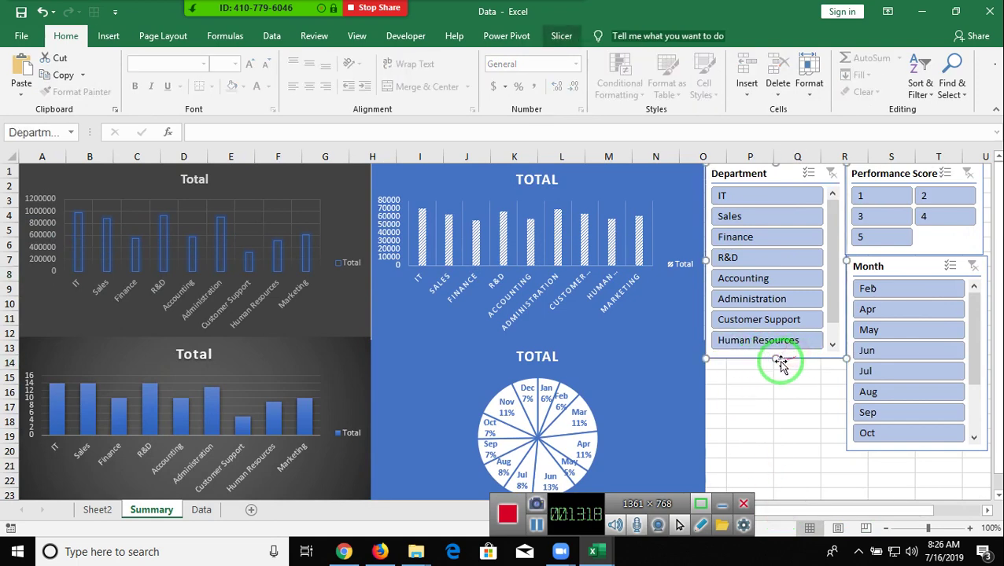
pyautogui.moveTo(775, 363); pyautogui.dragTo(770, 442)
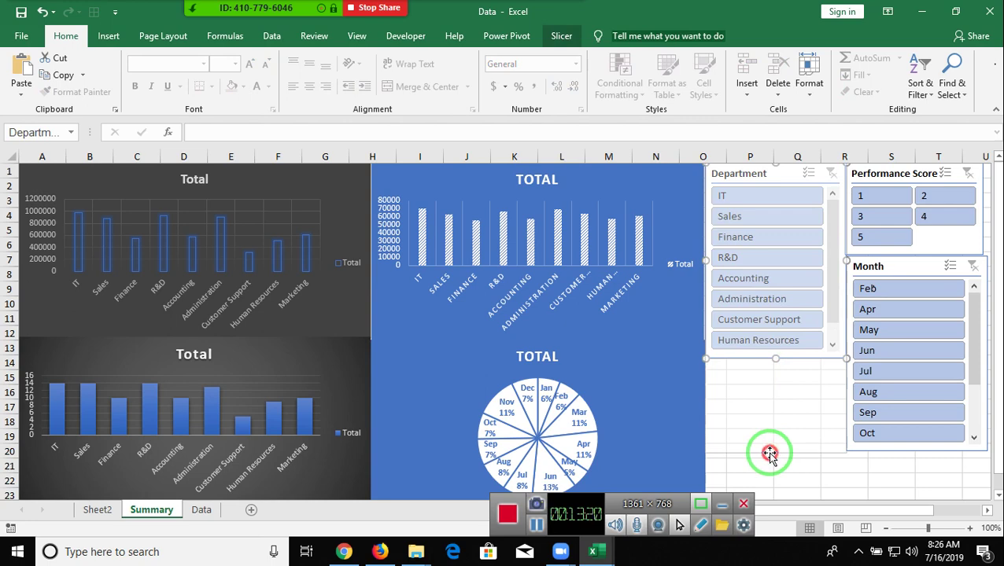
pyautogui.moveTo(768, 452); pyautogui.dragTo(771, 455)
# Filter the dashboard charts to the IT department in the Department slicer, then clear it.
pyautogui.click(865, 472)
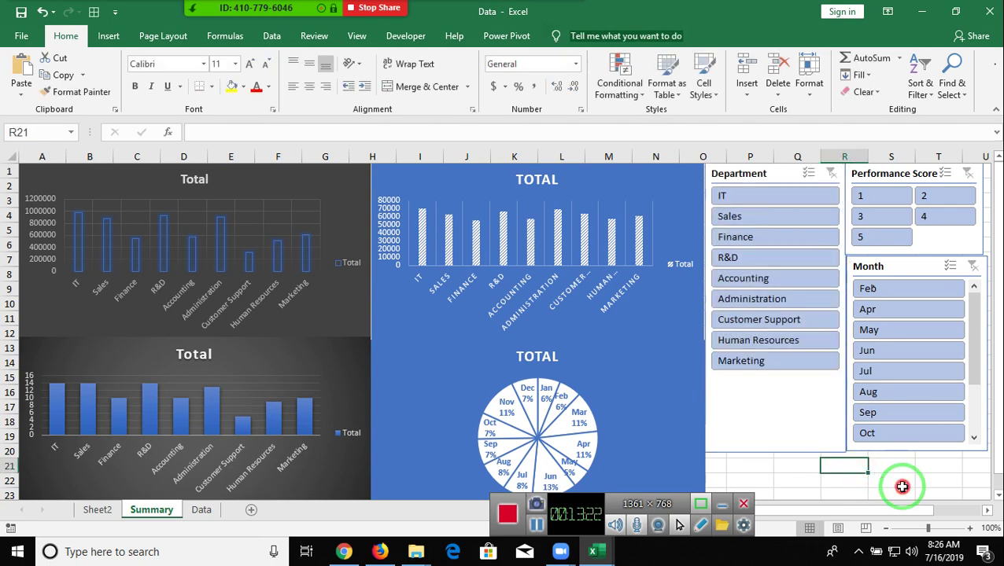
pyautogui.click(902, 485)
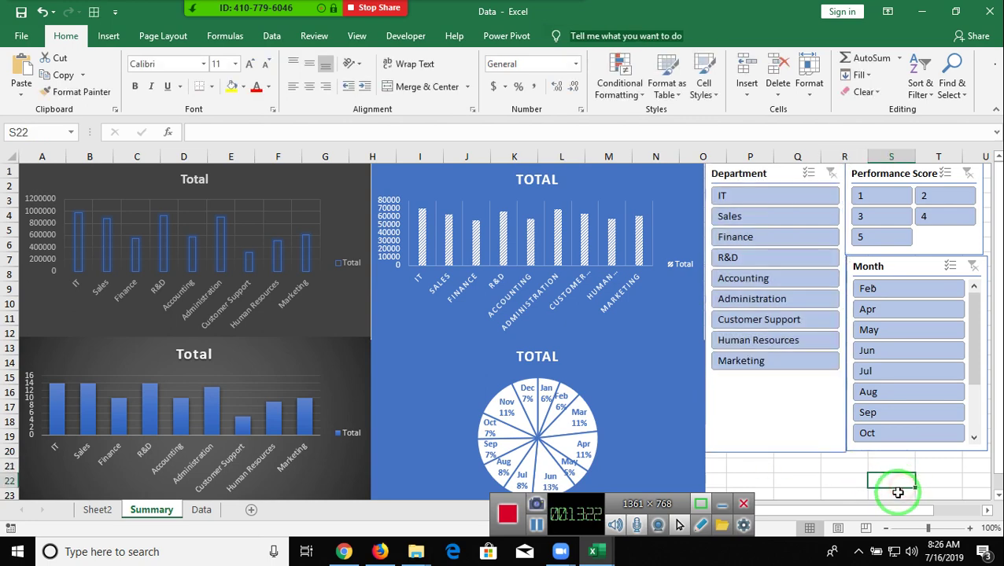
pyautogui.click(738, 206)
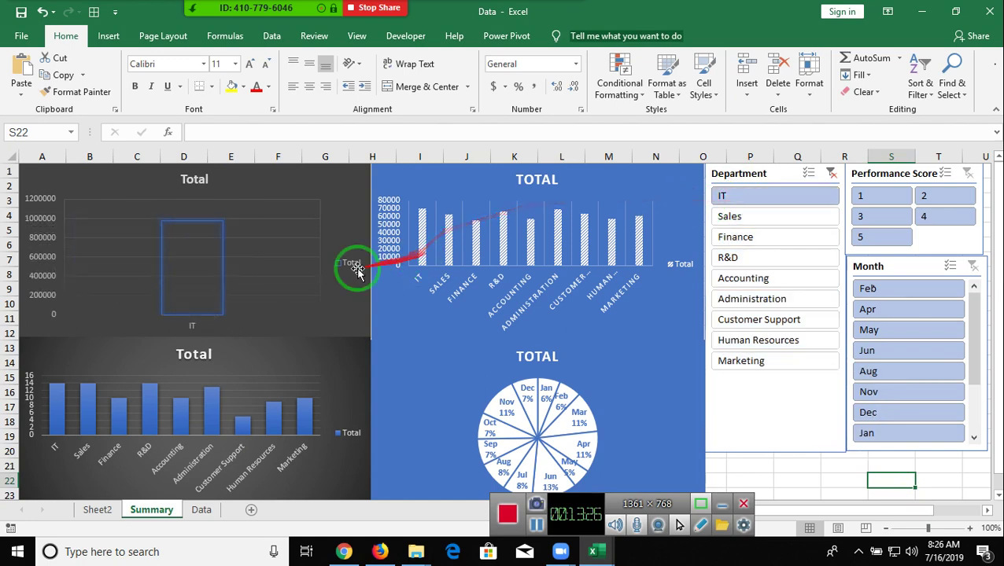
pyautogui.moveTo(404, 231); pyautogui.dragTo(919, 258)
pyautogui.moveTo(857, 189); pyautogui.dragTo(884, 206)
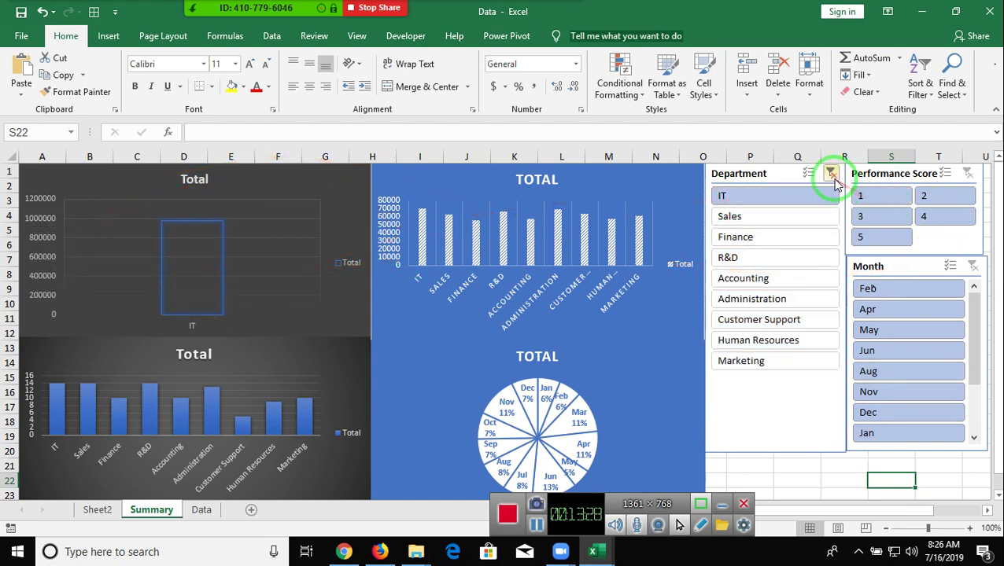
pyautogui.moveTo(834, 179); pyautogui.dragTo(891, 296)
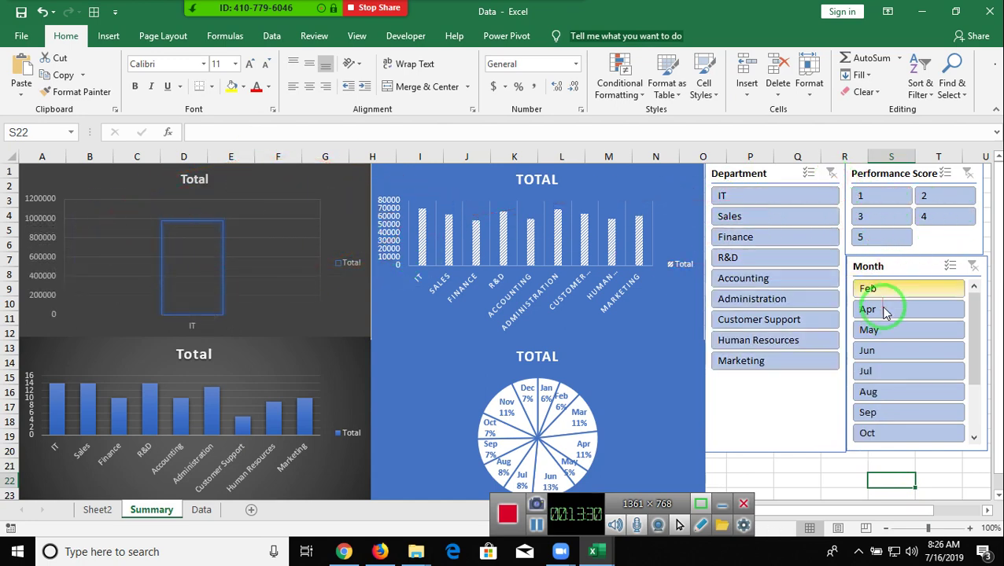
# Filter the charts to Apr in the Month slicer, clear it, and return to Sheet2.
pyautogui.click(881, 312)
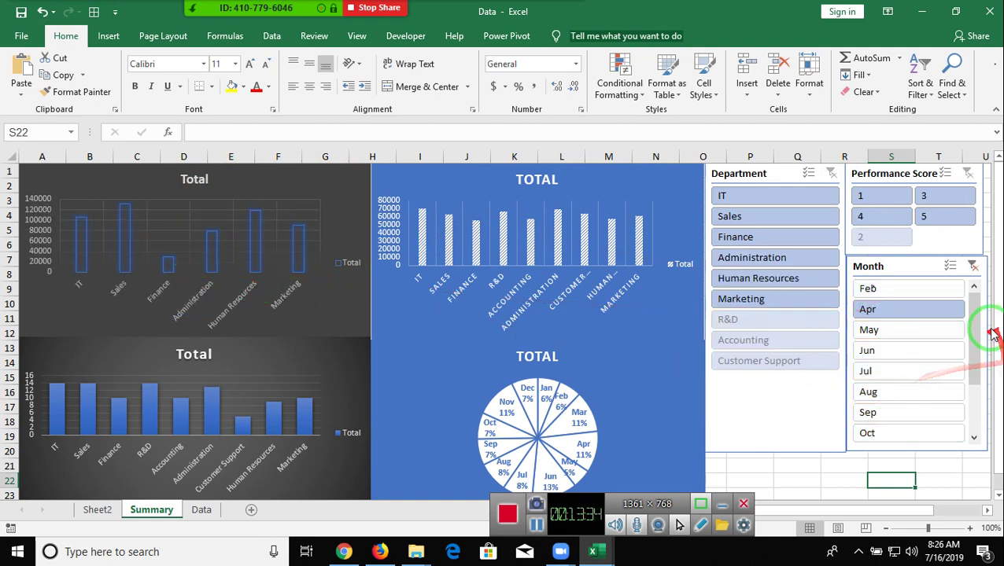
pyautogui.click(972, 269)
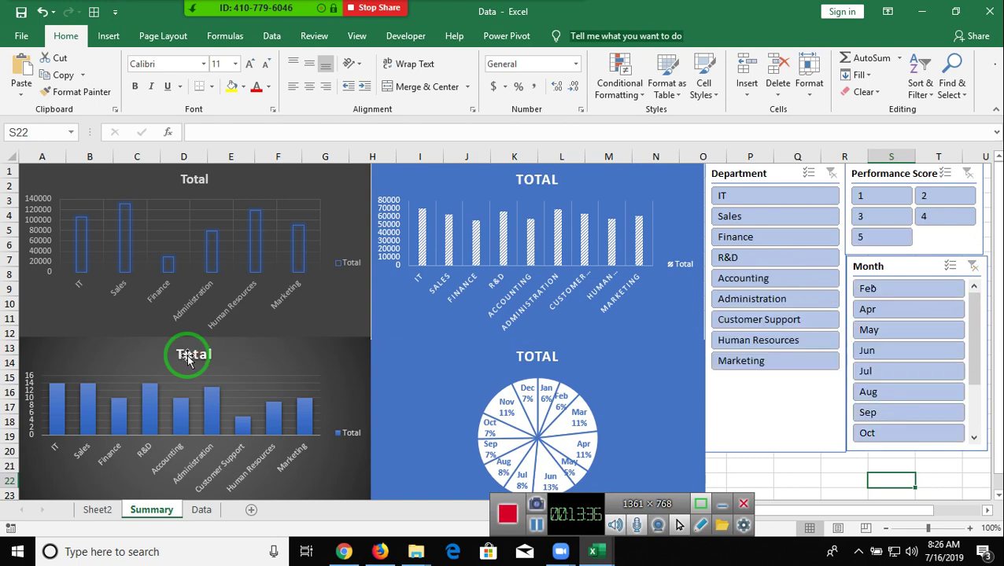
pyautogui.click(94, 510)
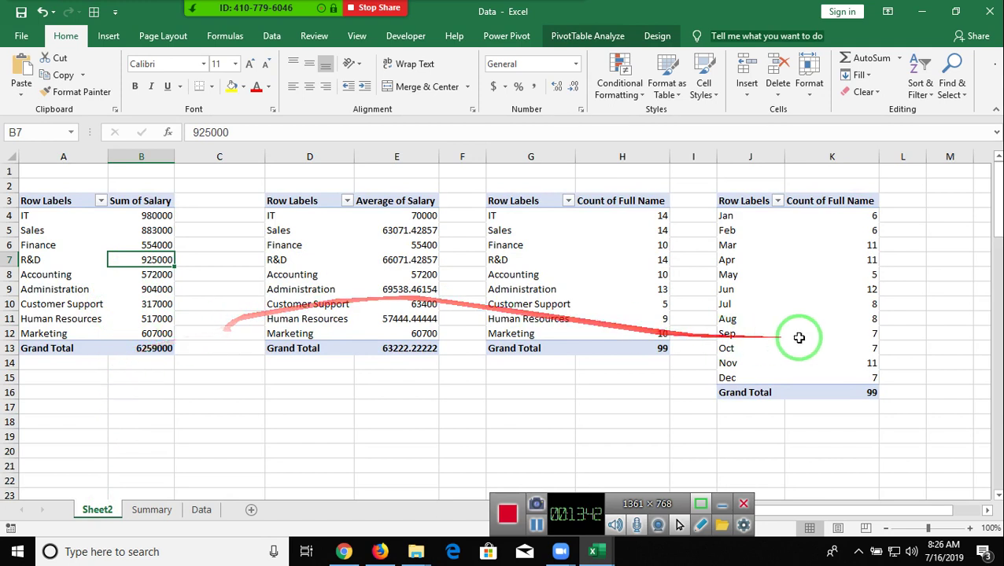
# Select the Average of Salary pivot and dismiss the Insert Slicer dialog without adding slicers.
pyautogui.click(423, 317)
pyautogui.click(535, 304)
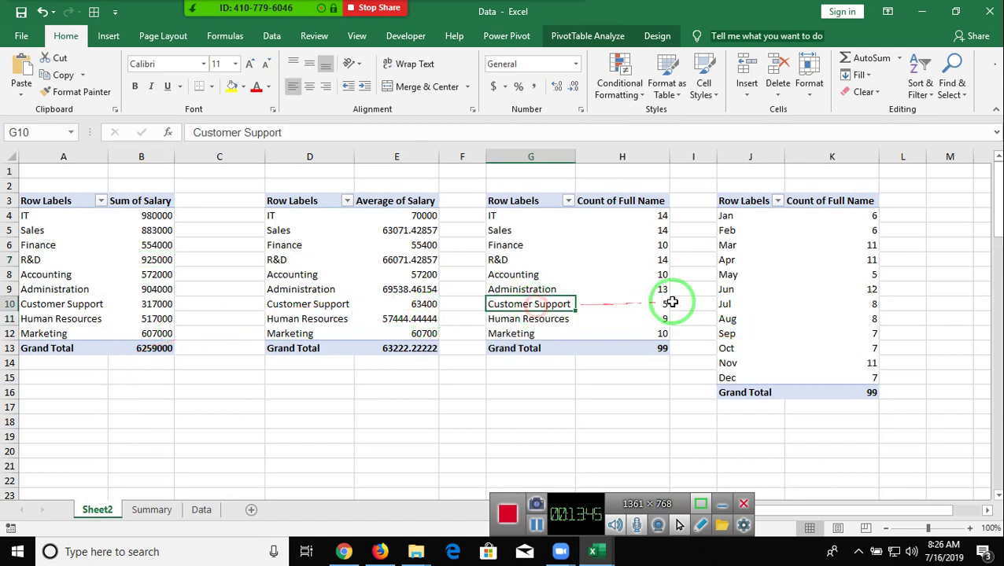
pyautogui.click(750, 304)
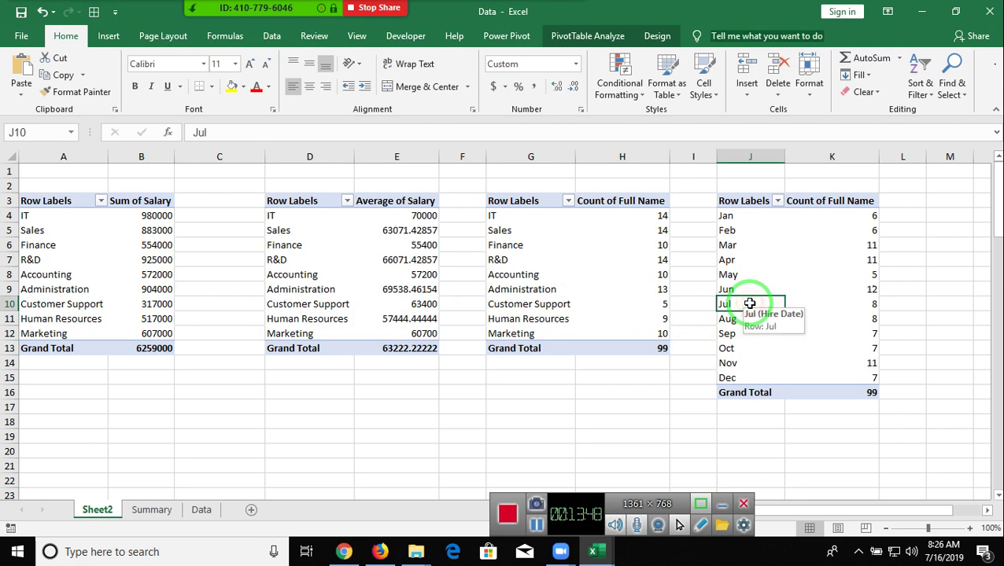
pyautogui.click(303, 274)
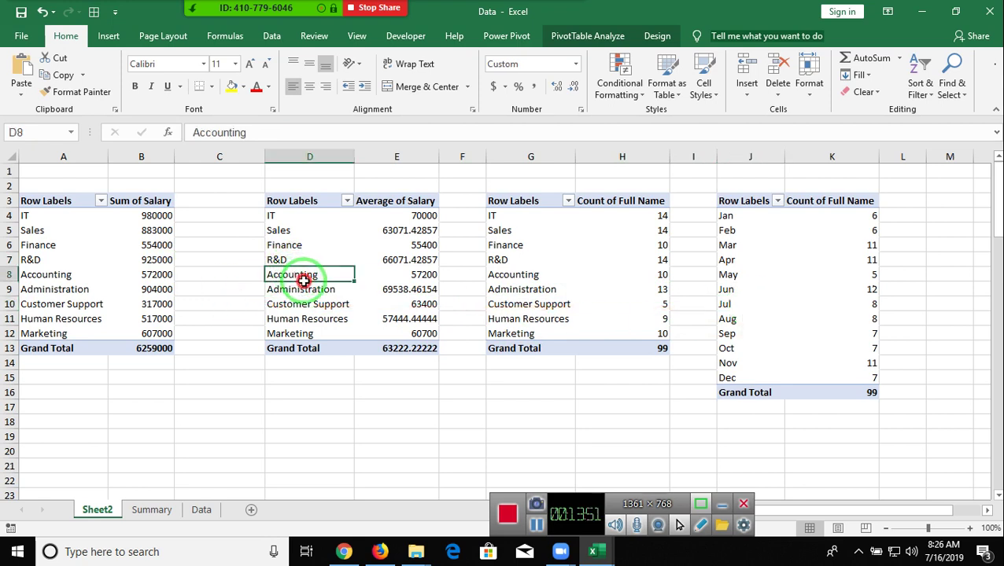
pyautogui.click(566, 43)
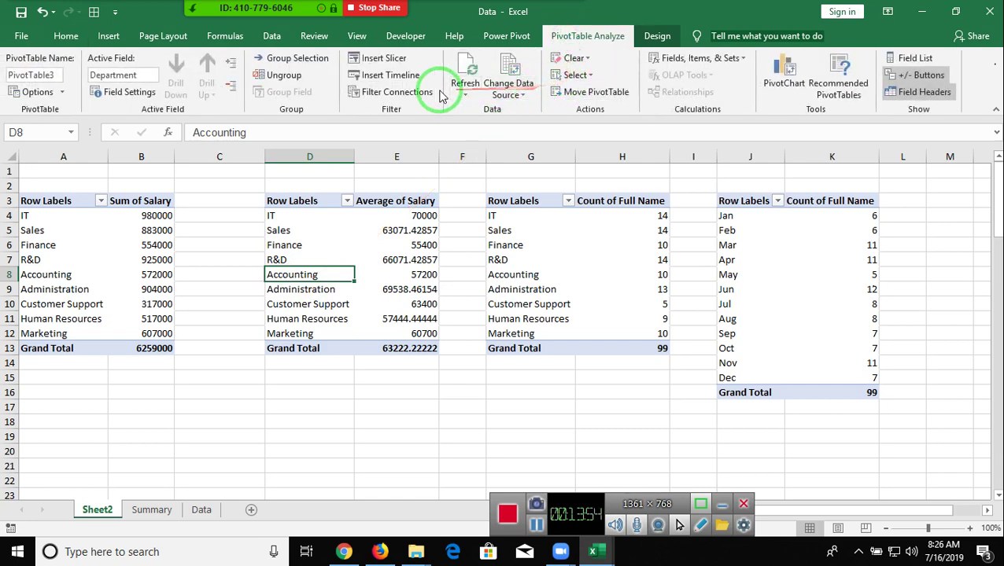
pyautogui.click(379, 59)
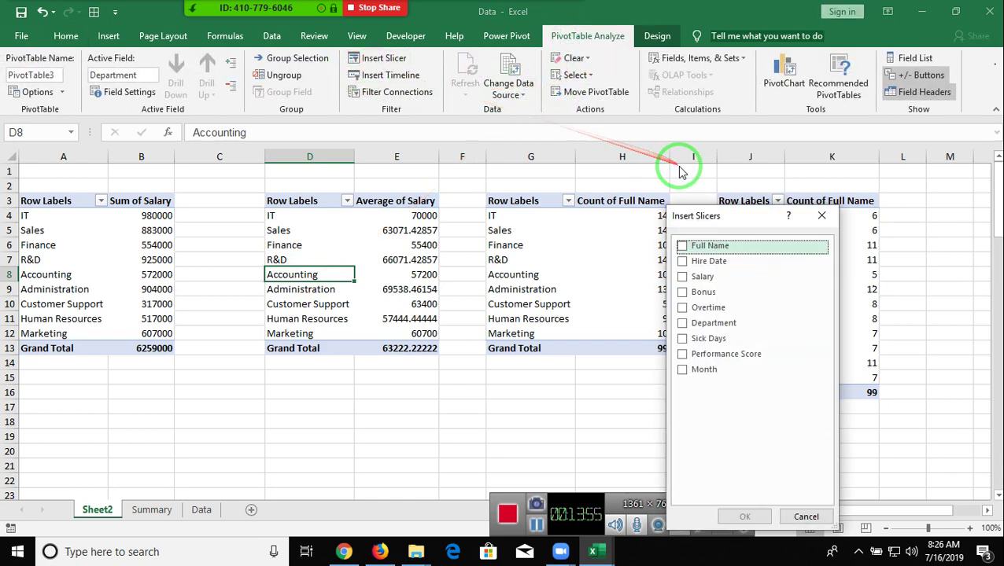
pyautogui.click(821, 215)
# Connect the Month and Performance Score slicers to PivotTable3.
pyautogui.click(421, 94)
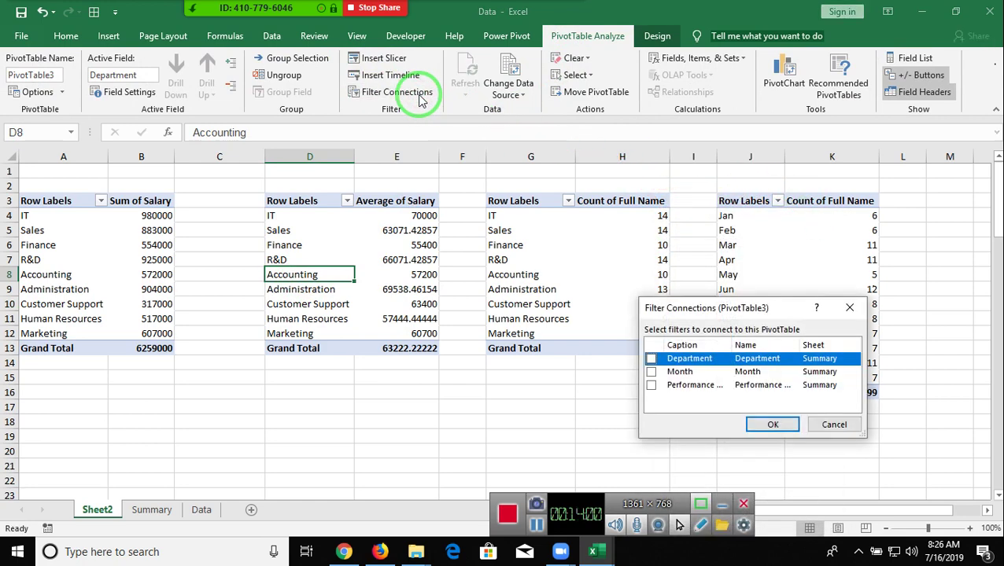
pyautogui.click(652, 372)
pyautogui.click(651, 385)
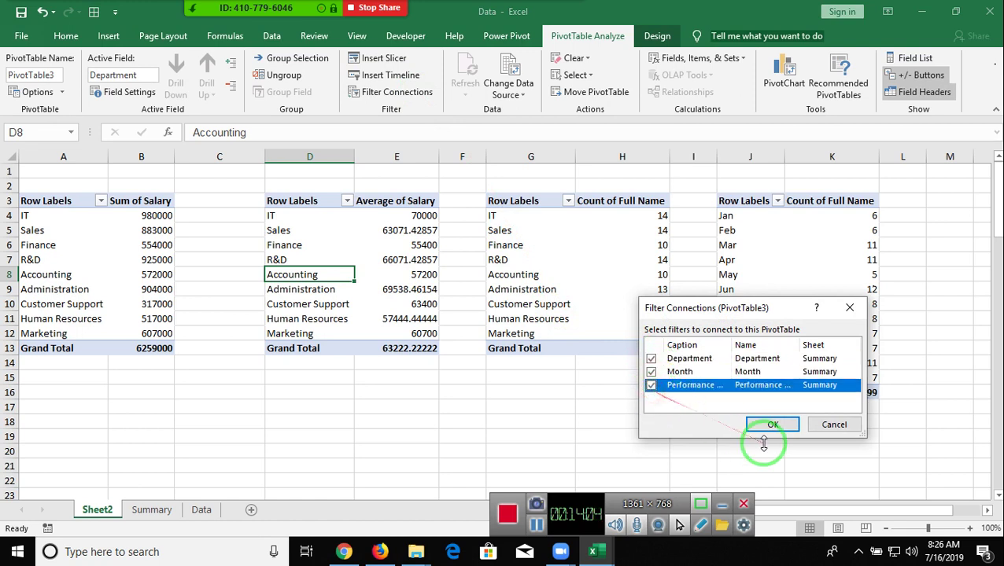
pyautogui.click(771, 425)
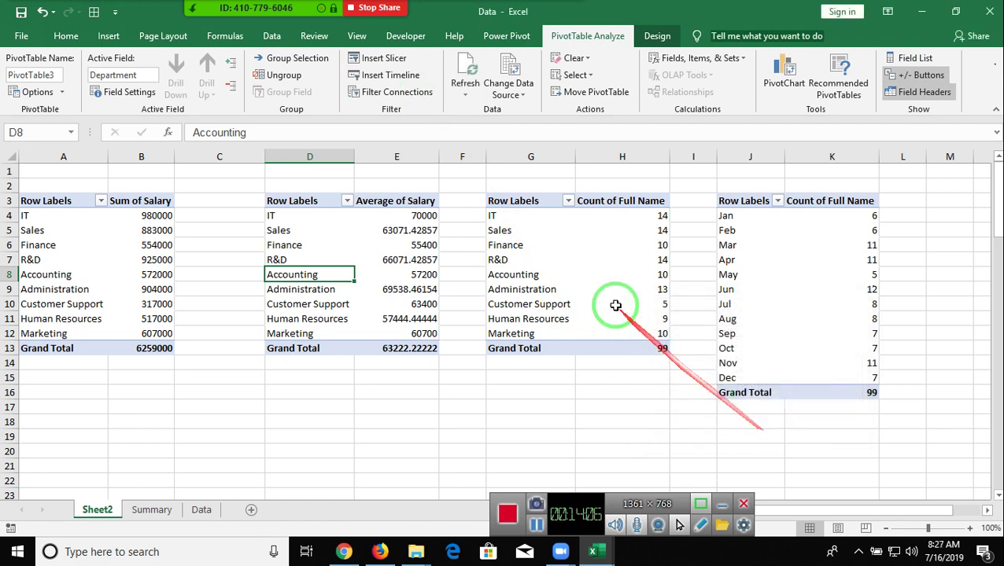
# Connect the Month and Performance Score slicers to PivotTable4, the department count pivot.
pyautogui.click(595, 288)
pyautogui.click(396, 92)
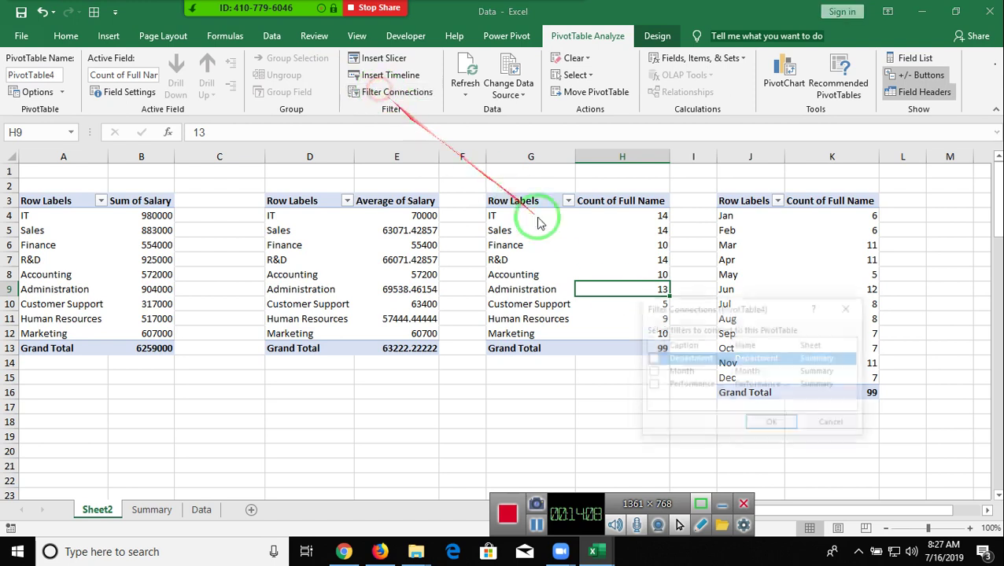
pyautogui.click(651, 372)
pyautogui.click(652, 386)
pyautogui.click(754, 426)
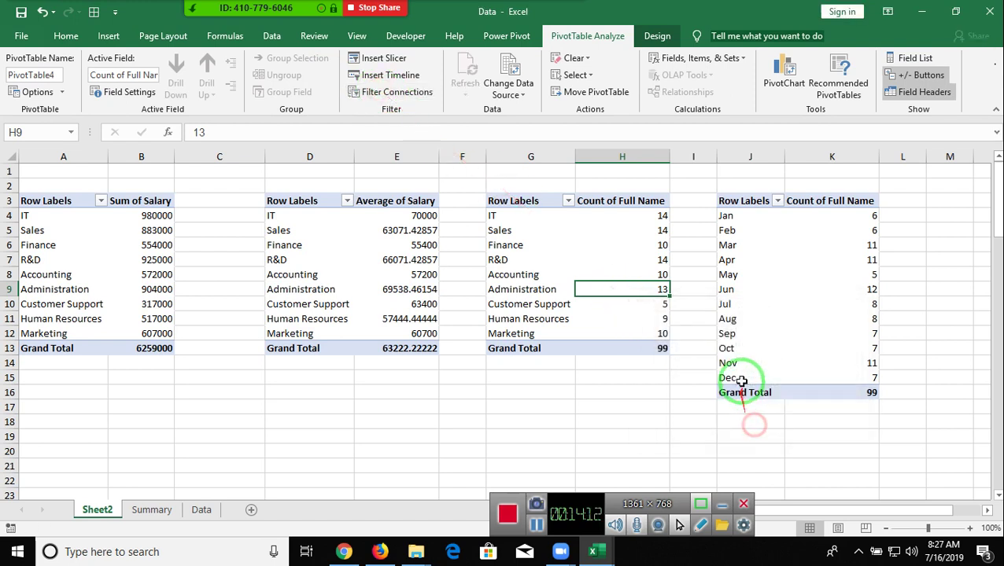
# Start ticking the Summary slicers in PivotTable5's Filter Connections for the month count pivot.
pyautogui.click(757, 275)
pyautogui.click(360, 92)
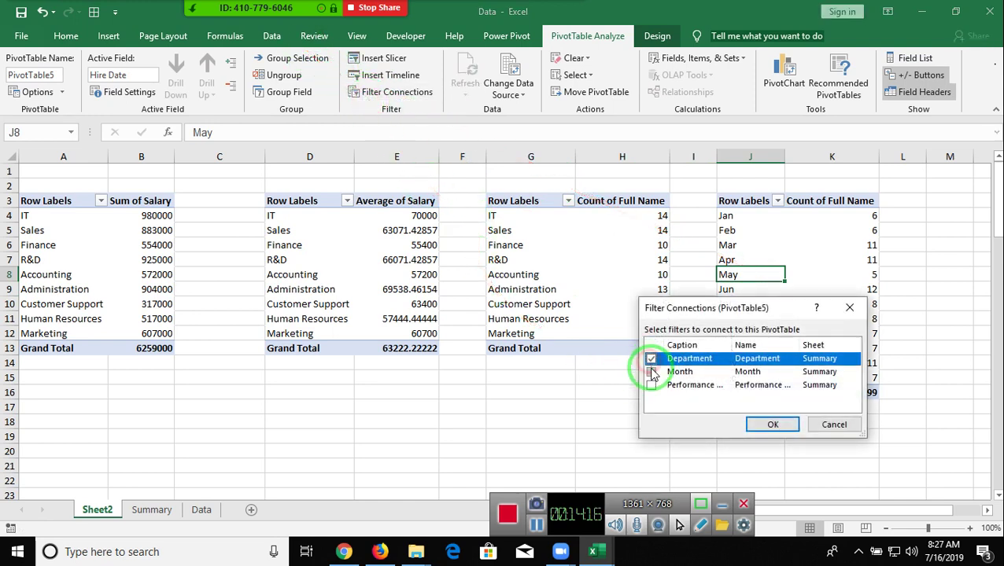
pyautogui.click(652, 372)
pyautogui.click(654, 385)
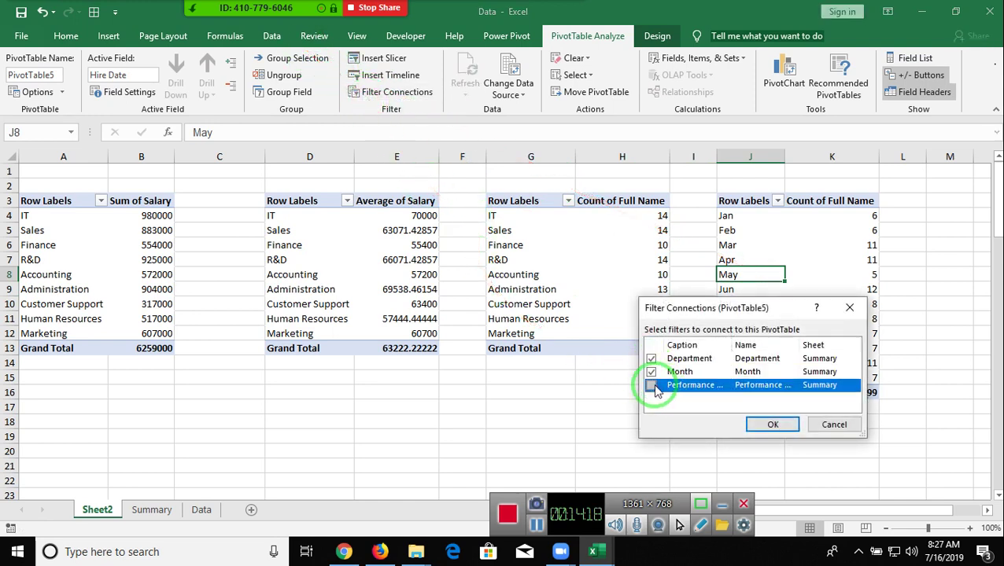
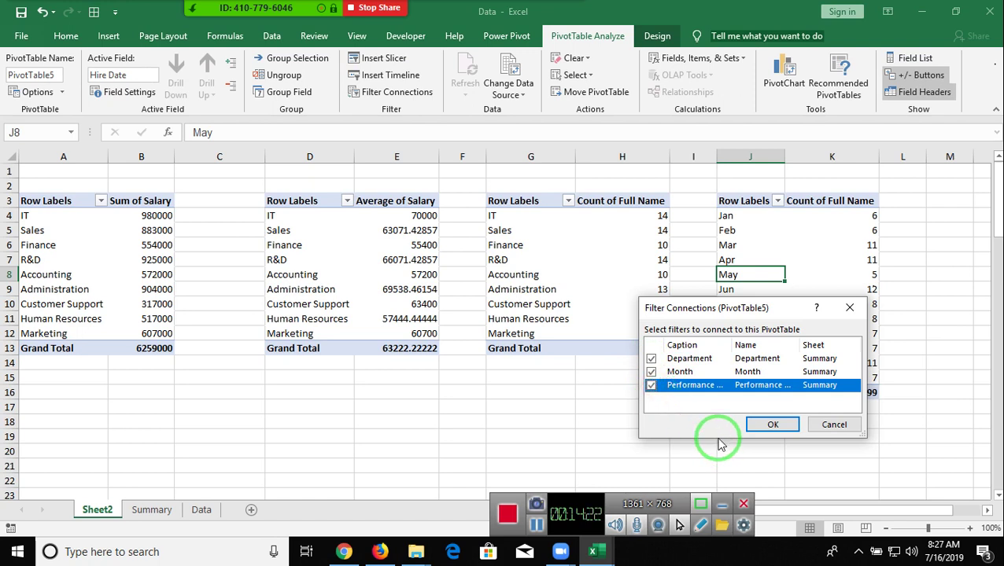
# Connect PivotTable5 to the Department, Month and Performance Score slicers.
pyautogui.click(766, 428)
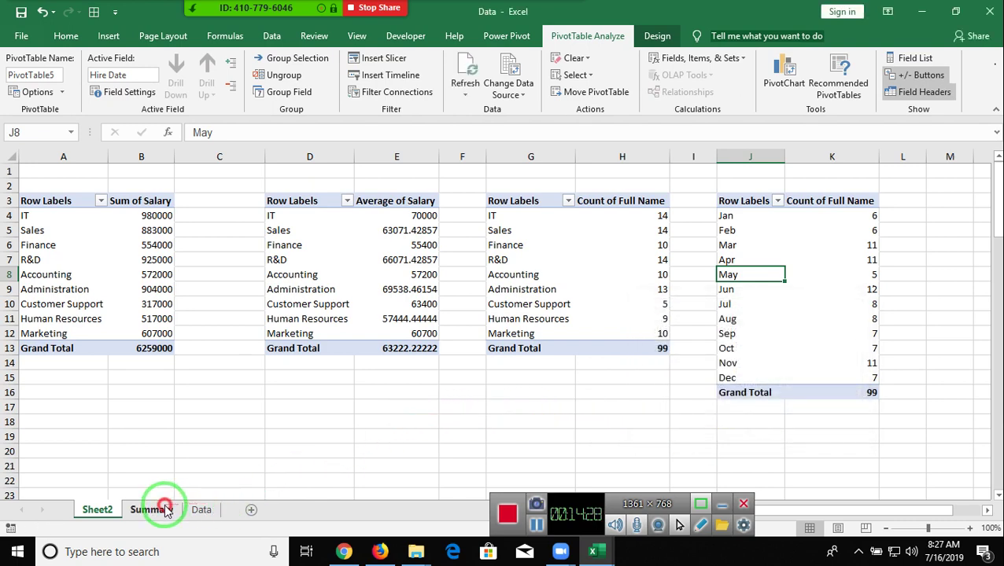
pyautogui.click(165, 510)
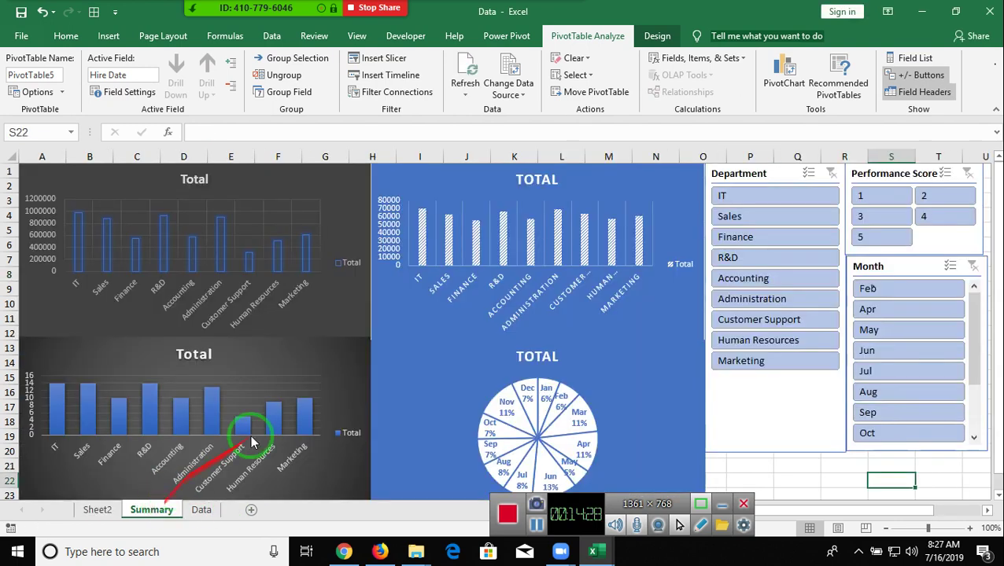
# Test the slicers by filtering to IT, then Feb, Apr, May and Jun, and clear both filters.
pyautogui.click(763, 203)
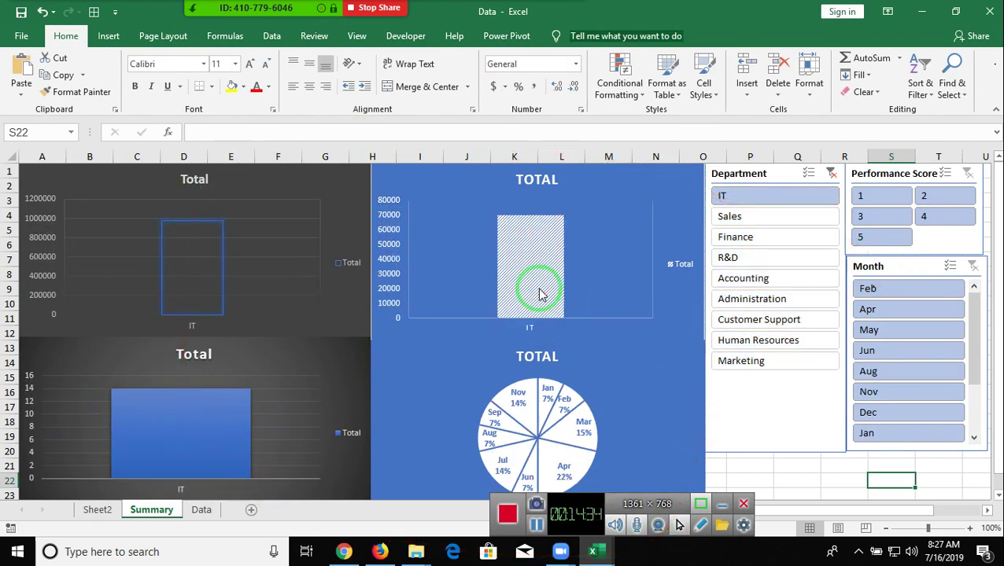
pyautogui.click(833, 174)
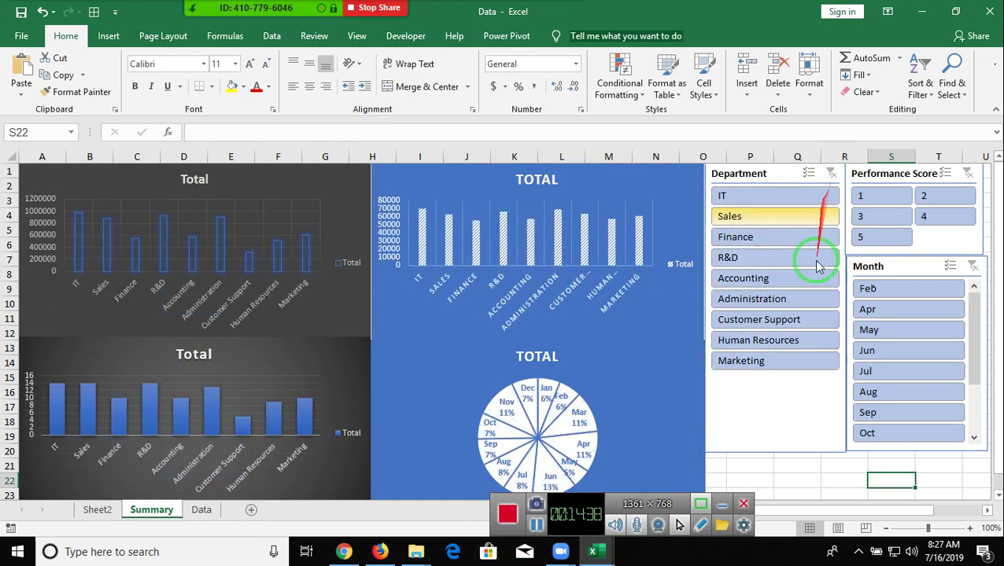
pyautogui.click(874, 291)
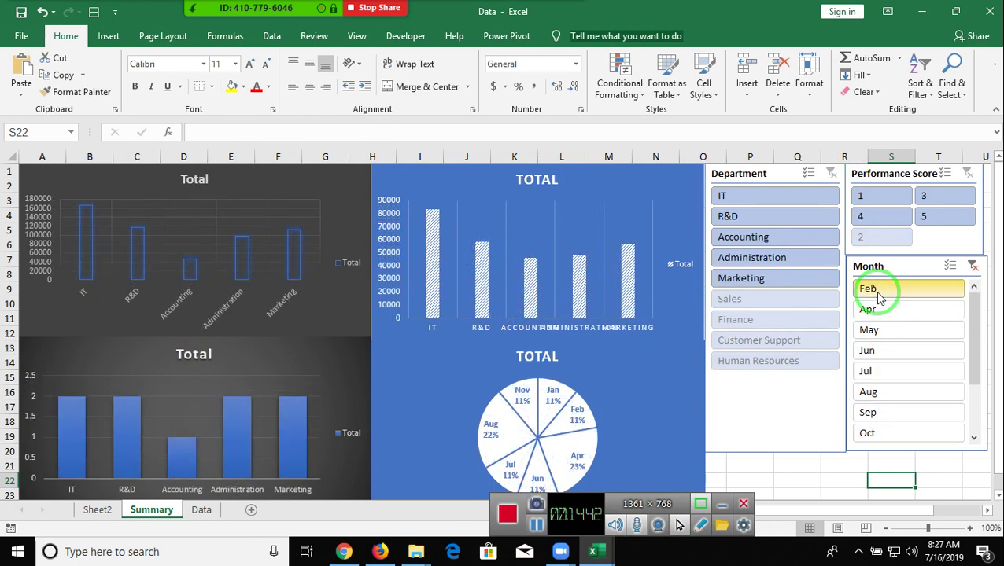
pyautogui.click(877, 315)
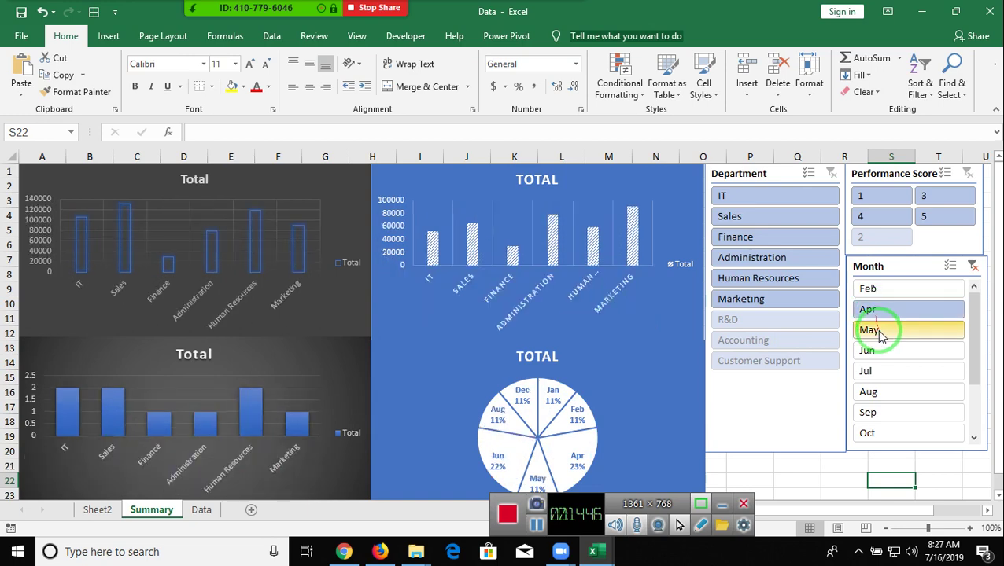
pyautogui.click(879, 334)
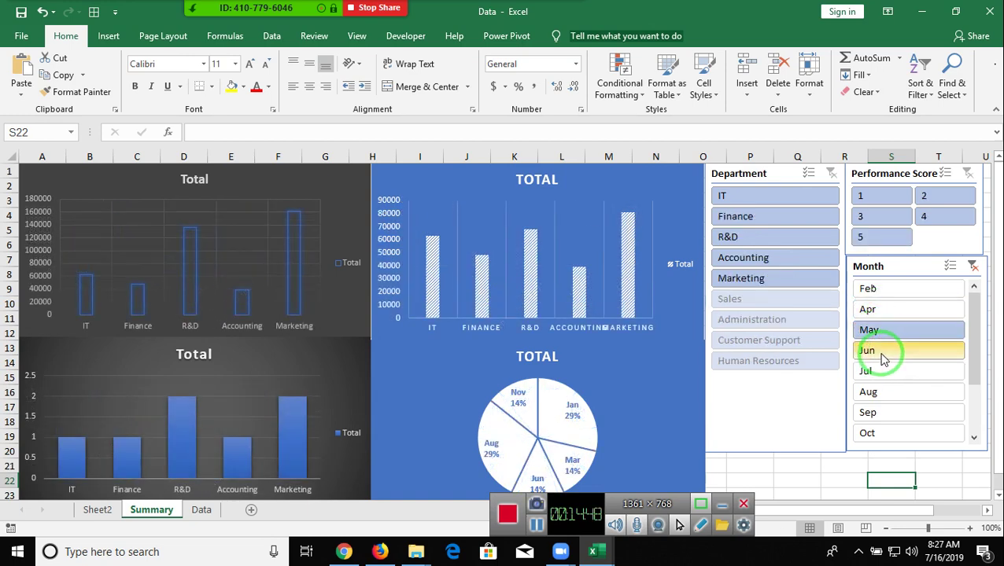
pyautogui.click(882, 353)
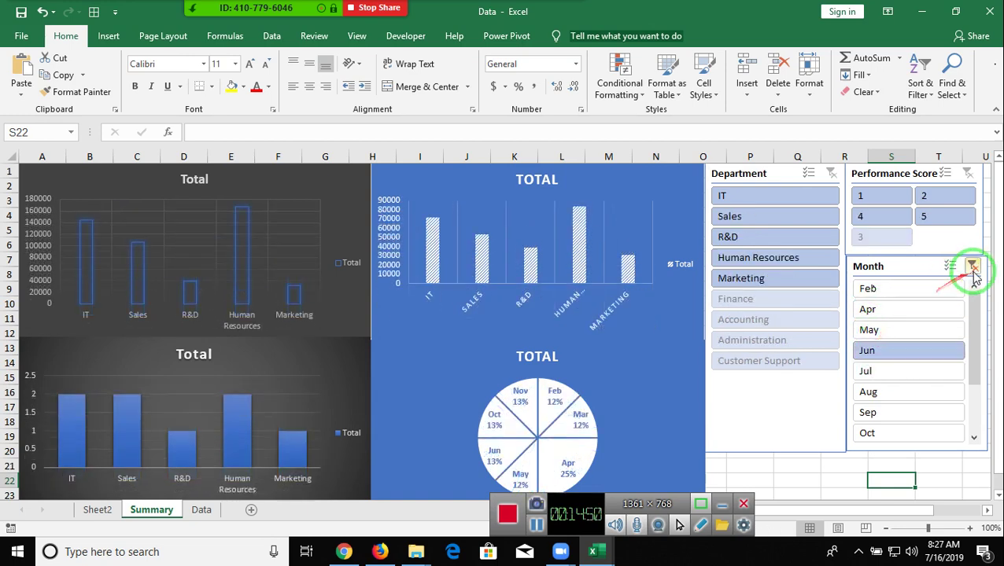
pyautogui.click(973, 269)
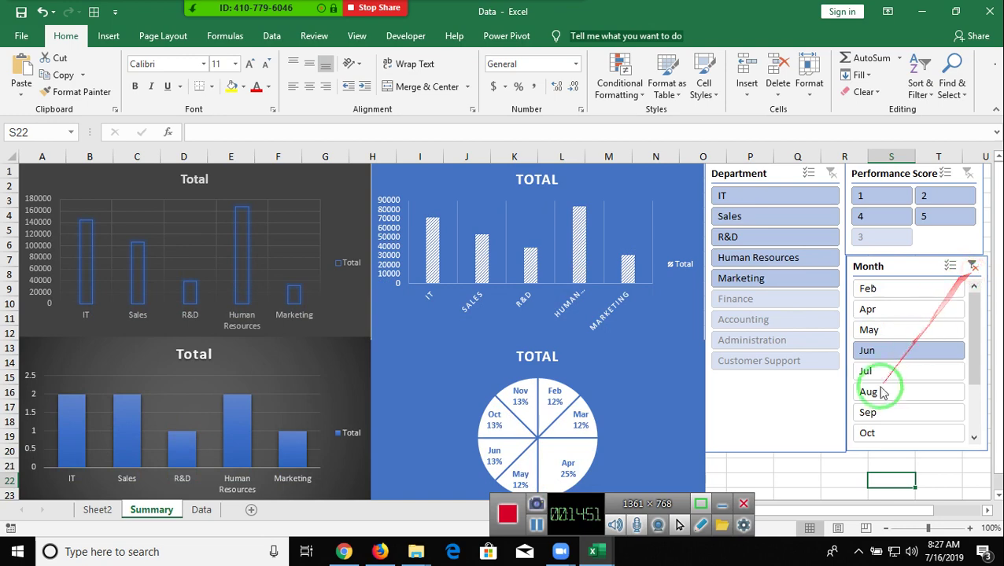
pyautogui.click(840, 463)
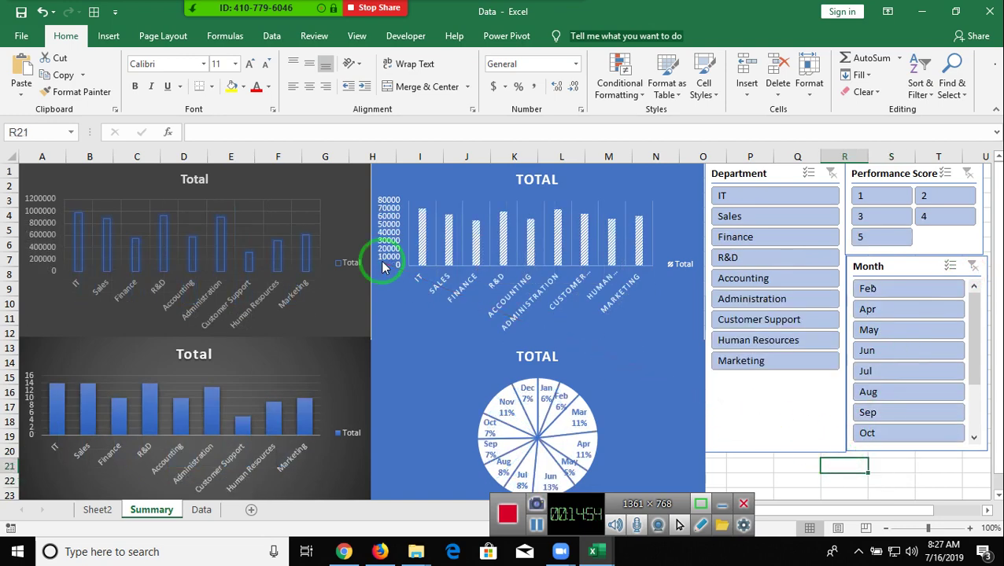
pyautogui.click(202, 510)
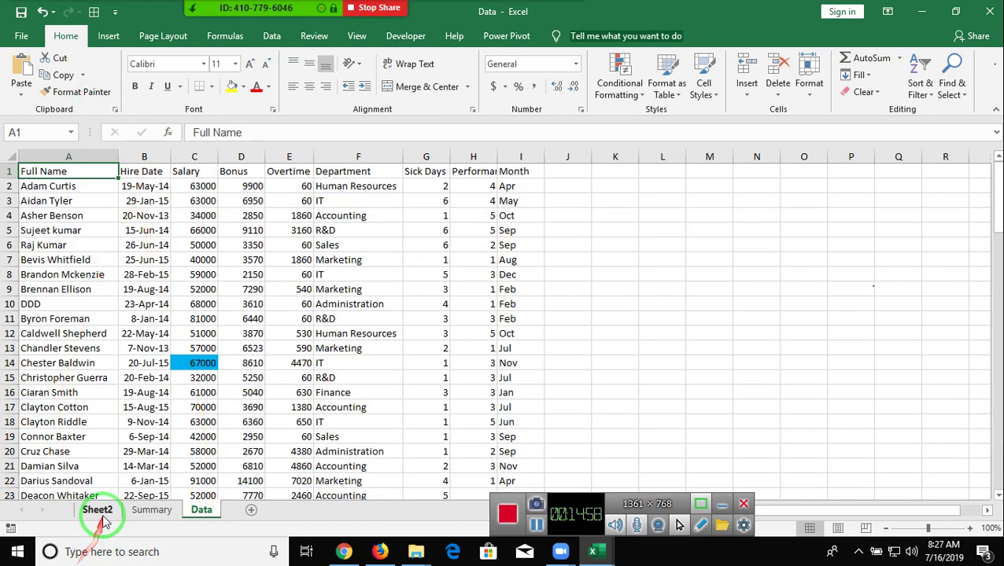
# On Sheet2, try Hire Date as a report filter on the Sum of Salary pivot, then remove it.
pyautogui.click(96, 510)
pyautogui.click(124, 228)
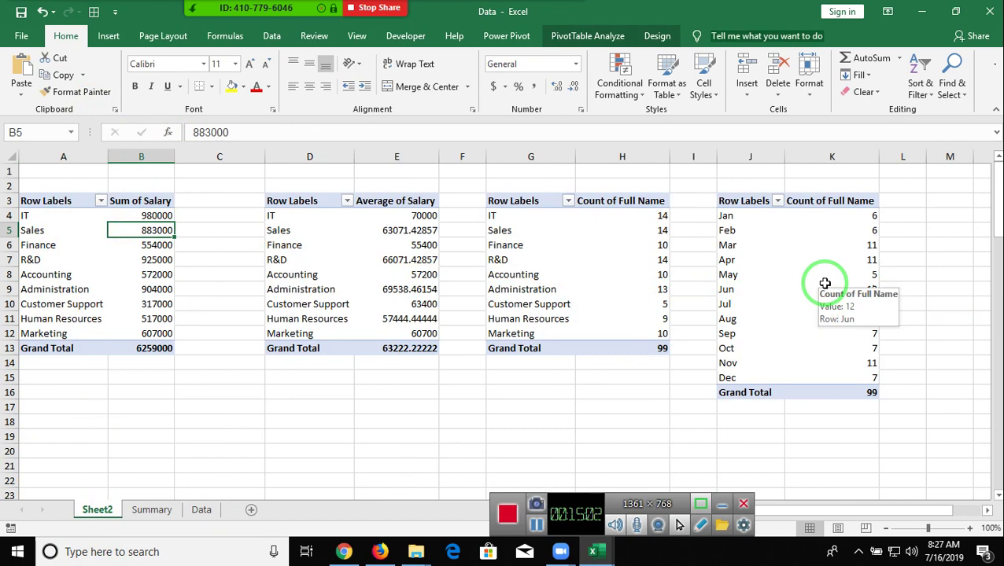
pyautogui.click(647, 43)
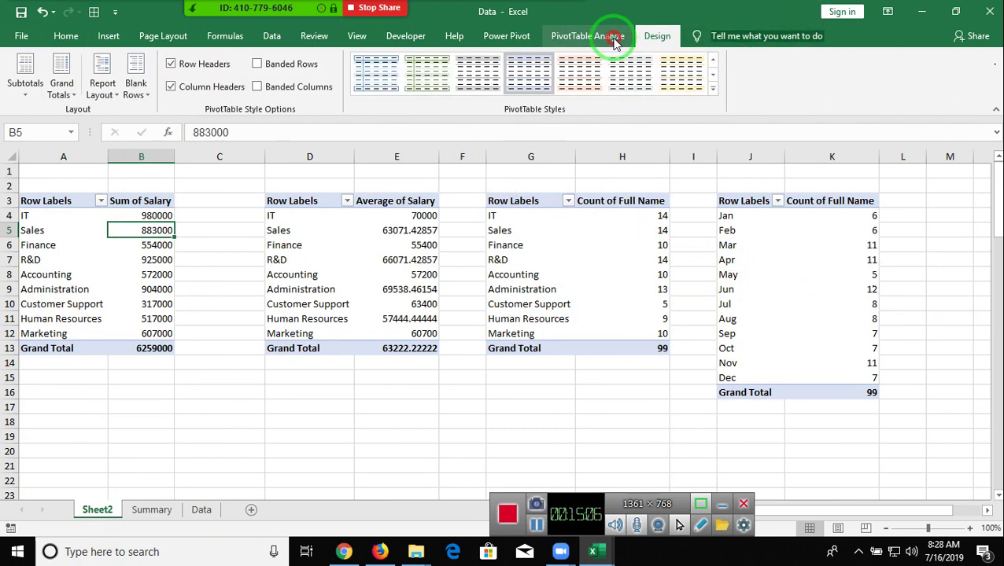
pyautogui.click(609, 37)
pyautogui.click(902, 77)
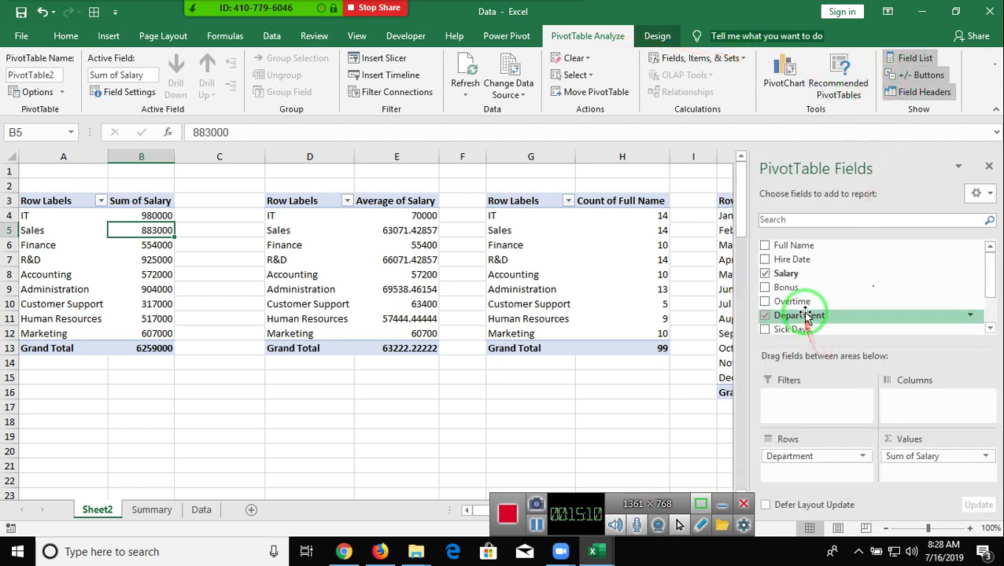
pyautogui.scroll(-2, 800, 314)
pyautogui.scroll(3, 802, 303)
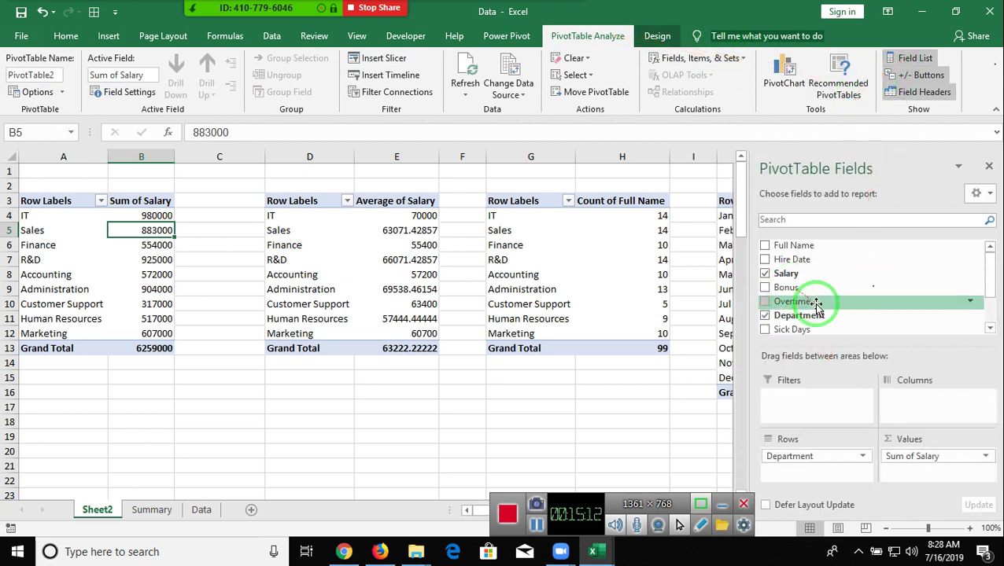
pyautogui.moveTo(790, 259); pyautogui.dragTo(848, 413)
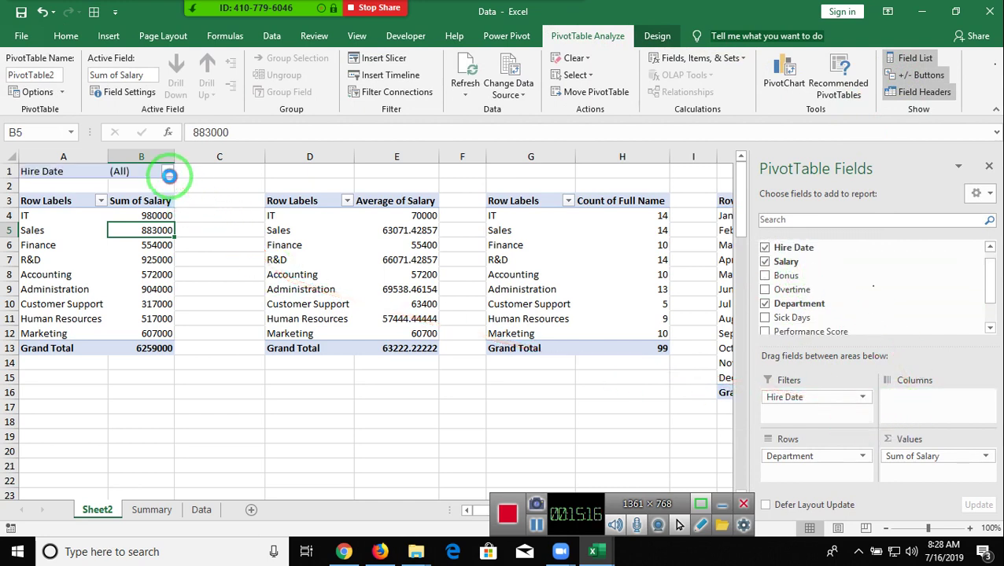
pyautogui.click(167, 172)
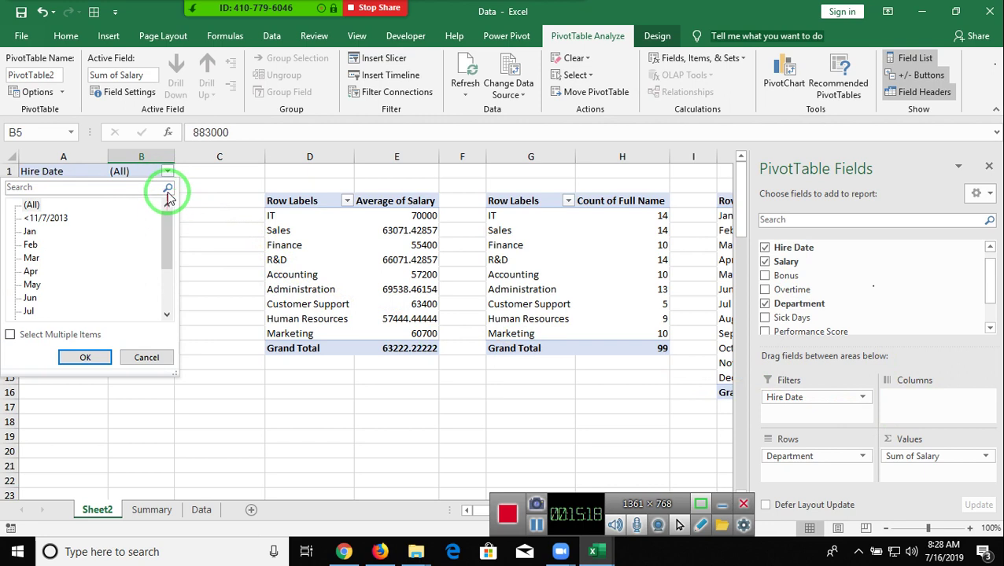
pyautogui.click(195, 185)
pyautogui.moveTo(786, 397)
pyautogui.mouseDown()
pyautogui.moveTo(834, 291)
pyautogui.moveTo(814, 288)
pyautogui.mouseUp()
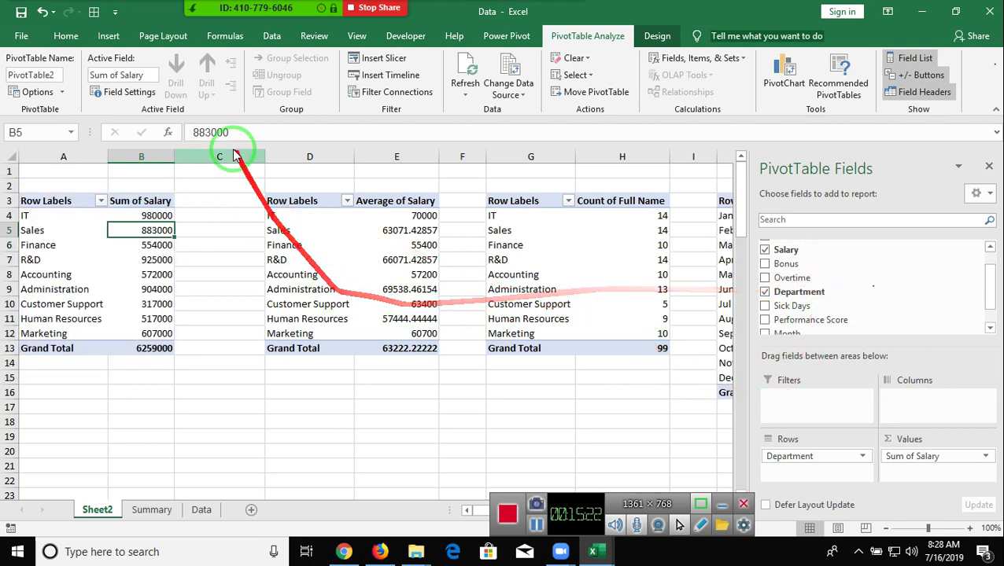
# Insert a Hire Date timeline for the Sum of Salary pivot table.
pyautogui.click(659, 41)
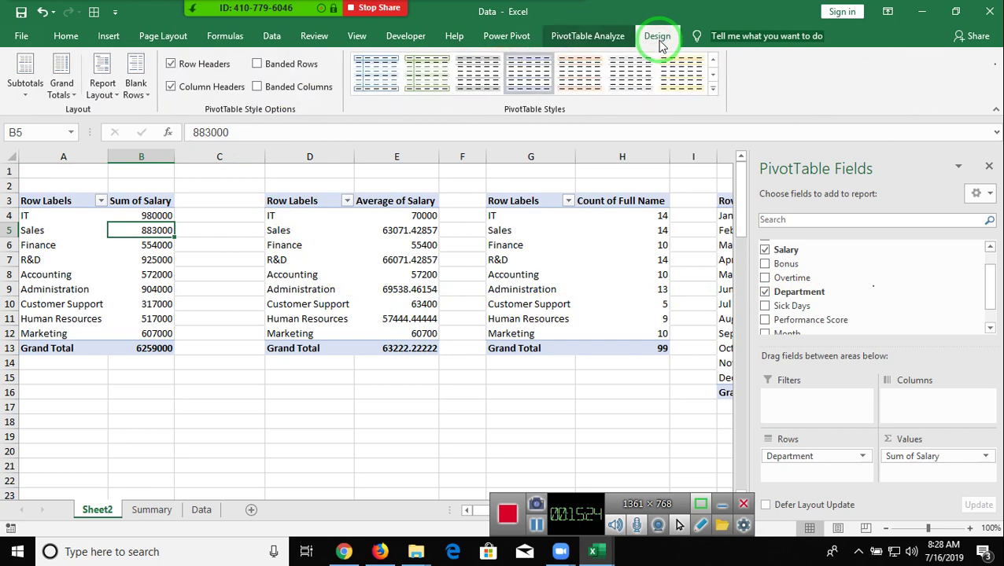
pyautogui.click(562, 38)
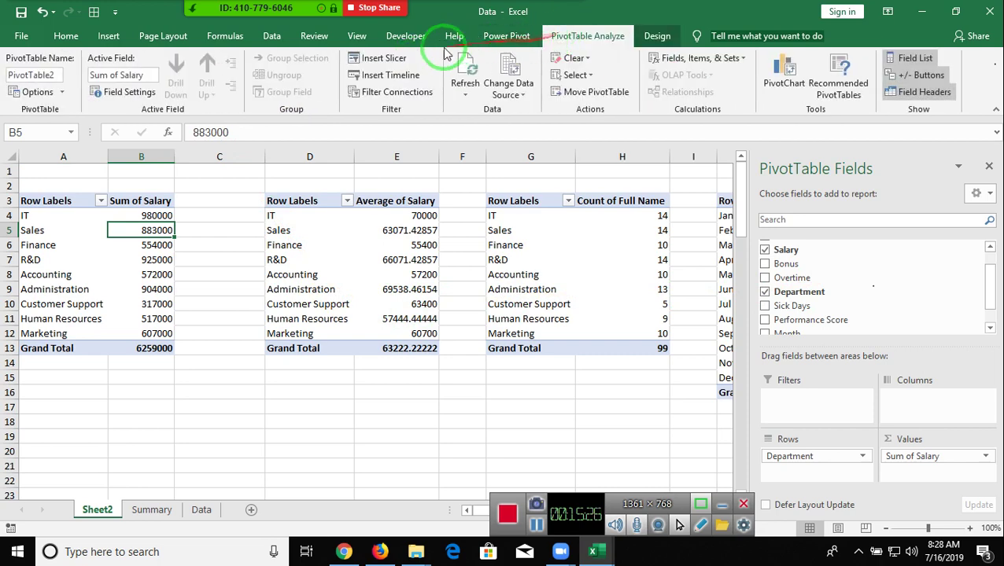
pyautogui.click(398, 85)
pyautogui.click(685, 303)
pyautogui.click(744, 460)
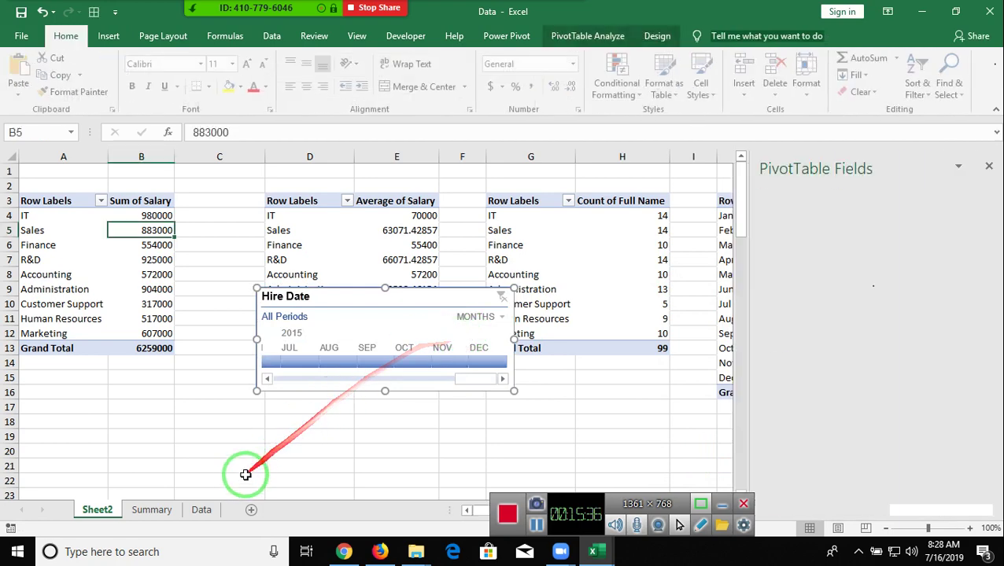
pyautogui.moveTo(460, 340); pyautogui.dragTo(201, 523)
# Paste the Hire Date timeline at cell P21 on the Summary sheet.
pyautogui.click(152, 510)
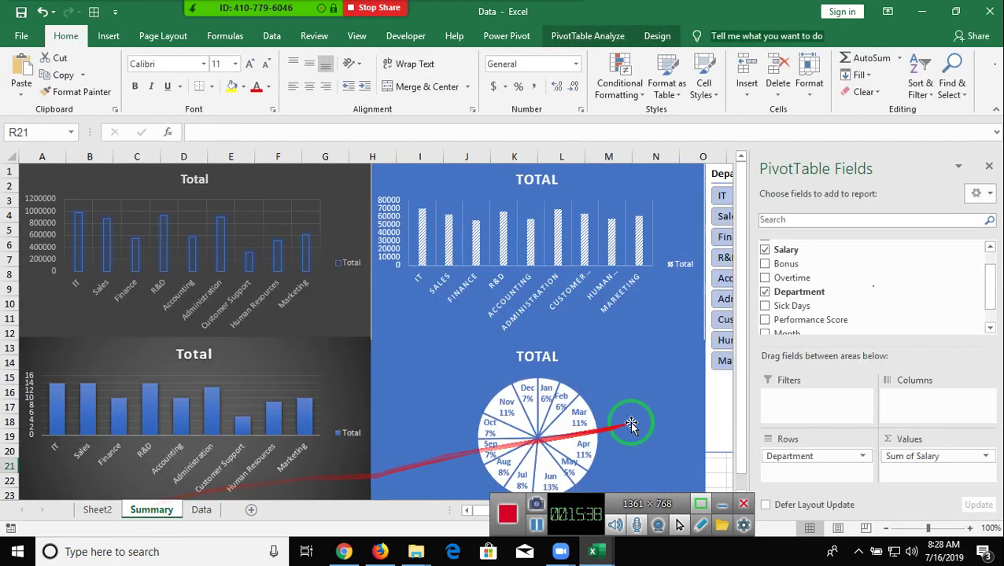
pyautogui.click(756, 467)
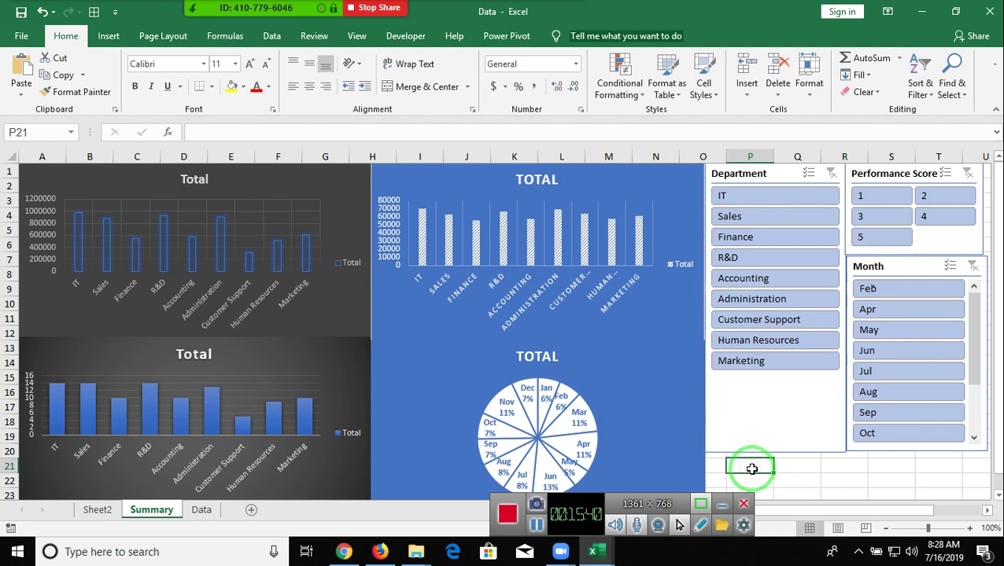
pyautogui.hotkey('ctrl', 'v')
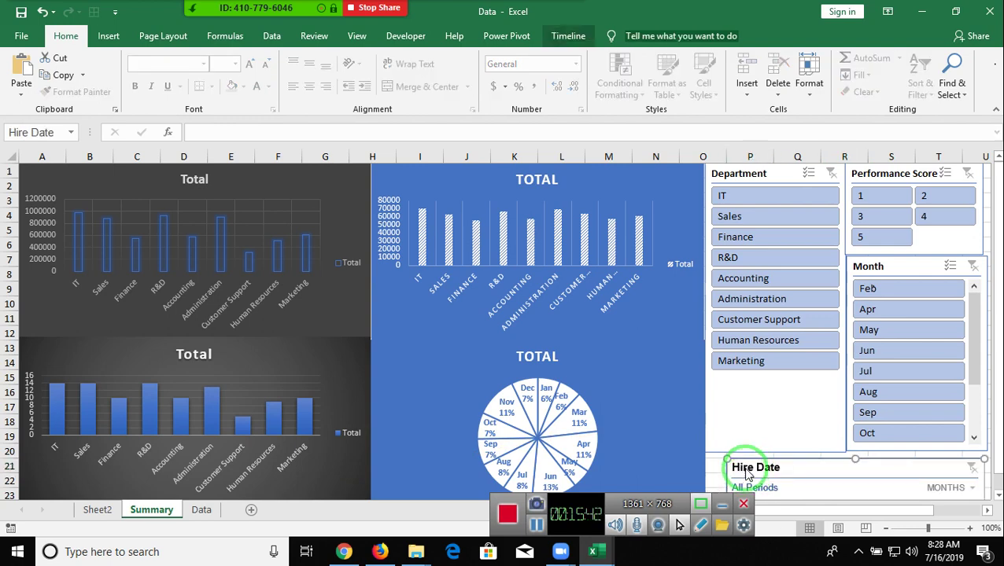
pyautogui.scroll(-1, 747, 472)
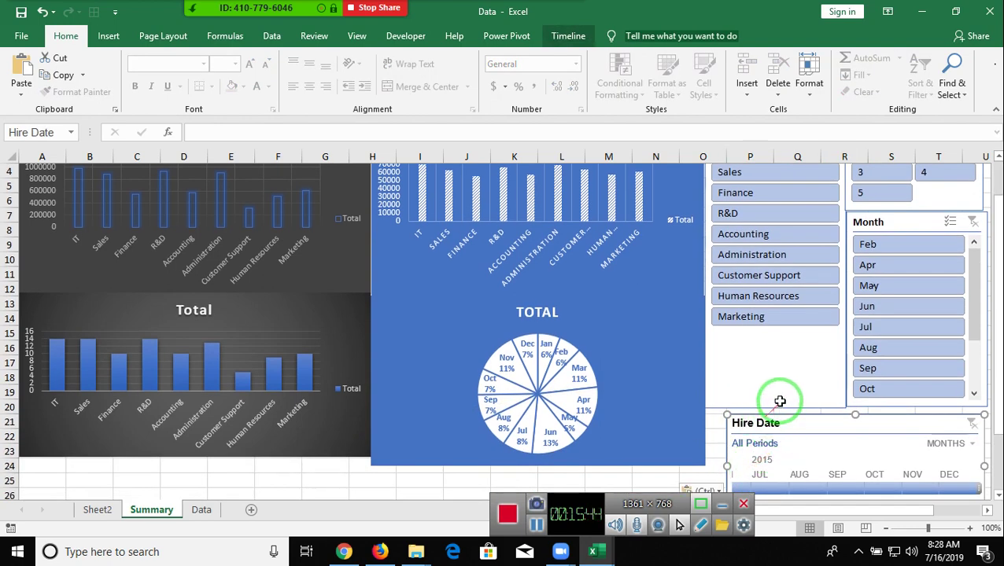
# Shorten the Department and Month slicers and move the timeline up beneath them.
pyautogui.click(780, 404)
pyautogui.moveTo(775, 405); pyautogui.dragTo(775, 384)
pyautogui.click(903, 406)
pyautogui.moveTo(916, 405); pyautogui.dragTo(916, 379)
pyautogui.moveTo(862, 423); pyautogui.dragTo(845, 392)
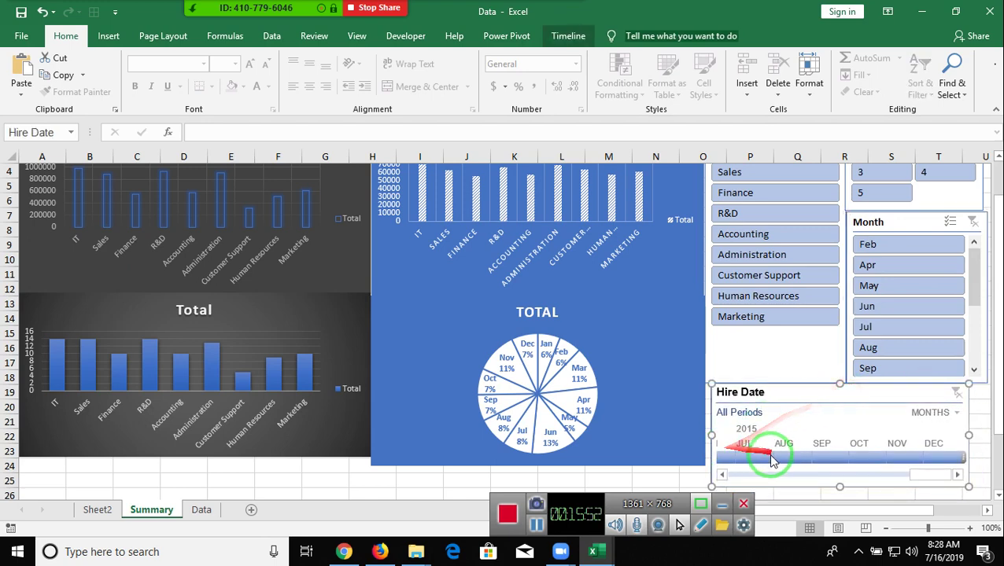
# Filter the Hire Date timeline to JUL 2015.
pyautogui.click(765, 456)
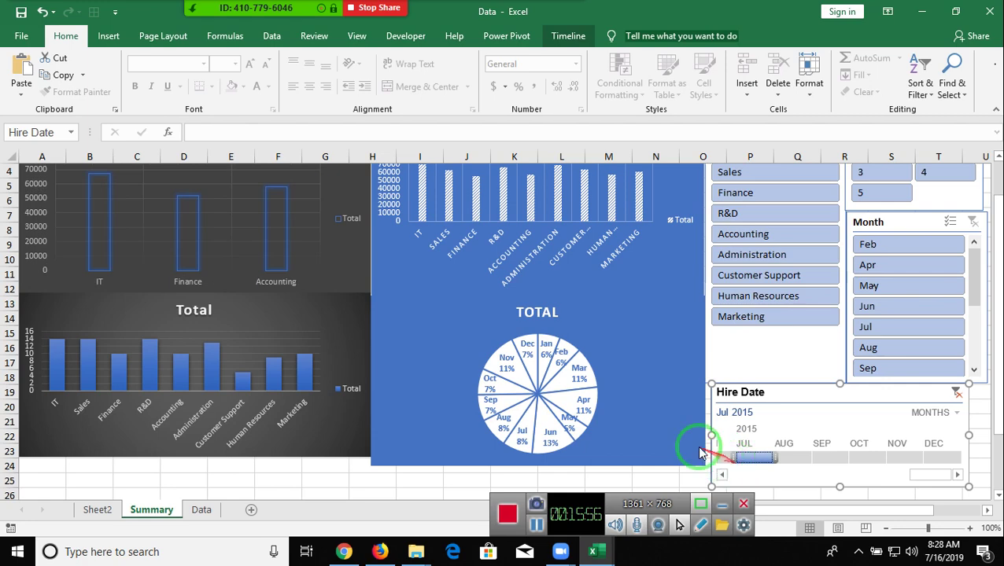
pyautogui.scroll(1, 316, 361)
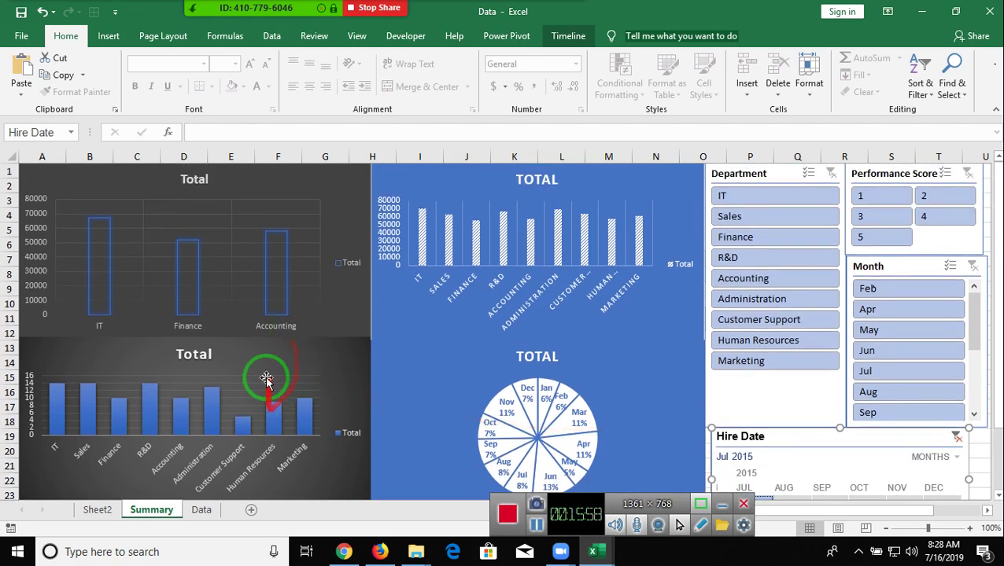
pyautogui.click(97, 509)
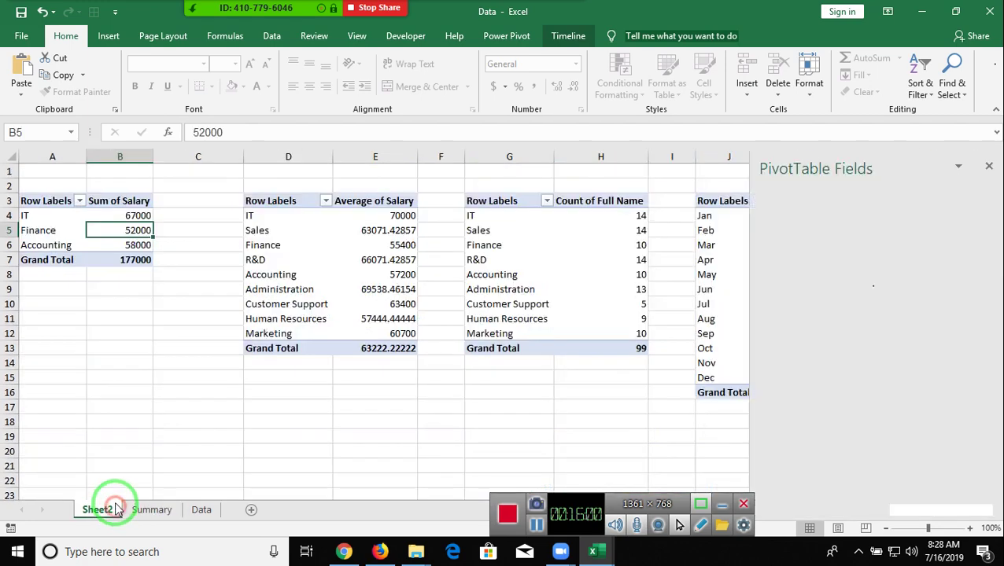
# Connect the Hire Date timeline to the average-salary pivot table.
pyautogui.moveTo(268, 333); pyautogui.dragTo(278, 313)
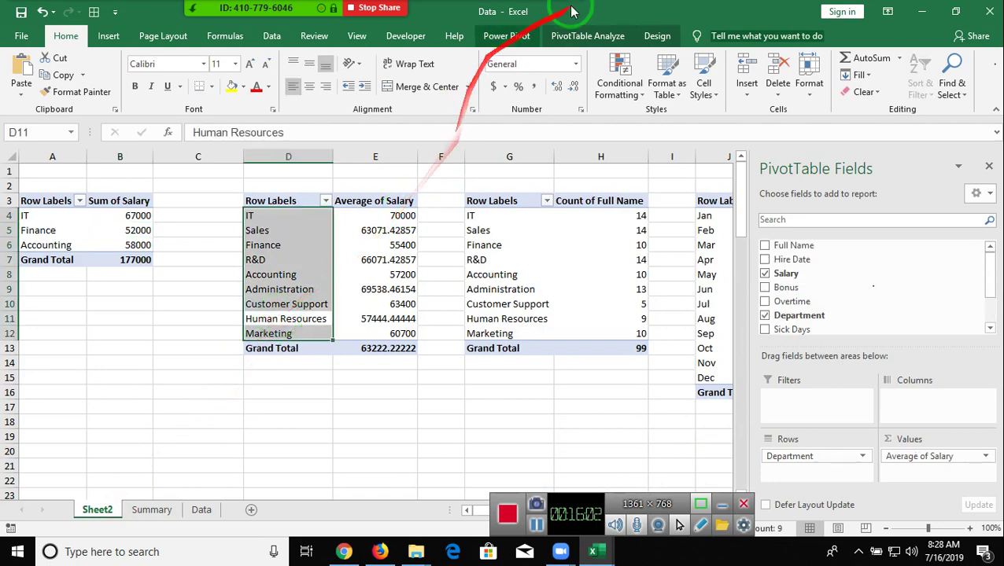
pyautogui.click(586, 36)
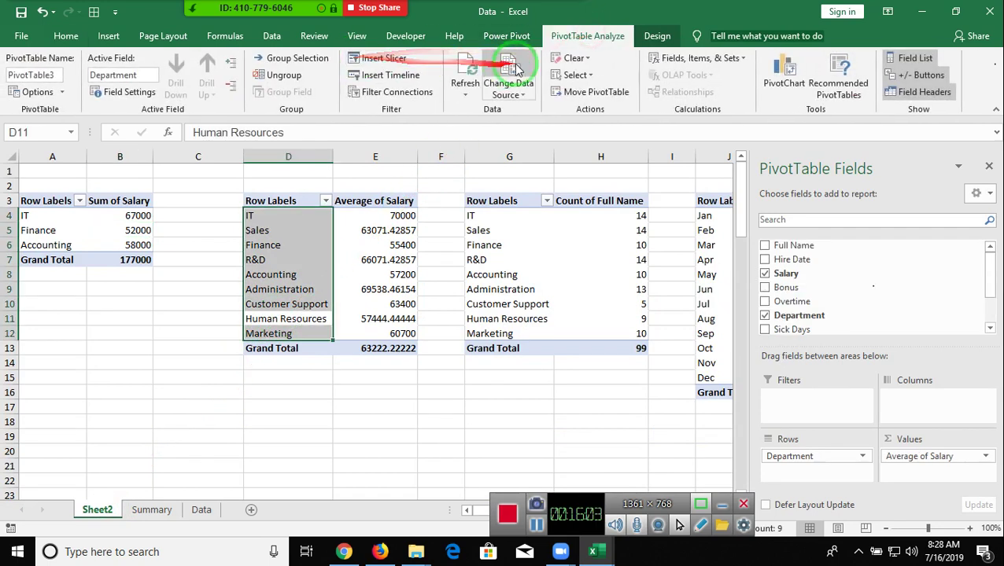
pyautogui.click(406, 93)
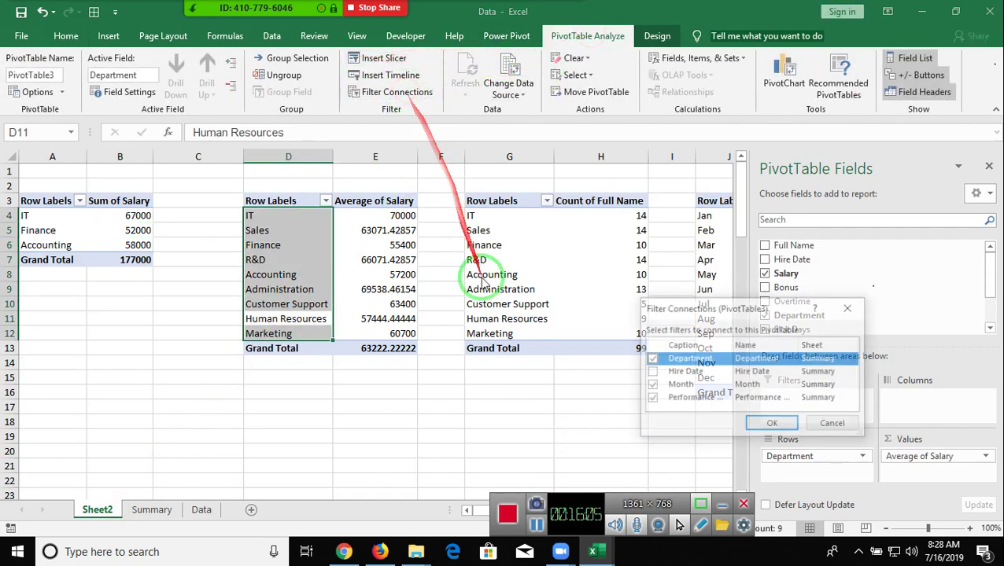
pyautogui.click(652, 372)
pyautogui.click(773, 425)
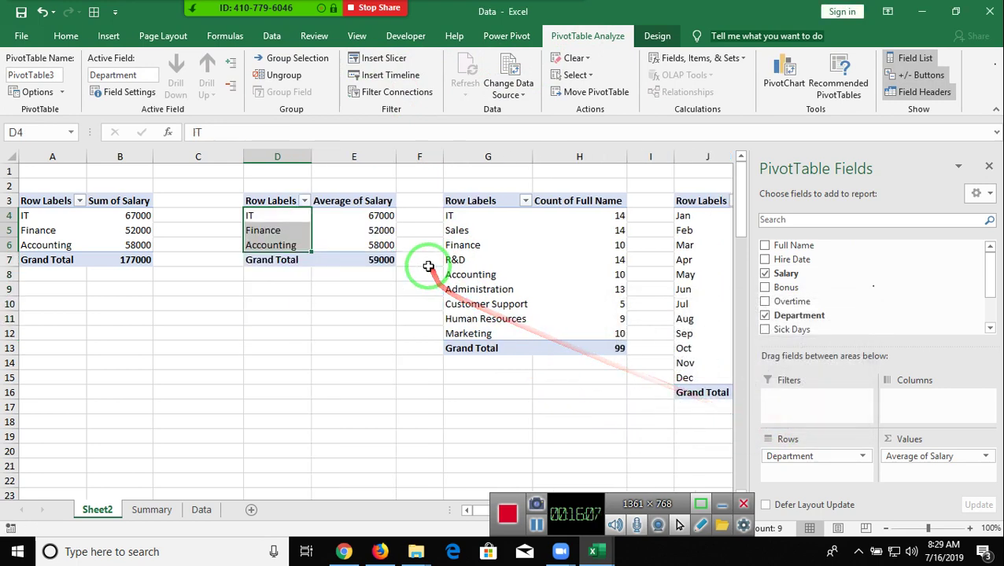
# Connect the Hire Date timeline to the Count of Full Name pivot table.
pyautogui.click(512, 284)
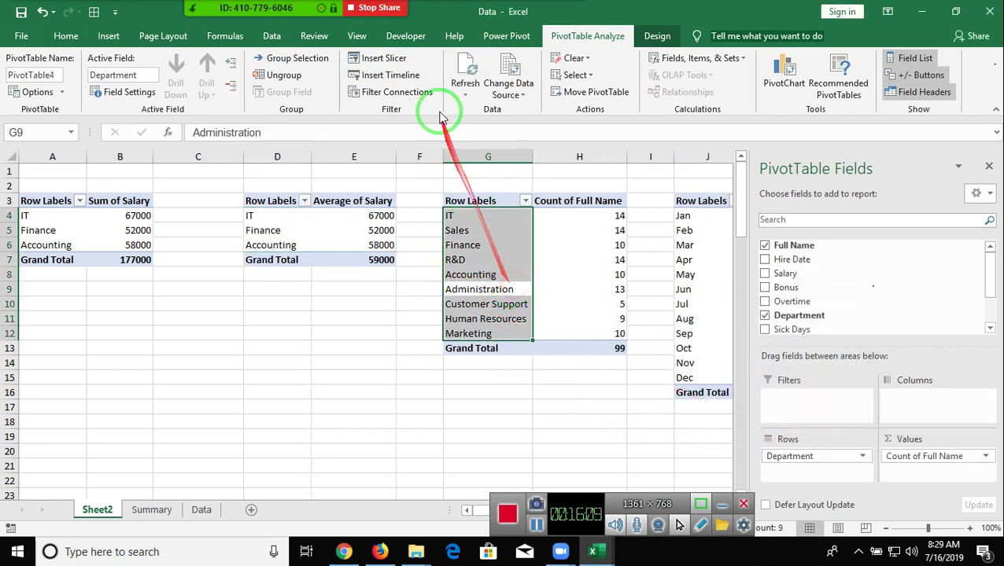
pyautogui.click(411, 76)
pyautogui.click(830, 269)
pyautogui.click(429, 92)
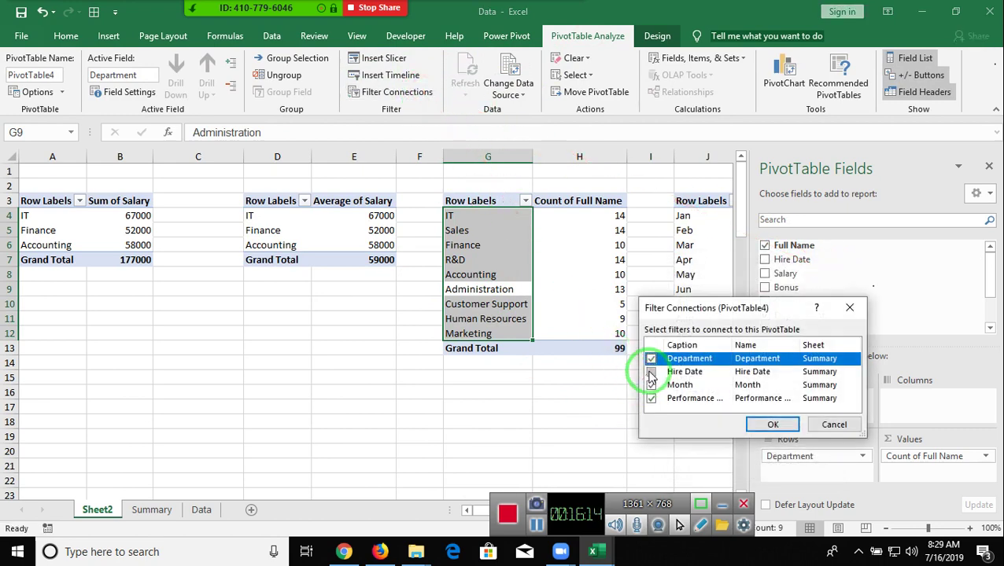
pyautogui.click(650, 372)
pyautogui.click(771, 424)
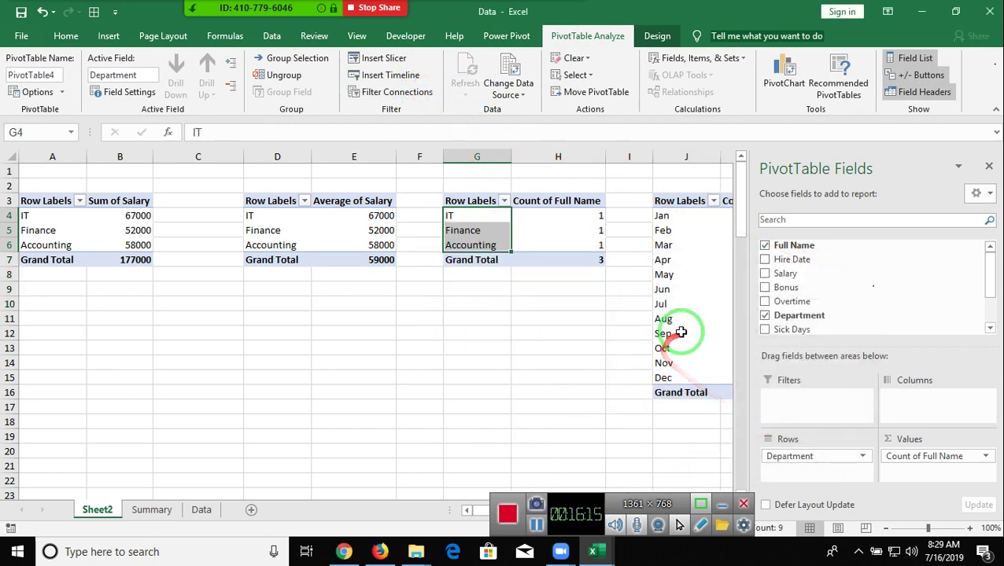
# Connect the Hire Date timeline to the month pivot in column J, deleting an extra timeline.
pyautogui.click(685, 333)
pyautogui.click(386, 74)
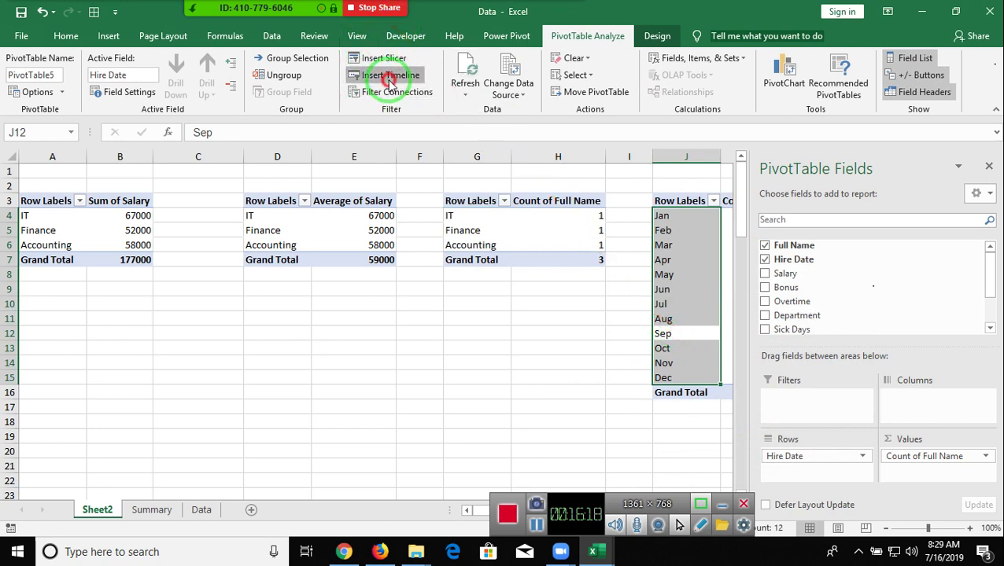
pyautogui.click(680, 305)
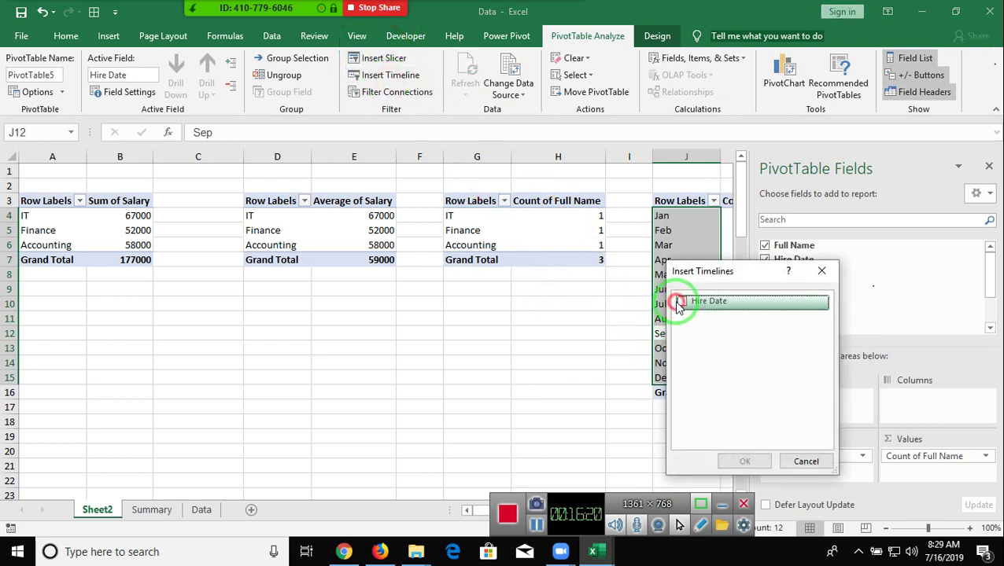
pyautogui.click(744, 462)
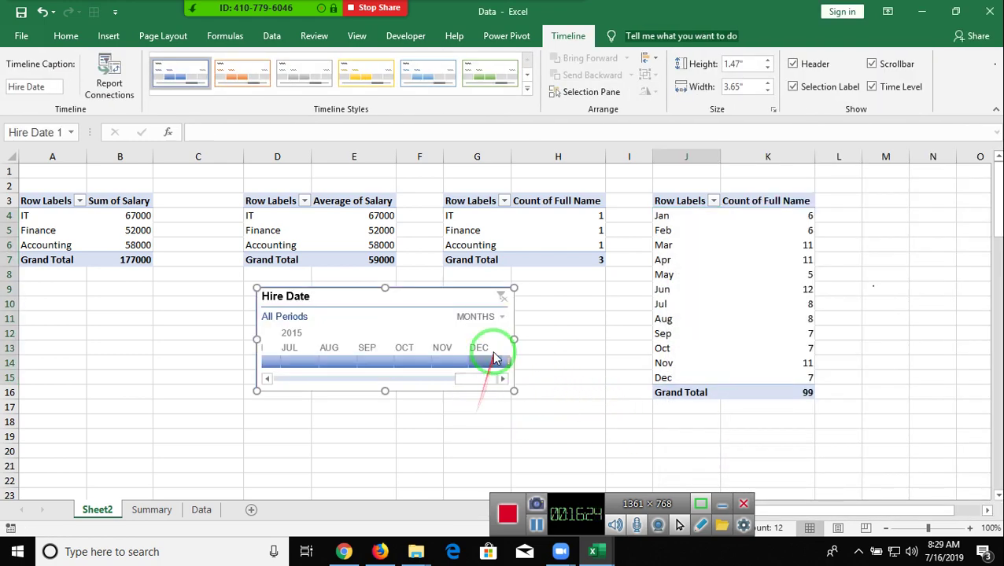
pyautogui.press('Delete')
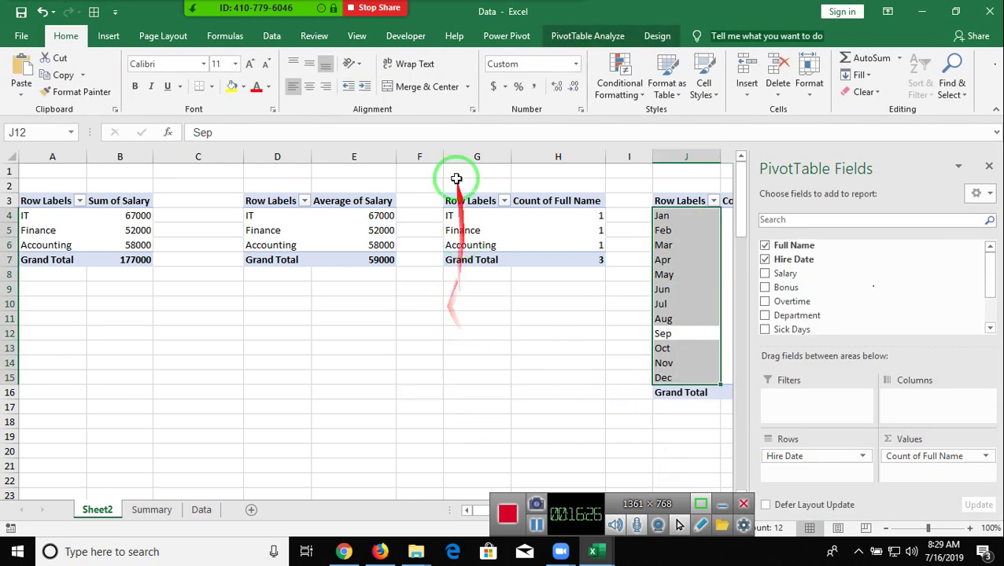
pyautogui.click(561, 38)
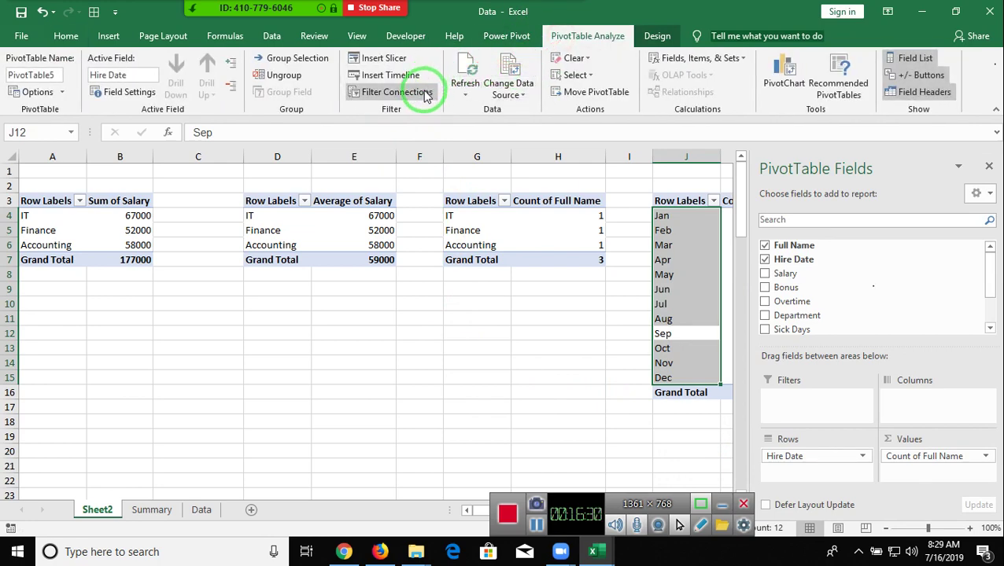
pyautogui.click(423, 90)
pyautogui.click(651, 373)
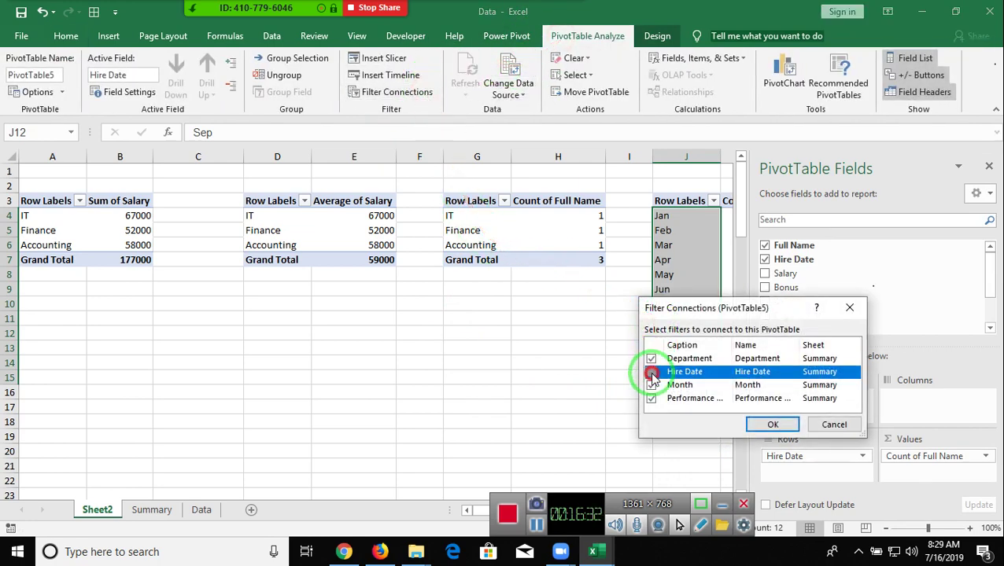
pyautogui.click(769, 425)
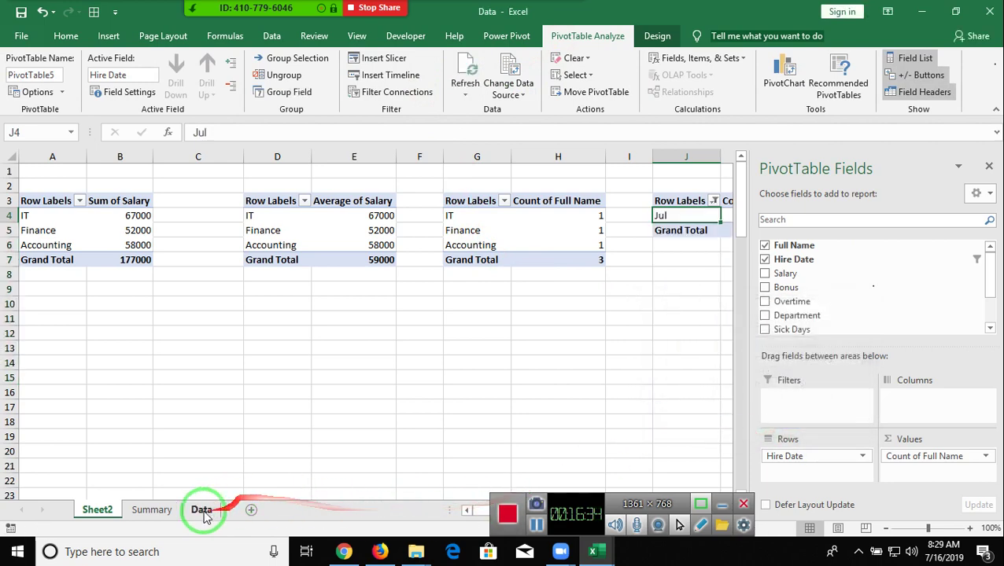
pyautogui.click(149, 511)
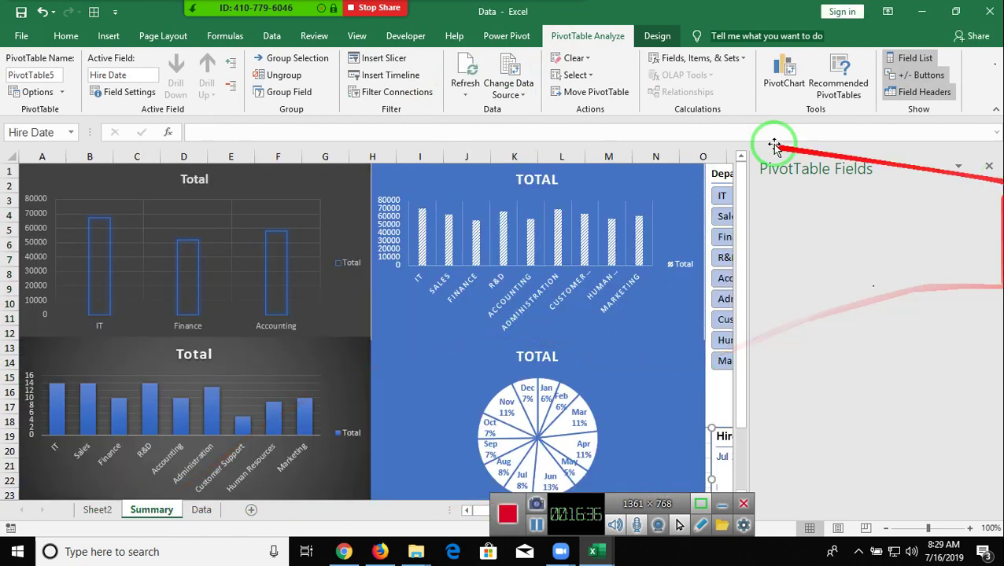
# Widen the timeline to Jul–Sep 2015, then switch it to YEARS and select 2014.
pyautogui.scroll(-3, 452, 326)
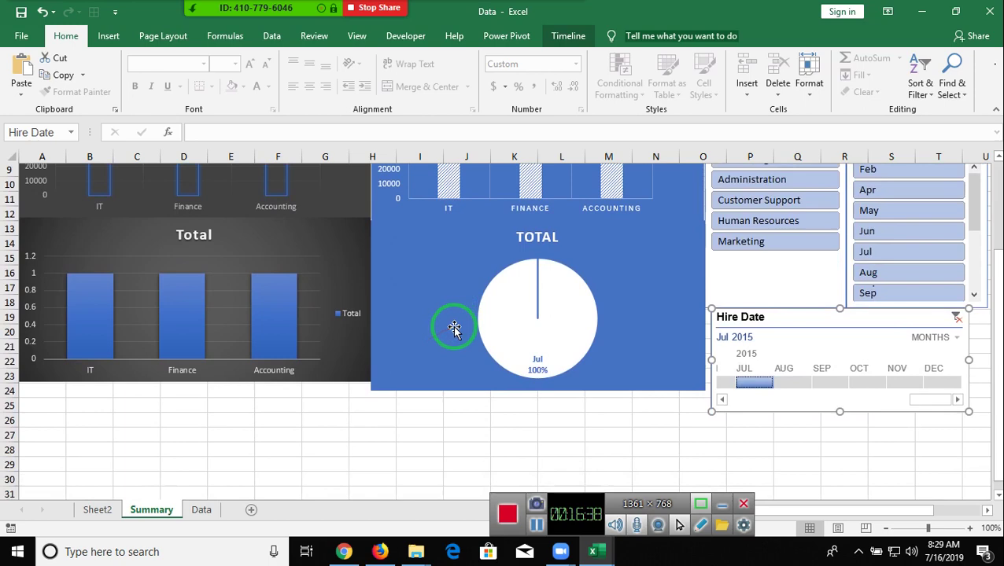
pyautogui.scroll(2, 453, 325)
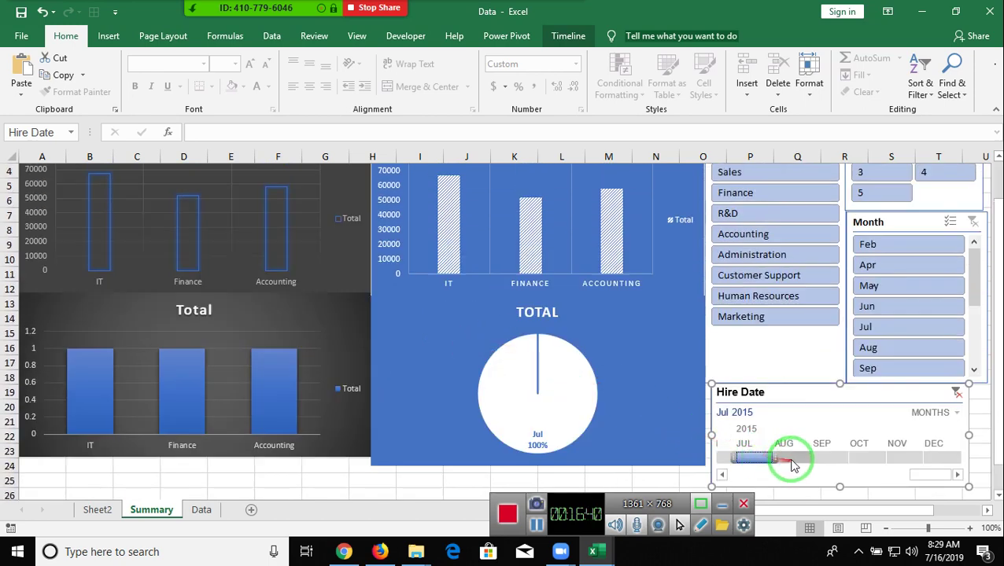
pyautogui.moveTo(755, 454); pyautogui.dragTo(843, 464)
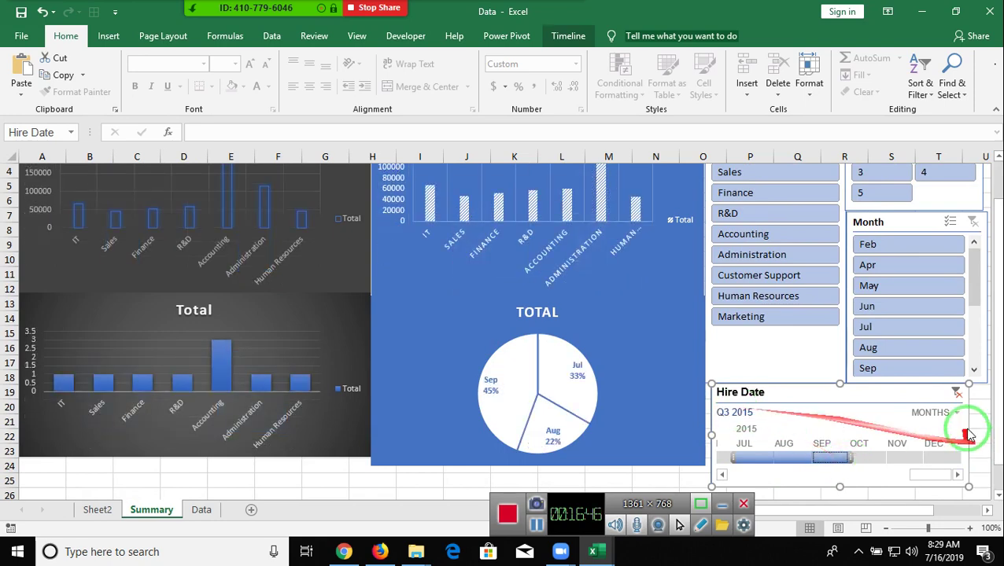
pyautogui.click(959, 415)
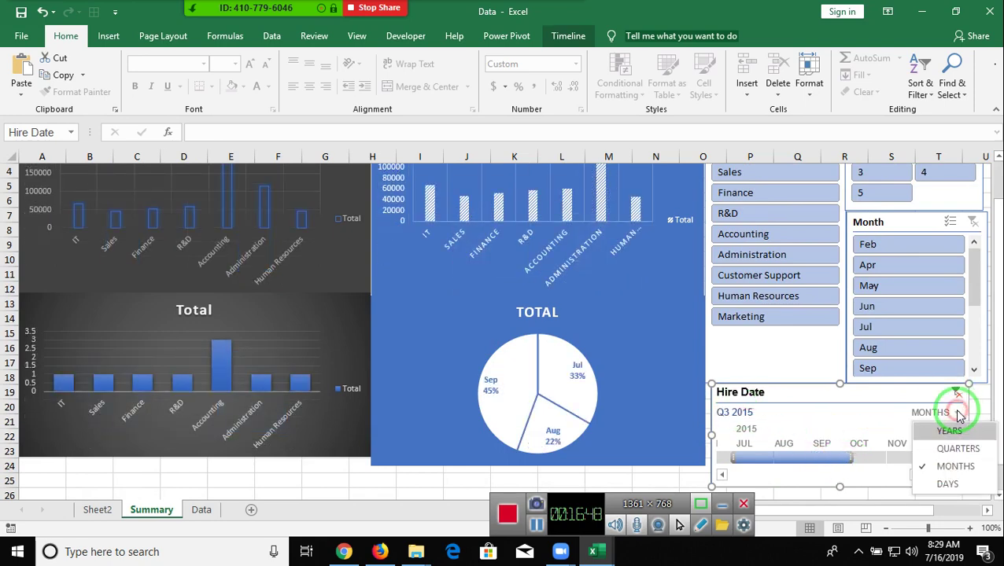
pyautogui.click(960, 431)
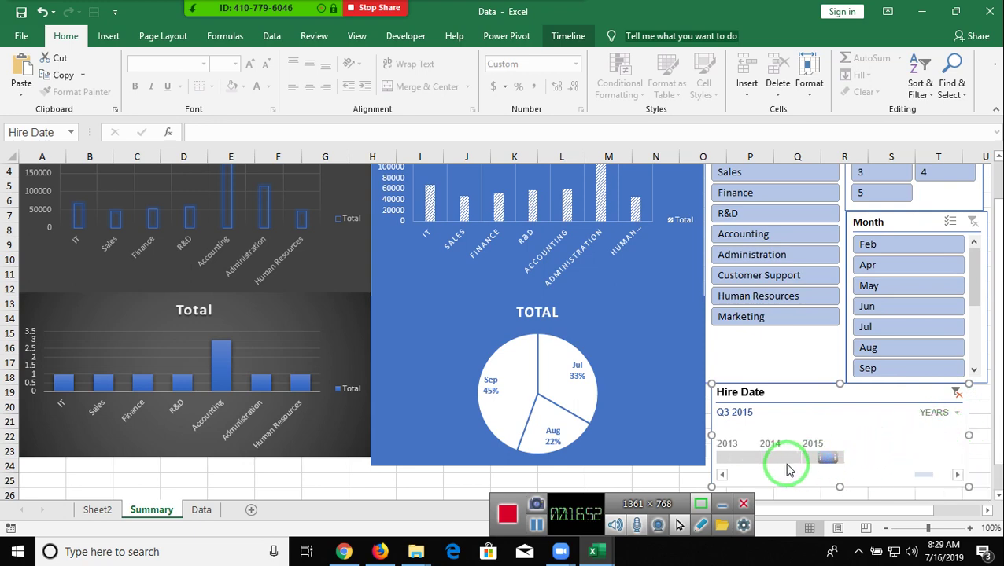
pyautogui.moveTo(787, 464); pyautogui.dragTo(773, 460)
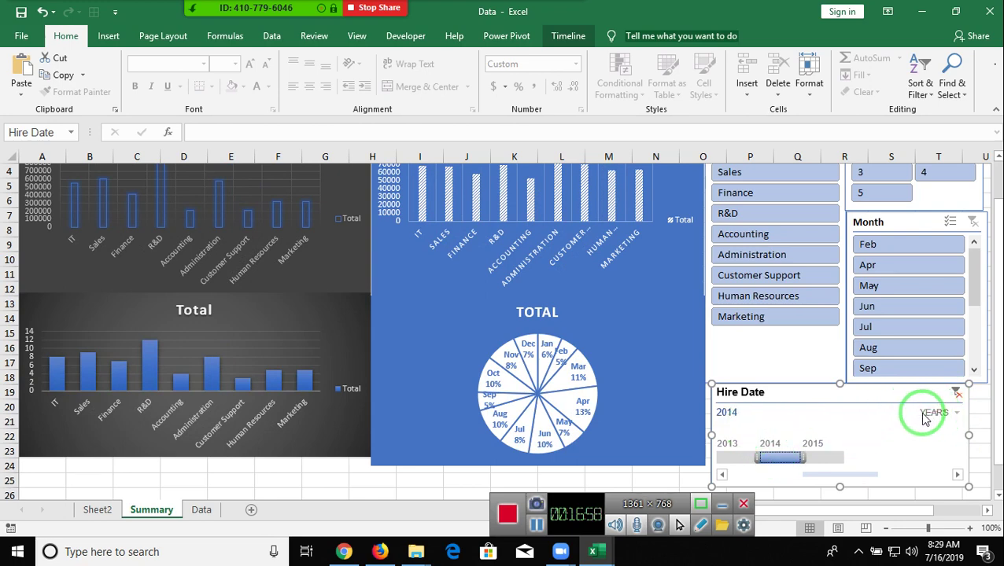
pyautogui.scroll(1, 917, 413)
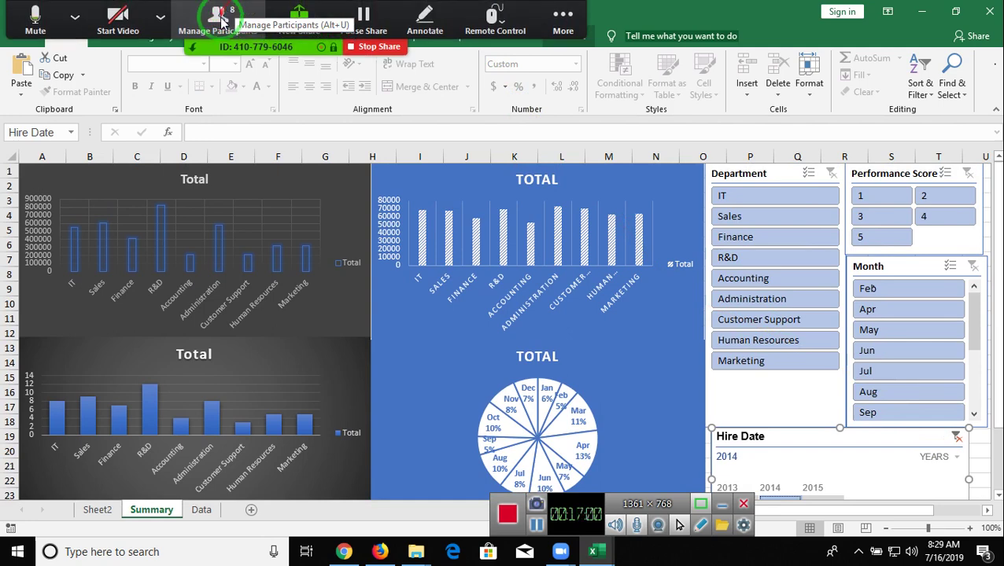
# Show Zoom's participant list and toggle individual participants' mute states.
pyautogui.click(223, 29)
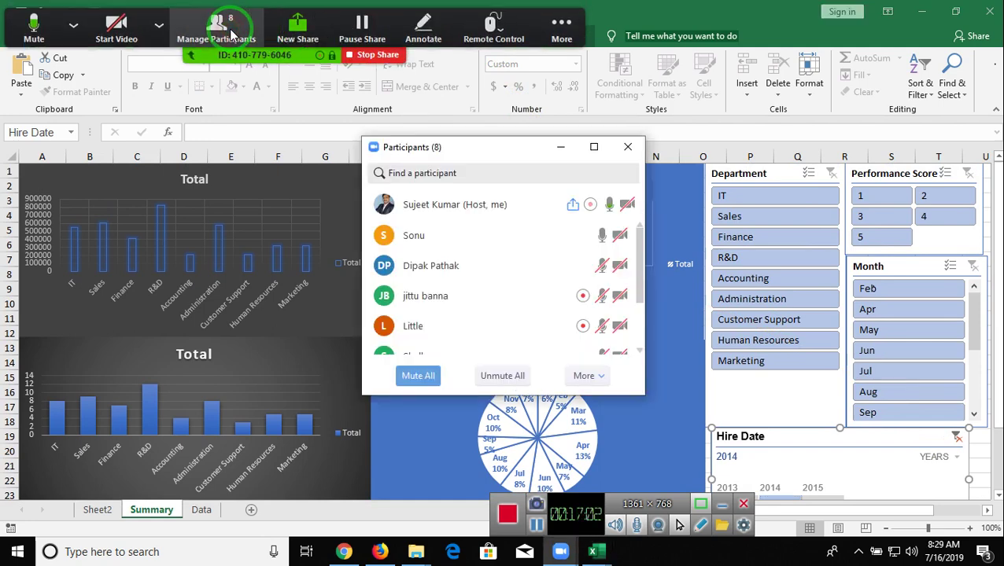
pyautogui.moveTo(472, 326)
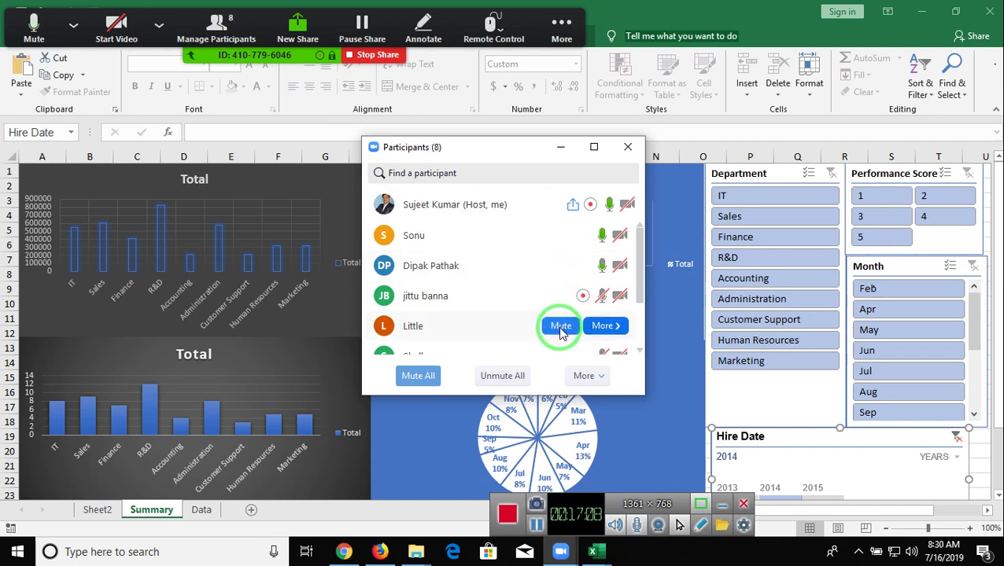
pyautogui.click(561, 327)
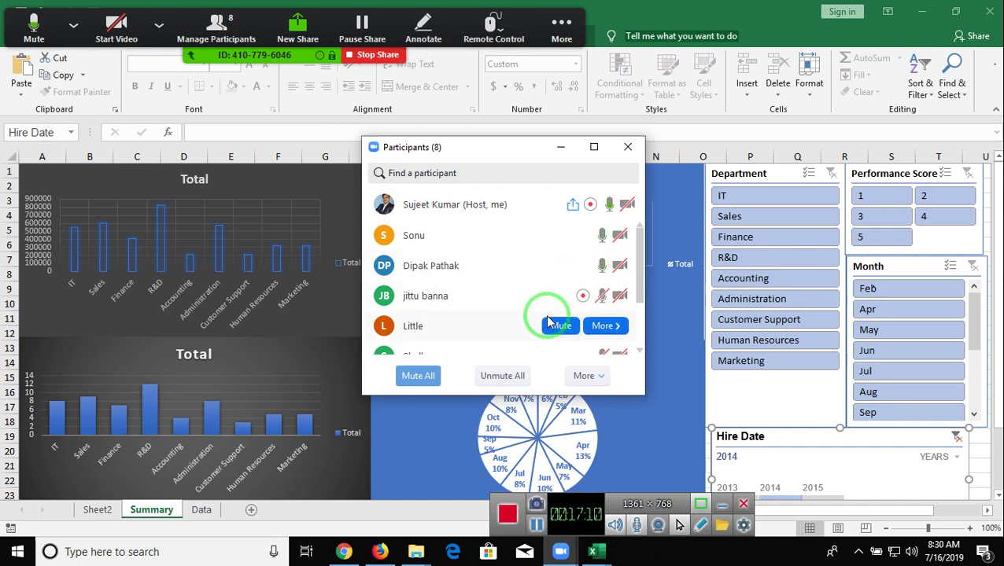
pyautogui.scroll(-1, 549, 318)
pyautogui.scroll(-2, 560, 330)
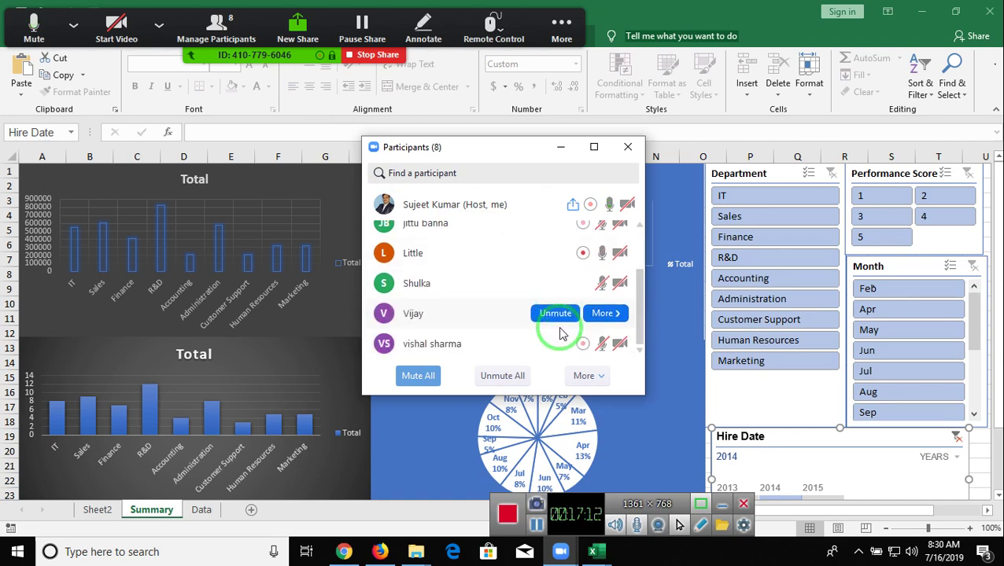
pyautogui.click(558, 283)
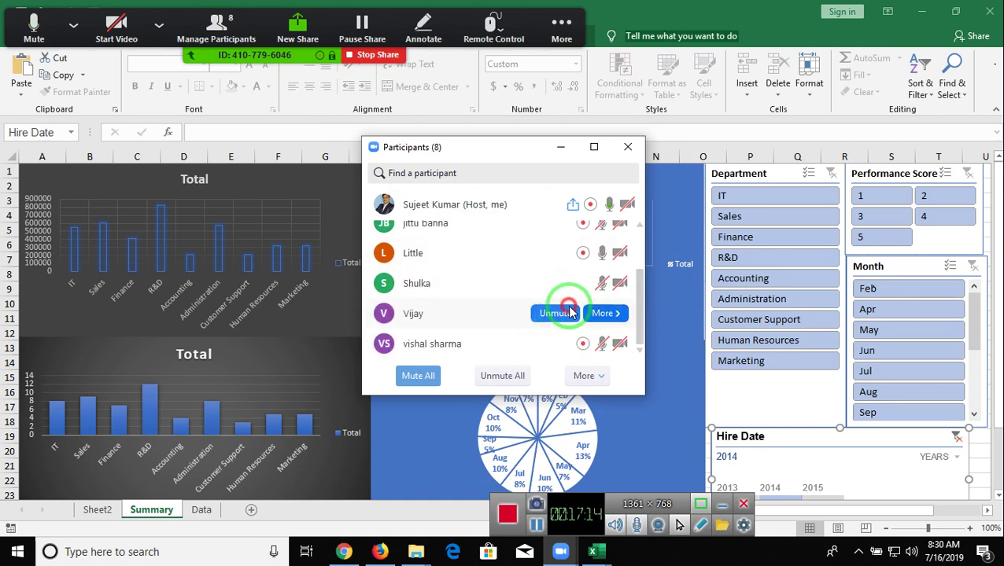
pyautogui.click(571, 312)
pyautogui.moveTo(472, 283)
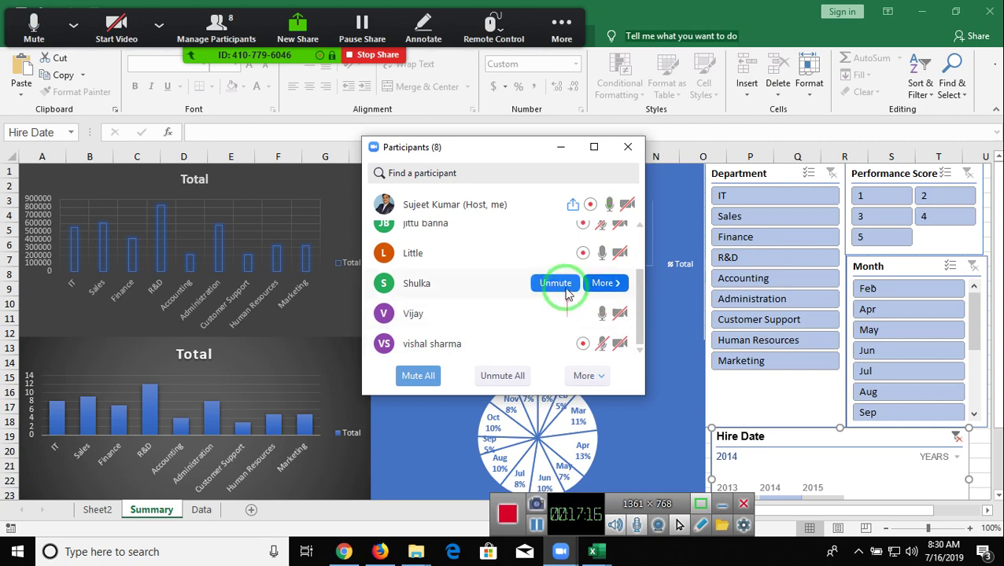
pyautogui.click(568, 290)
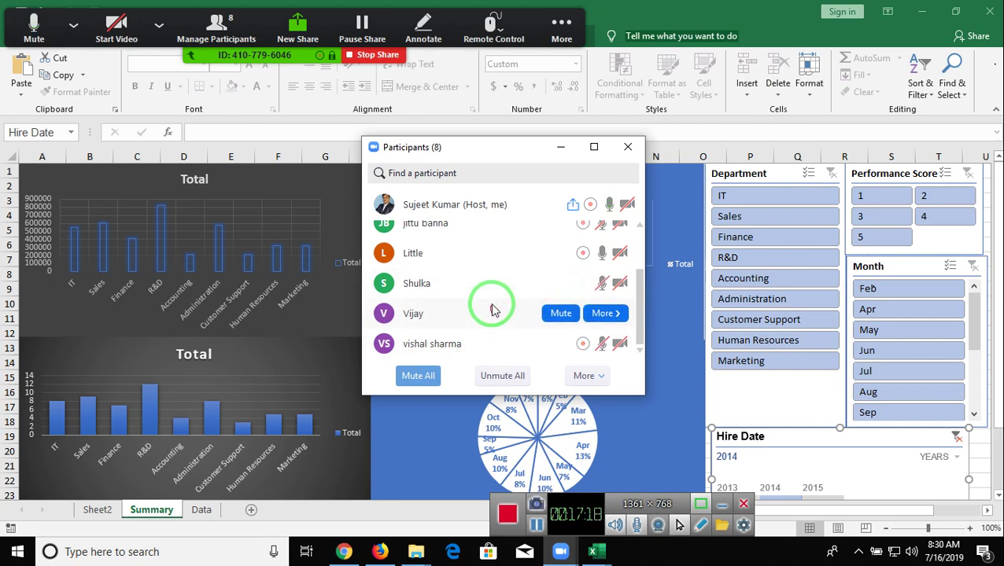
pyautogui.click(553, 343)
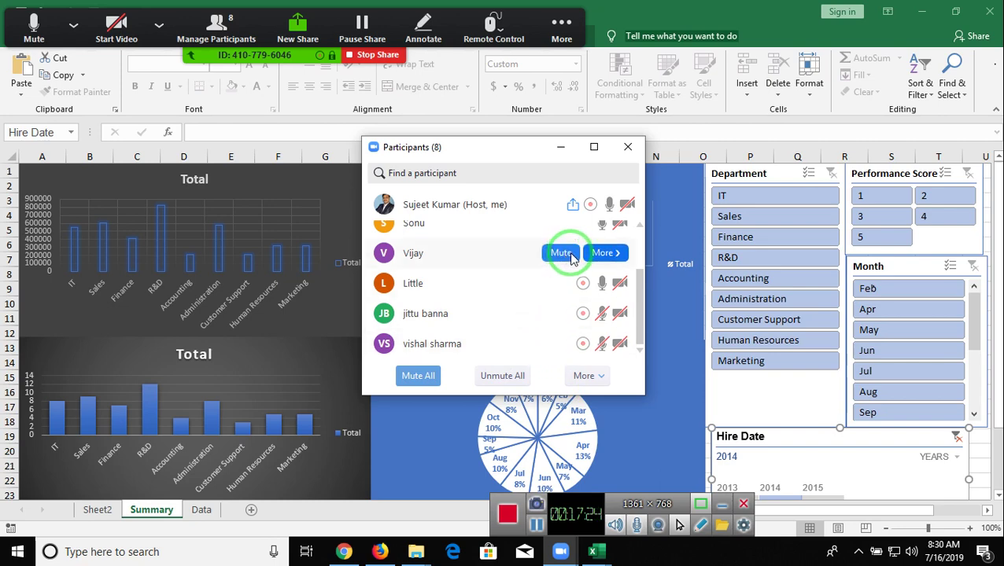
pyautogui.click(564, 344)
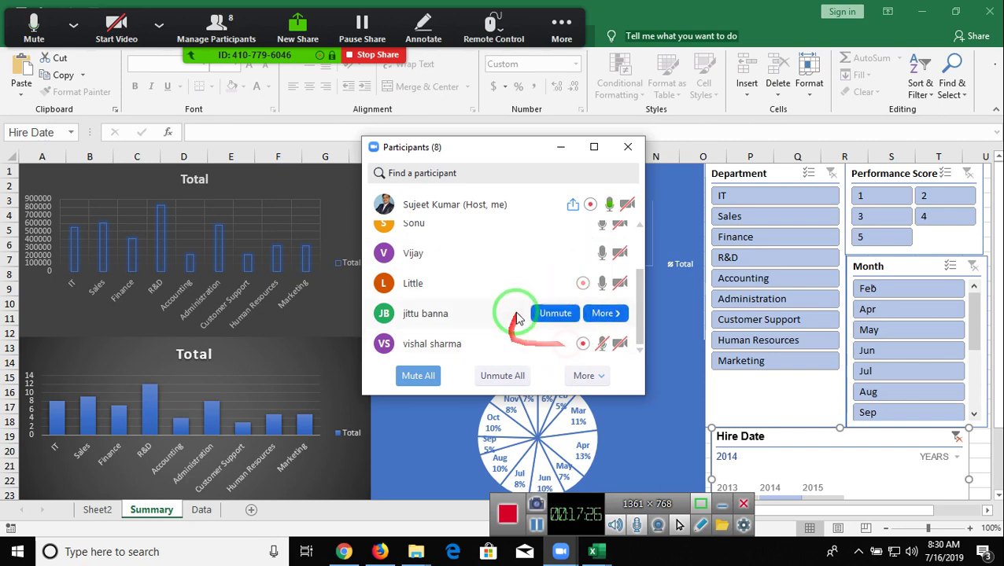
# Unmute all, then mute all participants with confirmation, and close the participant list.
pyautogui.click(507, 375)
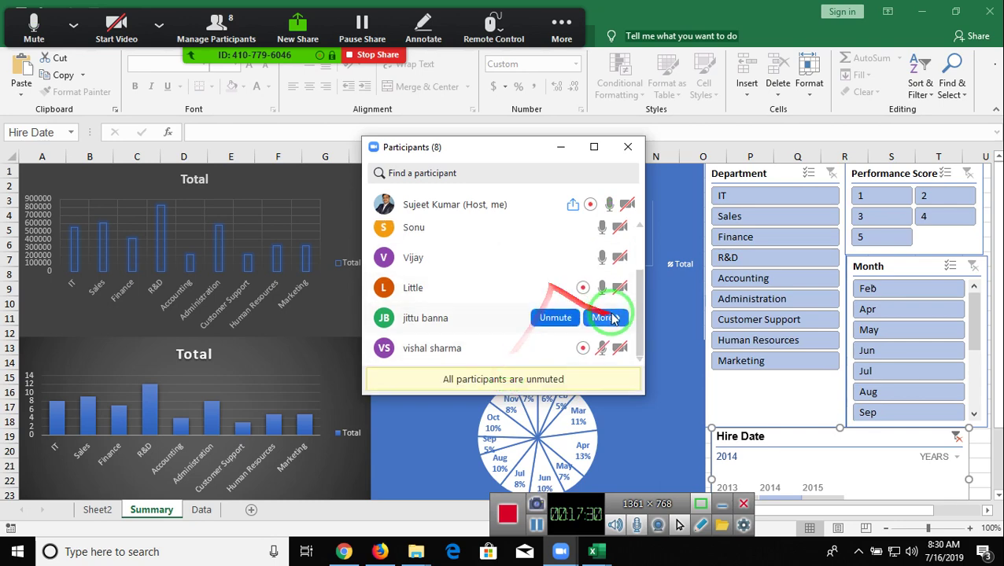
pyautogui.moveTo(641, 324); pyautogui.dragTo(634, 264)
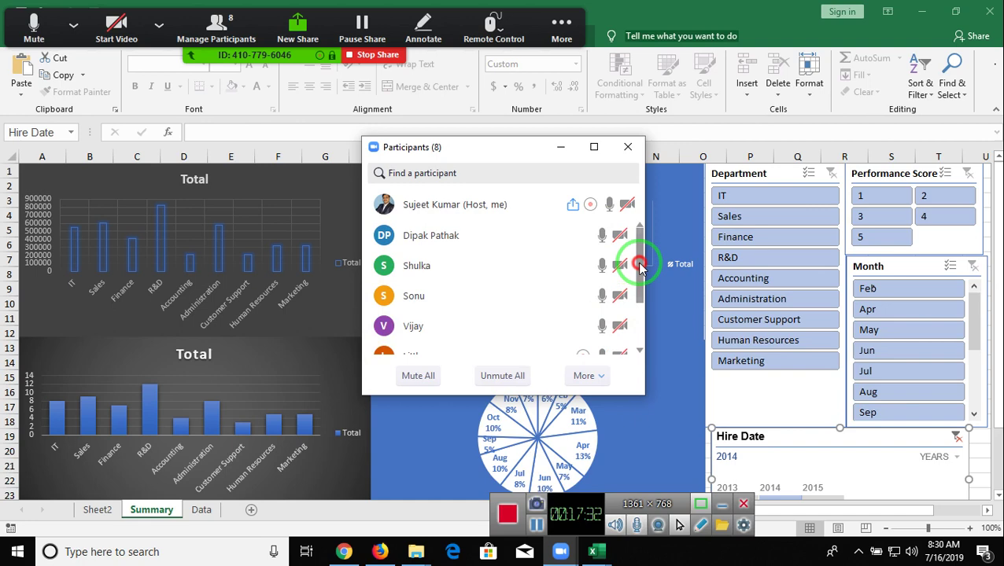
pyautogui.click(429, 375)
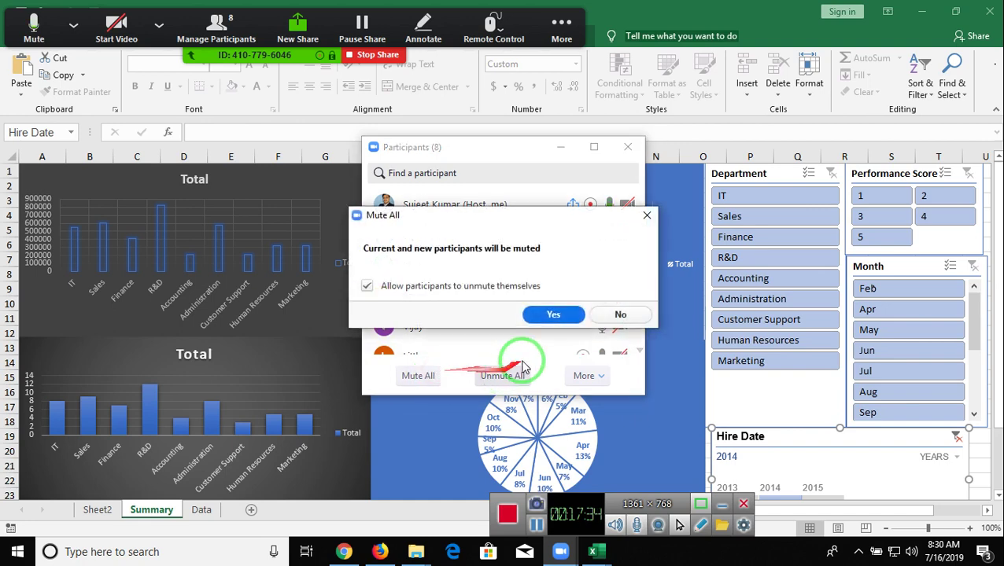
pyautogui.click(543, 315)
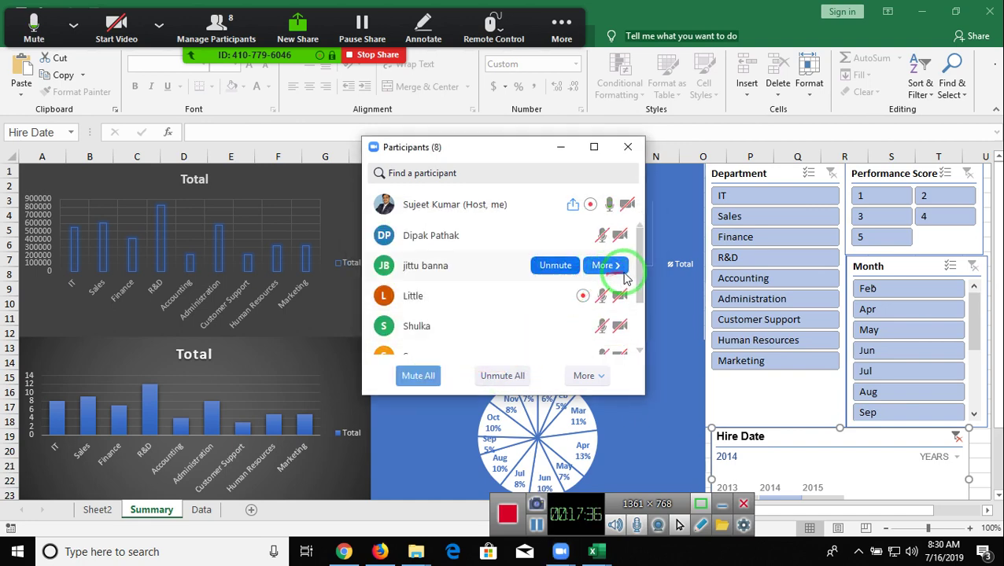
pyautogui.moveTo(641, 272); pyautogui.dragTo(642, 321)
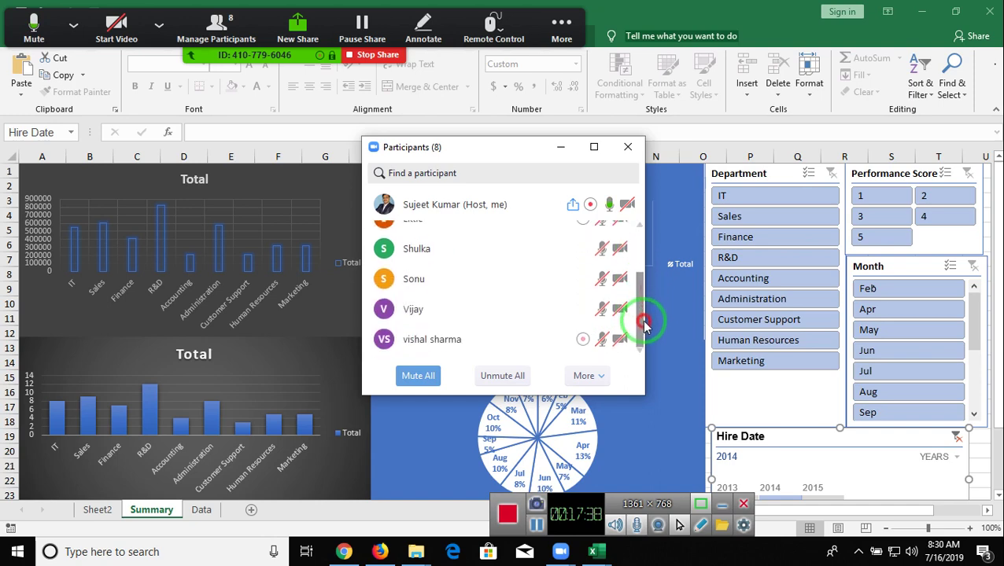
pyautogui.click(627, 148)
pyautogui.moveTo(307, 291)
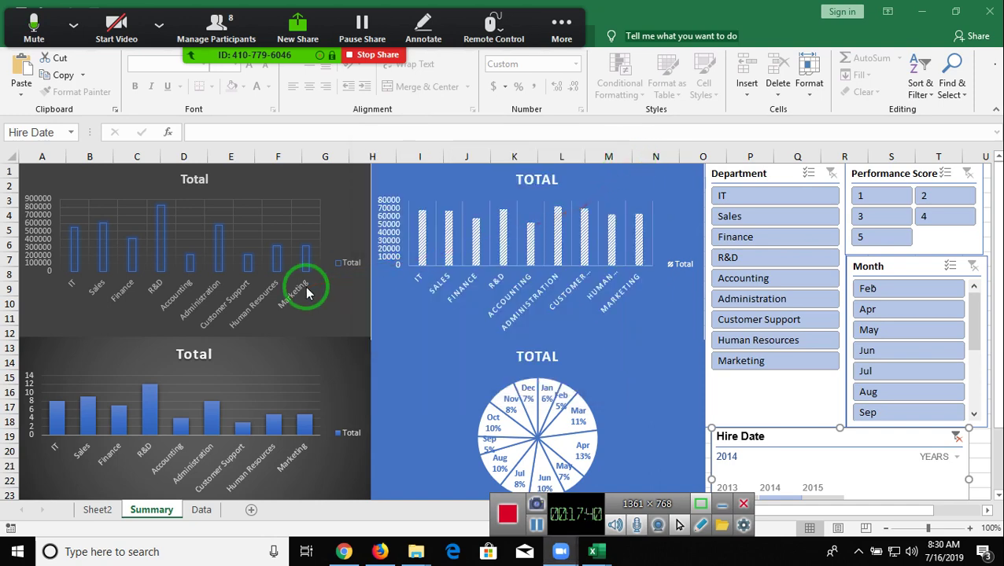
# Review the pivot tables on Sheet2, return to Summary, and move to the Data sheet.
pyautogui.scroll(-5, 305, 286)
pyautogui.scroll(2, 305, 286)
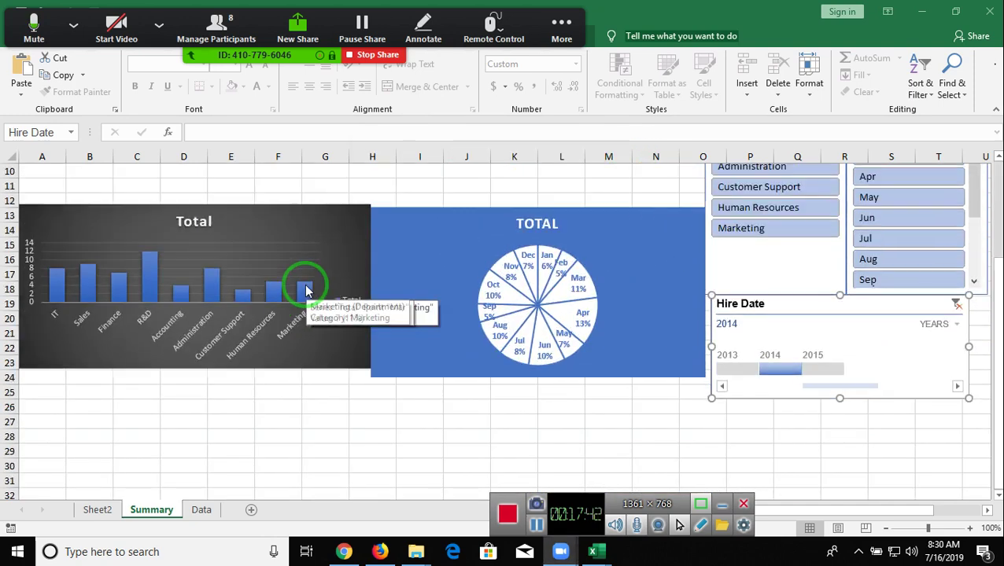
pyautogui.scroll(3, 305, 286)
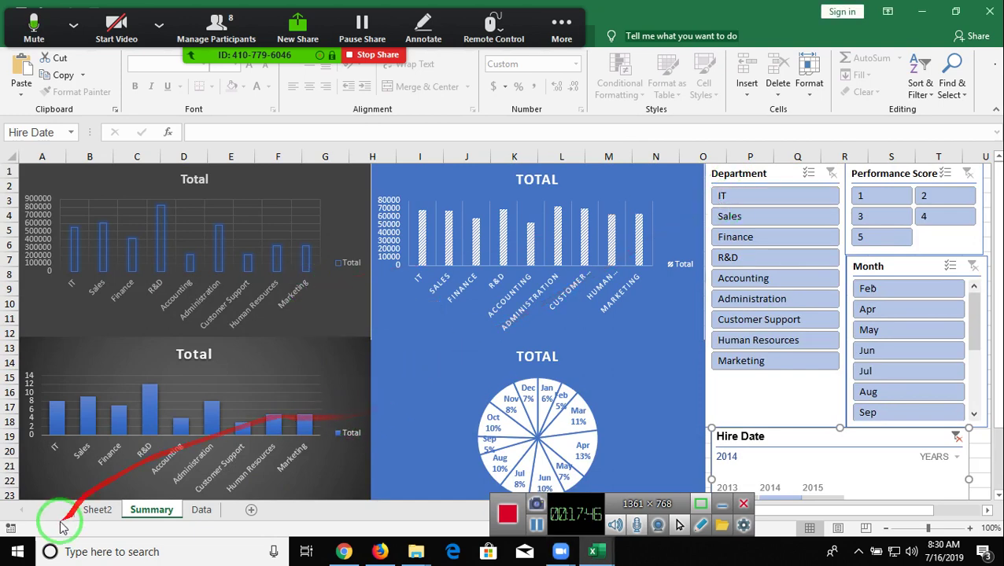
pyautogui.click(96, 510)
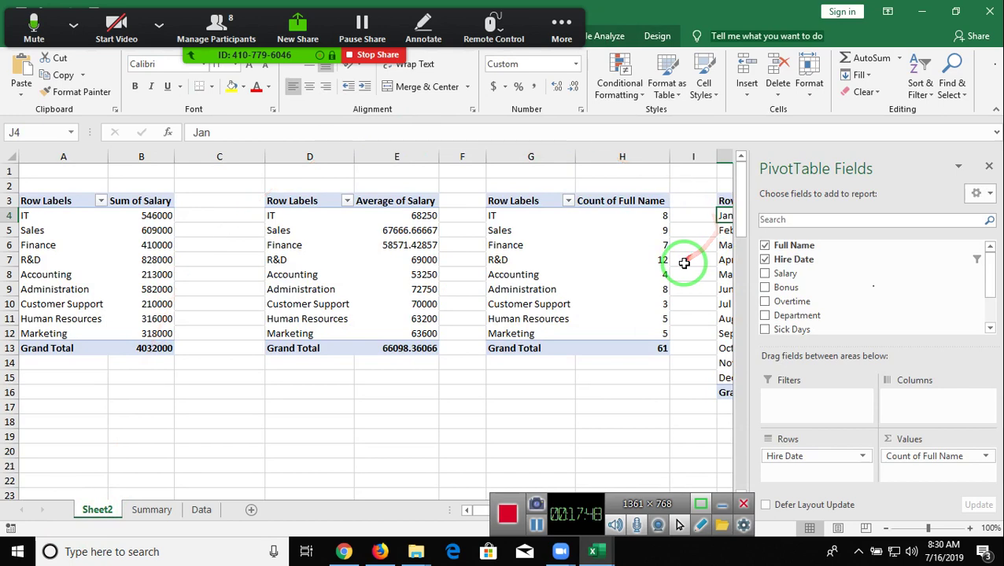
pyautogui.click(151, 509)
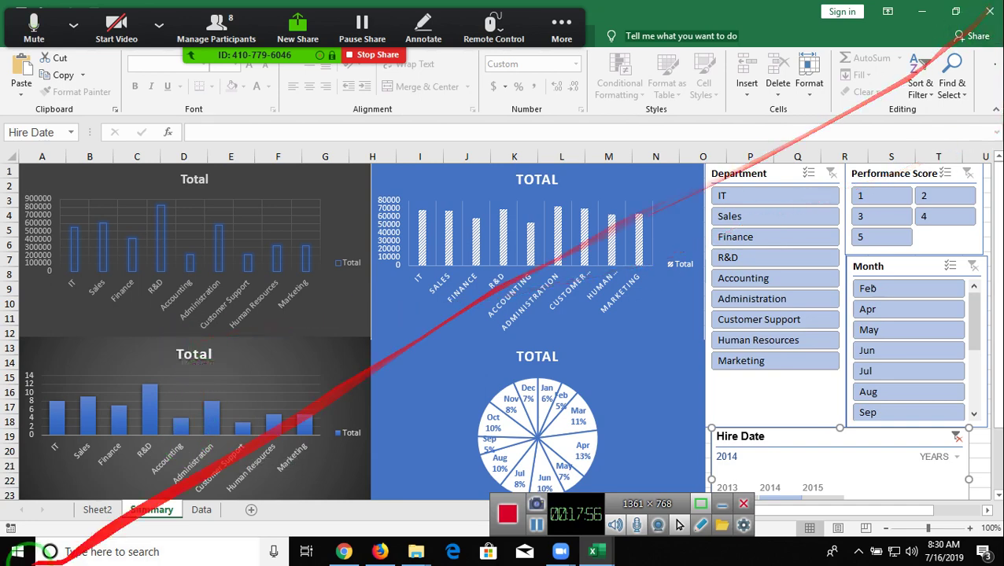
pyautogui.click(201, 509)
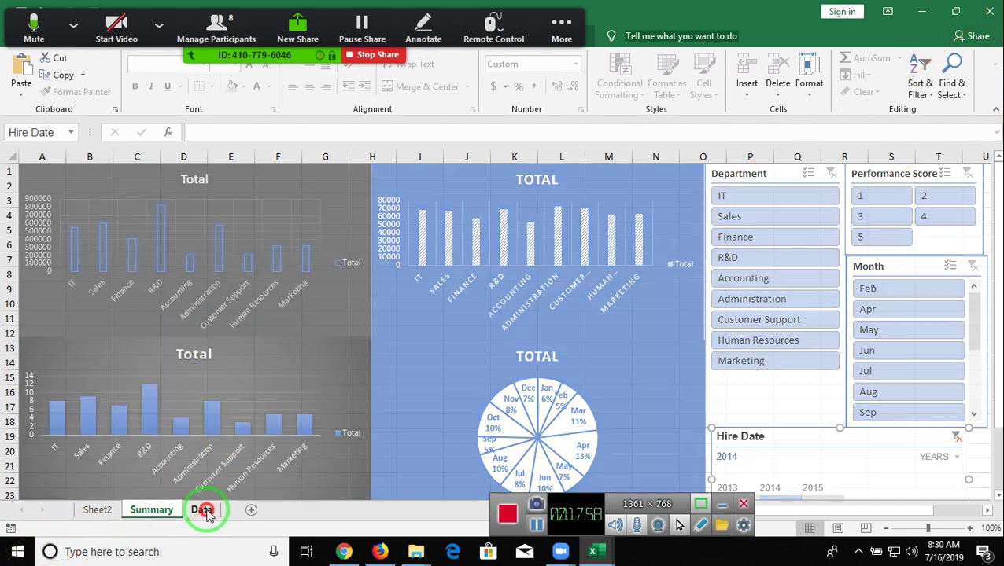
# Copy the employee data range A1:I100 into a new worksheet.
pyautogui.press('Right')
pyautogui.press('Right')
pyautogui.press('Right')
pyautogui.press('Right')
pyautogui.press('Right')
pyautogui.press('Right')
pyautogui.press('Right')
pyautogui.press('Right')
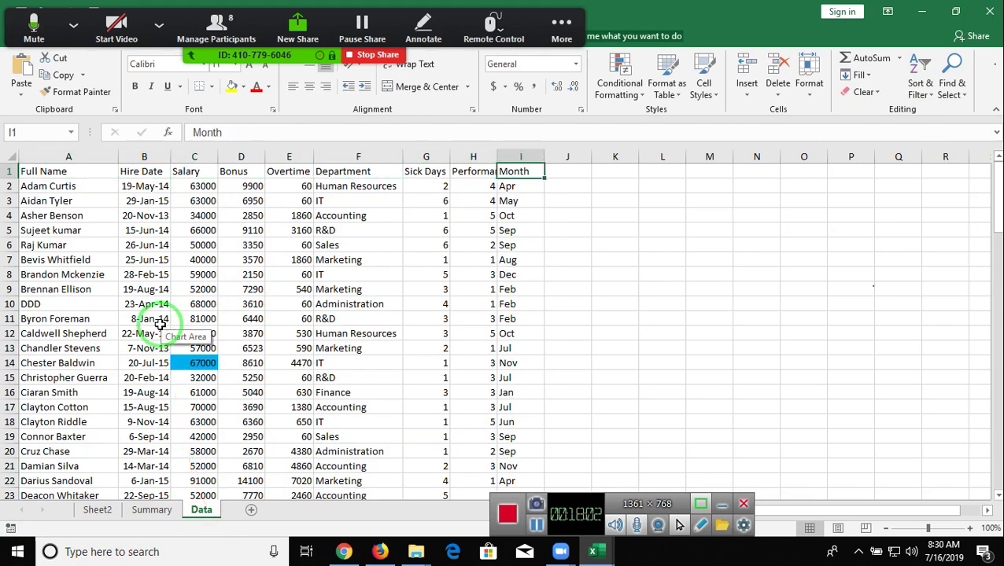
pyautogui.press('Home')
pyautogui.hotkey('ctrl', 'shift', 'Right')
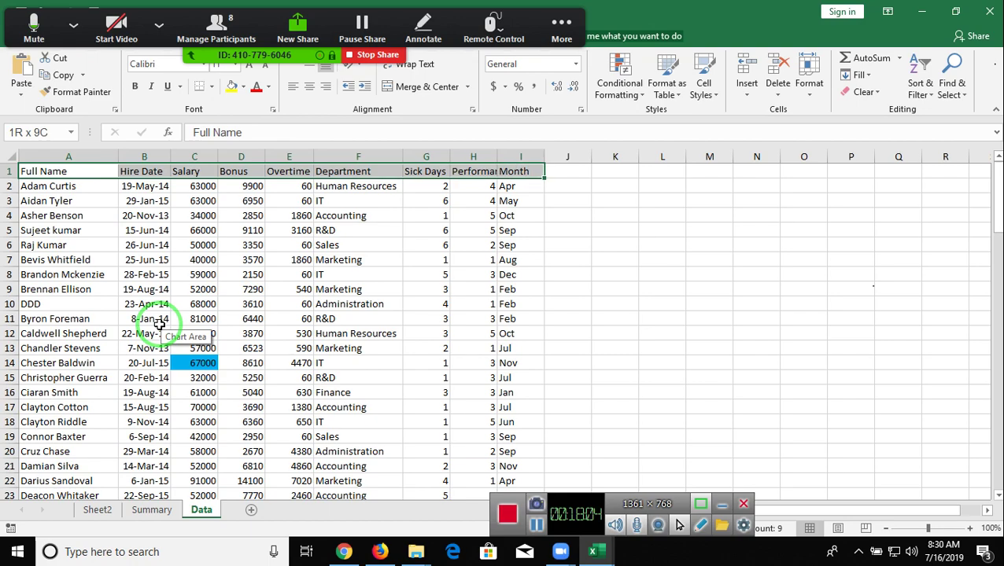
pyautogui.hotkey('ctrl', 'shift', 'Down')
pyautogui.hotkey('ctrl', 'c')
pyautogui.click(250, 508)
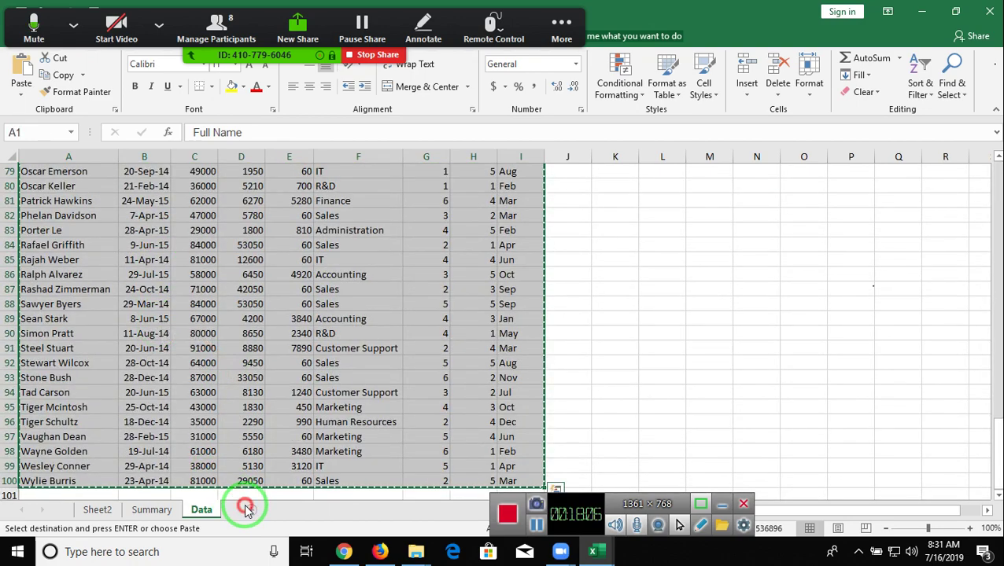
pyautogui.hotkey('ctrl', 'v')
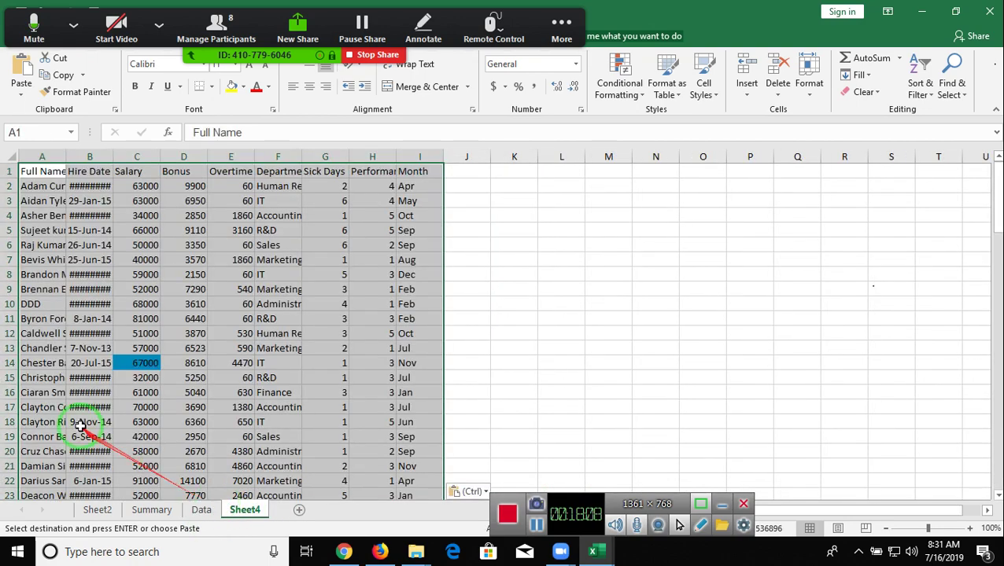
# Auto-fit the pasted columns, widen column B, and add AutoFilter arrows to the headers.
pyautogui.doubleClick(67, 155)
pyautogui.moveTo(163, 162); pyautogui.dragTo(170, 162)
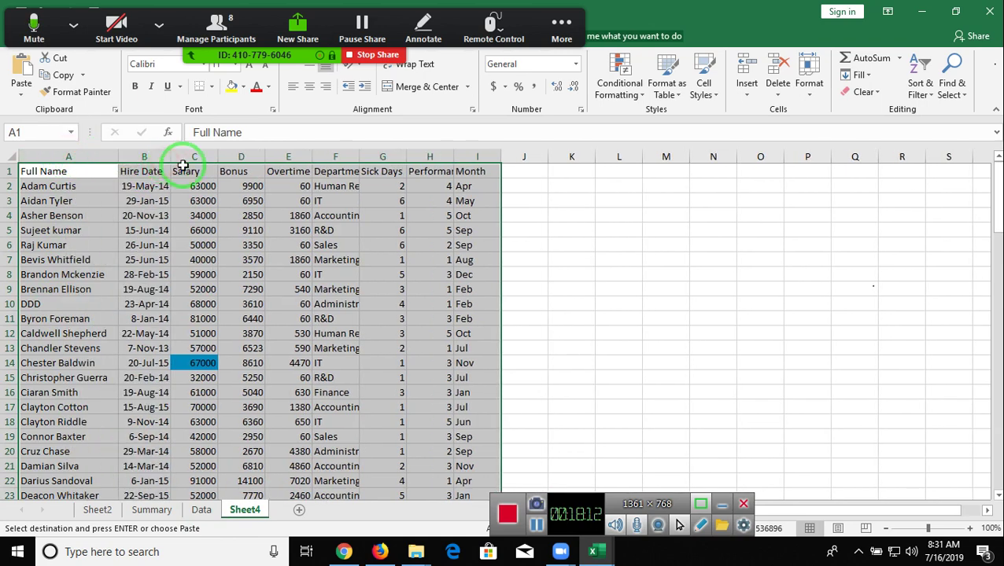
pyautogui.click(274, 189)
pyautogui.click(269, 170)
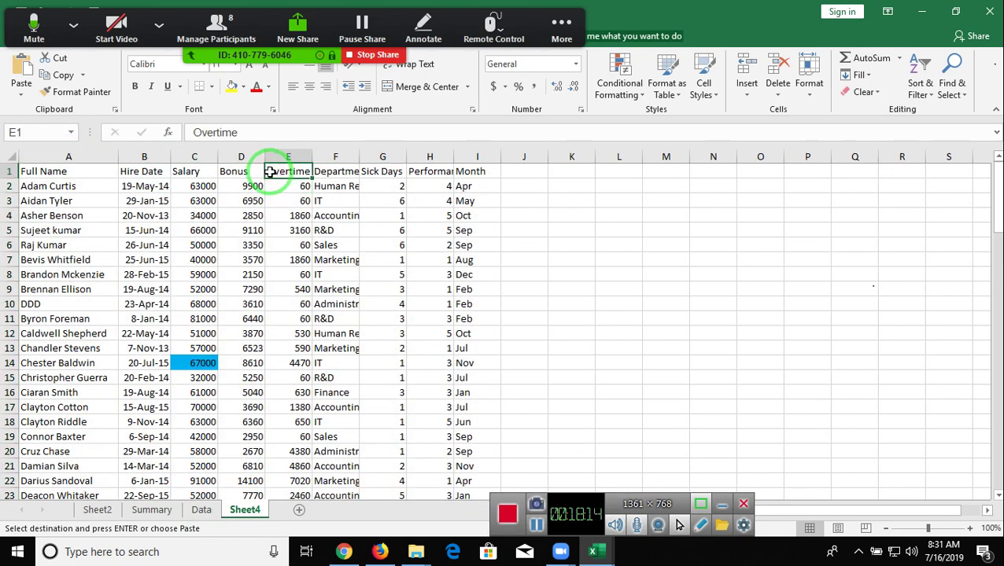
pyautogui.hotkey('ctrl', 'shift', 'l')
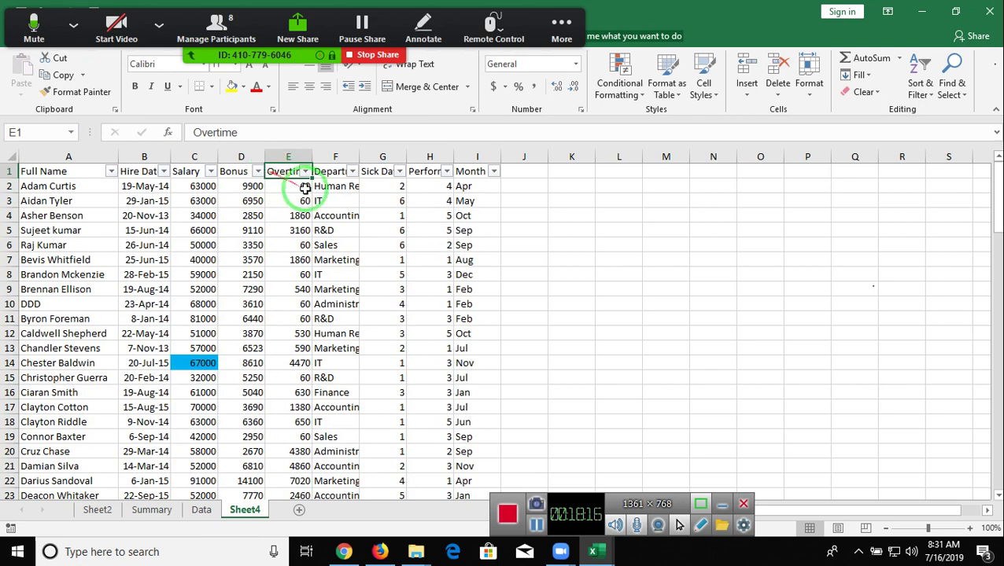
pyautogui.click(353, 172)
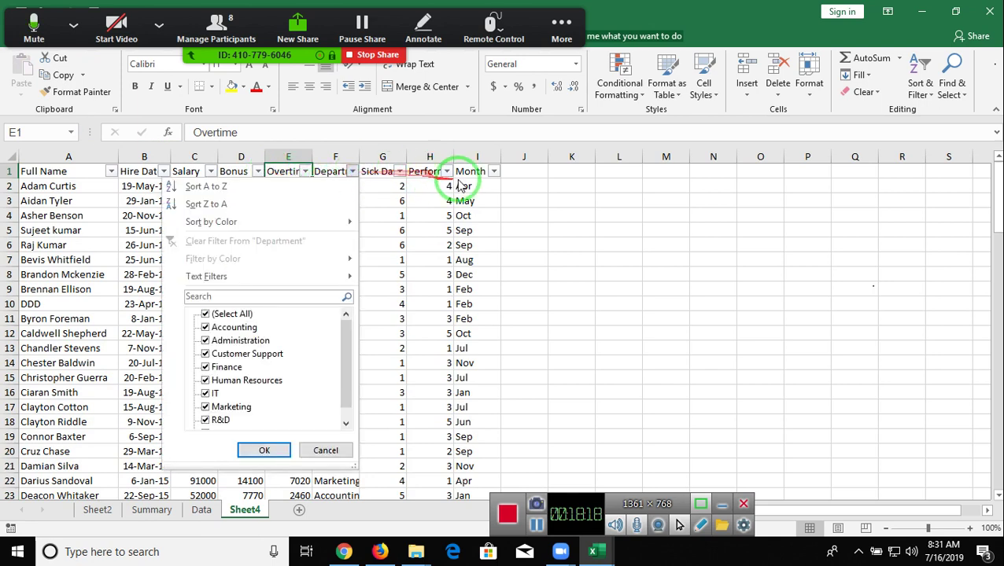
pyautogui.click(491, 182)
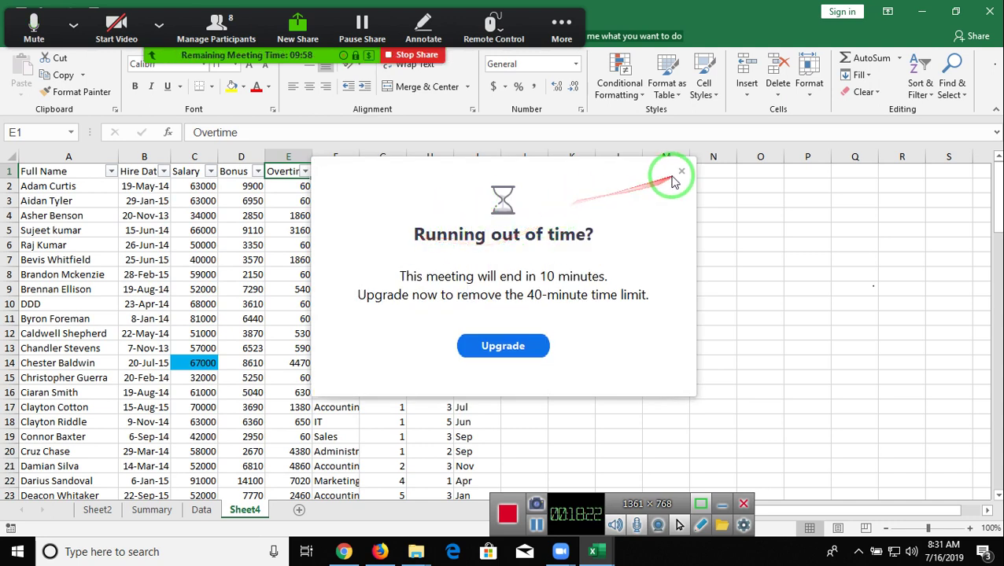
# Close Zoom's 'Running out of time?' warning popup.
pyautogui.click(681, 171)
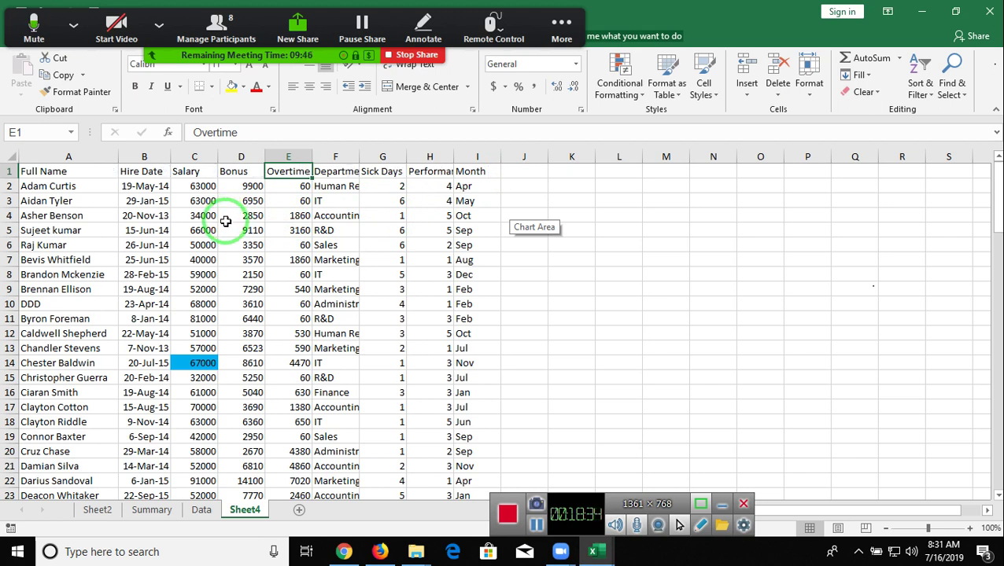
pyautogui.moveTo(148, 83); pyautogui.dragTo(126, 248)
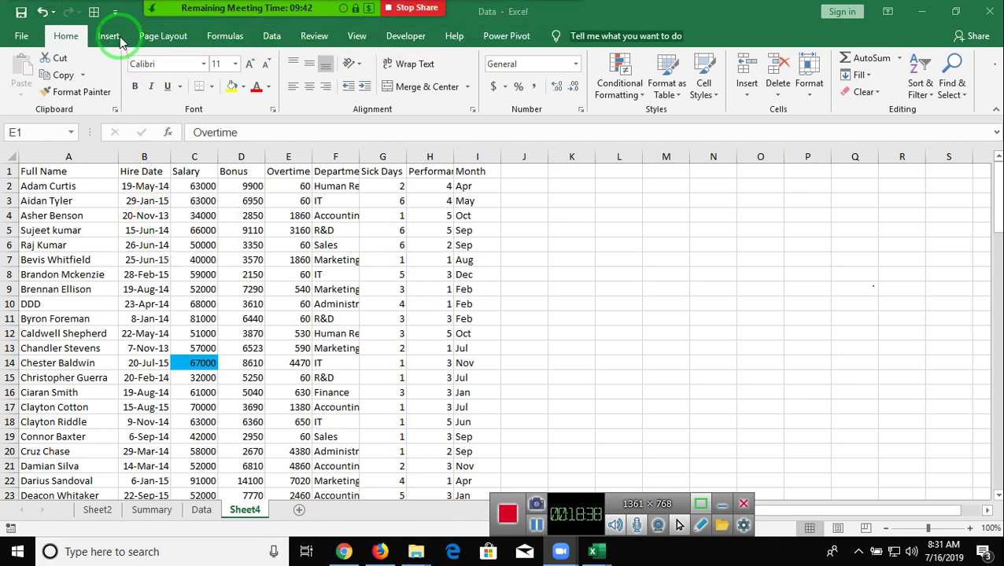
# Format the Sheet4 employee data as a table (Table1) with a medium blue banded style.
pyautogui.click(110, 36)
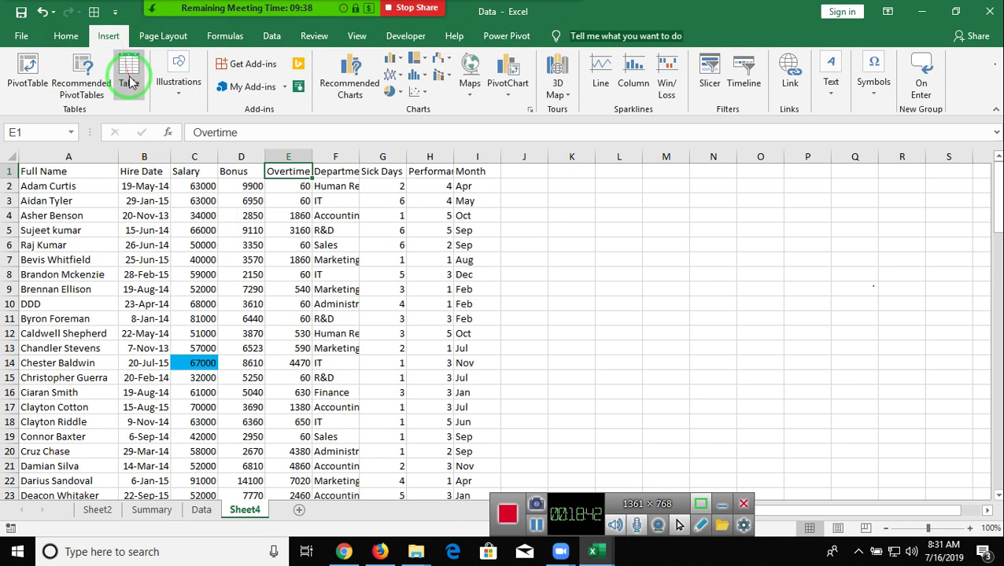
pyautogui.click(66, 36)
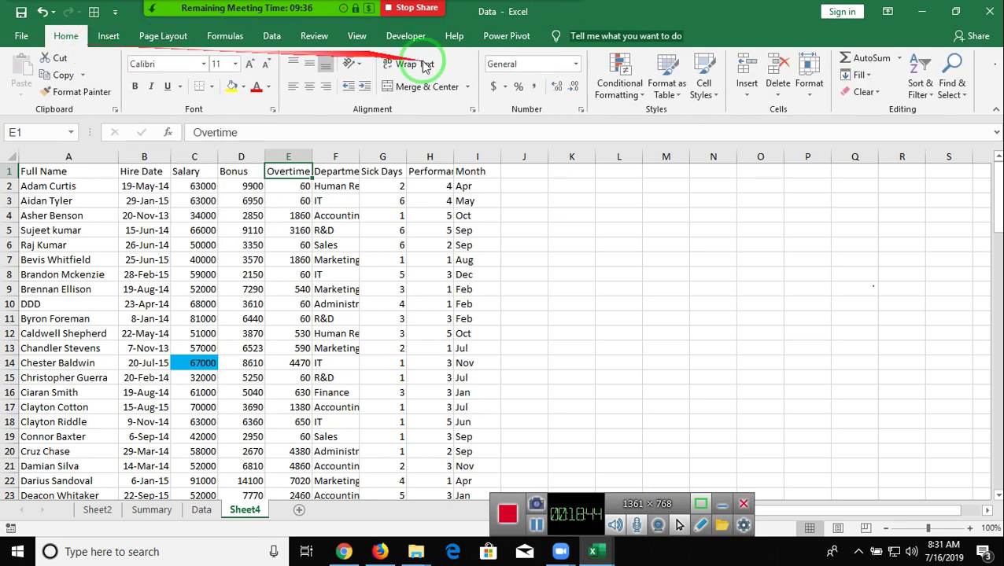
pyautogui.click(668, 77)
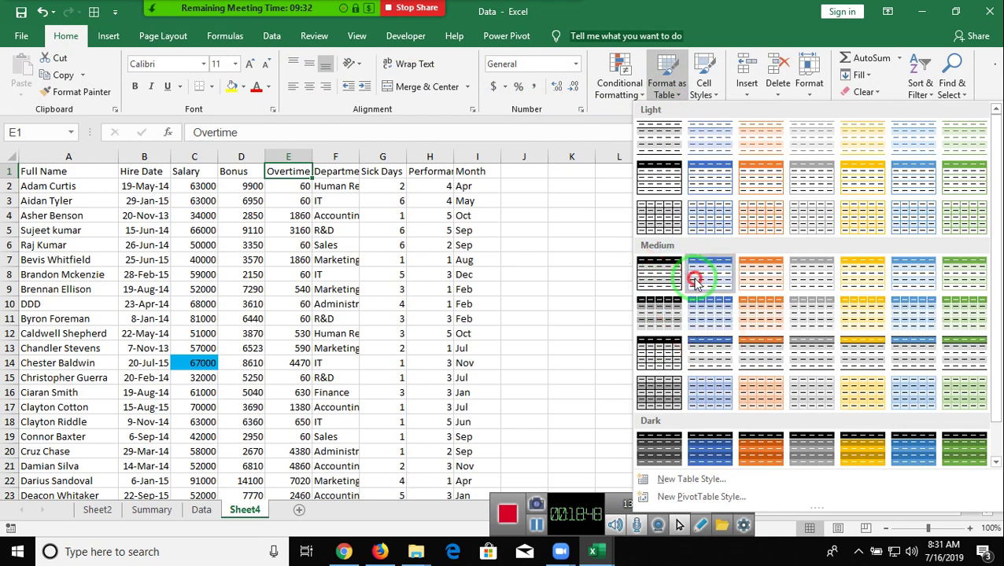
pyautogui.click(696, 282)
pyautogui.click(732, 384)
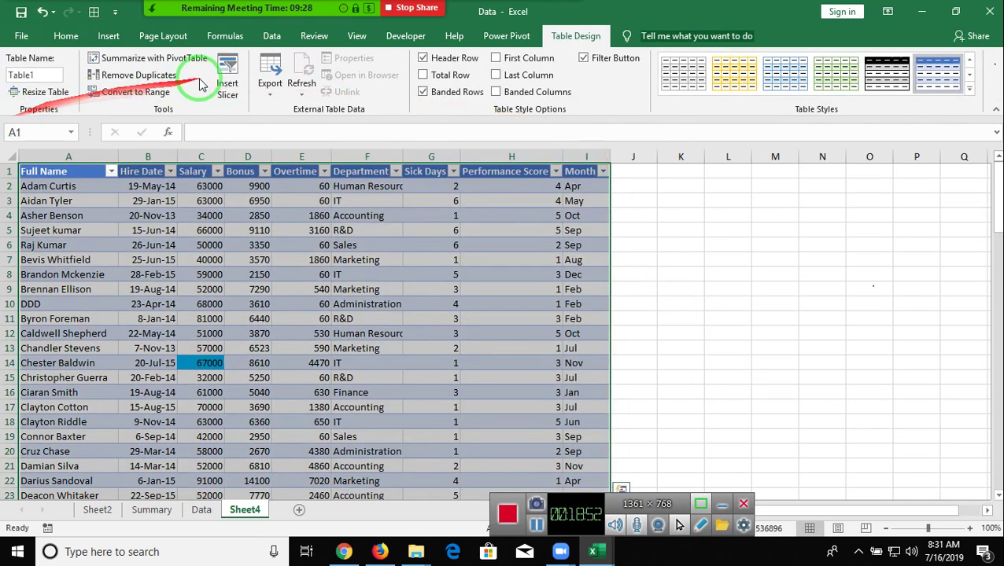
pyautogui.click(244, 81)
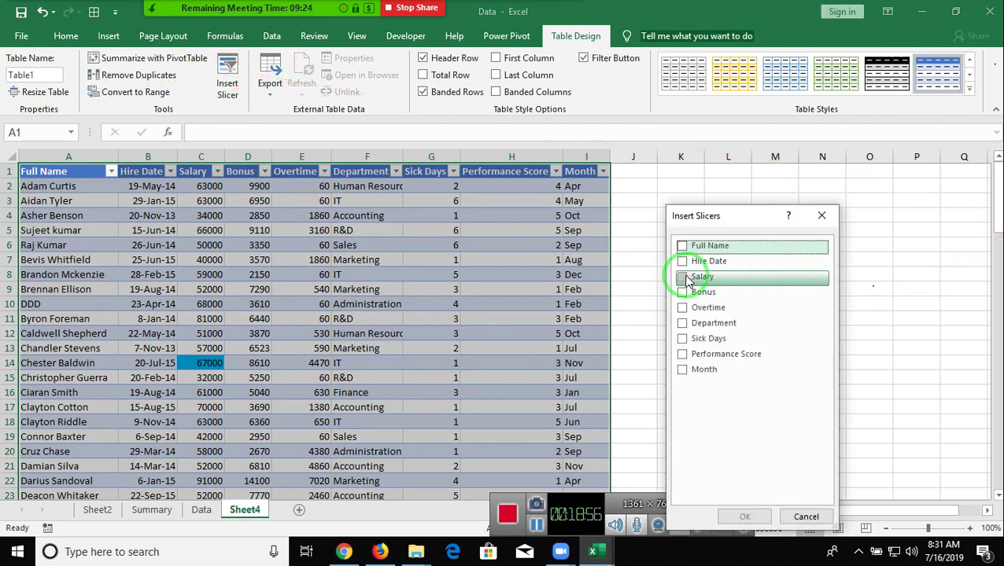
# Add Department and Month slicers side by side, test the Feb filter, then clear it.
pyautogui.click(682, 369)
pyautogui.click(682, 322)
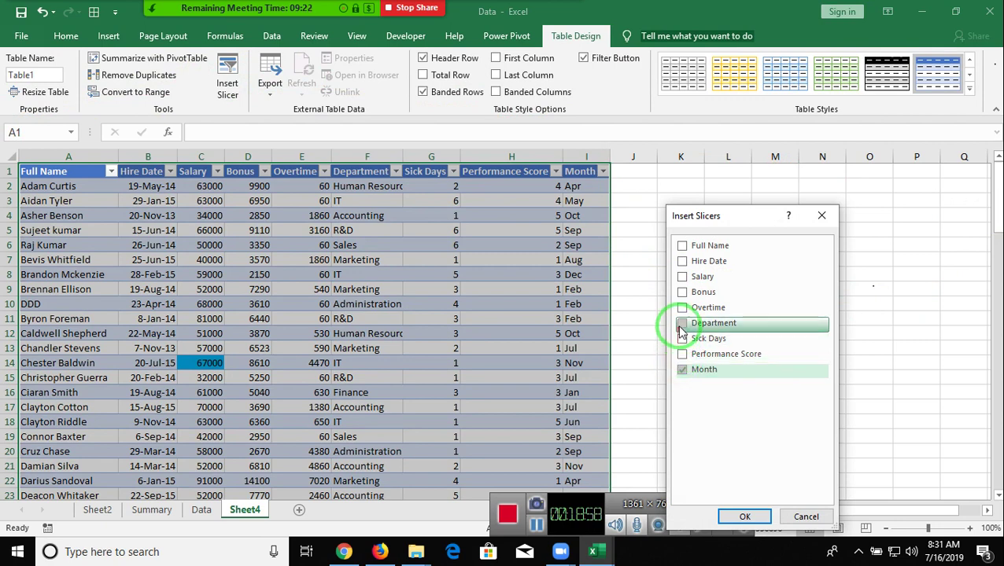
pyautogui.click(744, 516)
pyautogui.moveTo(526, 274); pyautogui.dragTo(859, 183)
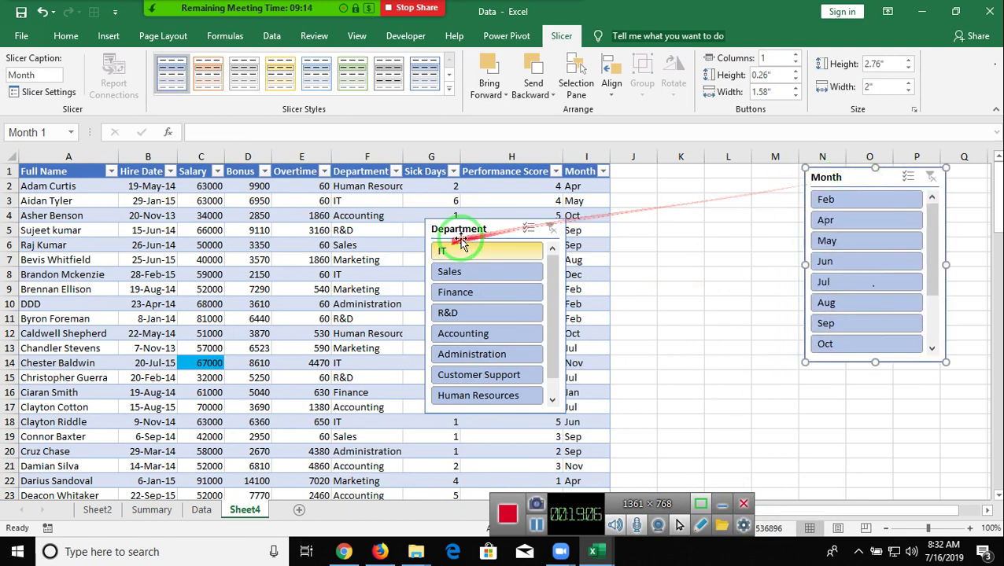
pyautogui.moveTo(461, 243); pyautogui.dragTo(708, 172)
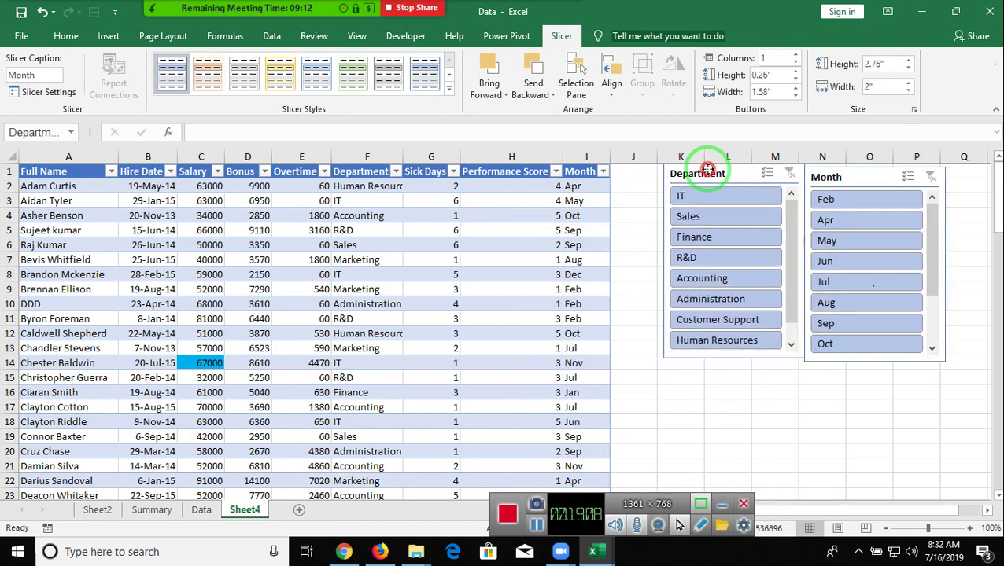
pyautogui.click(820, 406)
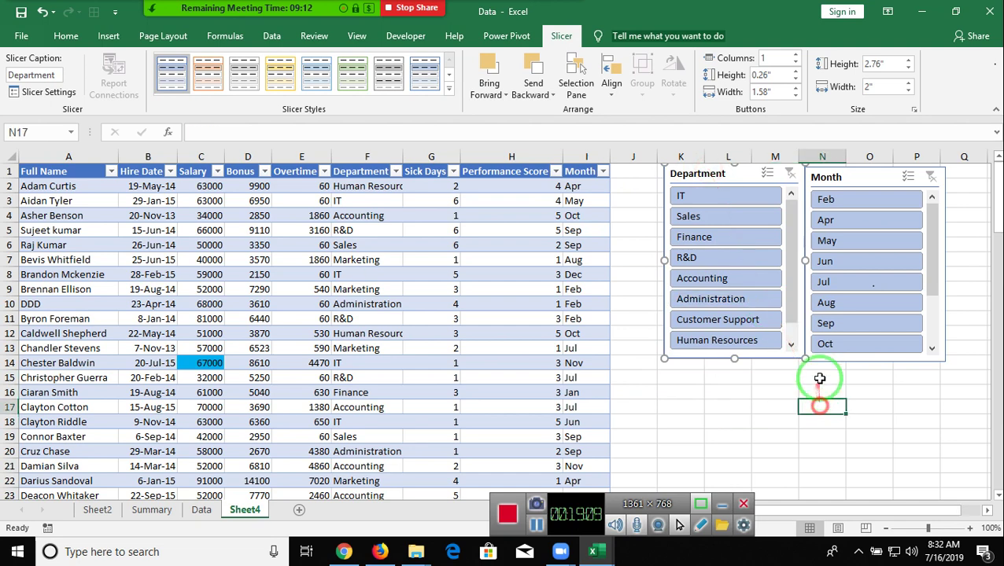
pyautogui.click(831, 206)
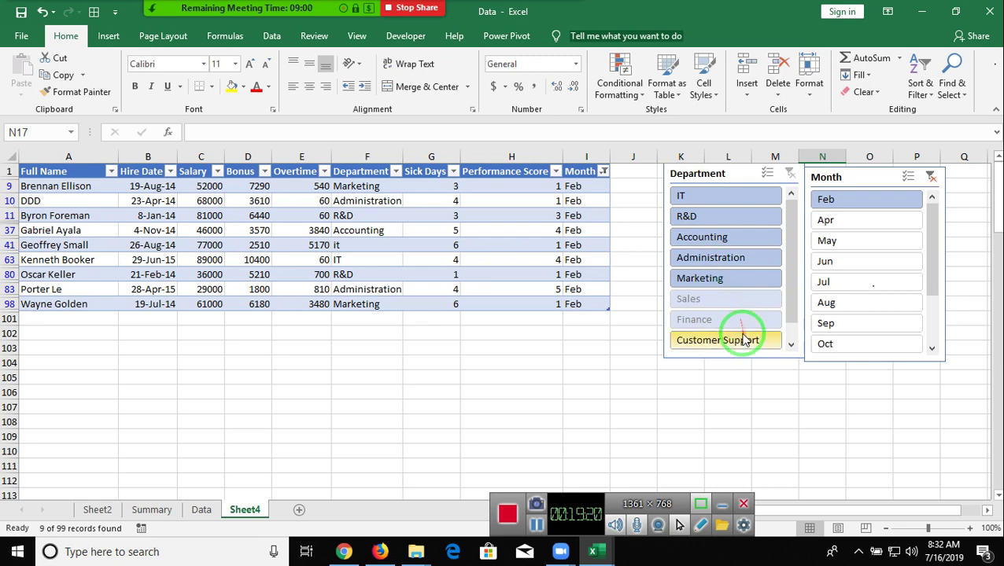
pyautogui.click(929, 178)
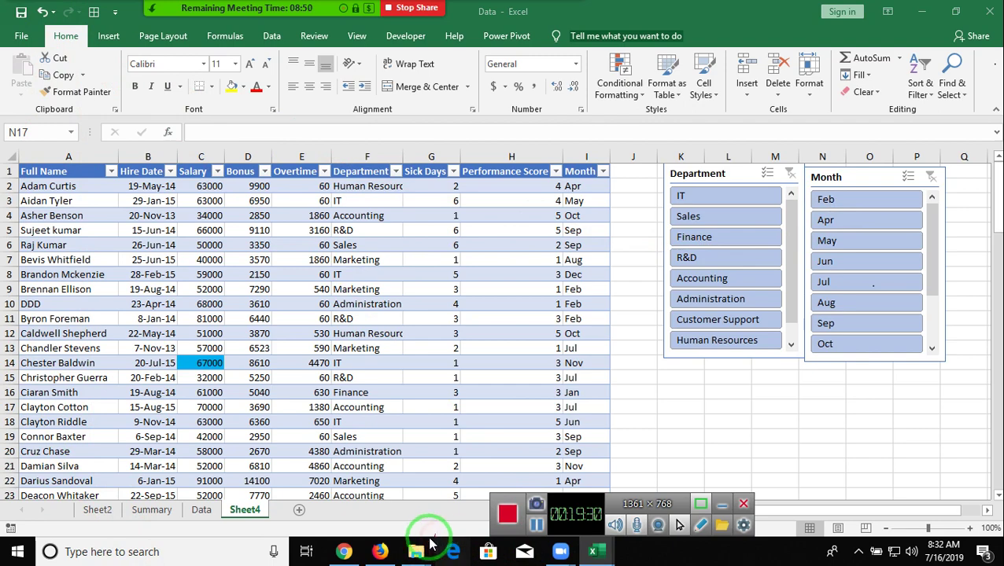
pyautogui.moveTo(416, 551)
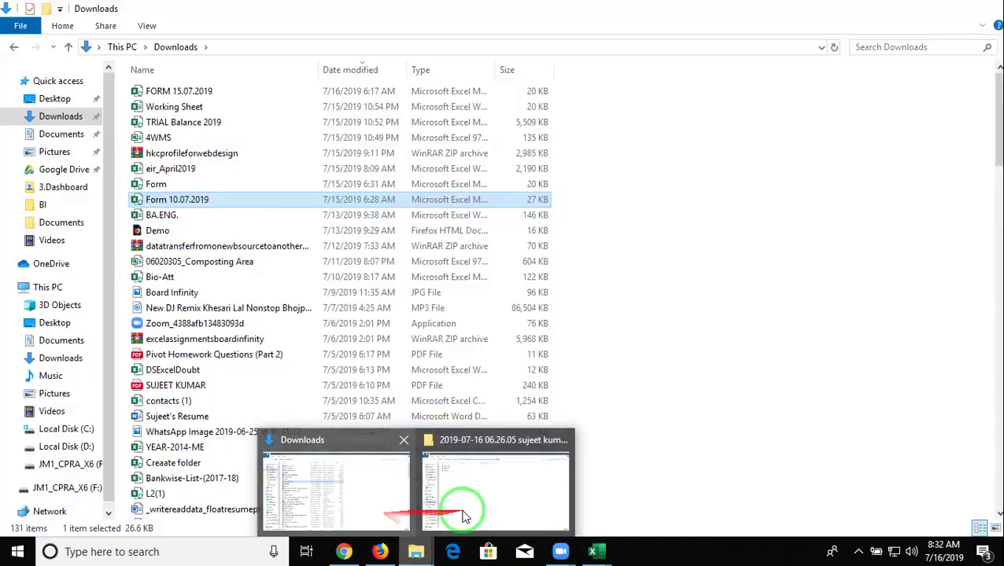
# Browse D: > Disk-3 > 3.Dashboard and open the 6.HUMAN RESOURCES DASHBOARD workbook.
pyautogui.click(508, 510)
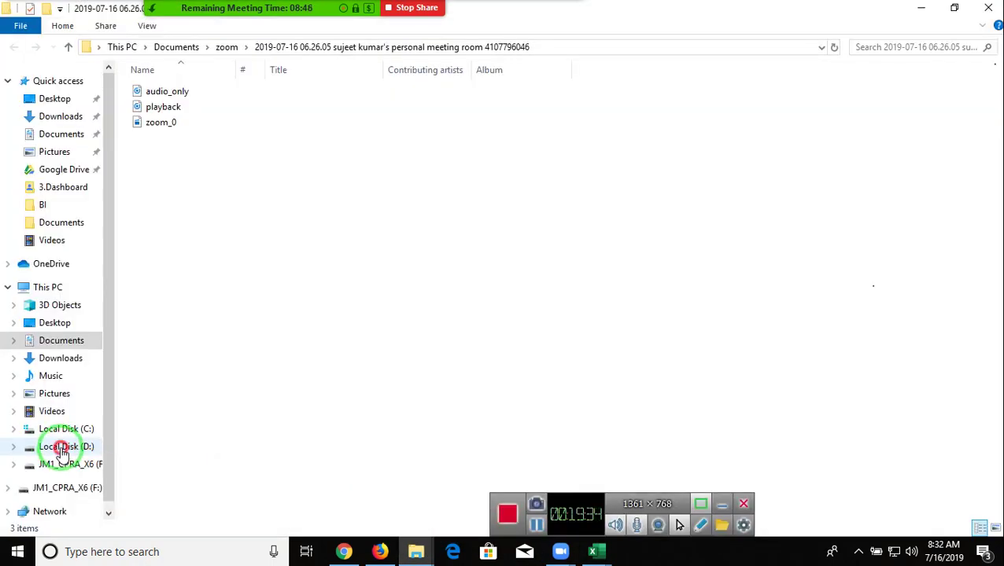
pyautogui.click(64, 447)
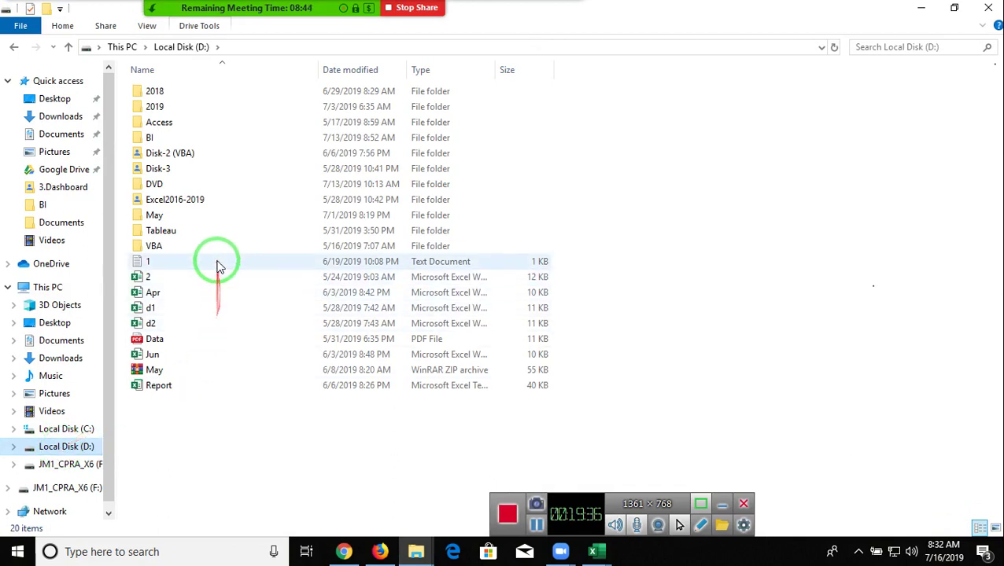
pyautogui.doubleClick(209, 167)
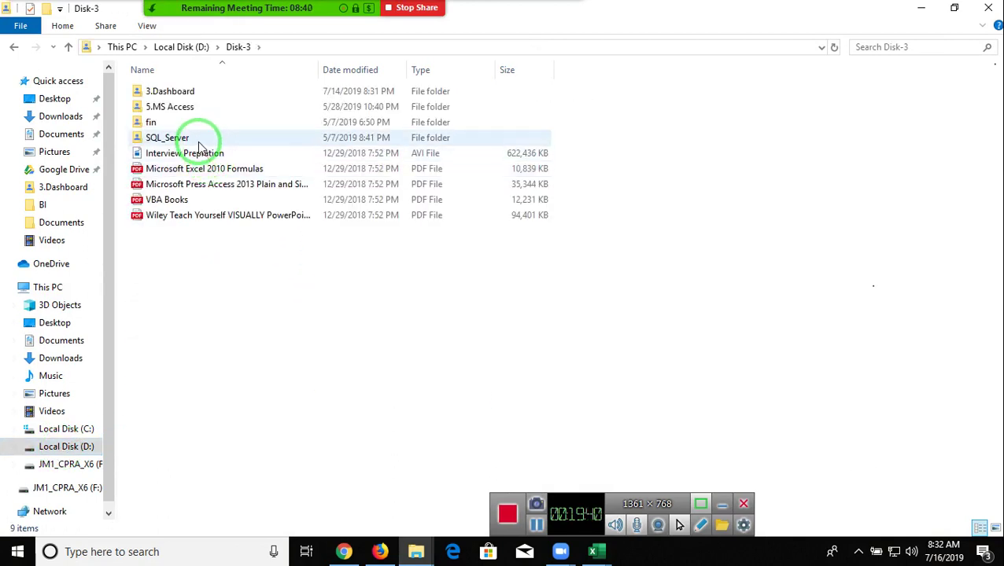
pyautogui.click(201, 92)
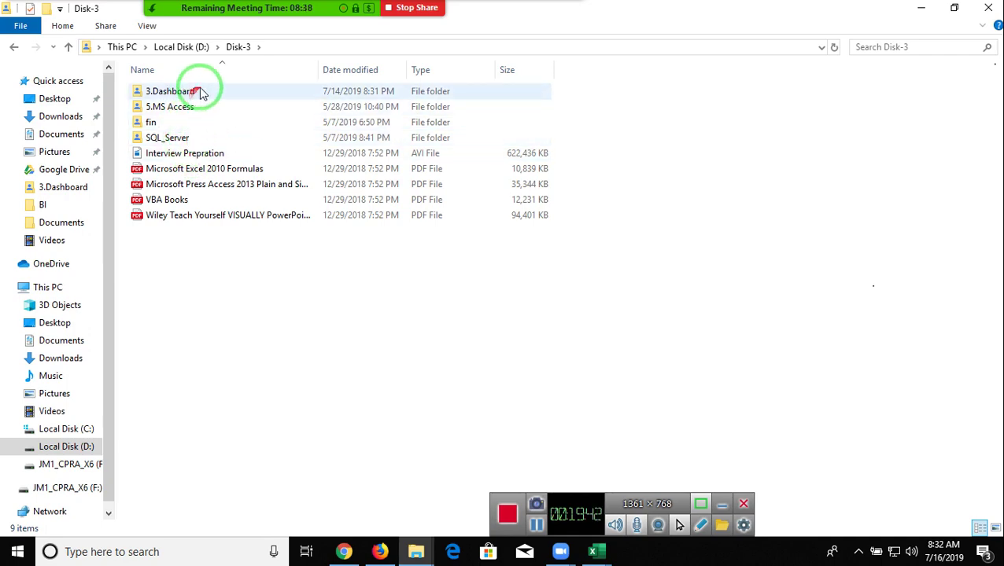
pyautogui.doubleClick(216, 91)
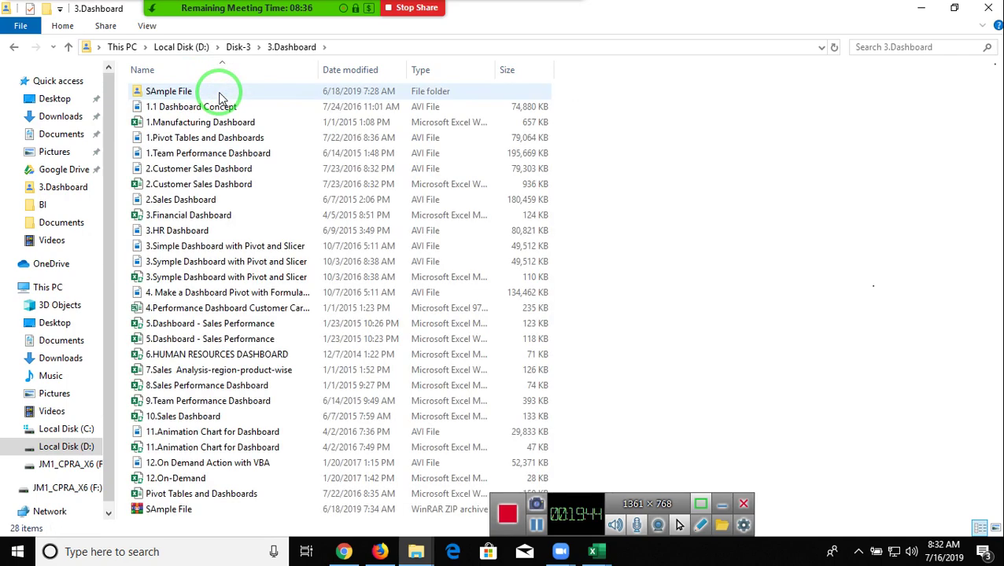
pyautogui.click(201, 356)
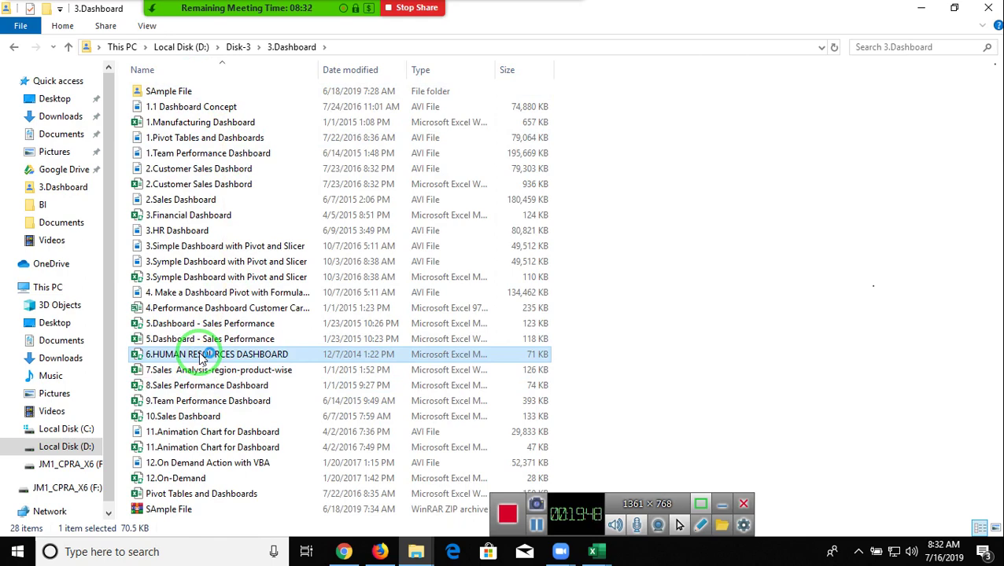
pyautogui.doubleClick(203, 356)
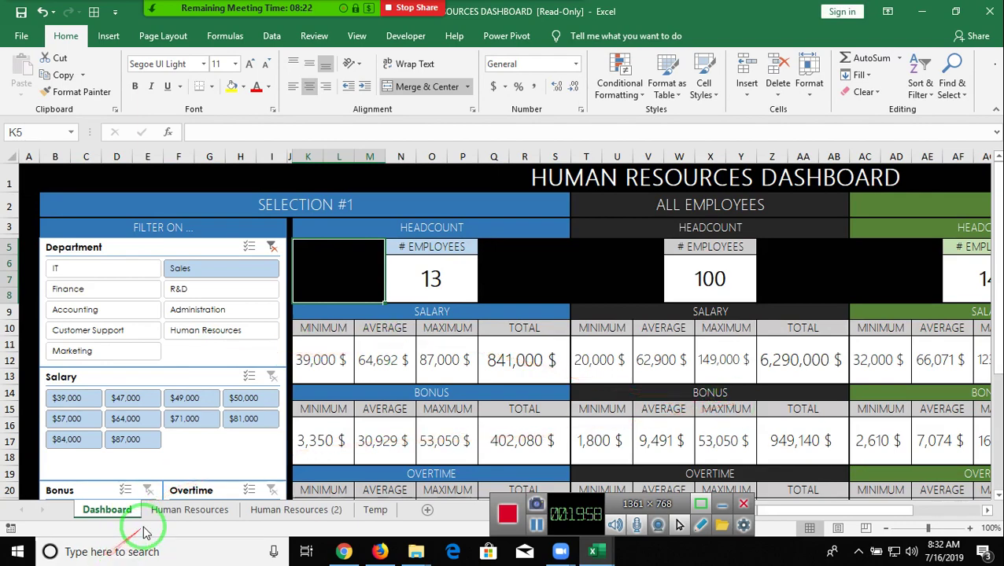
# On the Human Resources sheet, clear the Sales Department filter, then return to the Dashboard.
pyautogui.click(165, 514)
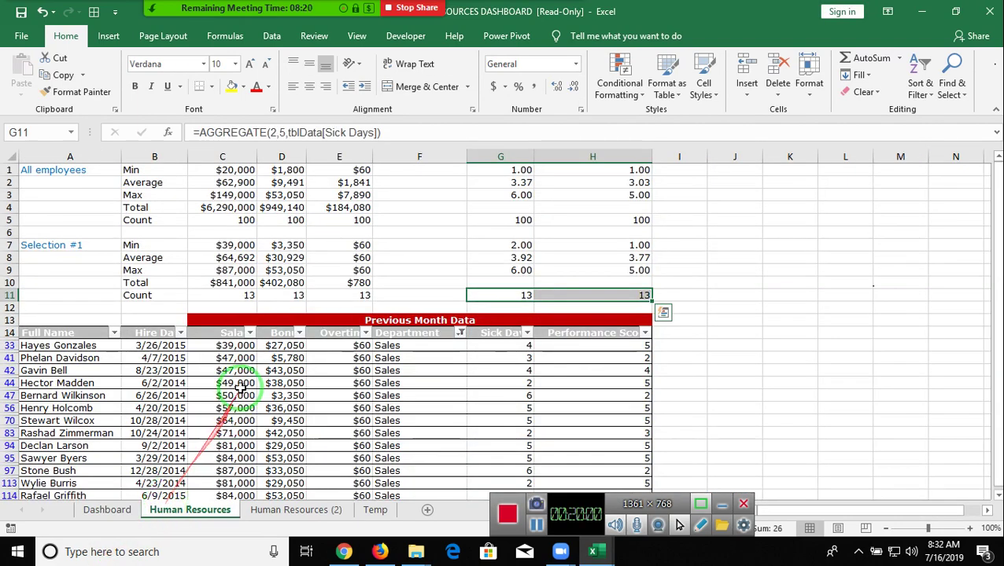
pyautogui.scroll(-2, 228, 377)
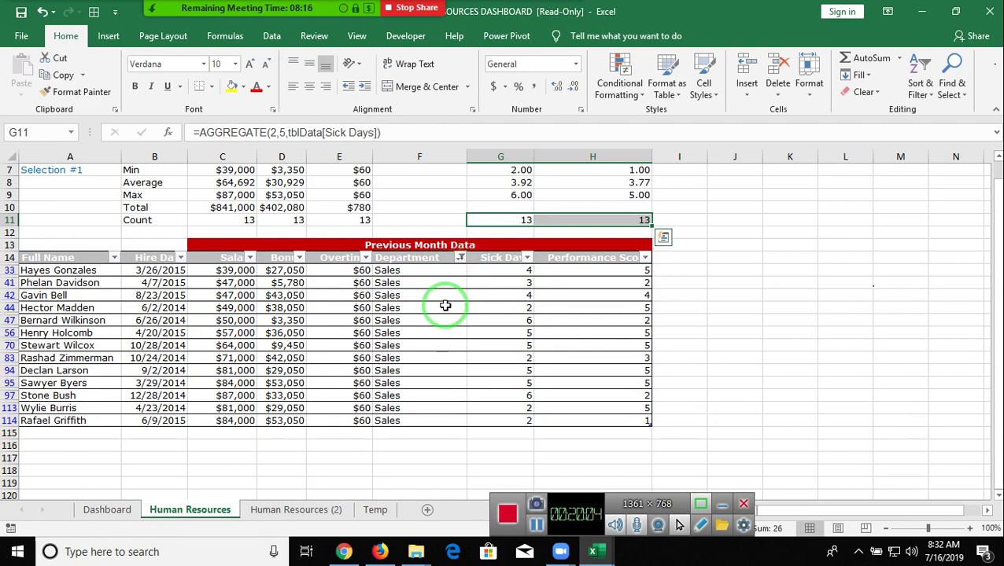
pyautogui.click(445, 305)
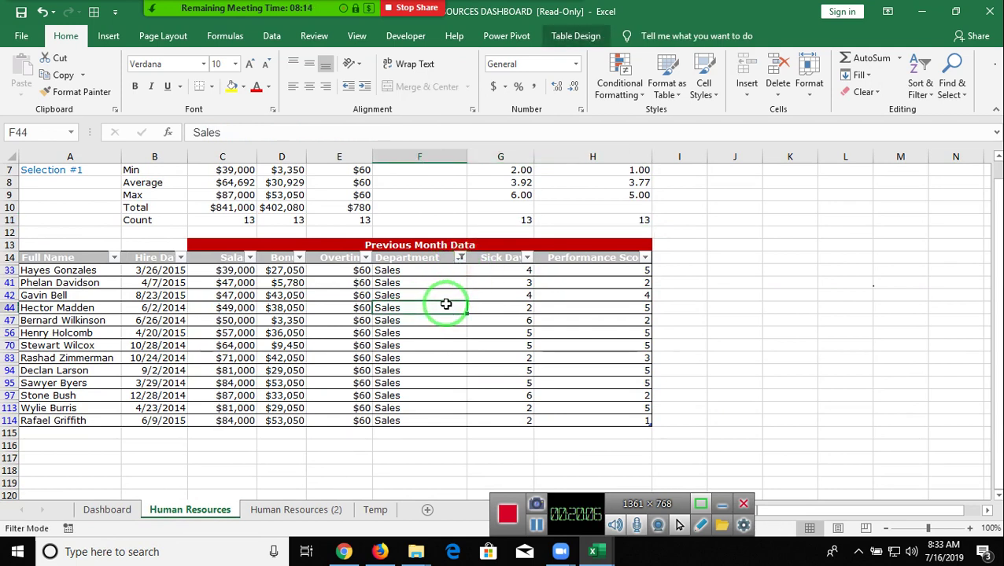
pyautogui.click(457, 260)
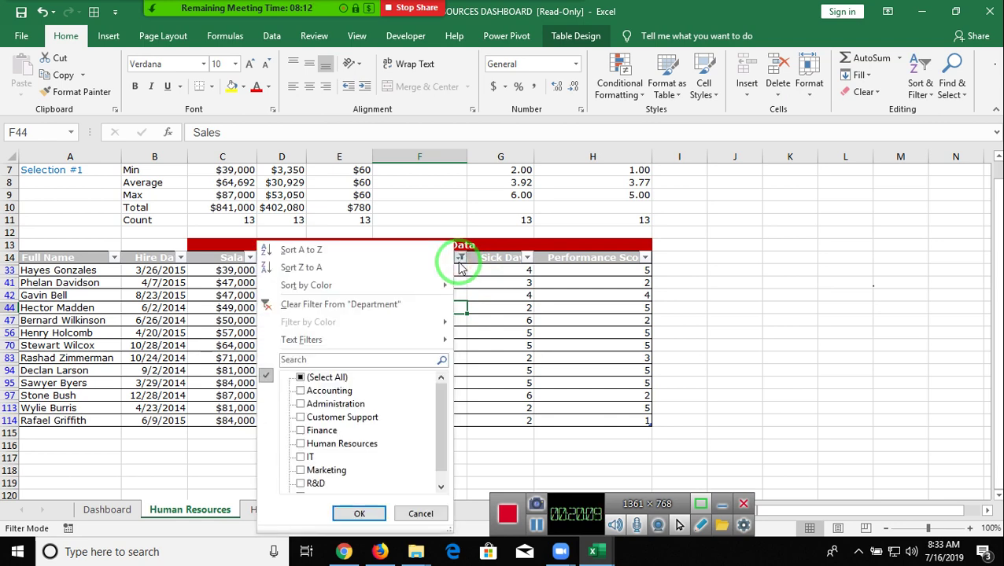
pyautogui.click(335, 306)
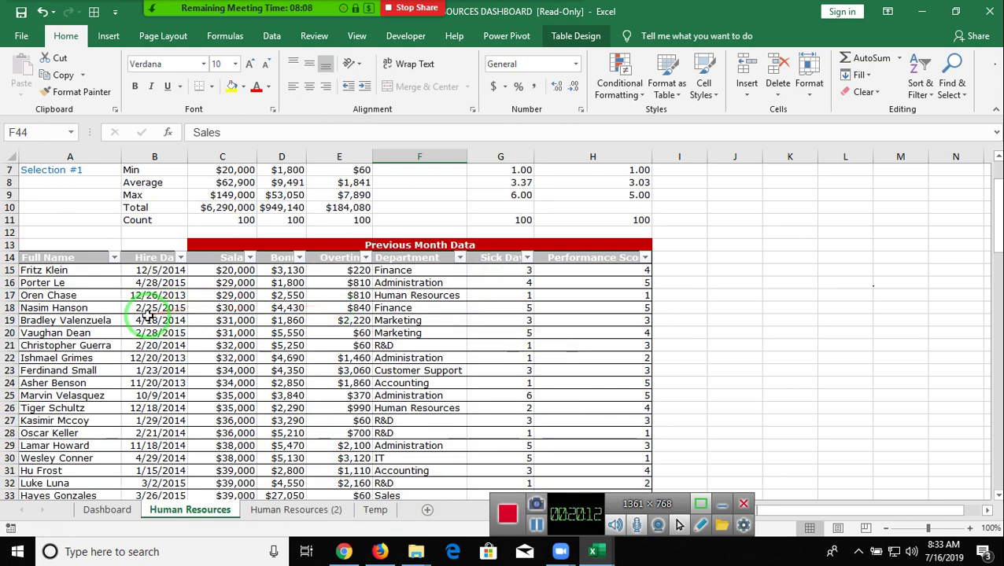
pyautogui.click(96, 261)
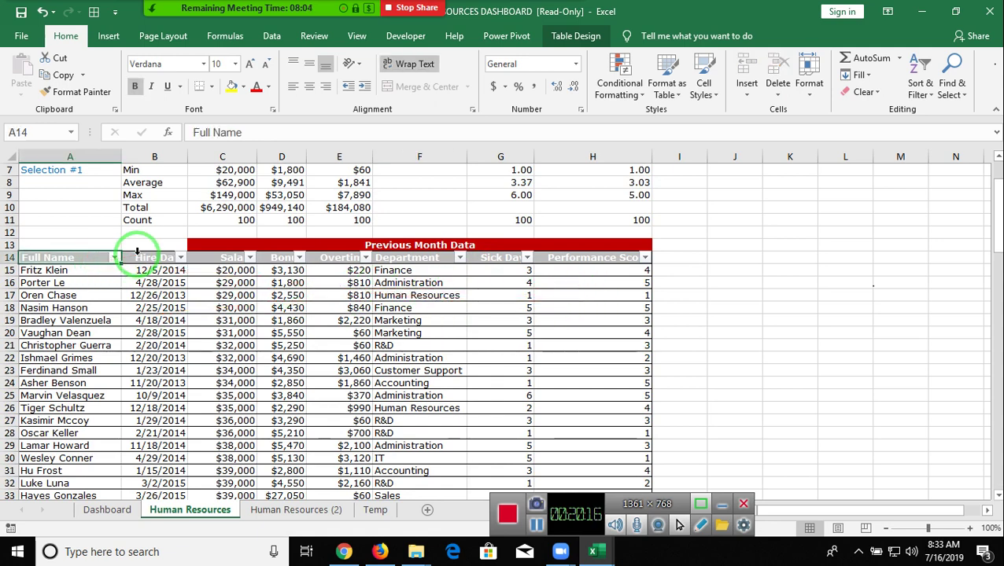
pyautogui.click(225, 258)
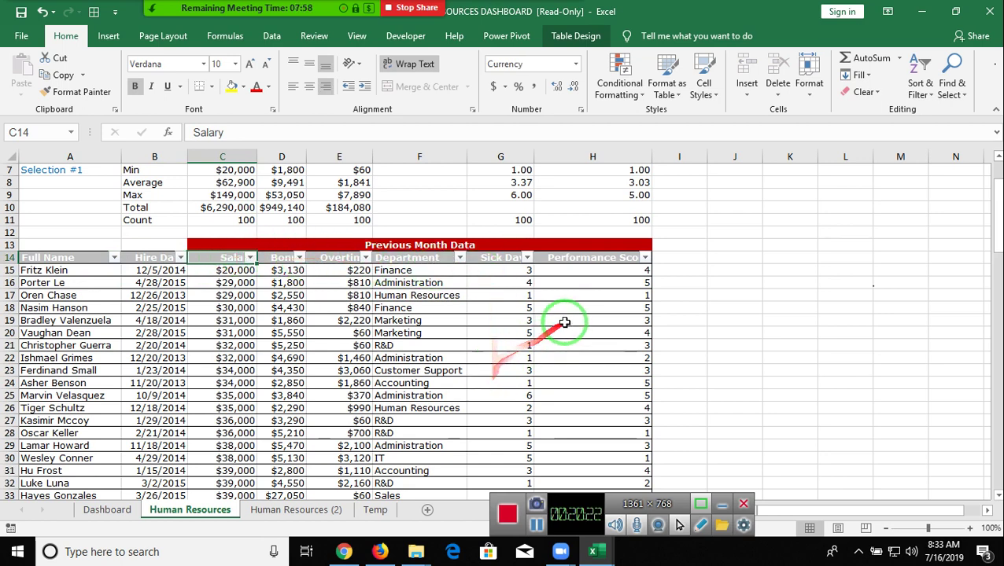
pyautogui.moveTo(550, 306)
pyautogui.mouseDown()
pyautogui.moveTo(44, 287)
pyautogui.moveTo(43, 308)
pyautogui.mouseUp()
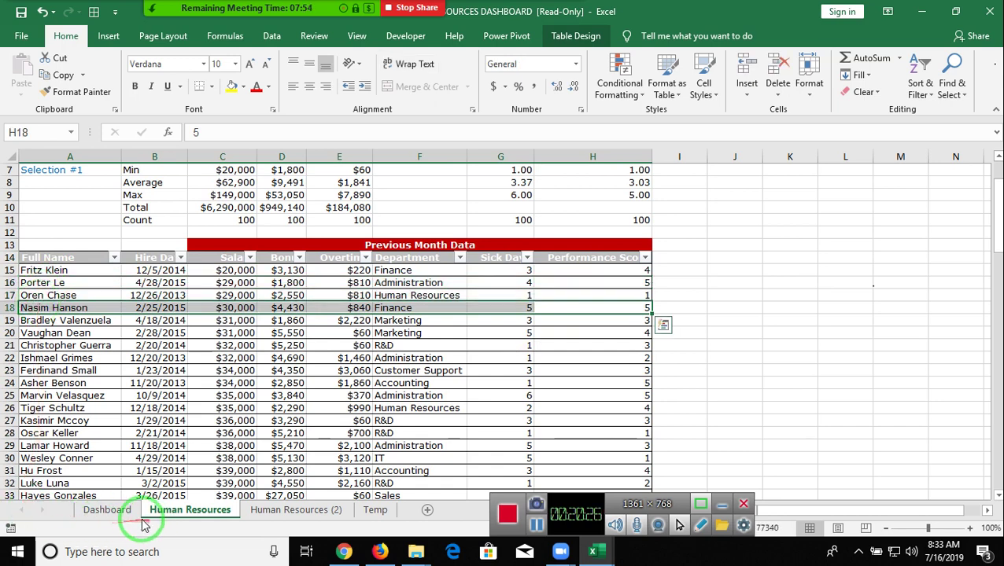
pyautogui.click(110, 513)
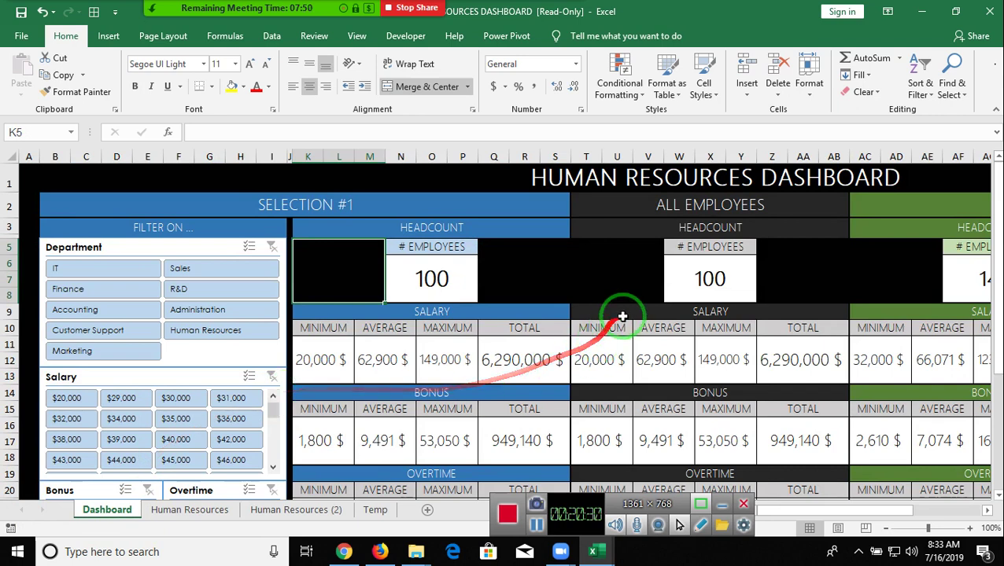
pyautogui.click(566, 285)
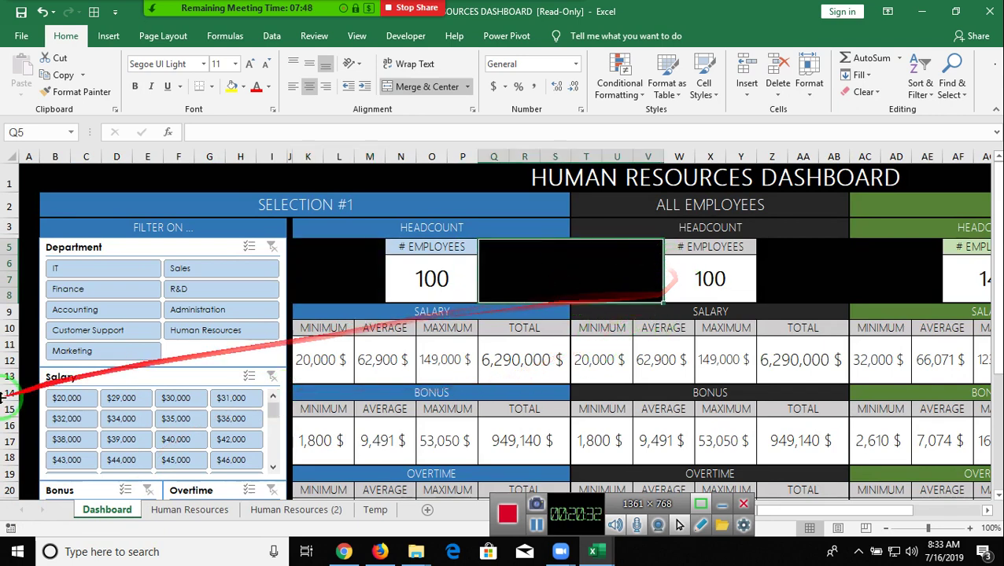
pyautogui.click(695, 284)
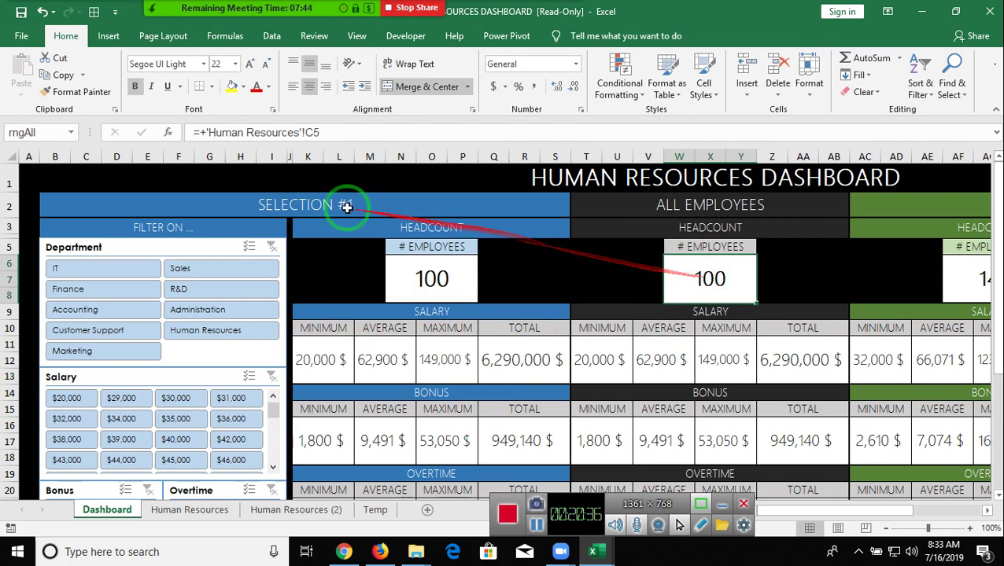
pyautogui.click(403, 226)
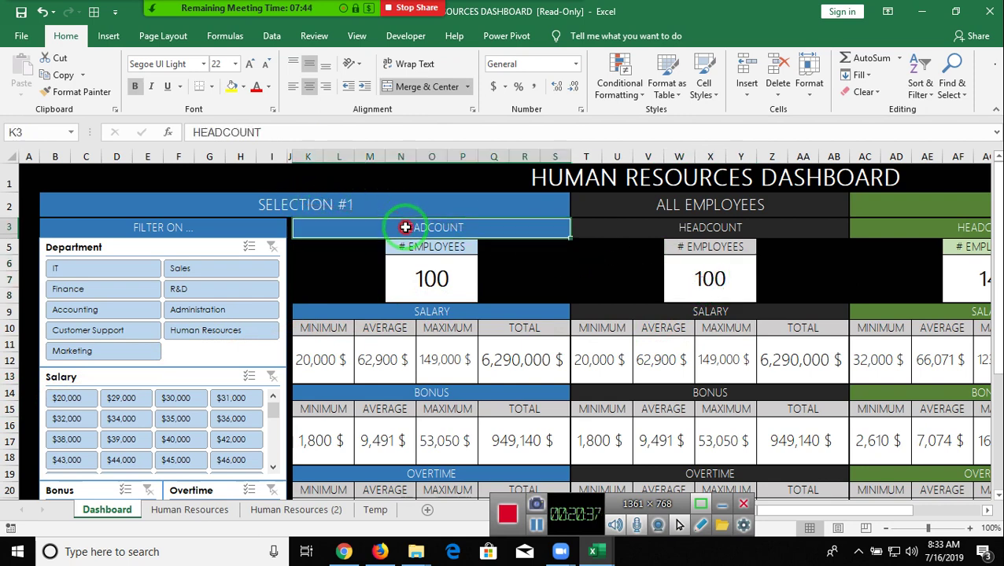
pyautogui.click(905, 207)
pyautogui.click(723, 205)
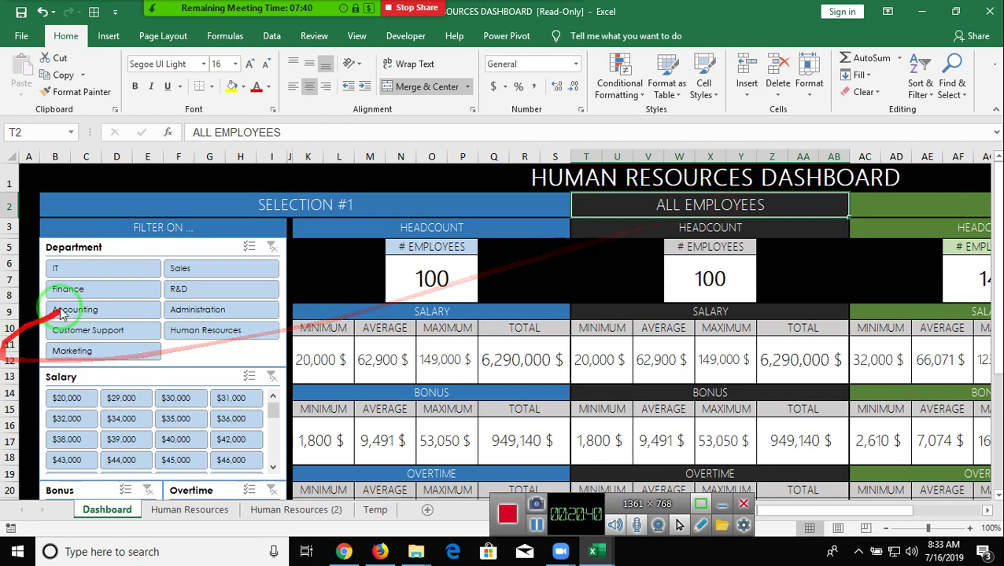
pyautogui.click(77, 271)
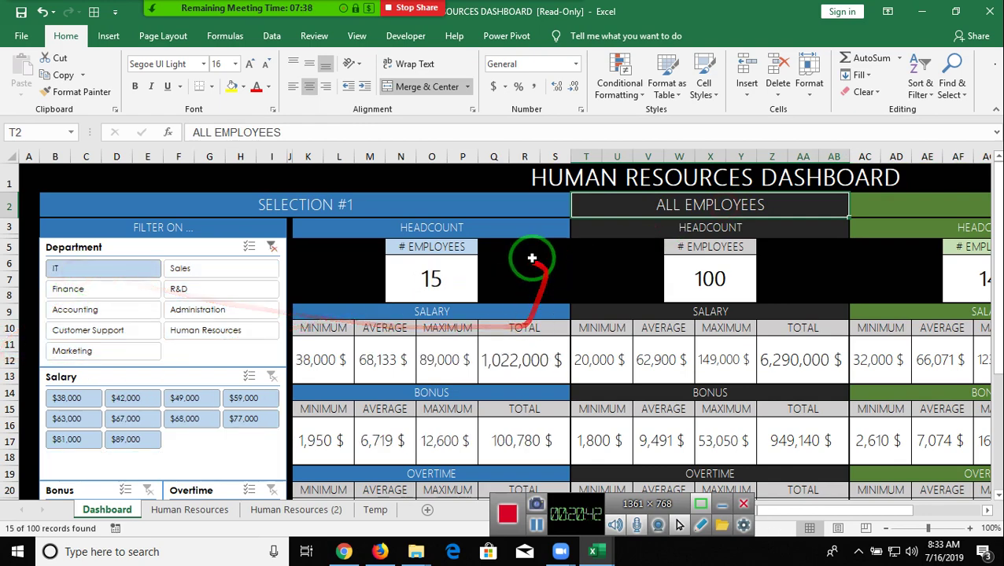
pyautogui.scroll(-3, 406, 334)
pyautogui.scroll(-1, 406, 334)
pyautogui.scroll(-3, 407, 335)
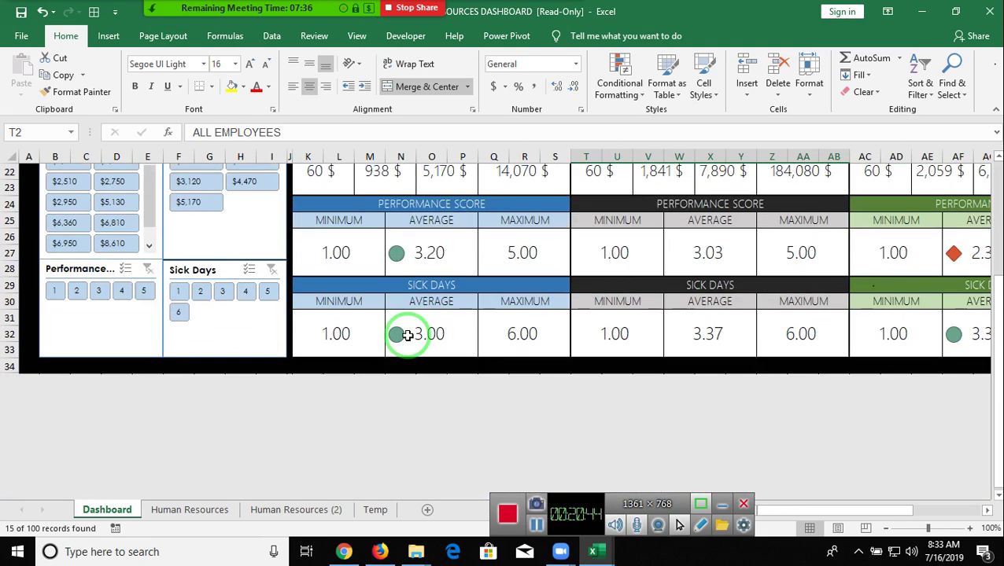
pyautogui.scroll(5, 407, 334)
pyautogui.scroll(2, 407, 334)
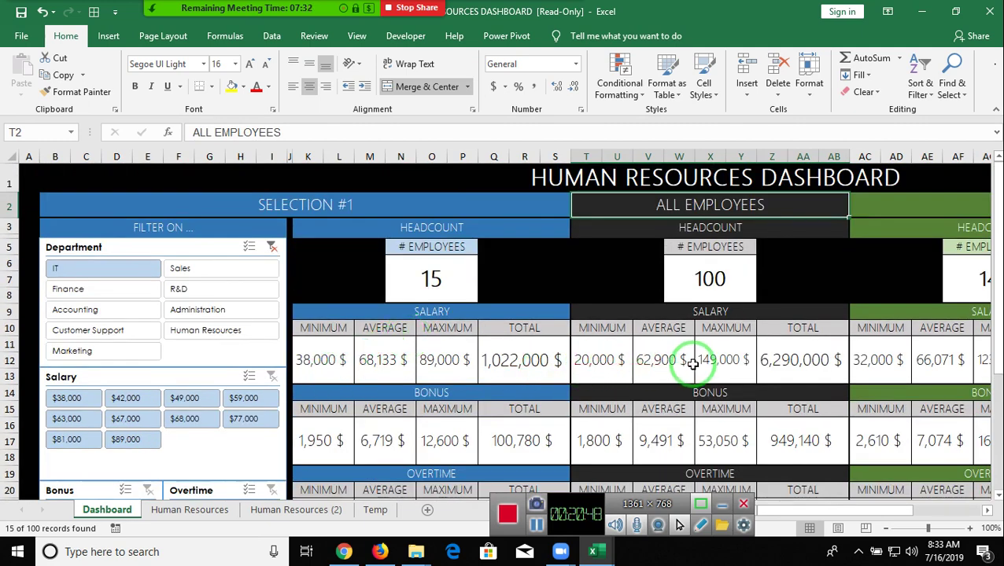
pyautogui.click(701, 287)
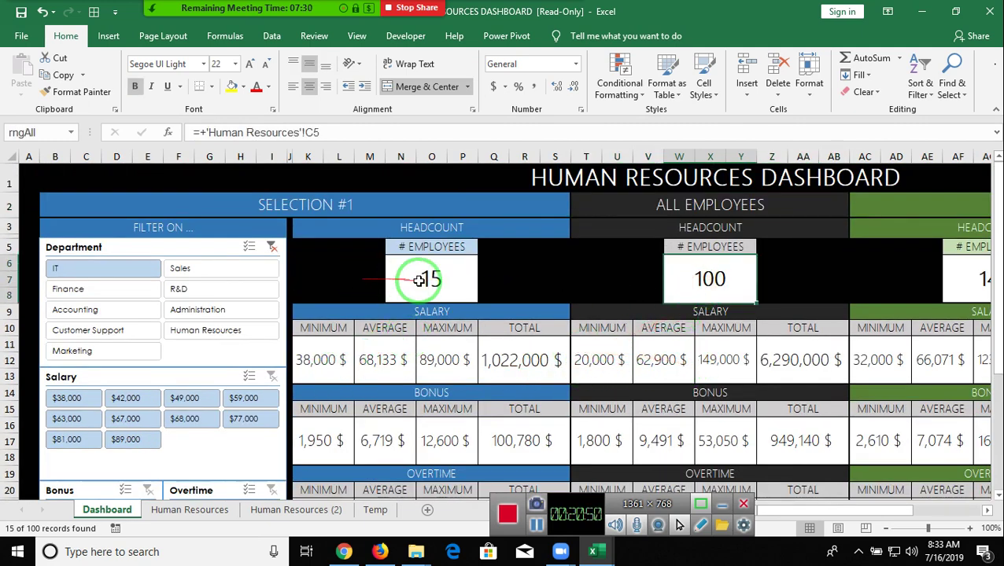
pyautogui.click(419, 280)
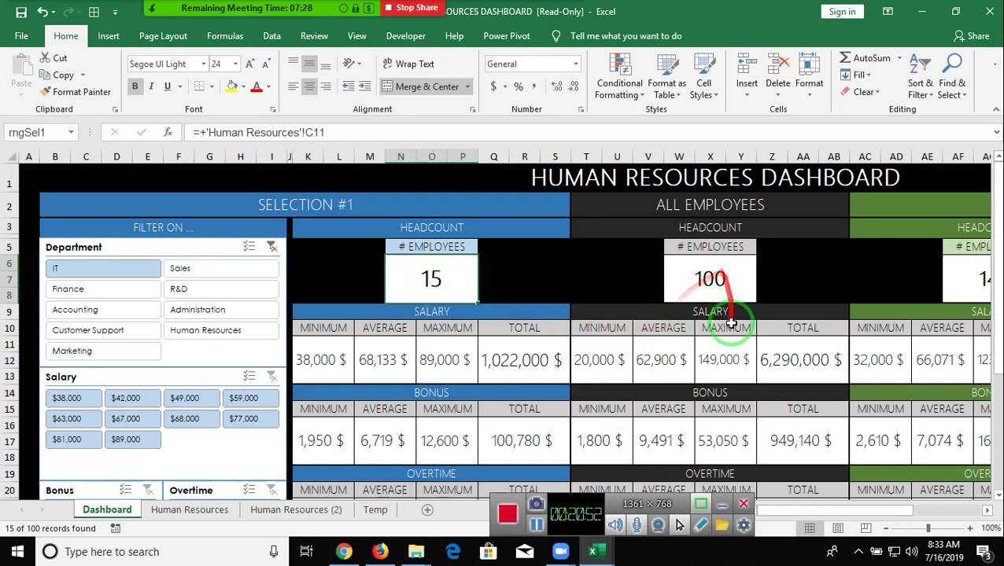
pyautogui.click(589, 371)
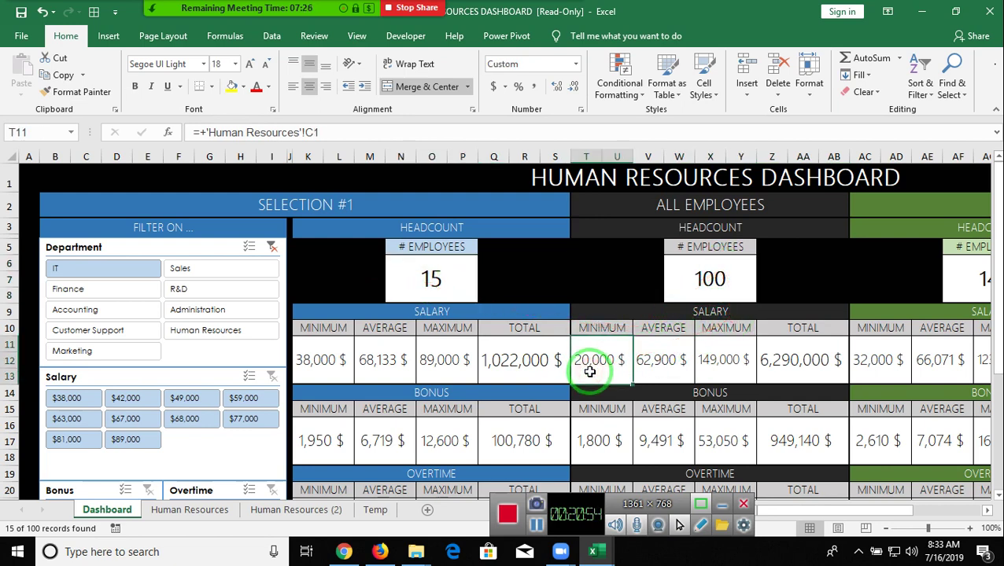
pyautogui.click(309, 367)
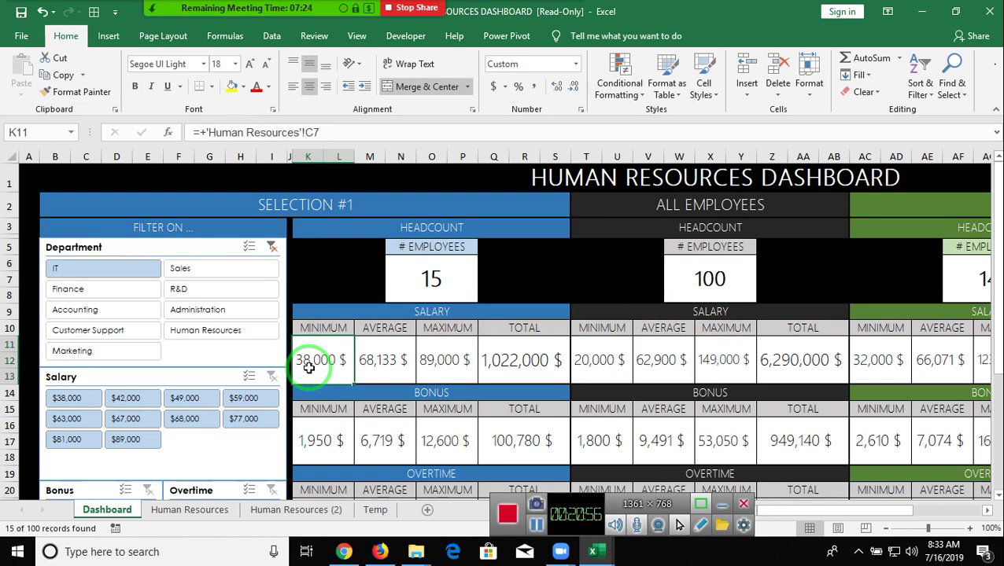
pyautogui.click(646, 362)
pyautogui.click(389, 361)
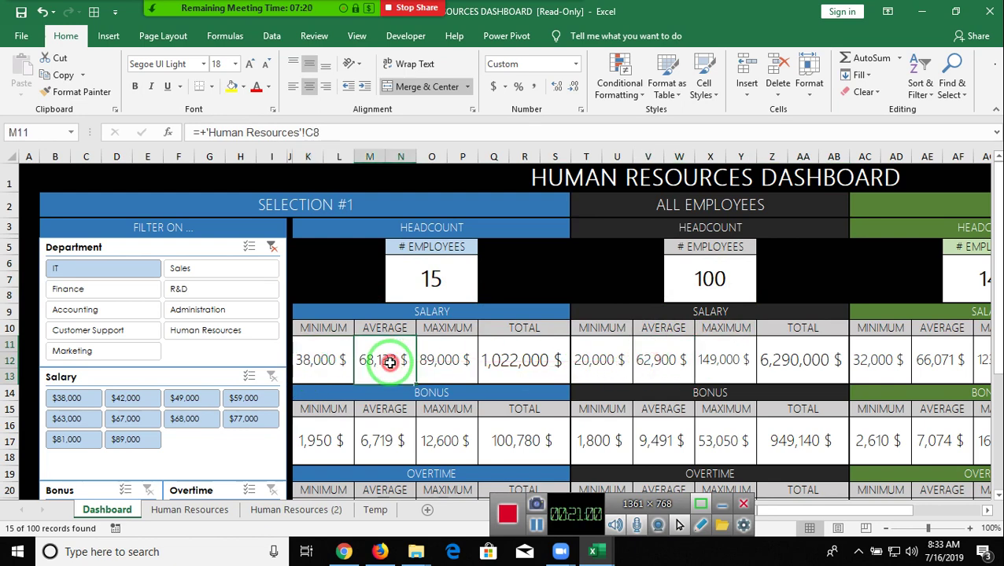
pyautogui.click(454, 361)
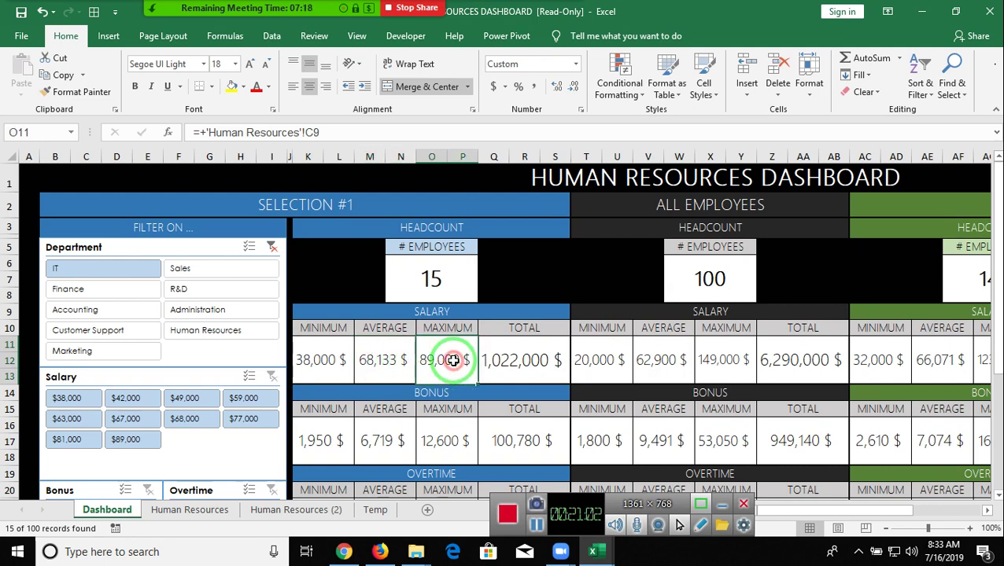
pyautogui.click(744, 369)
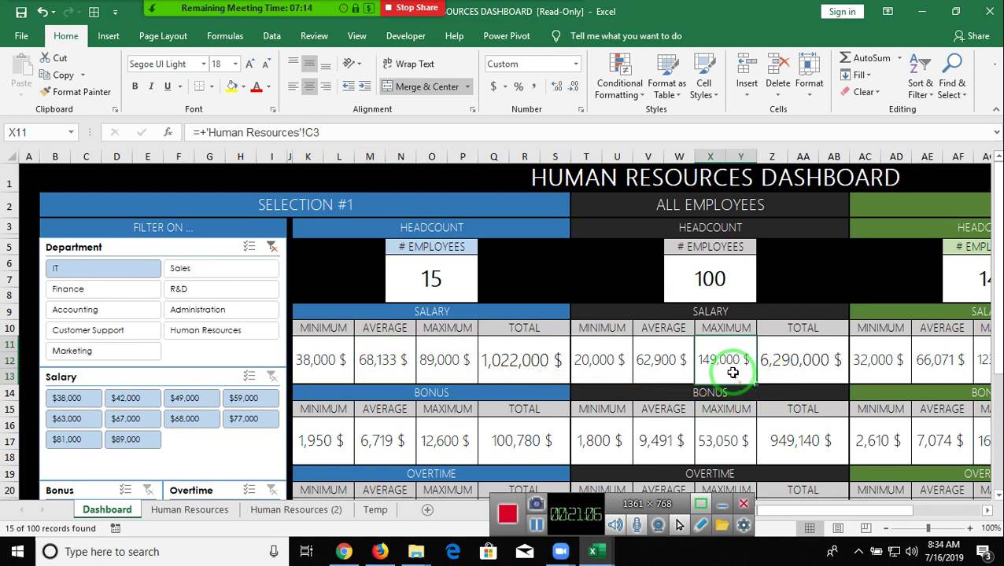
pyautogui.click(516, 360)
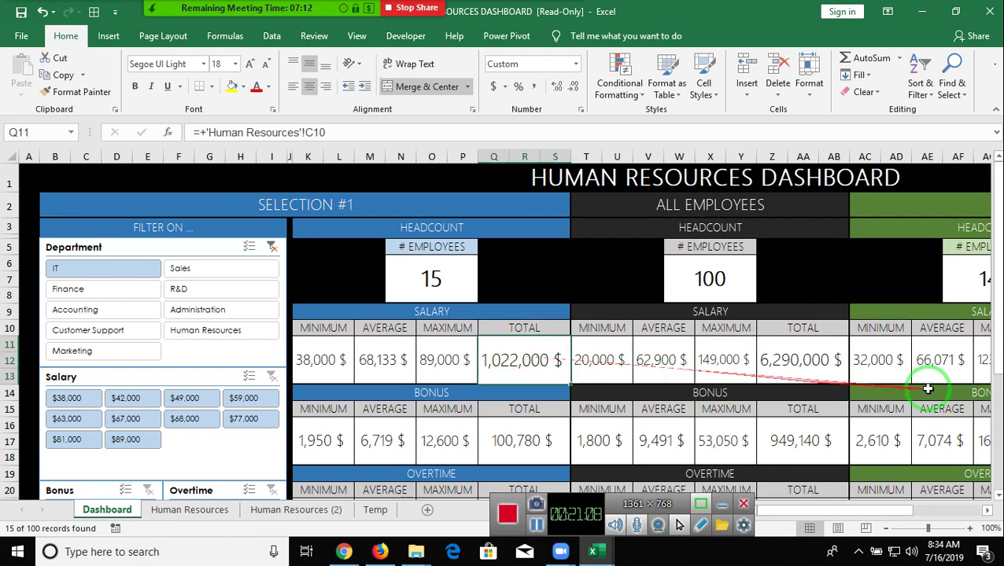
pyautogui.click(803, 360)
pyautogui.scroll(-1, 426, 438)
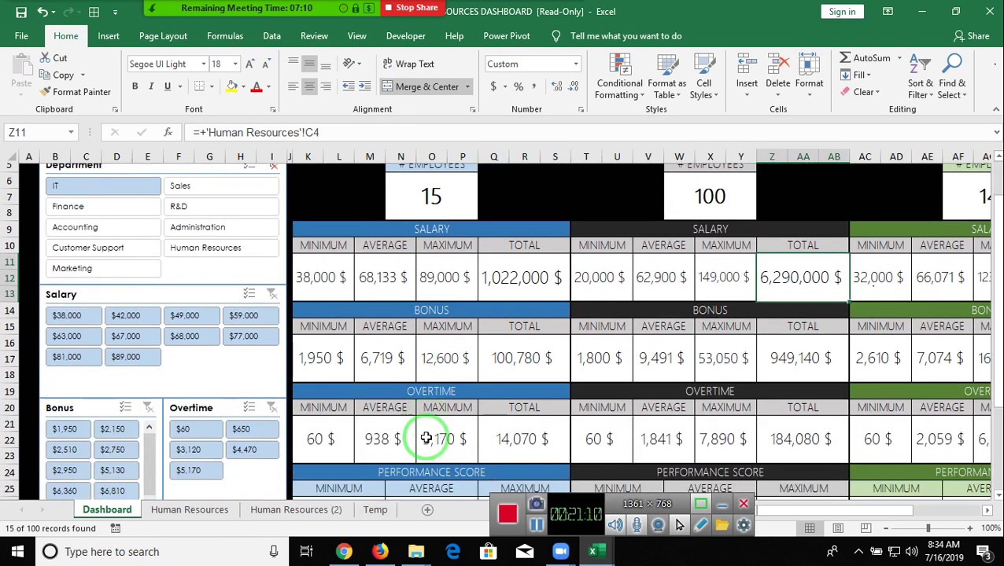
pyautogui.scroll(-2, 425, 438)
pyautogui.scroll(-2, 426, 437)
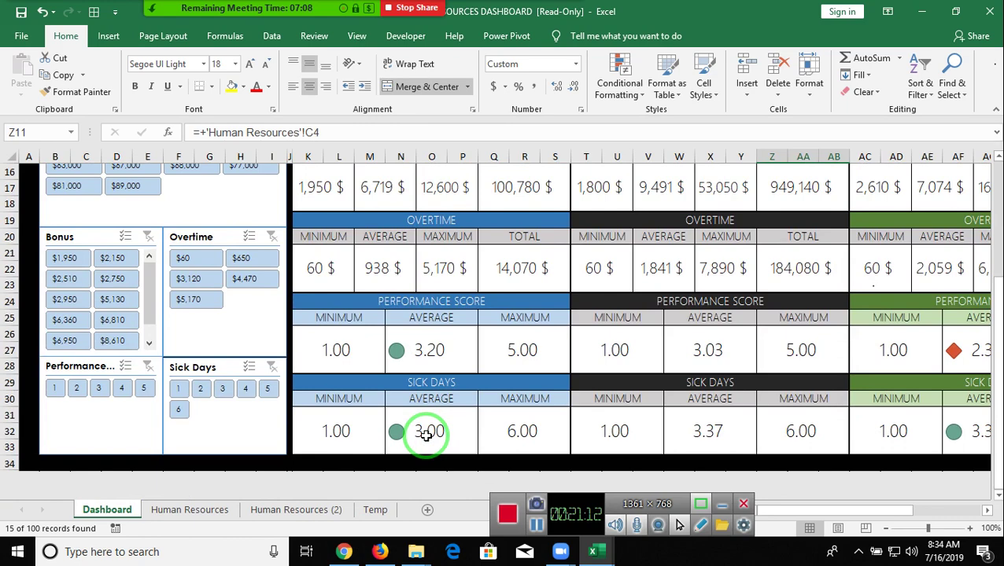
pyautogui.scroll(1, 425, 437)
pyautogui.scroll(3, 425, 436)
pyautogui.scroll(1, 425, 437)
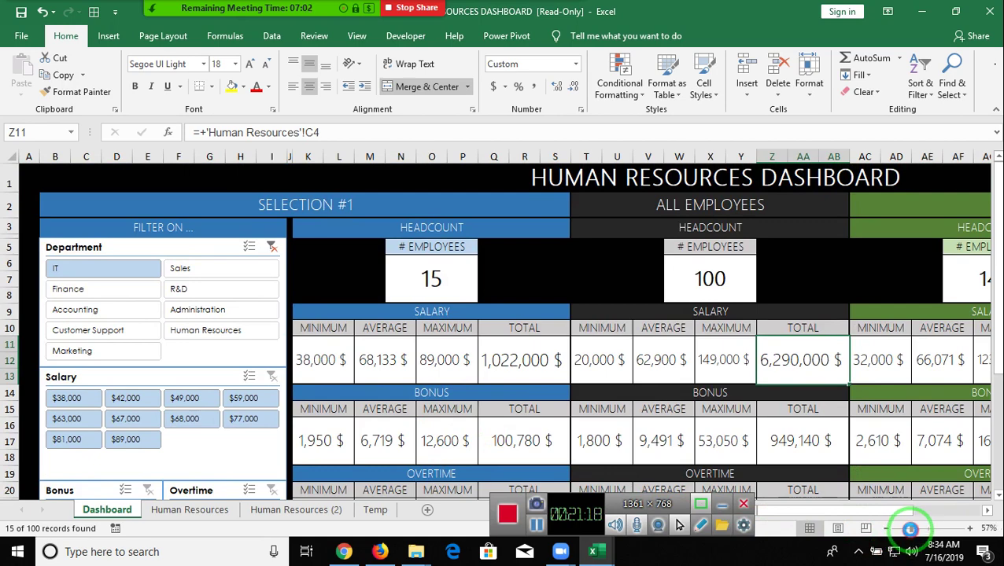
# Zoom out and back in, then set Selection #2's Department slicer to Sales.
pyautogui.click(910, 528)
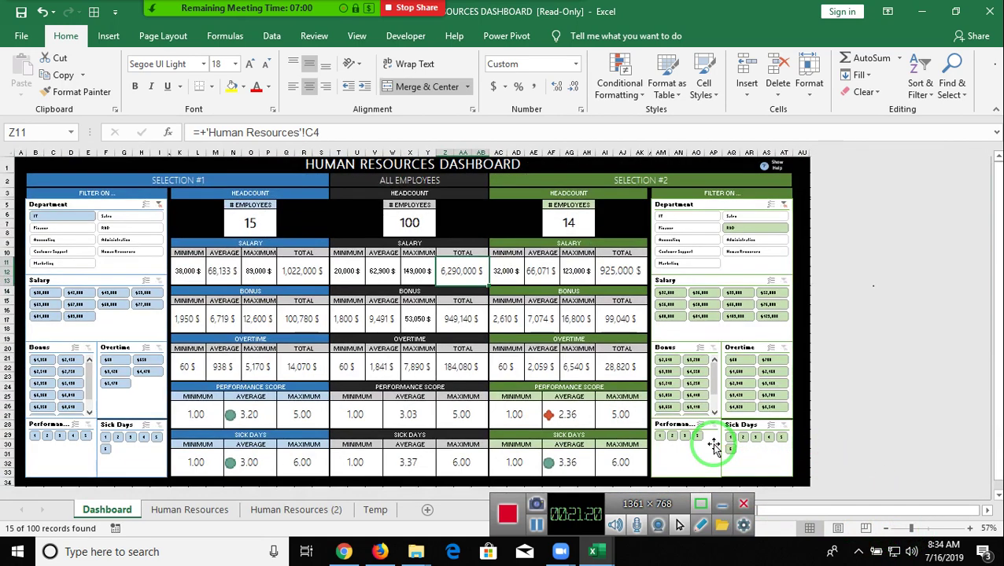
pyautogui.keyDown('ctrl'); pyautogui.scroll(2, 723, 439); pyautogui.keyUp('ctrl')
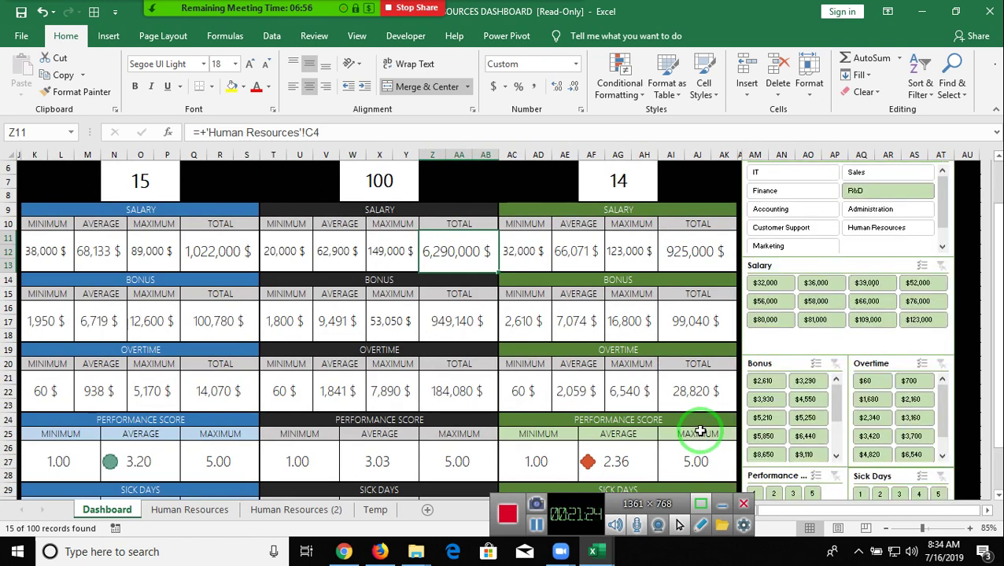
pyautogui.scroll(2, 699, 432)
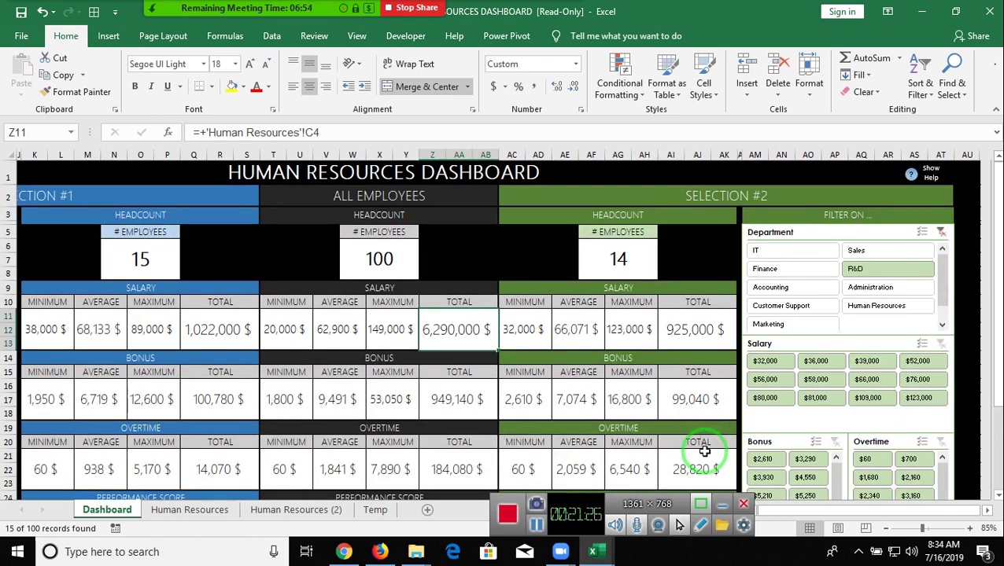
pyautogui.click(868, 250)
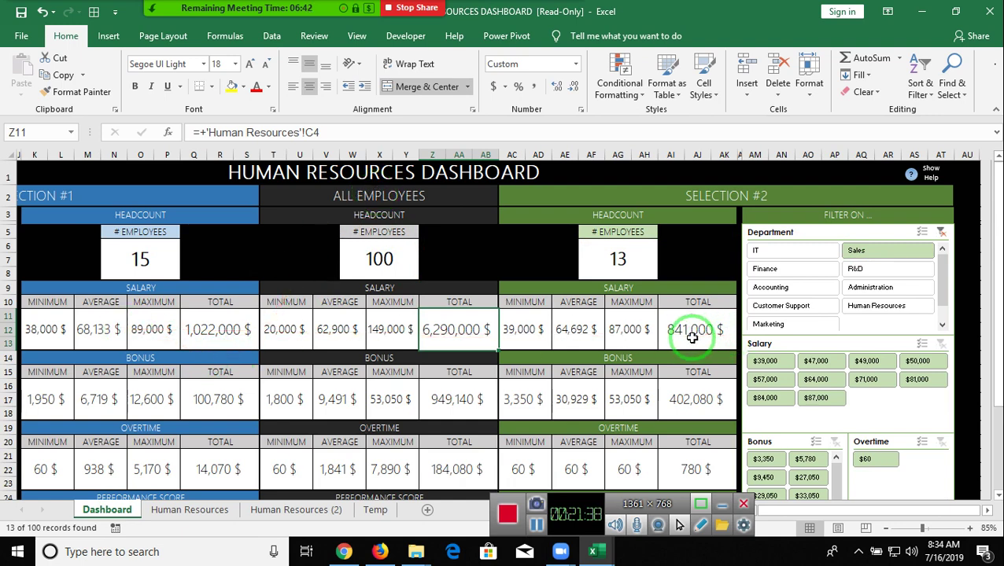
pyautogui.click(206, 509)
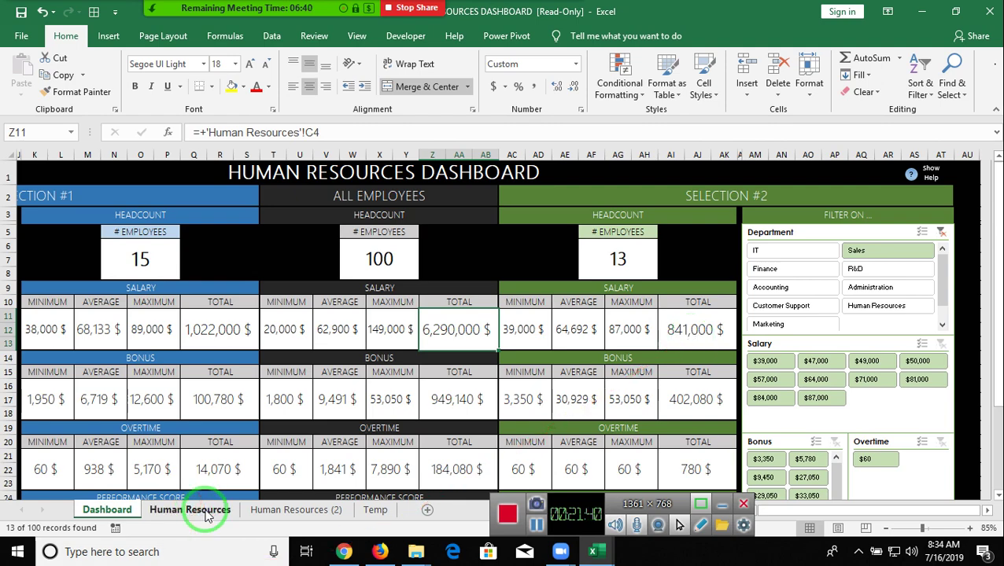
# Clear the Department filter so every employee is listed again.
pyautogui.scroll(-1, 347, 468)
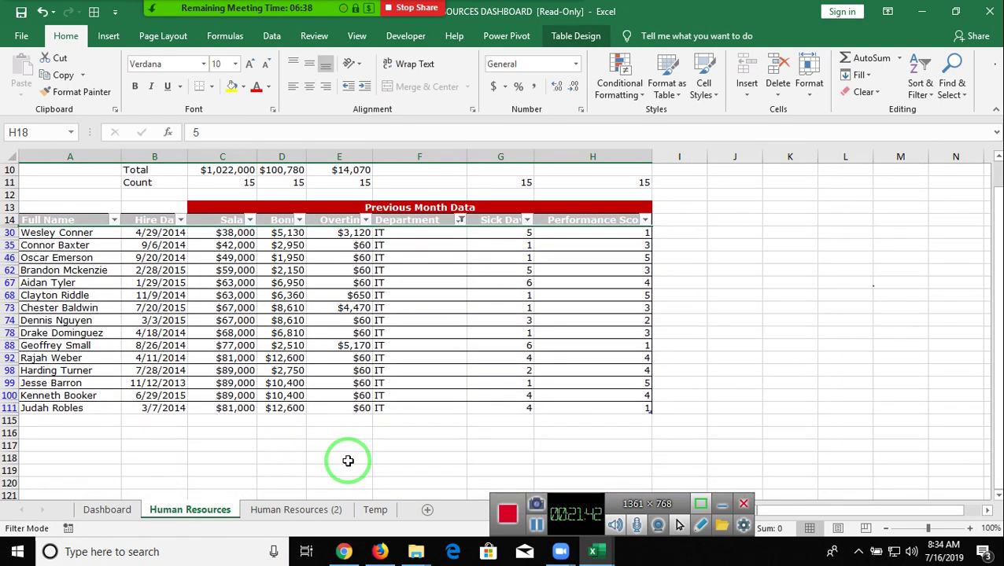
pyautogui.scroll(1, 347, 468)
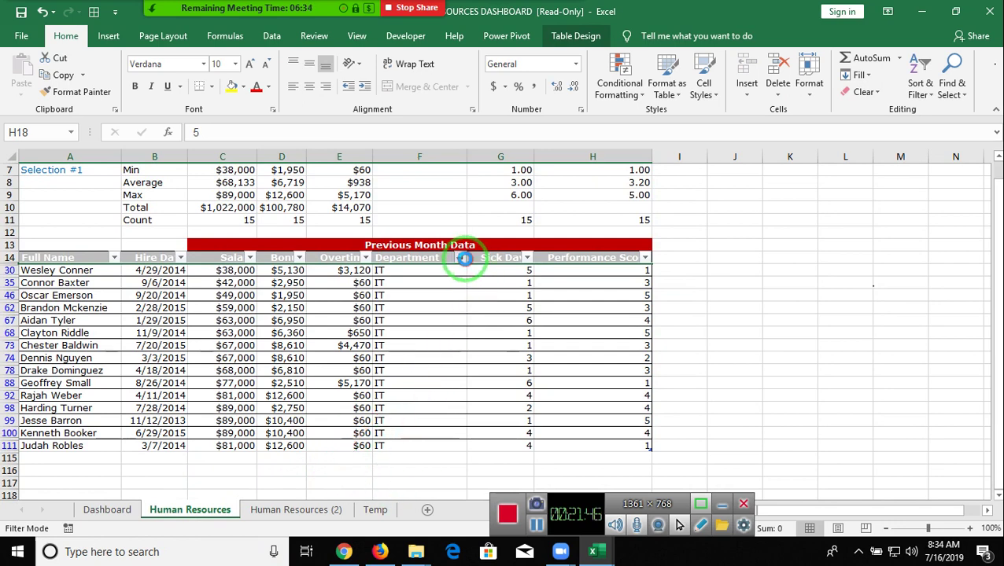
pyautogui.click(461, 258)
pyautogui.click(348, 312)
# Total the Salary column in C116 with =SUM(tblData[Salary]), giving $6,290,000.
pyautogui.click(231, 383)
pyautogui.hotkey('ctrl', 'Down')
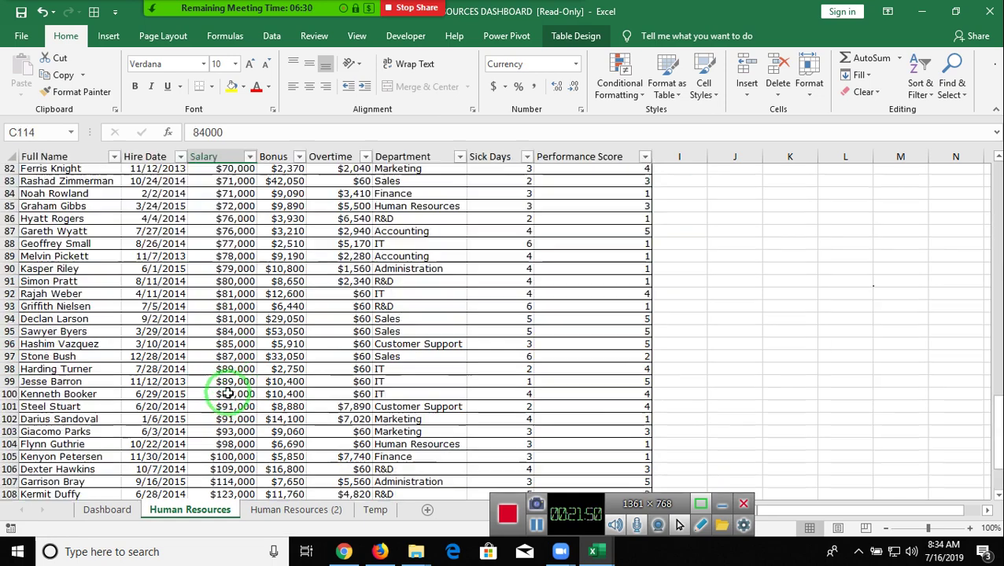
pyautogui.press('Down')
pyautogui.press('Down')
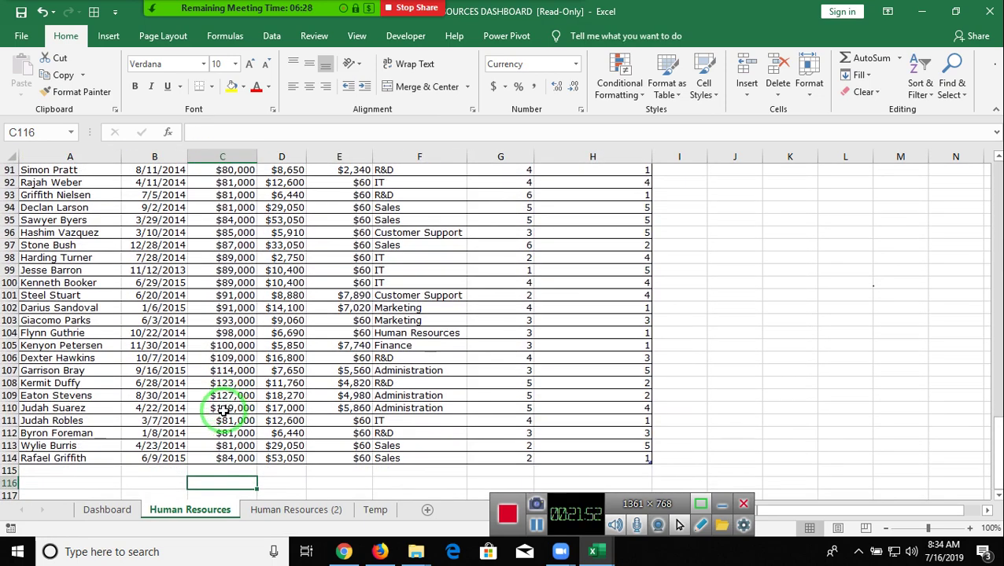
pyautogui.write('=SUM(')
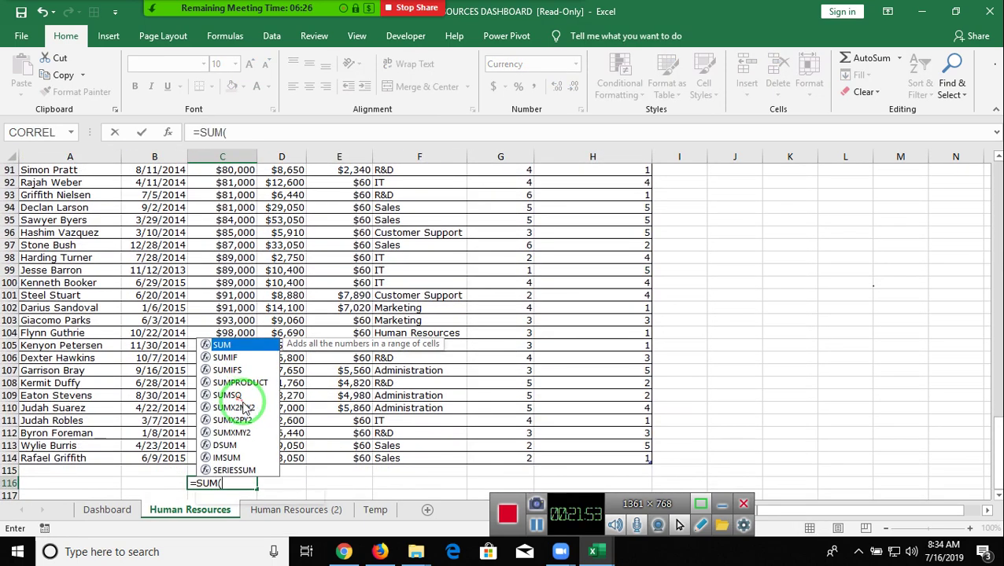
pyautogui.press('Up')
pyautogui.press('Up')
pyautogui.hotkey('ctrl', 'shift', 'Up')
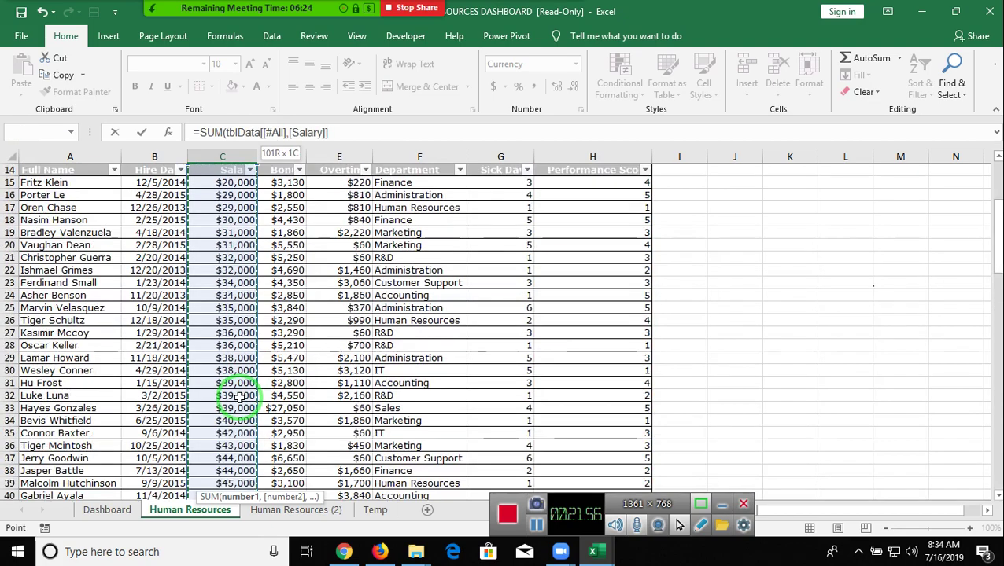
pyautogui.press('Return')
pyautogui.press('Up')
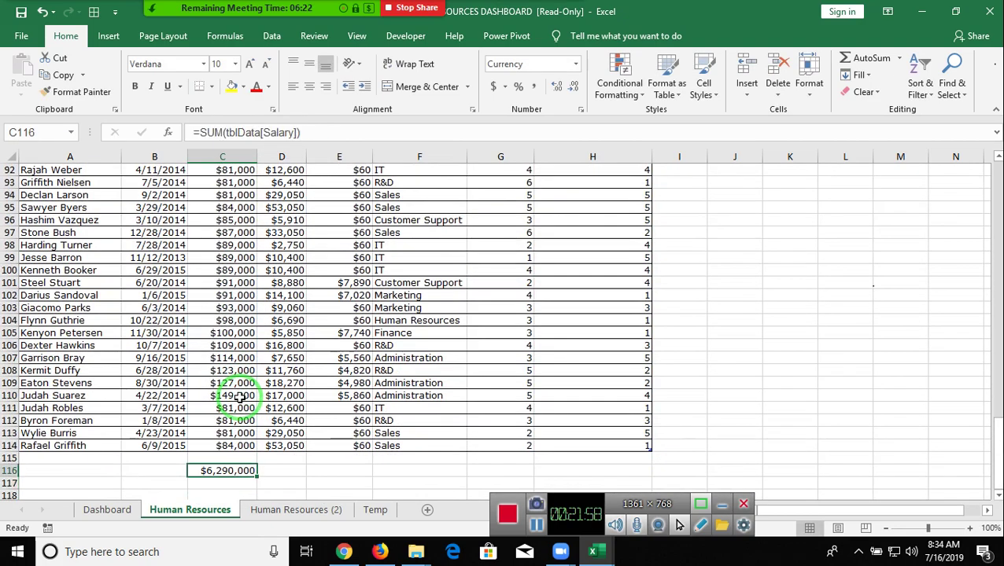
pyautogui.hotkey('ctrl', 'Up')
pyautogui.hotkey('ctrl', 'Up')
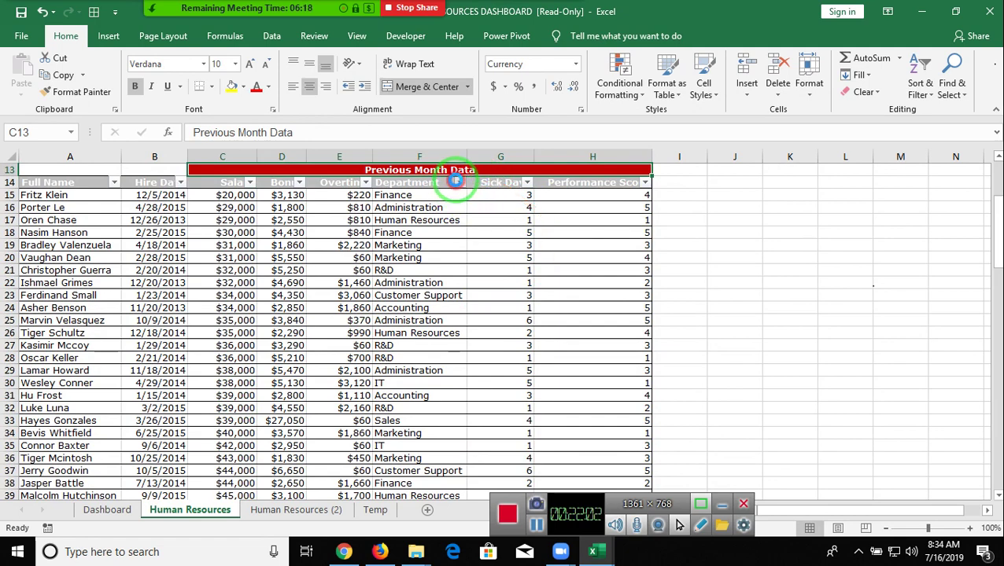
# Filter Department to Accounting to check the total, then remove the filter.
pyautogui.click(458, 182)
pyautogui.click(313, 326)
pyautogui.click(313, 352)
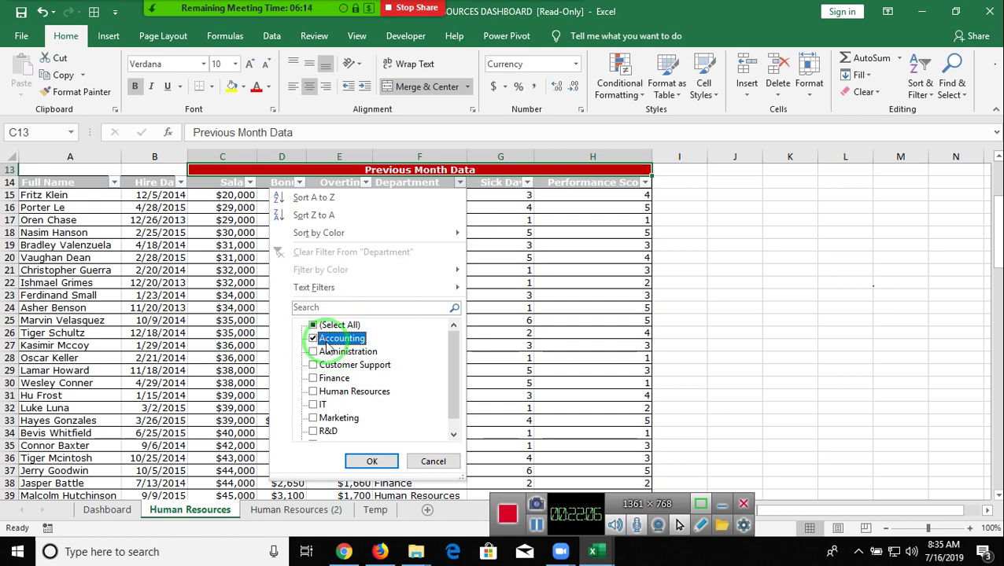
pyautogui.press('Return')
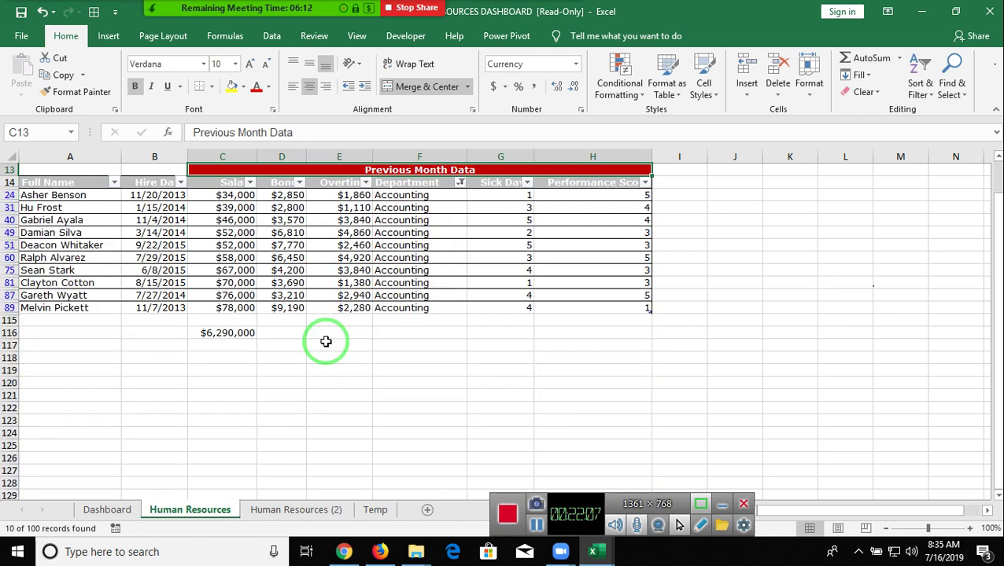
pyautogui.click(222, 334)
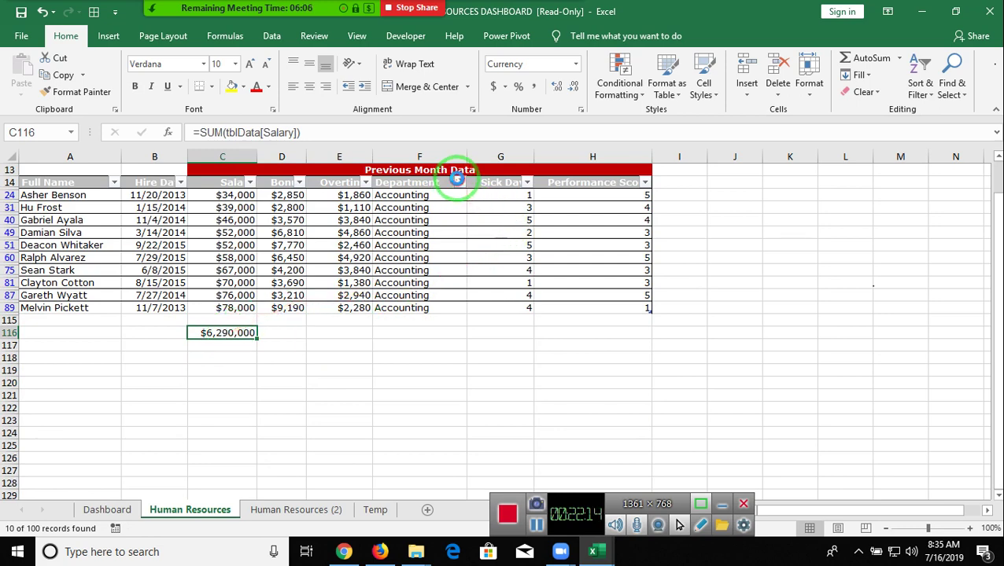
pyautogui.click(460, 182)
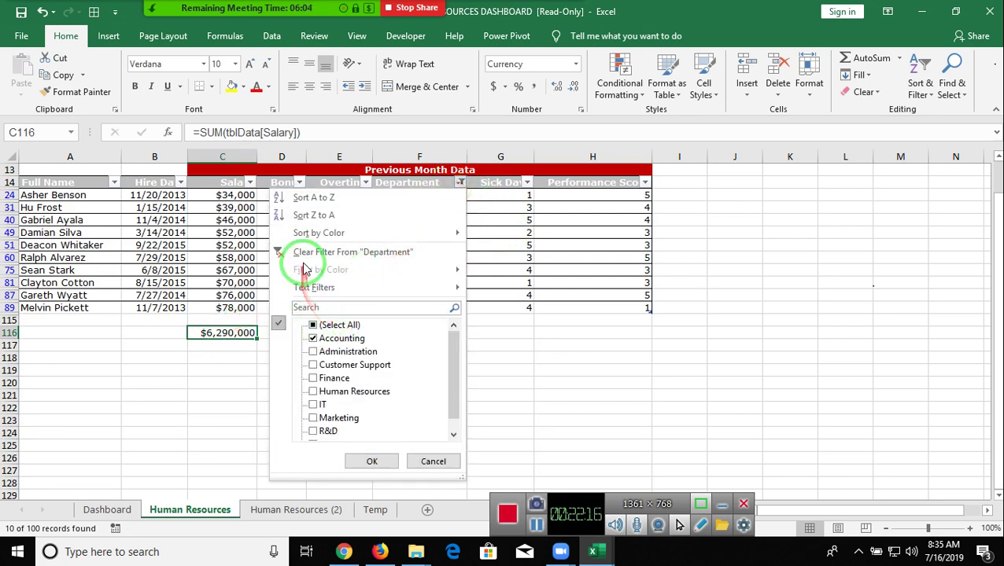
pyautogui.press('Escape')
pyautogui.hotkey('ctrl', 'shift', 'l')
pyautogui.scroll(-7, 318, 315)
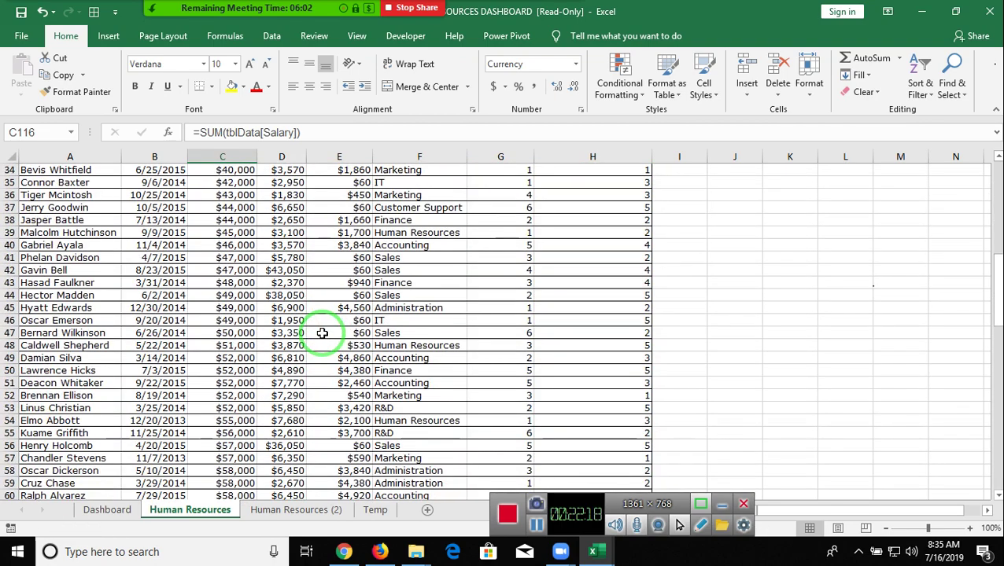
# Start an AGGREGATE formula in C116 using function 9 (SUM).
pyautogui.scroll(-18, 322, 333)
pyautogui.scroll(-2, 322, 333)
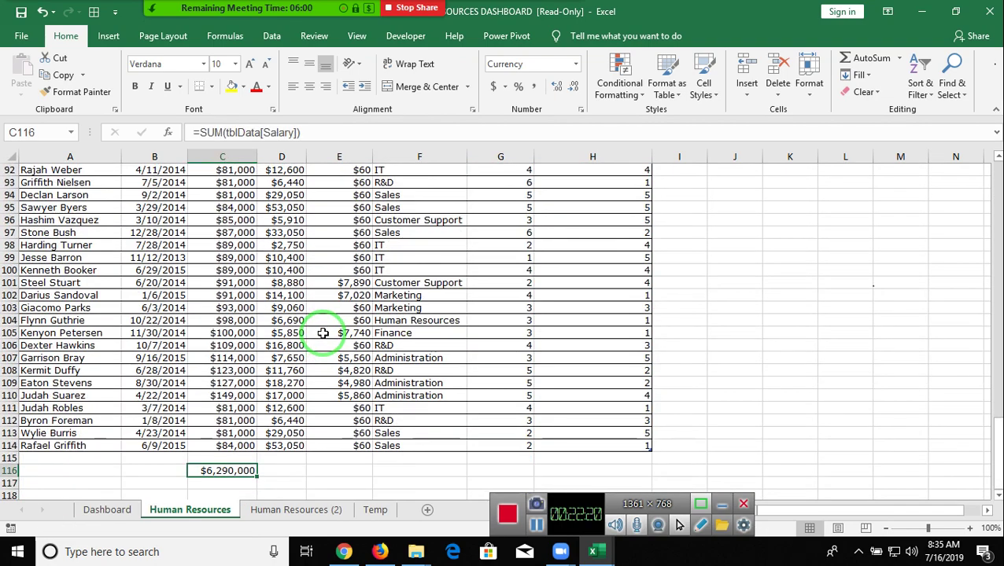
pyautogui.write('=a')
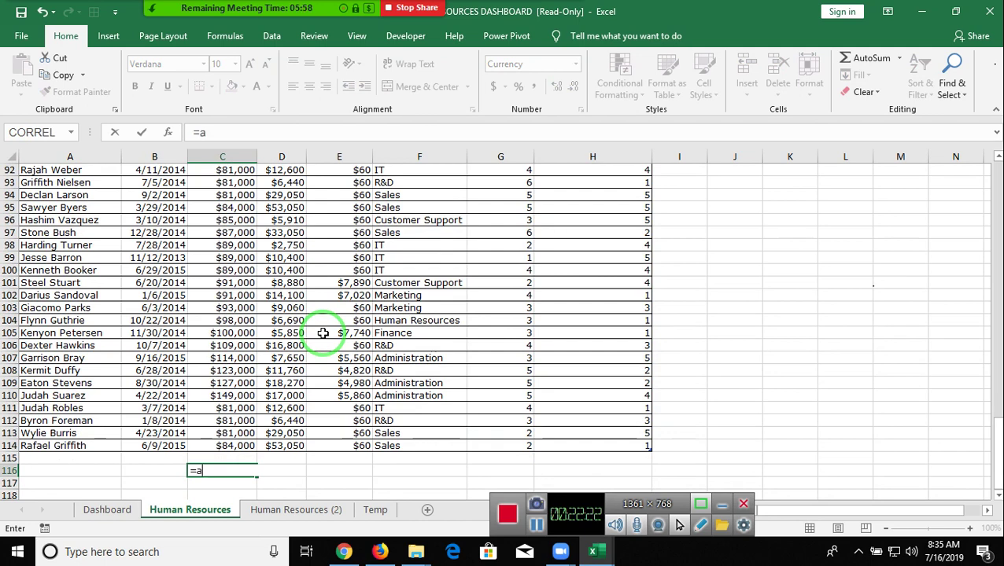
pyautogui.write('g')
pyautogui.press('Tab')
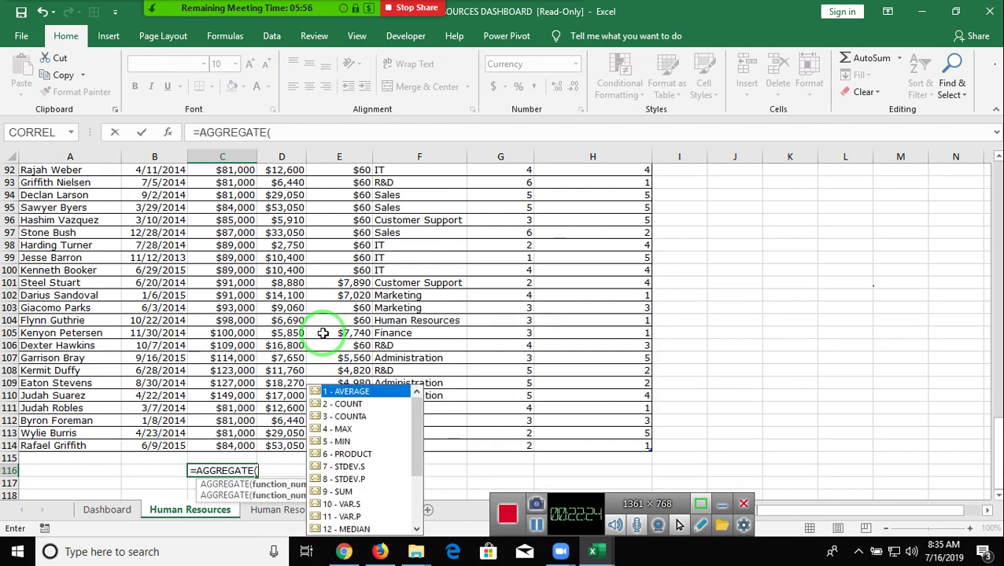
pyautogui.press('Down')
pyautogui.press('Down')
pyautogui.press('Down')
pyautogui.press('Down')
pyautogui.press('Down')
pyautogui.press('Down')
pyautogui.press('Down')
pyautogui.press('Down')
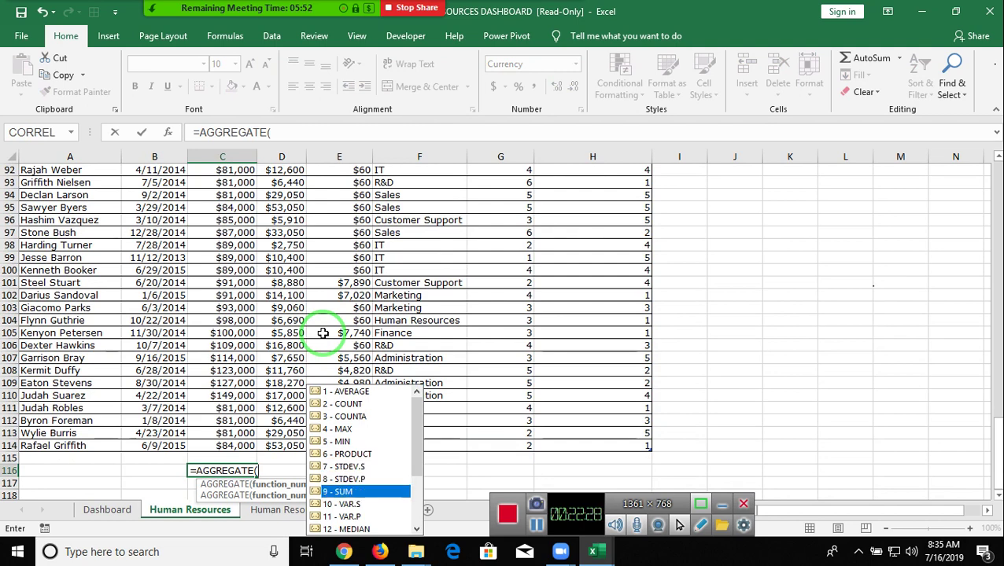
pyautogui.press('Tab')
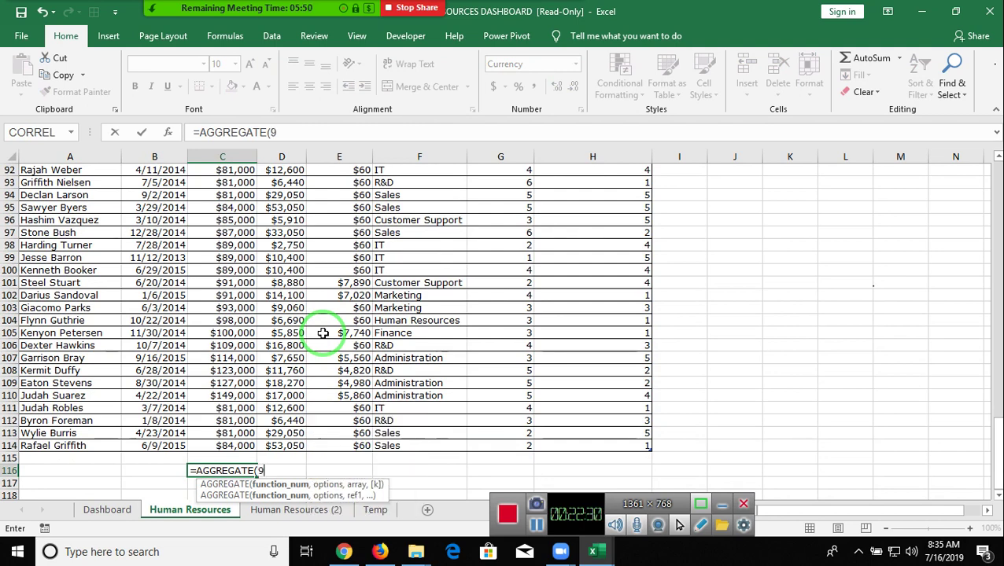
# Complete it as =AGGREGATE(9,7,tblData[Salary]) to ignore hidden rows.
pyautogui.write(',')
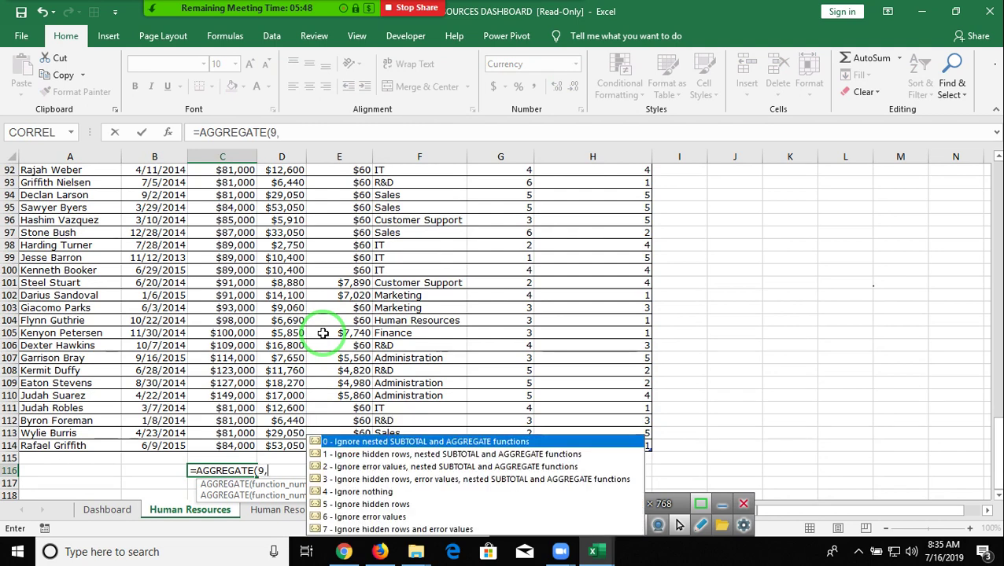
pyautogui.press('Down')
pyautogui.press('Down')
pyautogui.press('Down')
pyautogui.press('Down')
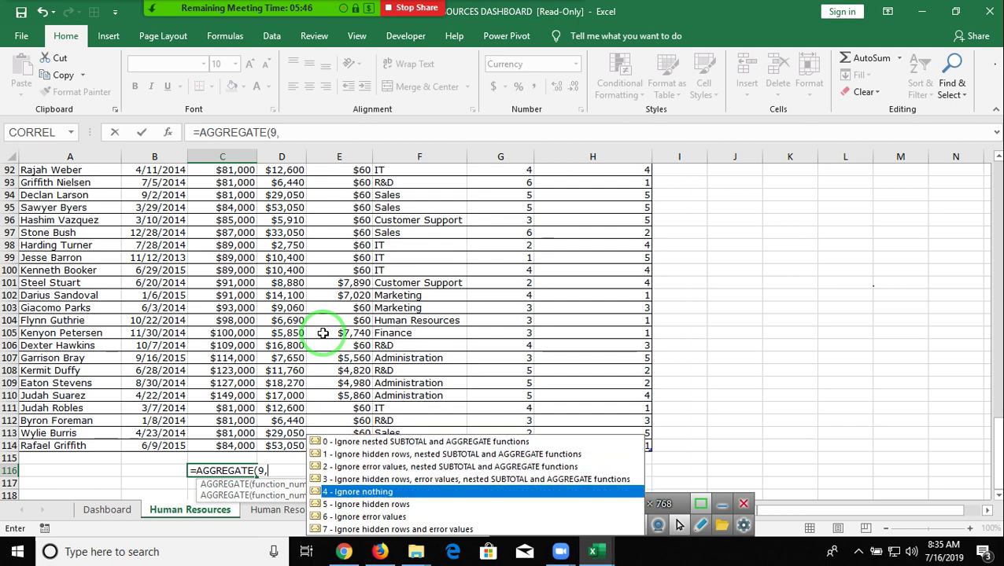
pyautogui.press('Down')
pyautogui.press('Down')
pyautogui.press('Down')
pyautogui.write(',')
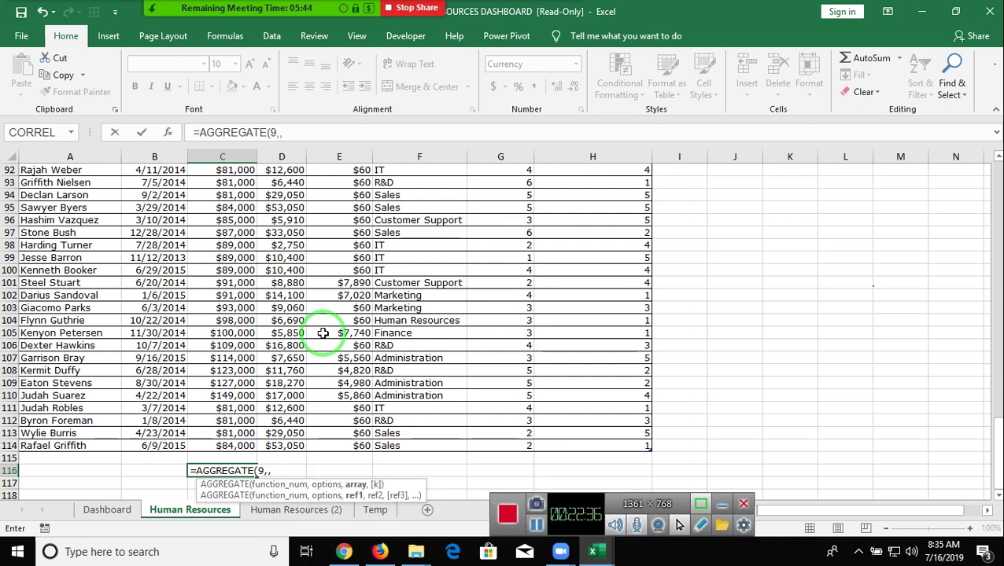
pyautogui.press('BackSpace')
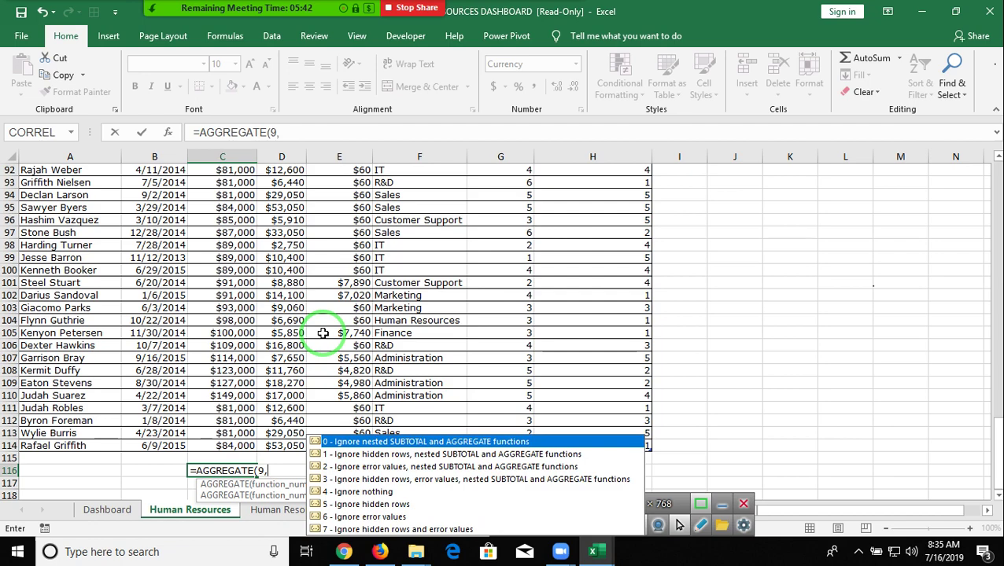
pyautogui.write(',')
pyautogui.press('Up')
pyautogui.press('Up')
pyautogui.hotkey('ctrl', 'shift', 'Up')
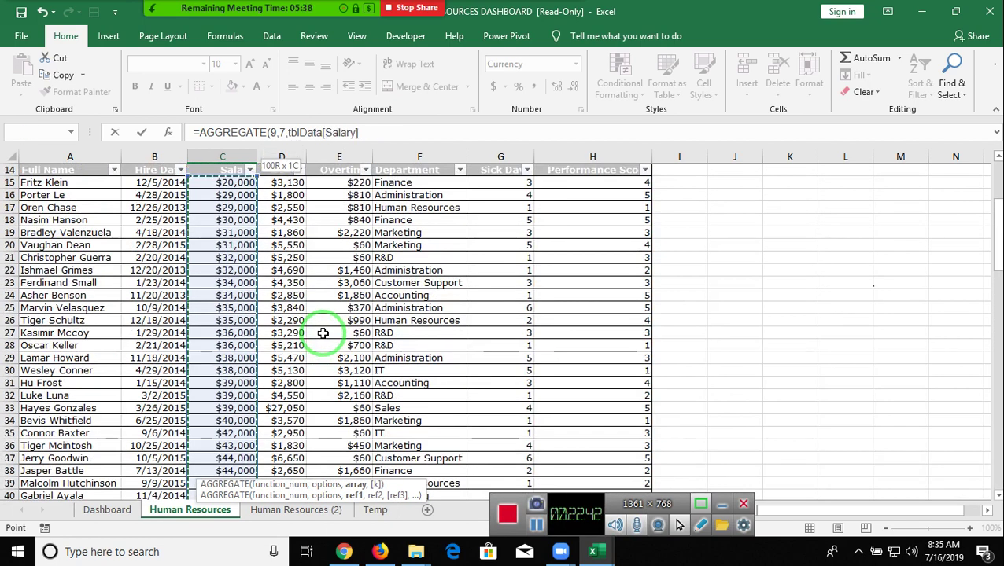
pyautogui.press('Return')
pyautogui.press('Up')
pyautogui.press('Up')
pyautogui.press('Up')
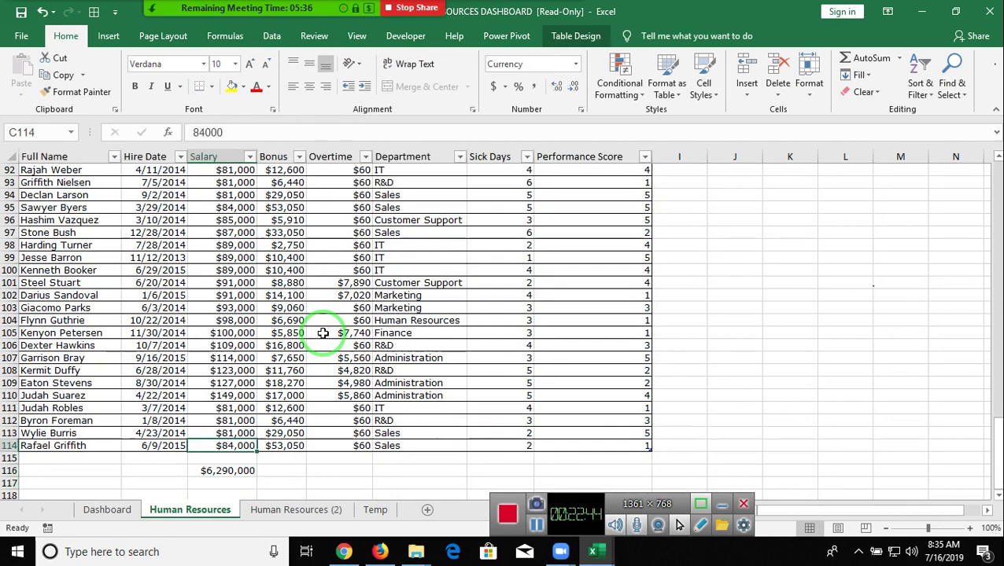
pyautogui.hotkey('ctrl', 'Up')
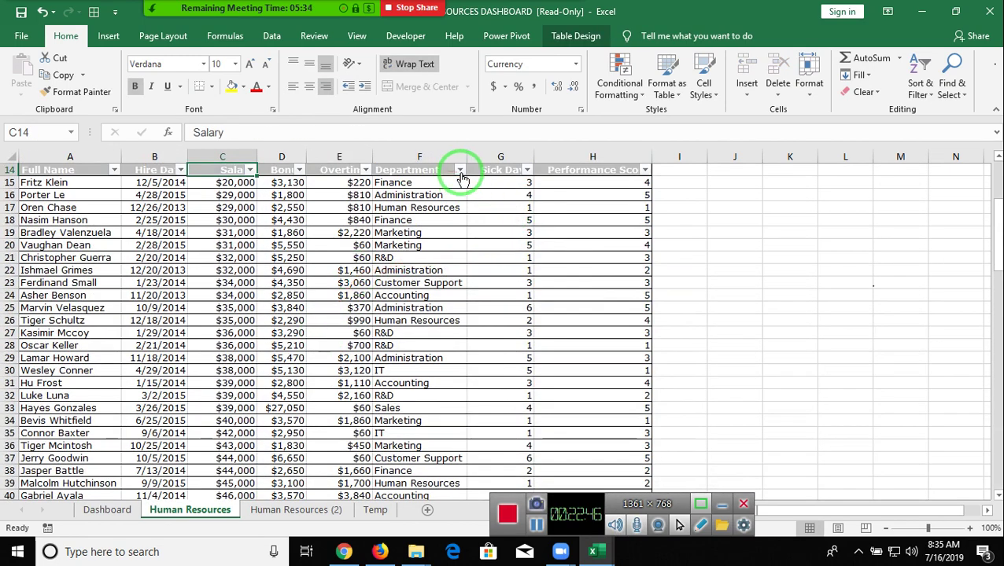
# Filter Department to Accounting only, making C116 show $572,000 for 10 employees.
pyautogui.click(461, 172)
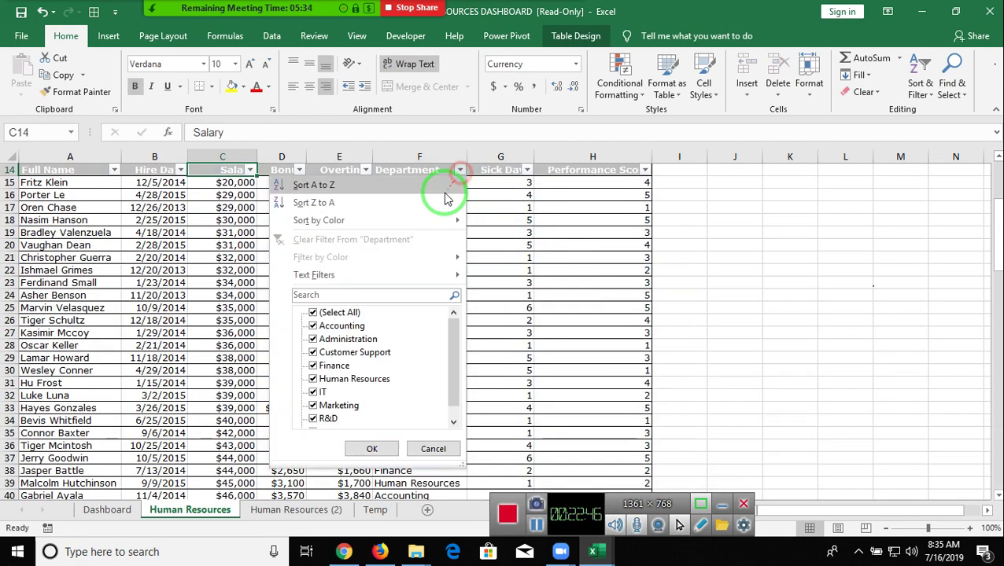
pyautogui.click(313, 313)
pyautogui.click(313, 325)
pyautogui.click(371, 448)
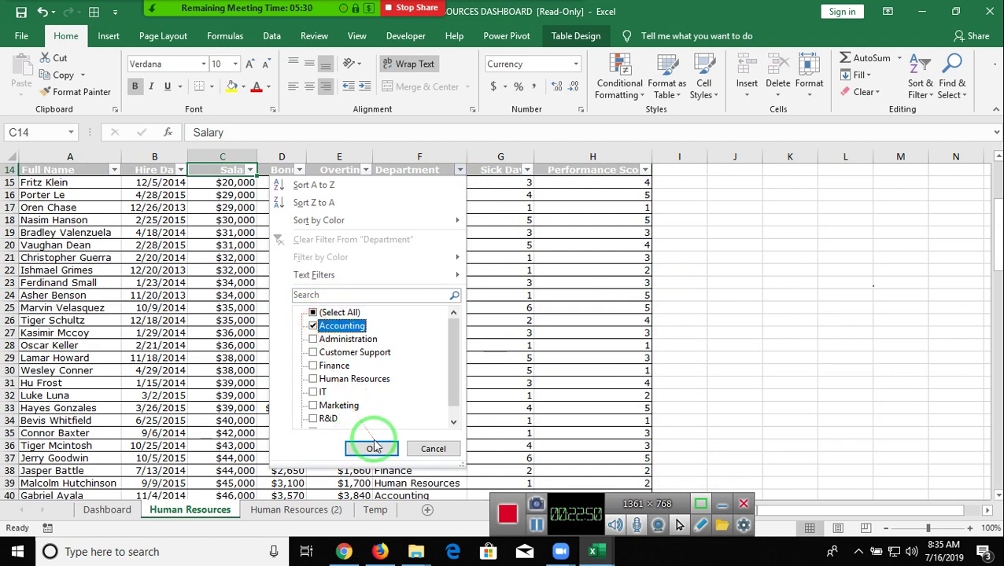
pyautogui.click(233, 320)
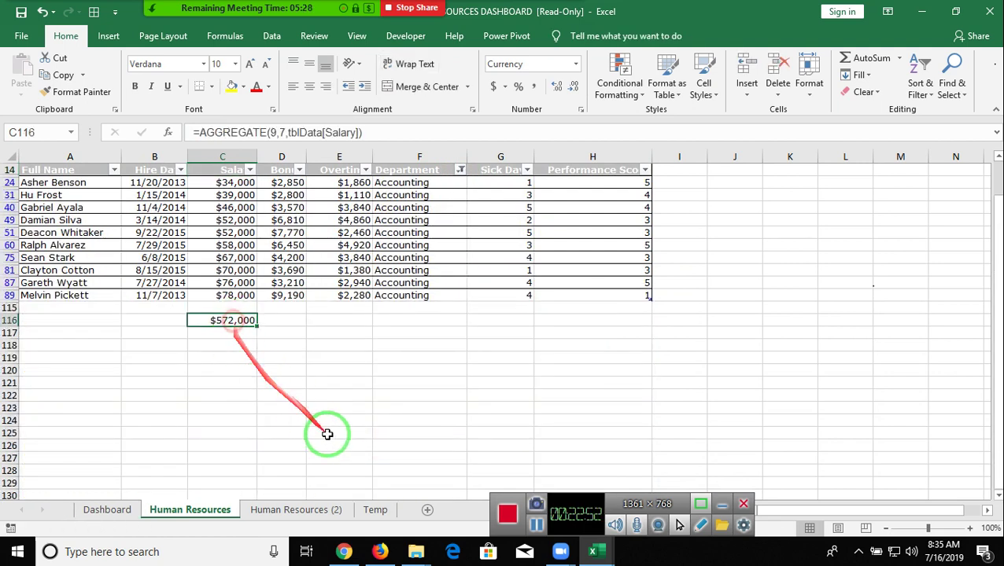
pyautogui.scroll(2, 330, 438)
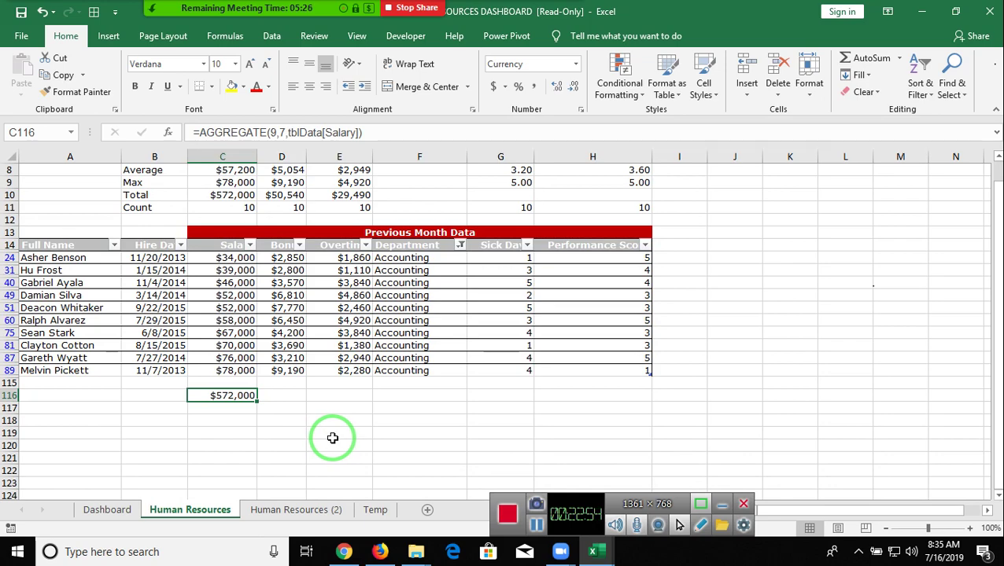
pyautogui.scroll(3, 331, 438)
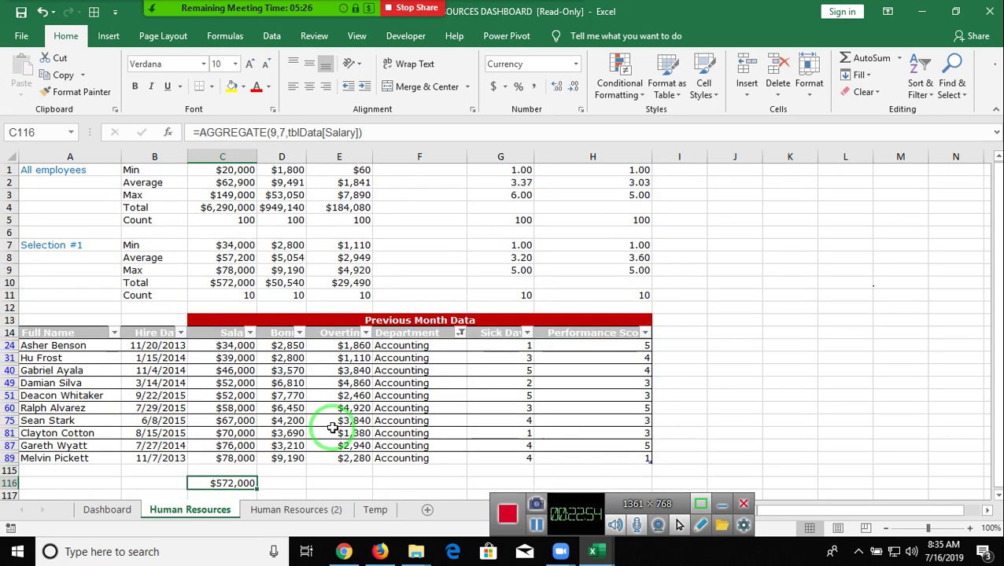
pyautogui.click(225, 246)
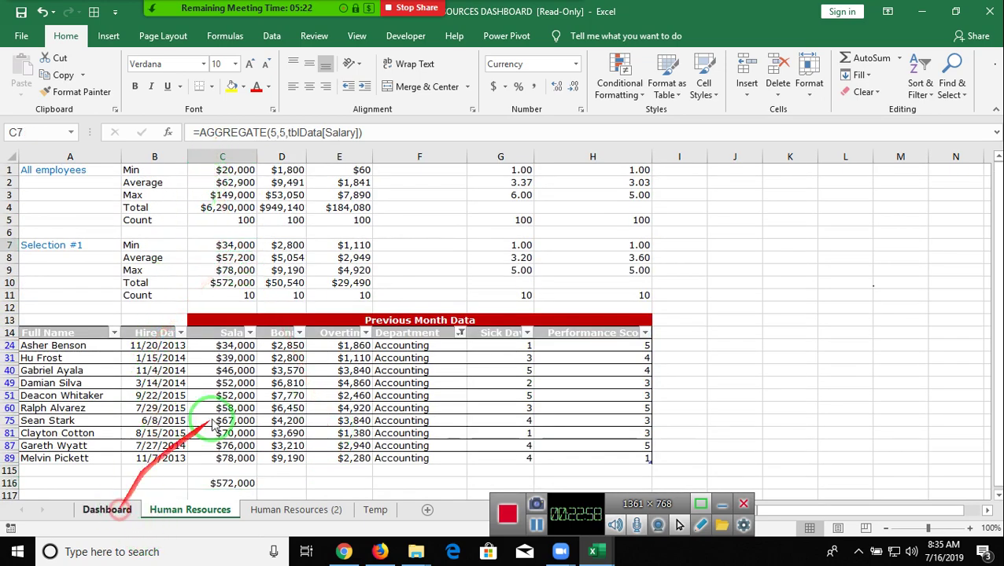
# Compare Selection #1 on the Dashboard (10 employees, 572,000) with the filtered Accounting salaries.
pyautogui.click(107, 510)
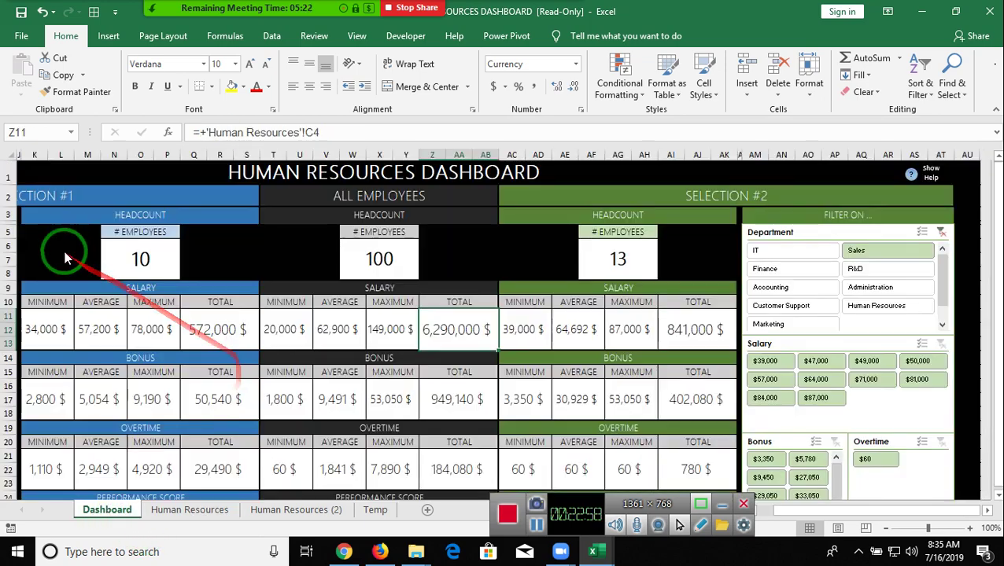
pyautogui.click(87, 337)
pyautogui.press('Left')
pyautogui.press('Left')
pyautogui.press('Left')
pyautogui.press('Left')
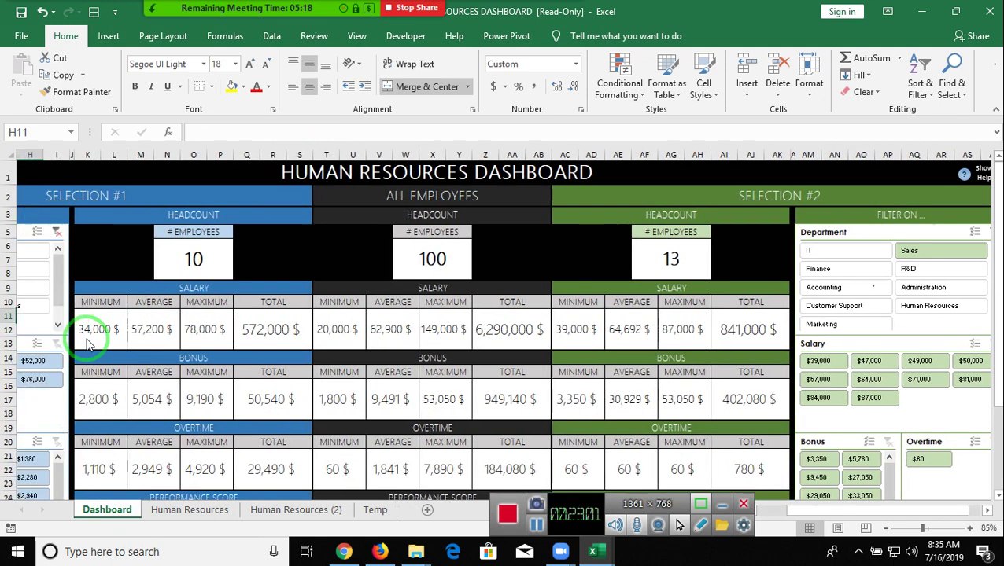
pyautogui.press('Left')
pyautogui.press('Left')
pyautogui.press('Left')
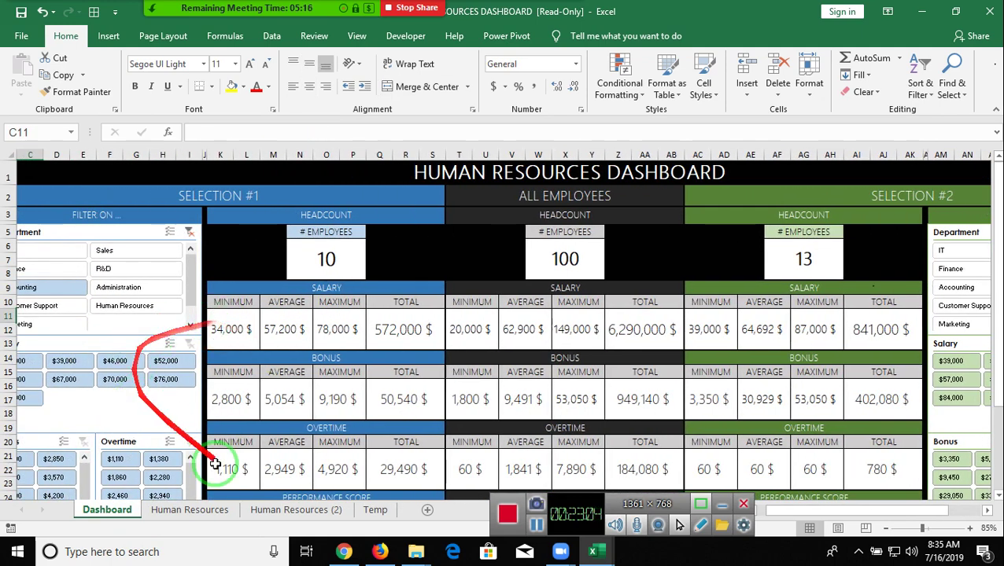
pyautogui.click(195, 511)
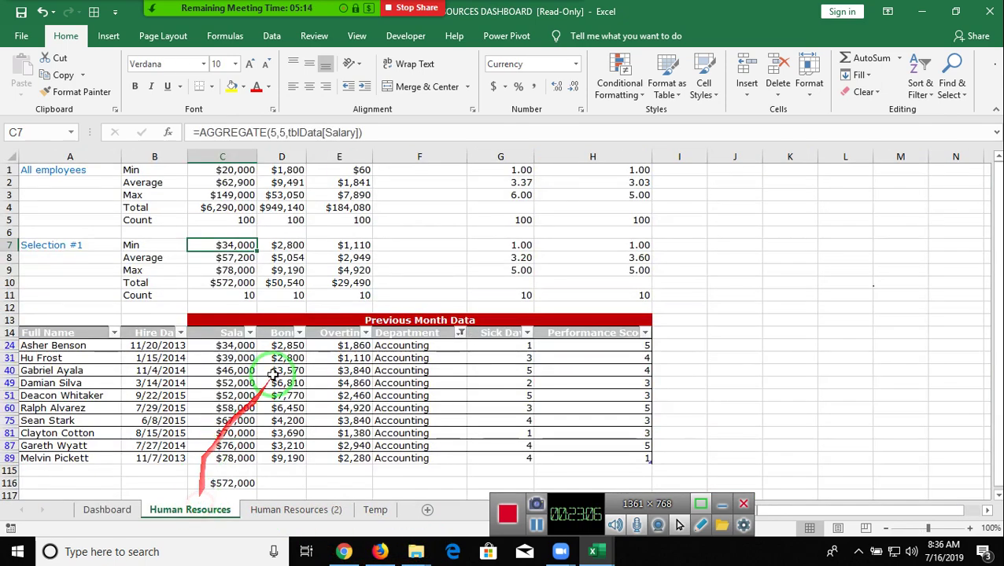
pyautogui.moveTo(234, 345); pyautogui.dragTo(219, 459)
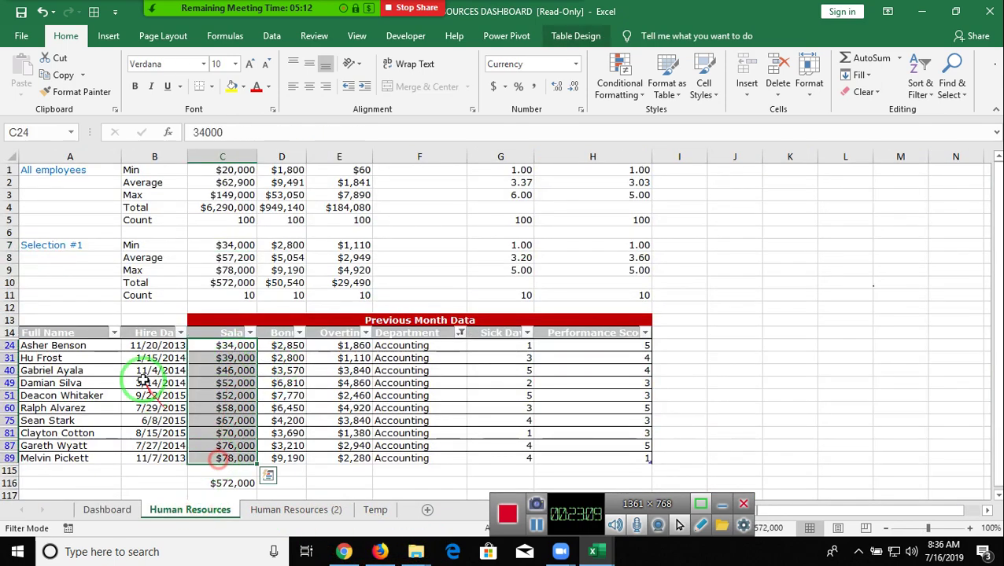
pyautogui.click(239, 247)
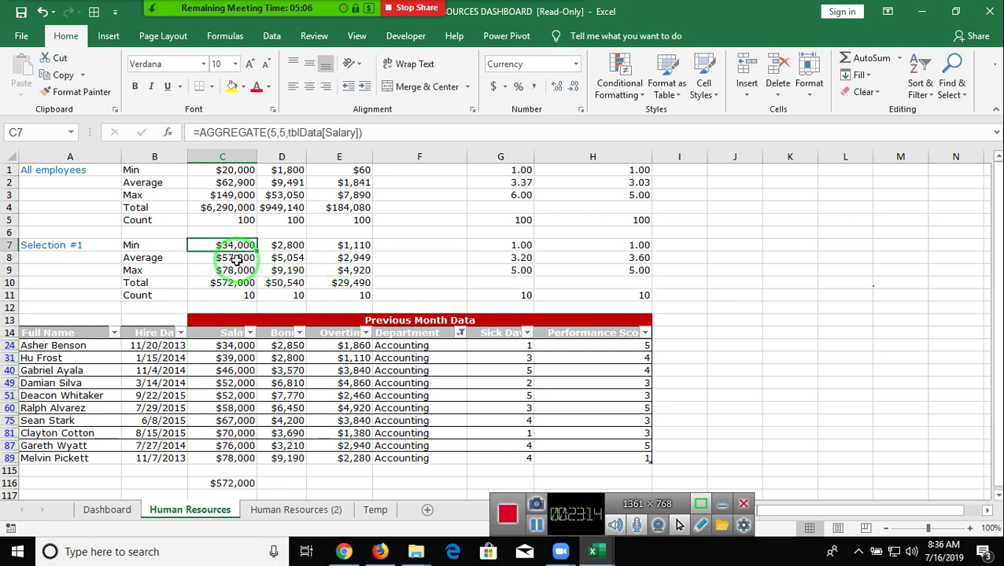
pyautogui.click(228, 283)
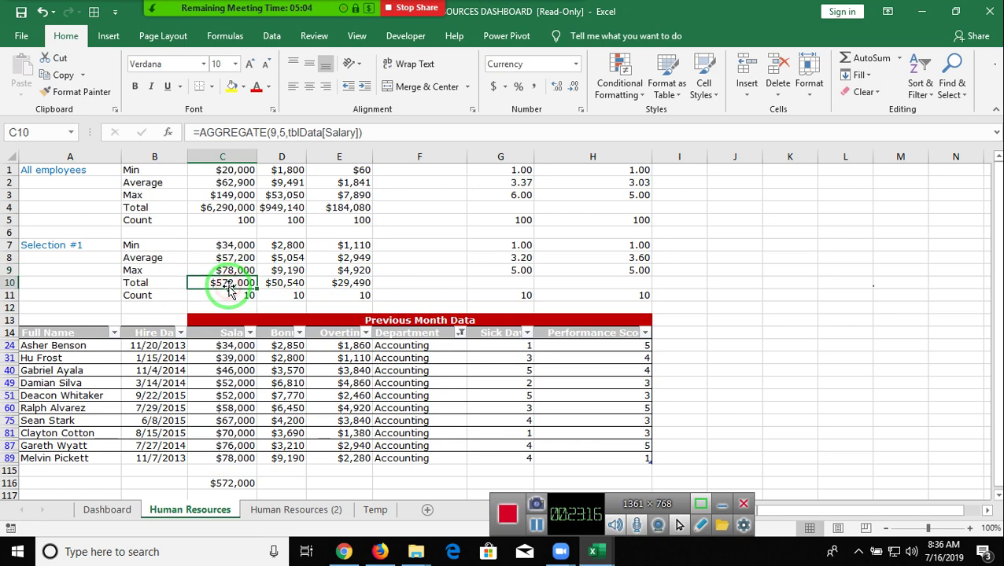
pyautogui.click(101, 509)
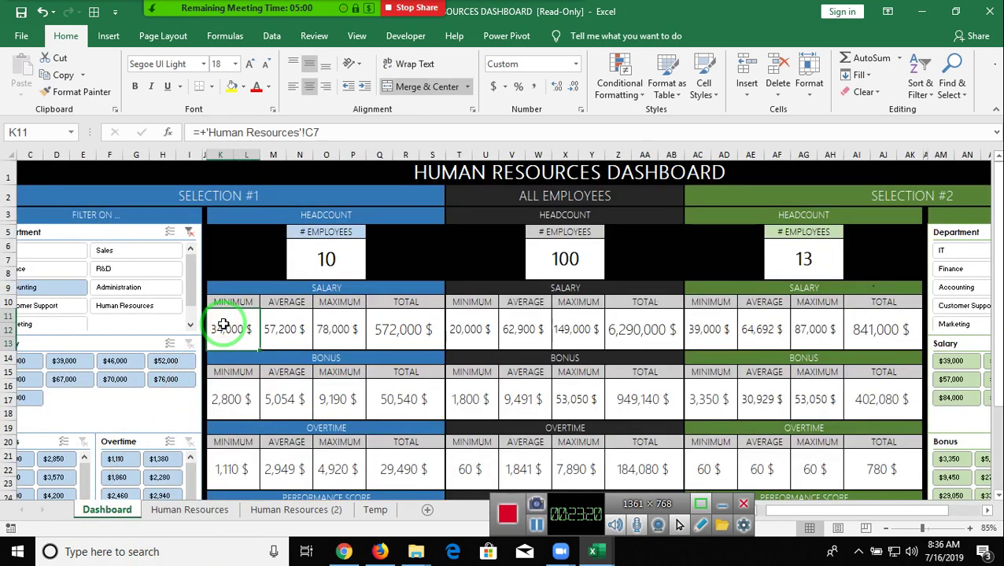
pyautogui.scroll(-4, 814, 428)
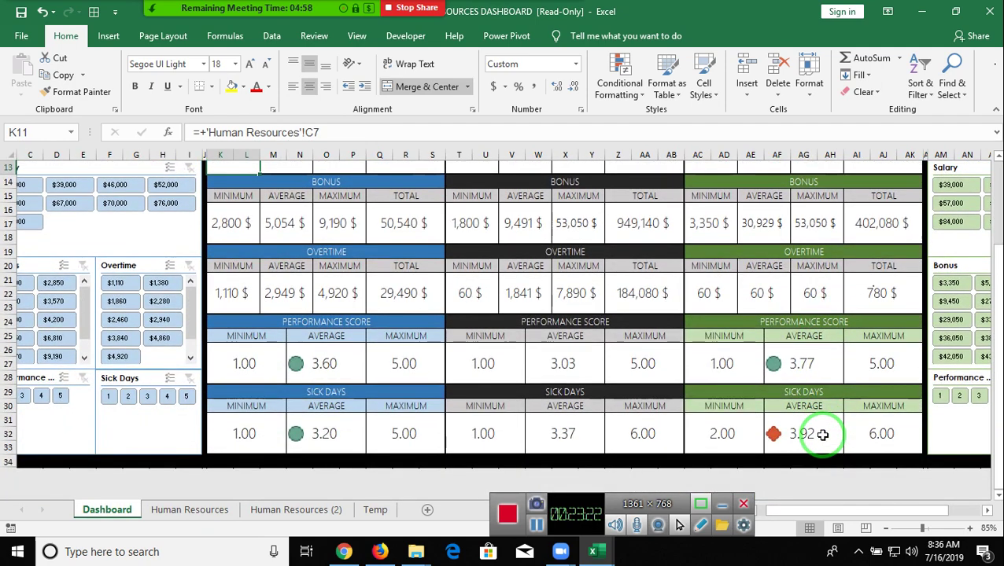
pyautogui.hscroll(3, 857, 515)
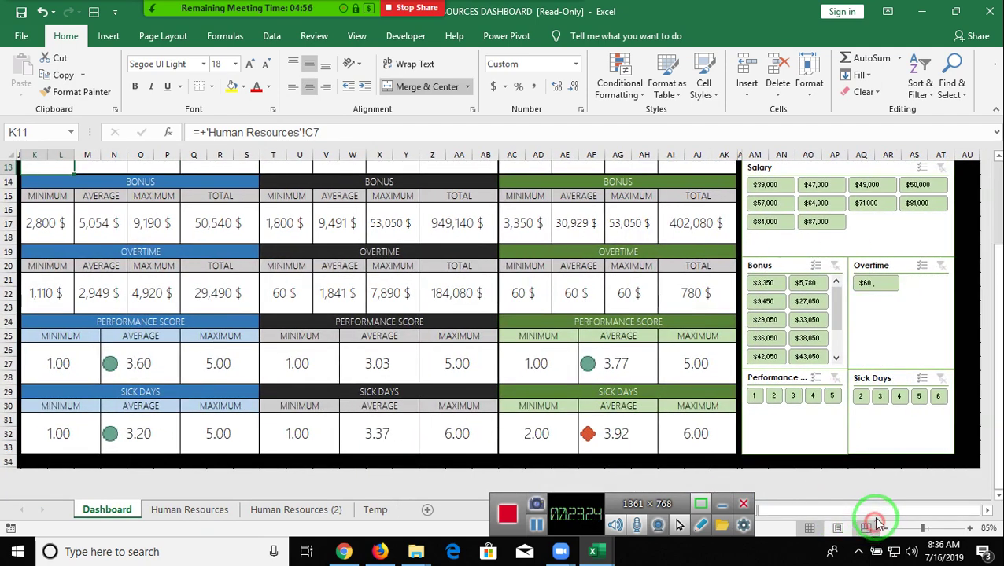
pyautogui.scroll(4, 881, 515)
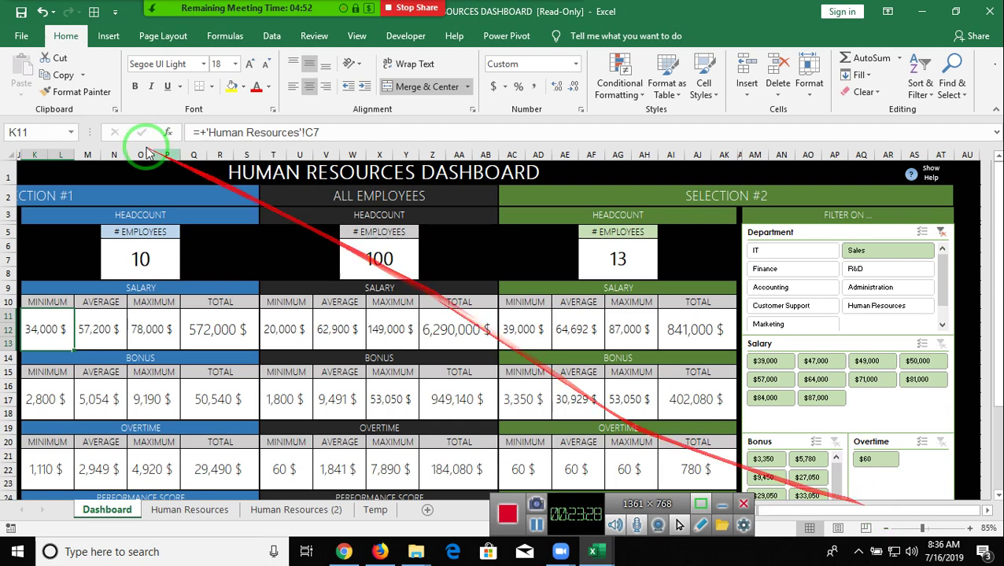
# Abandon saving the read-only HR dashboard and close it with Don't Save.
pyautogui.click(21, 12)
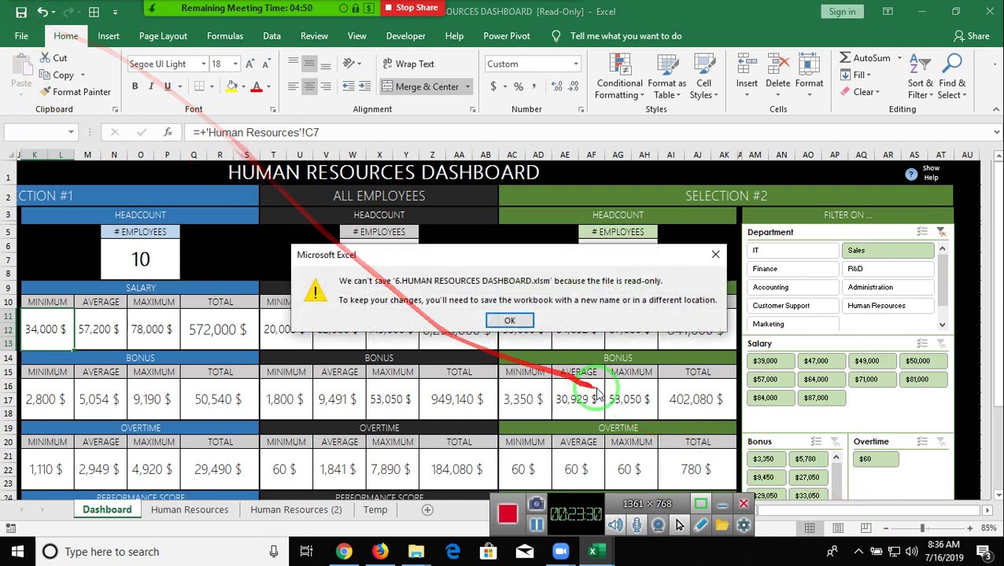
pyautogui.press('Return')
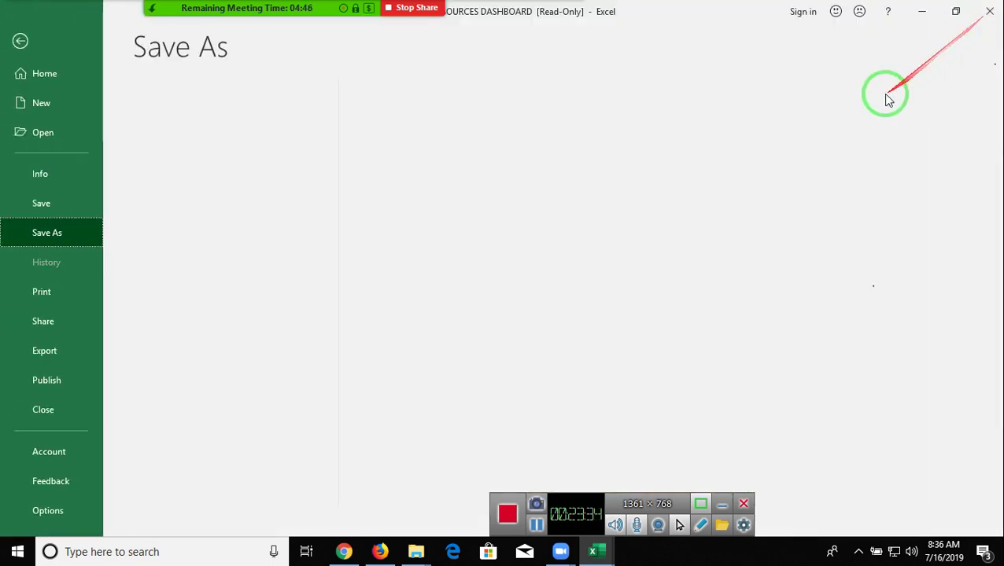
pyautogui.press('Escape')
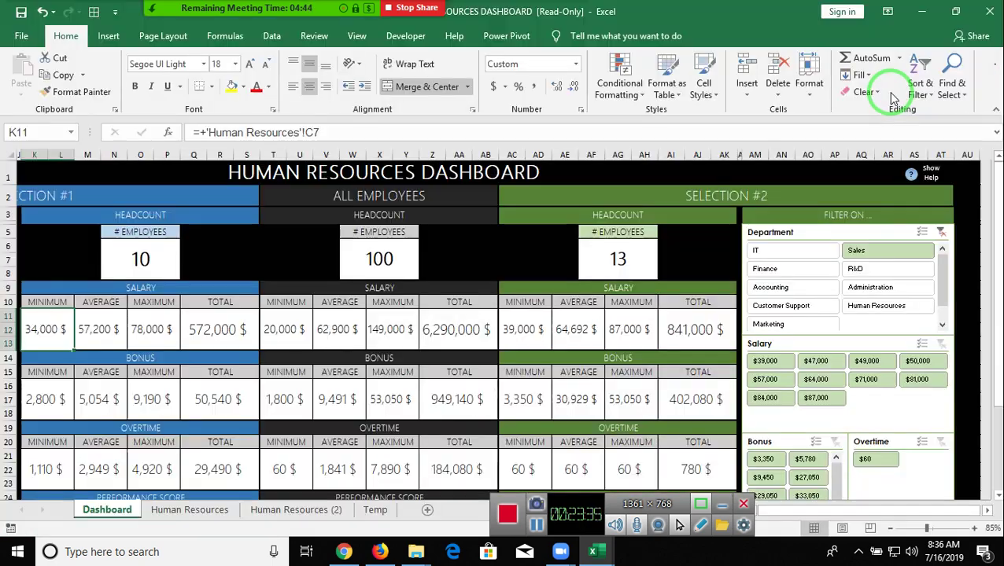
pyautogui.click(988, 14)
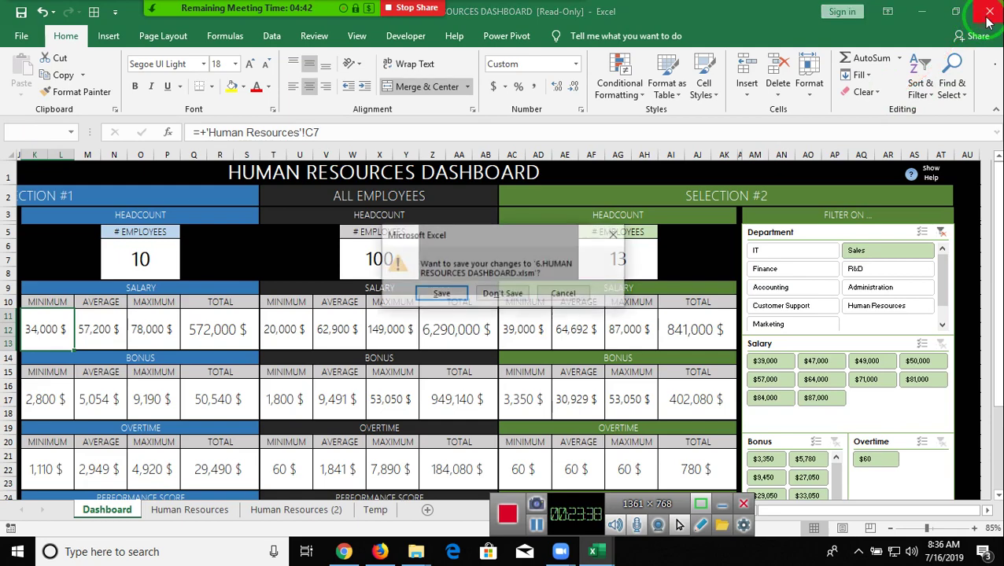
pyautogui.click(503, 295)
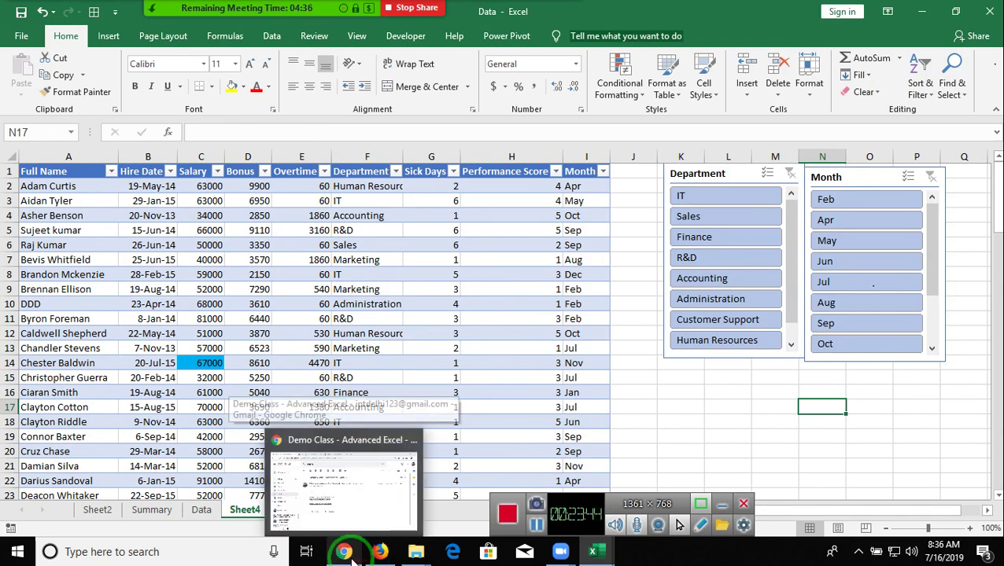
# Start a new Gmail compose draft in Chrome.
pyautogui.click(344, 553)
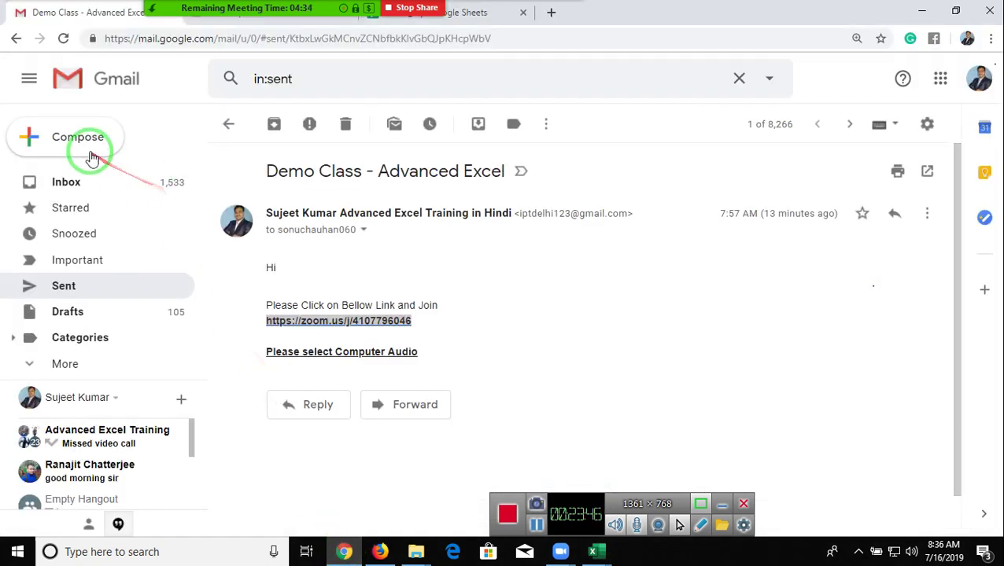
pyautogui.click(88, 150)
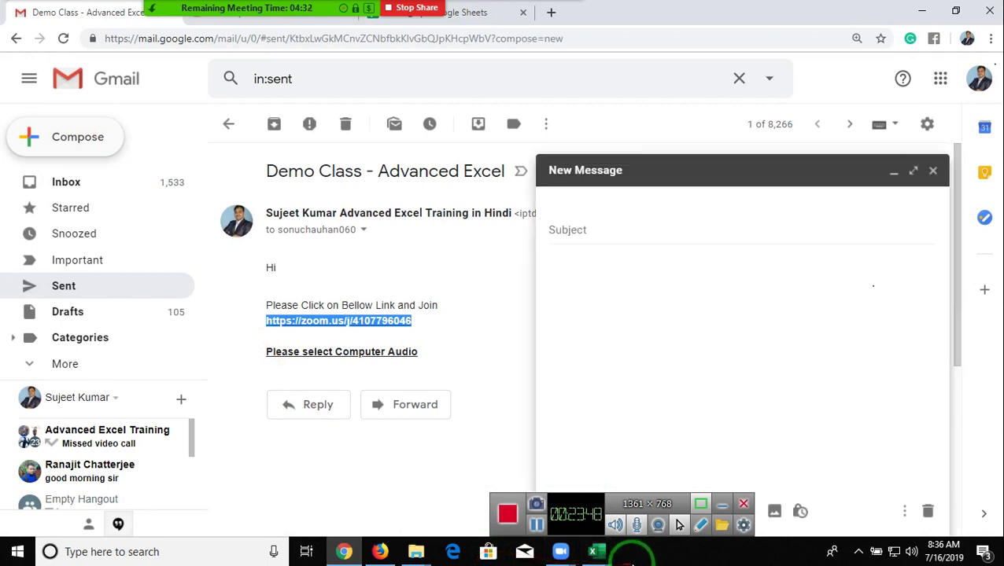
pyautogui.moveTo(594, 552)
pyautogui.click(609, 510)
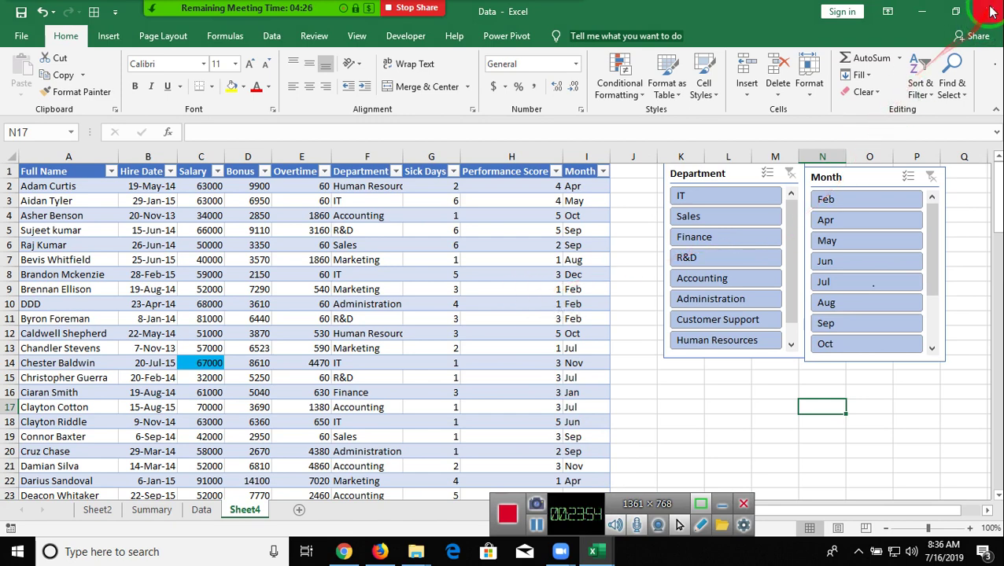
pyautogui.click(922, 11)
# Add four students to the To field by picking their autocomplete suggestions.
pyautogui.click(582, 205)
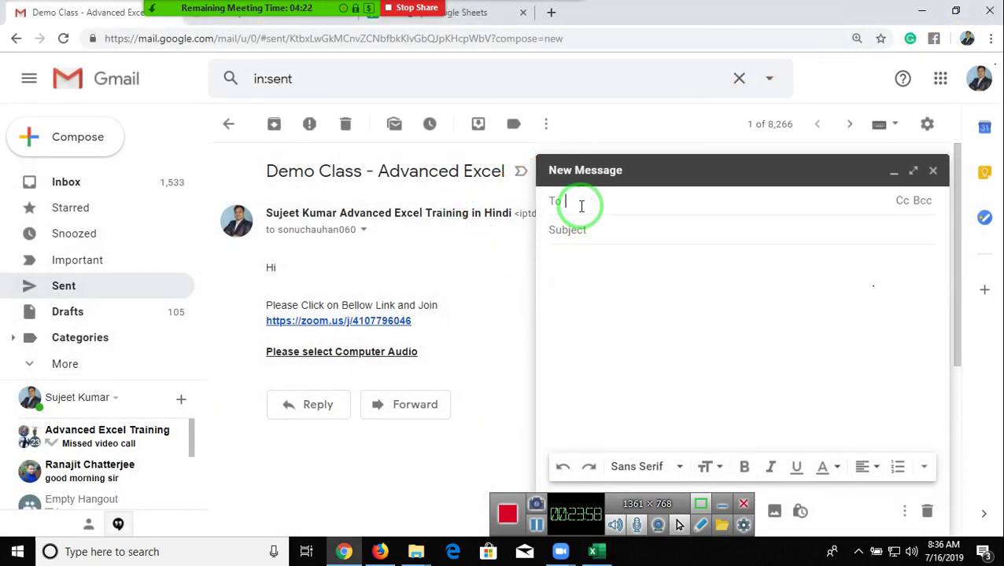
pyautogui.write('dip')
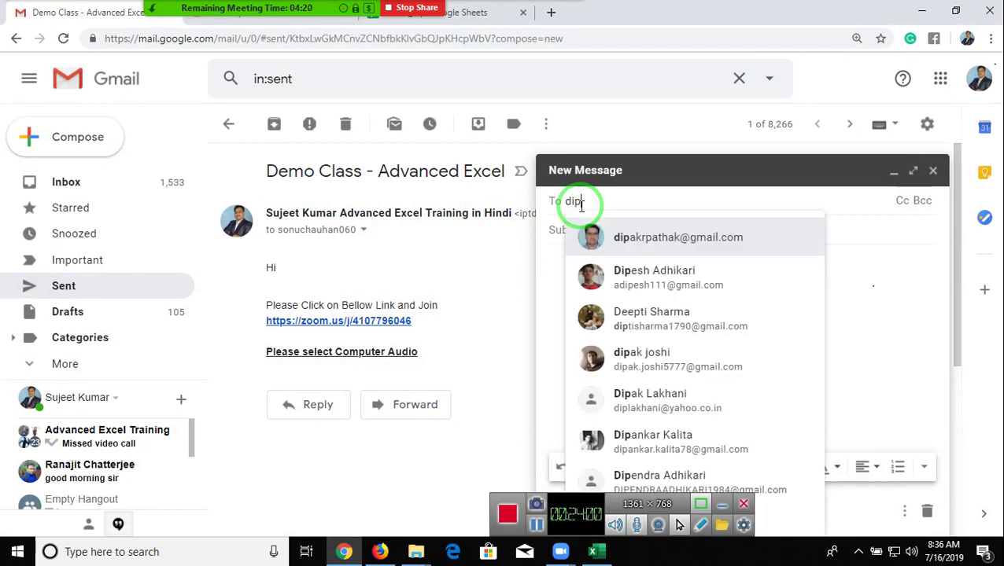
pyautogui.click(630, 244)
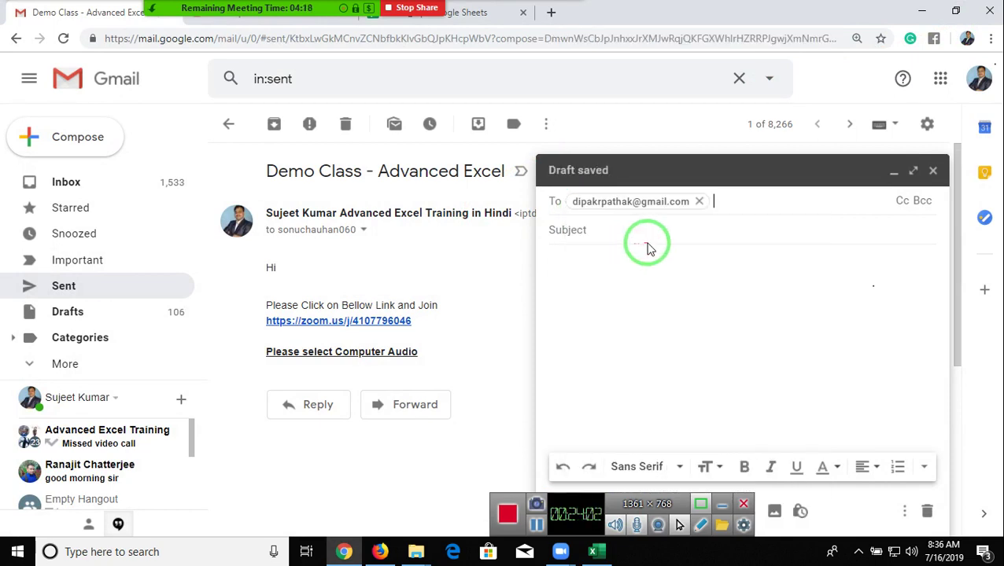
pyautogui.write('viaj')
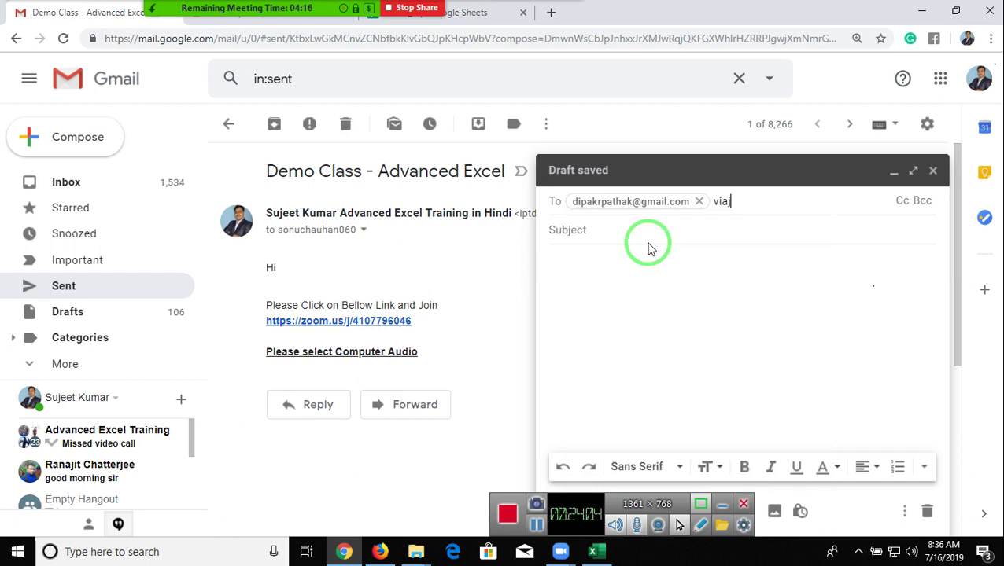
pyautogui.press('BackSpace')
pyautogui.press('BackSpace')
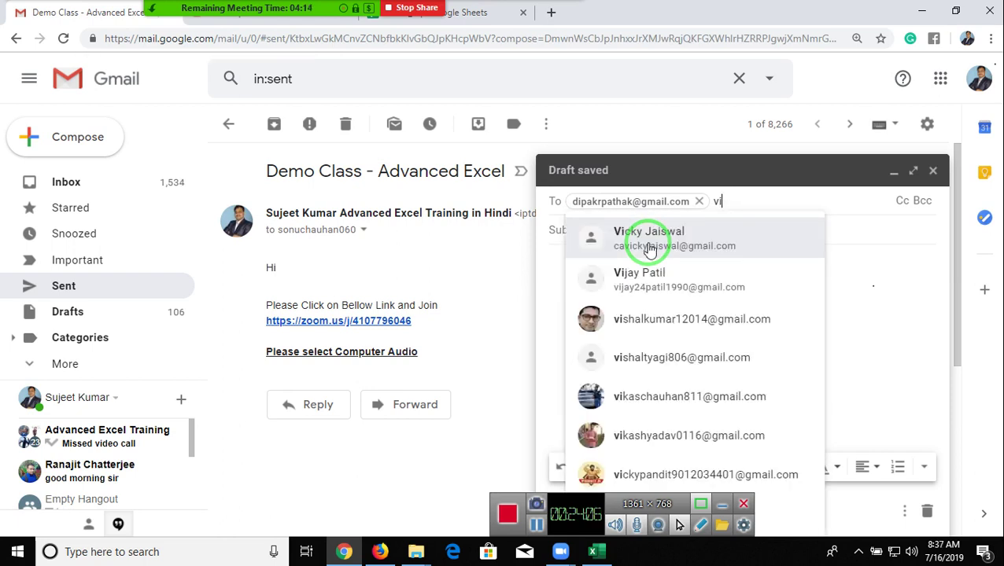
pyautogui.click(693, 277)
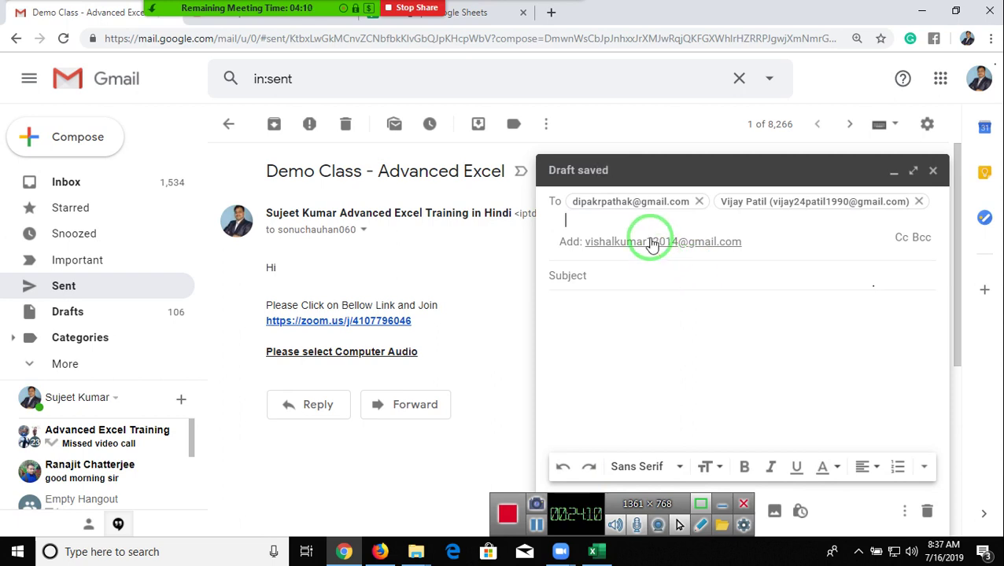
pyautogui.click(647, 242)
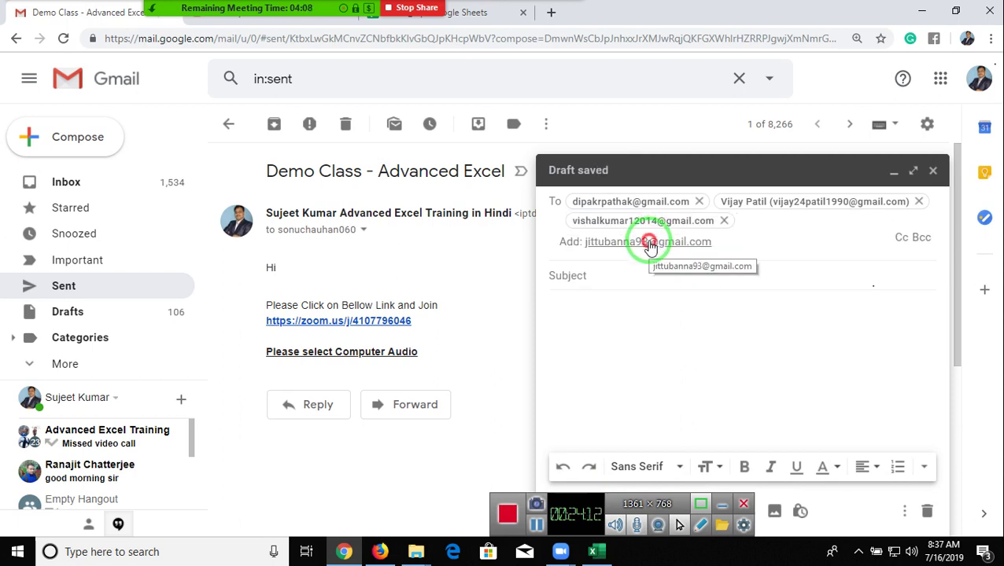
pyautogui.click(649, 245)
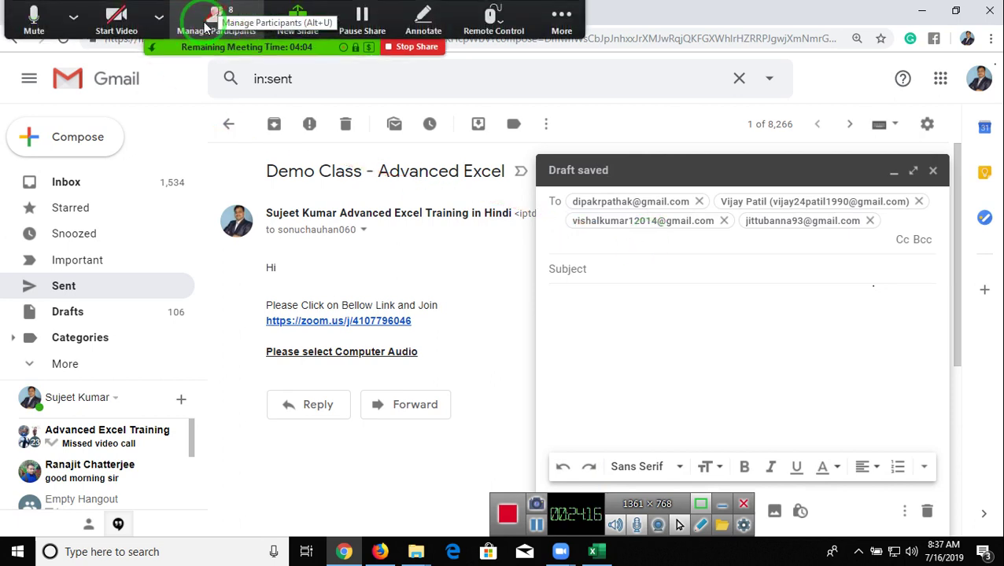
pyautogui.click(212, 22)
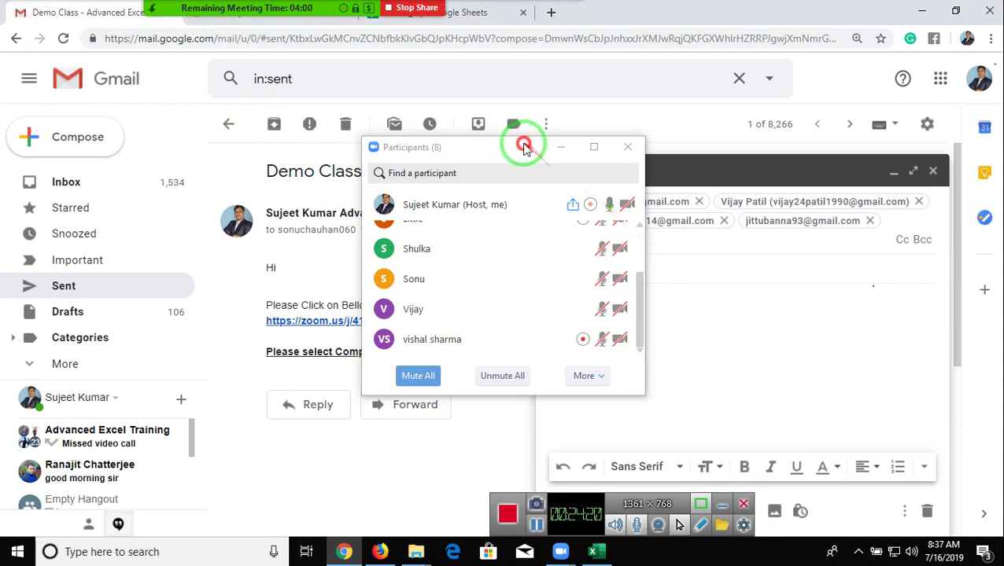
# Move the Zoom participants panel left and add a student from the To-field suggestions.
pyautogui.moveTo(522, 139); pyautogui.dragTo(343, 124)
pyautogui.click(599, 243)
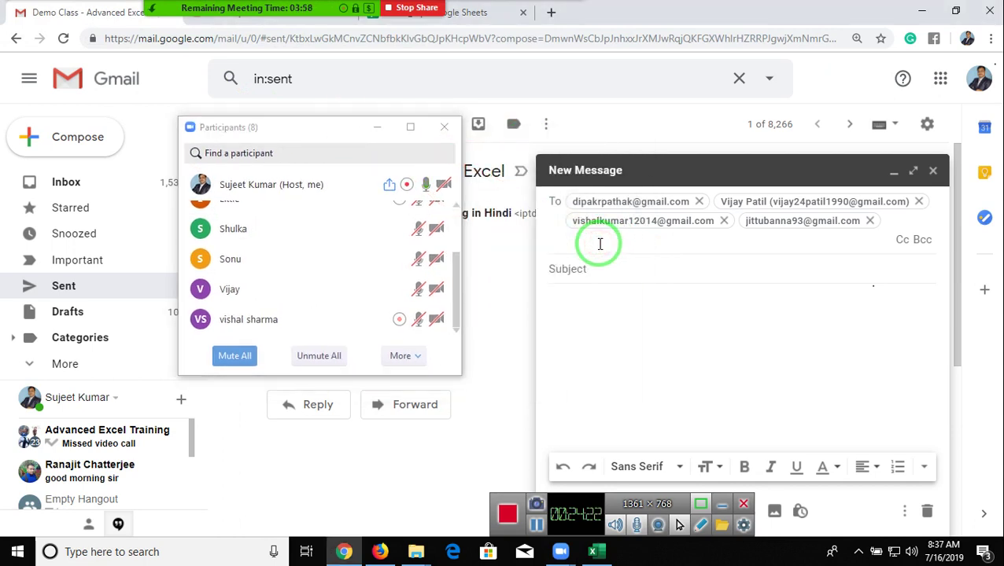
pyautogui.write('sony')
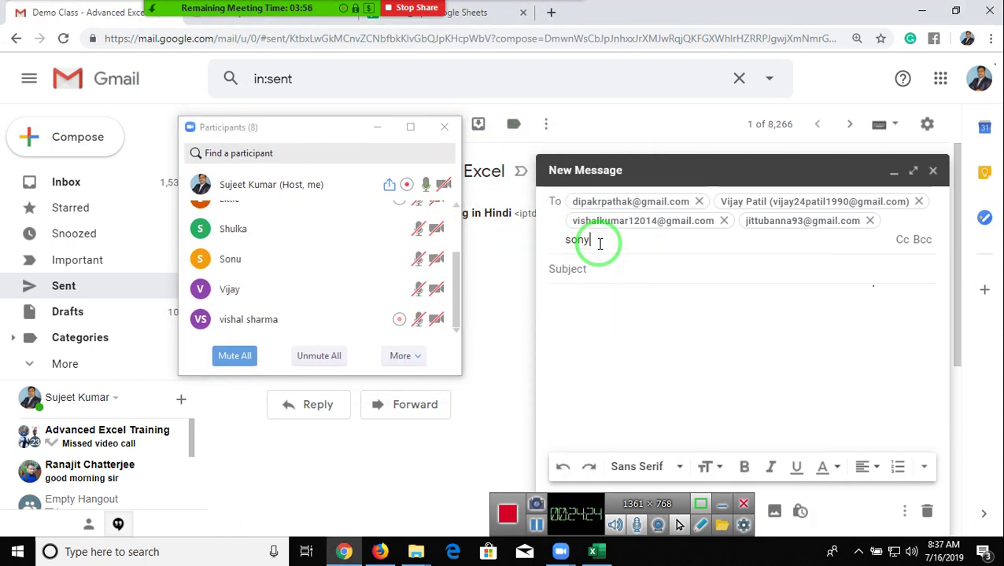
pyautogui.press('BackSpace')
pyautogui.write('u')
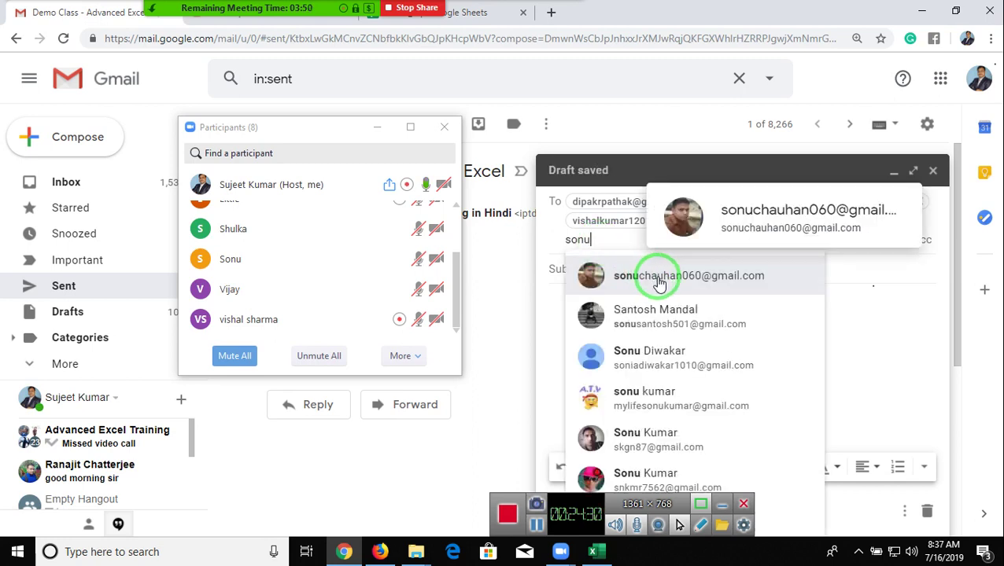
pyautogui.click(659, 283)
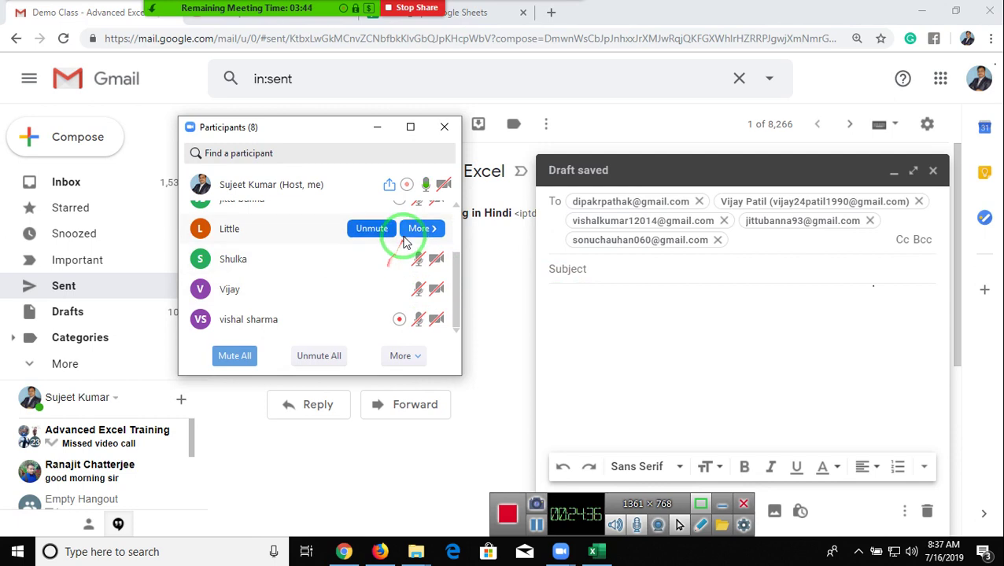
# Search the To field for another student's name, abandon the search, and move on to the subject.
pyautogui.click(761, 242)
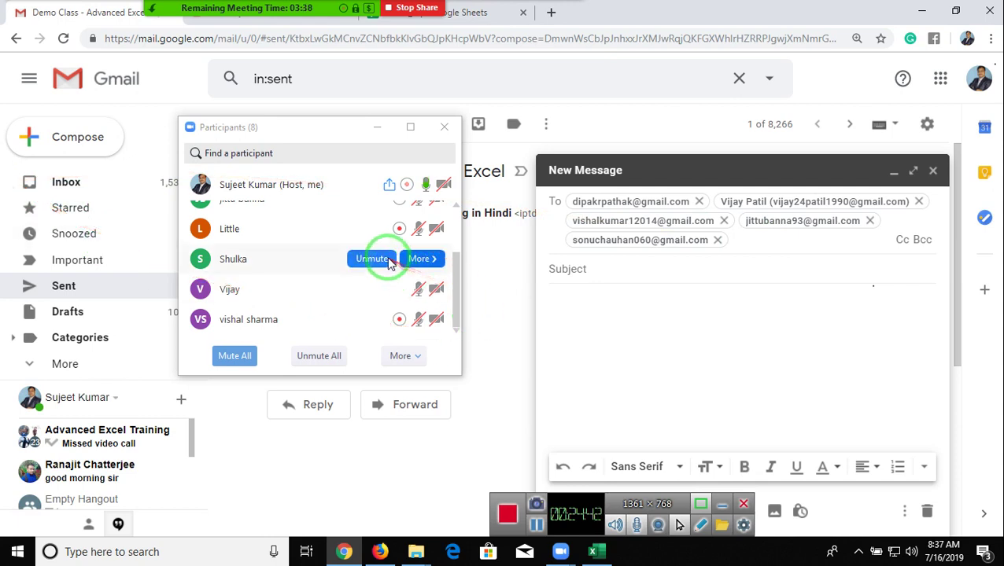
pyautogui.click(386, 258)
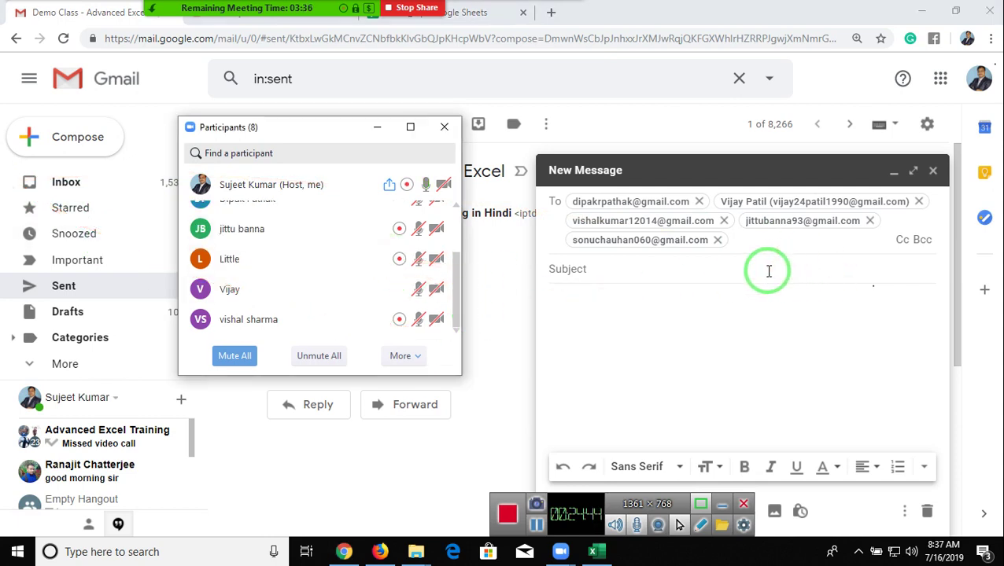
pyautogui.moveTo(459, 266); pyautogui.dragTo(460, 245)
pyautogui.click(770, 243)
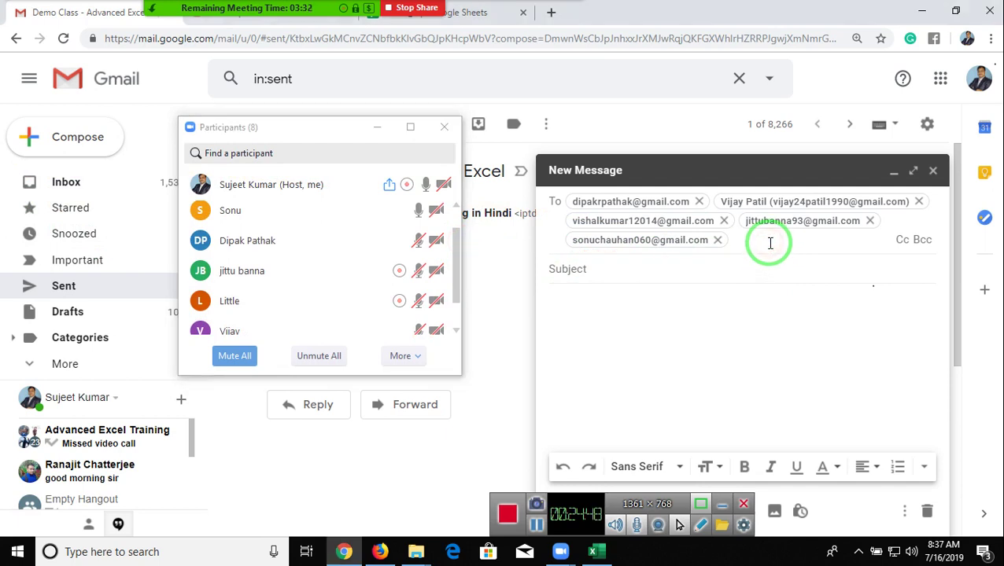
pyautogui.write('abu')
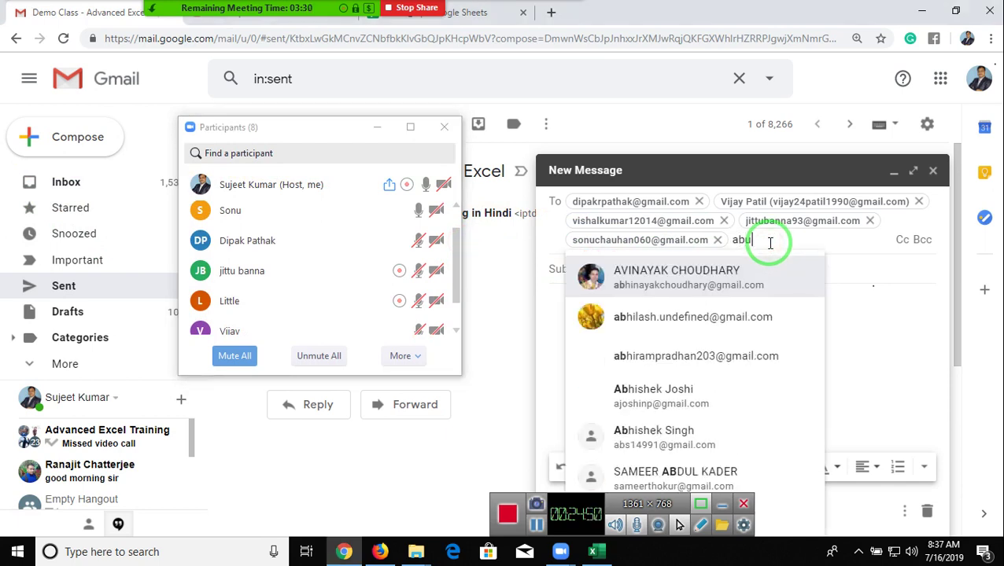
pyautogui.write('j')
pyautogui.press('BackSpace')
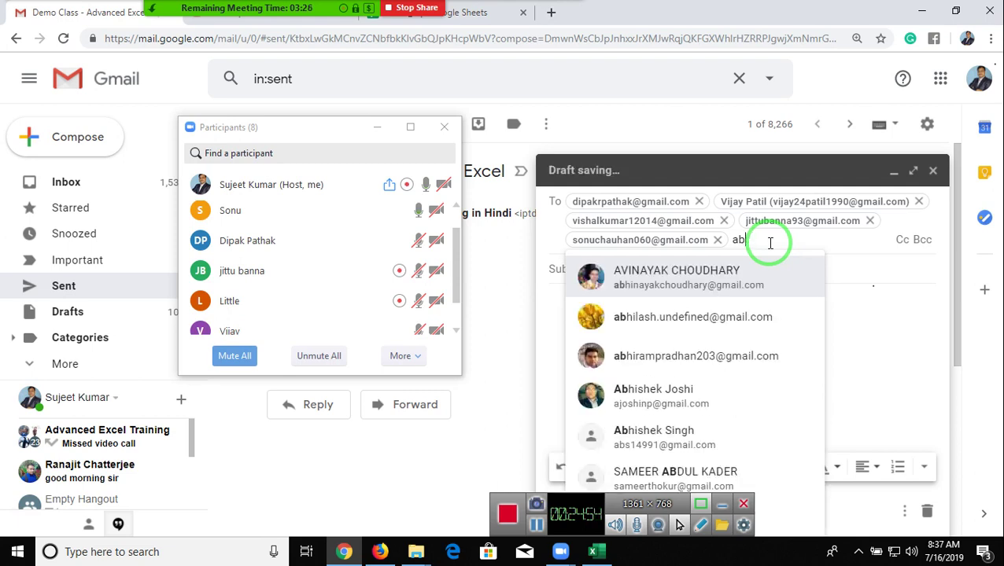
pyautogui.write('u')
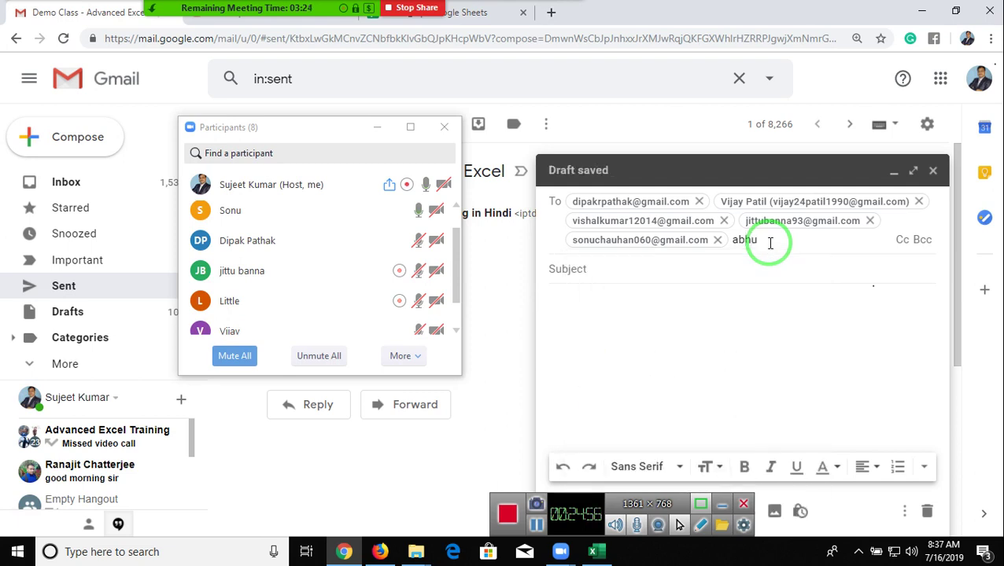
pyautogui.press('BackSpace')
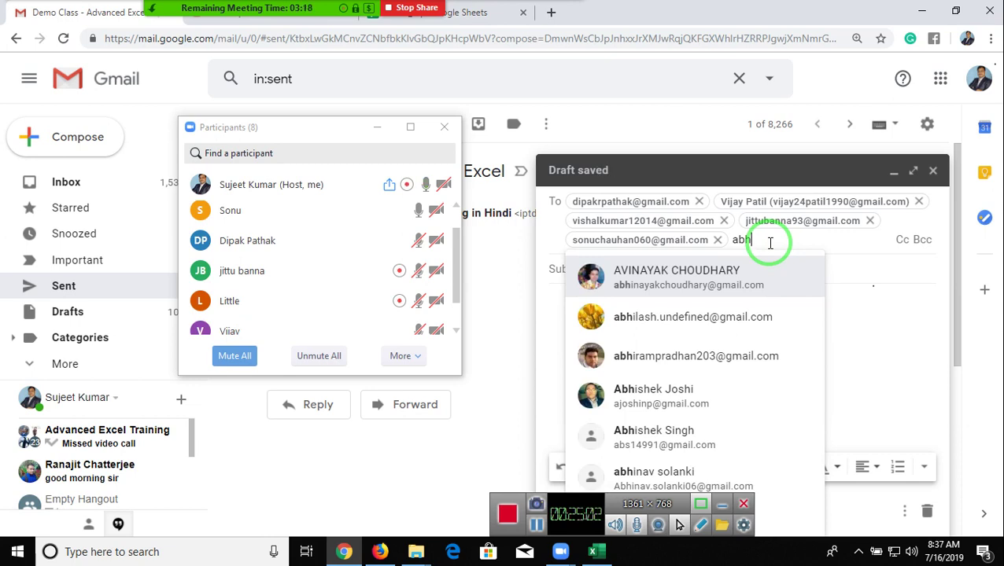
pyautogui.press('BackSpace')
pyautogui.press('BackSpace')
pyautogui.press('BackSpace')
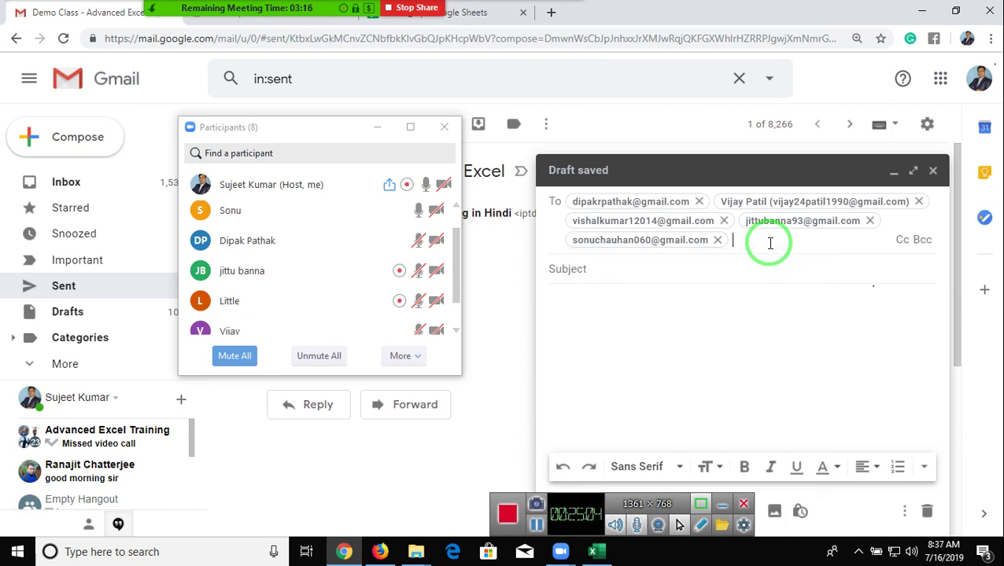
pyautogui.click(586, 276)
pyautogui.write('file')
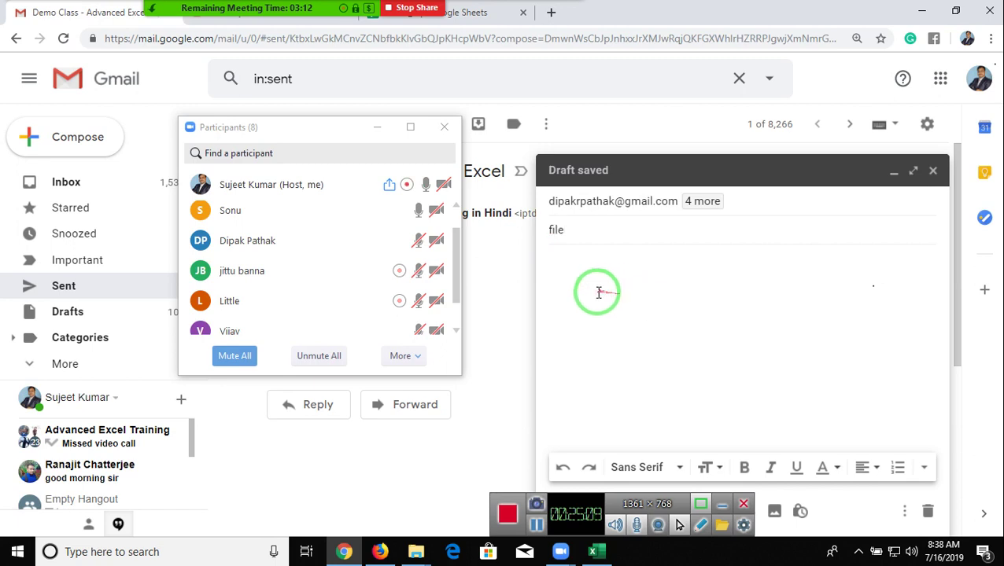
# Attach 6.HUMAN RESOURCES DASHBOARD.xlsm from D:\Disk-3\3.Dashboard to the 'file' draft.
pyautogui.click(607, 300)
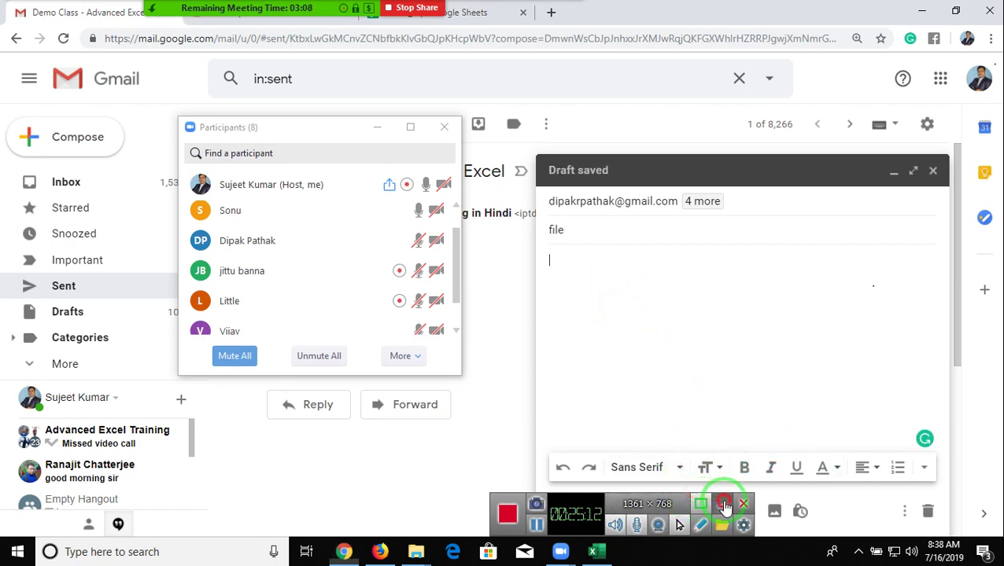
pyautogui.click(673, 511)
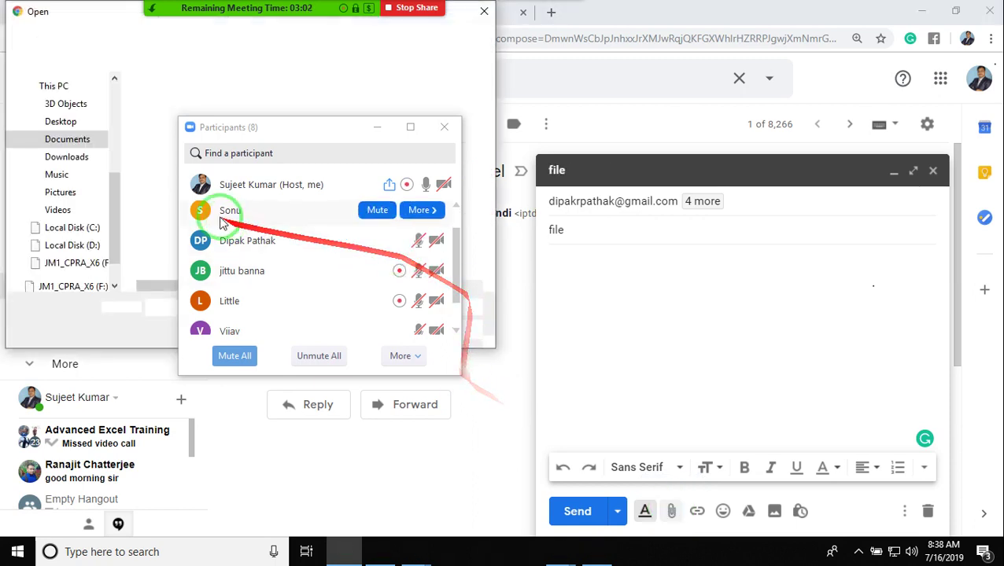
pyautogui.click(69, 158)
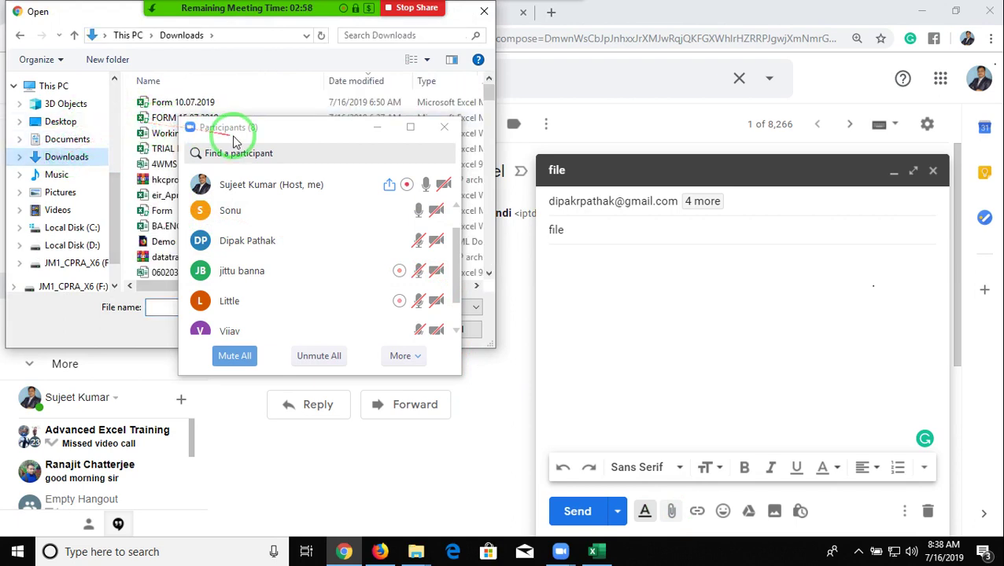
pyautogui.click(78, 245)
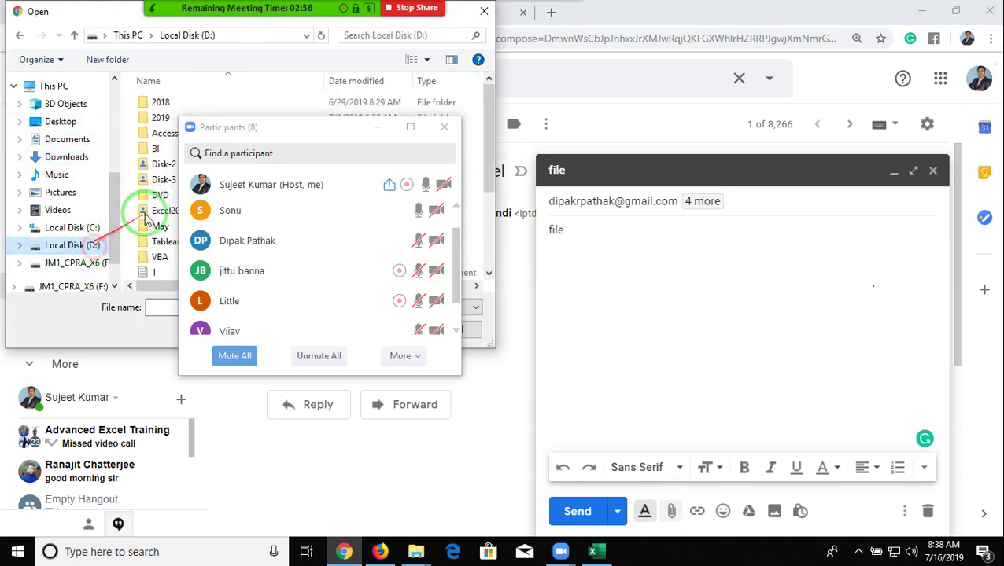
pyautogui.click(444, 126)
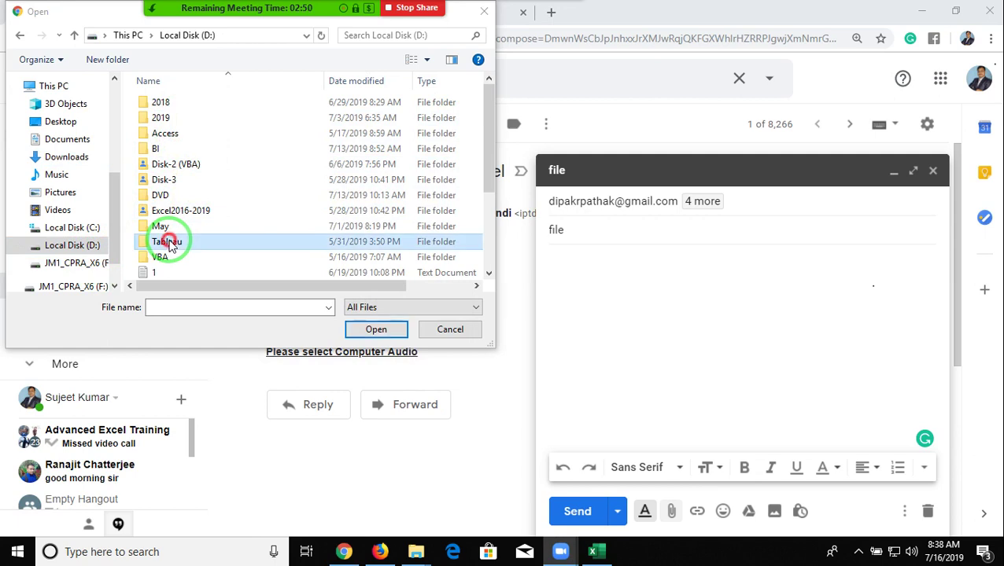
pyautogui.doubleClick(168, 180)
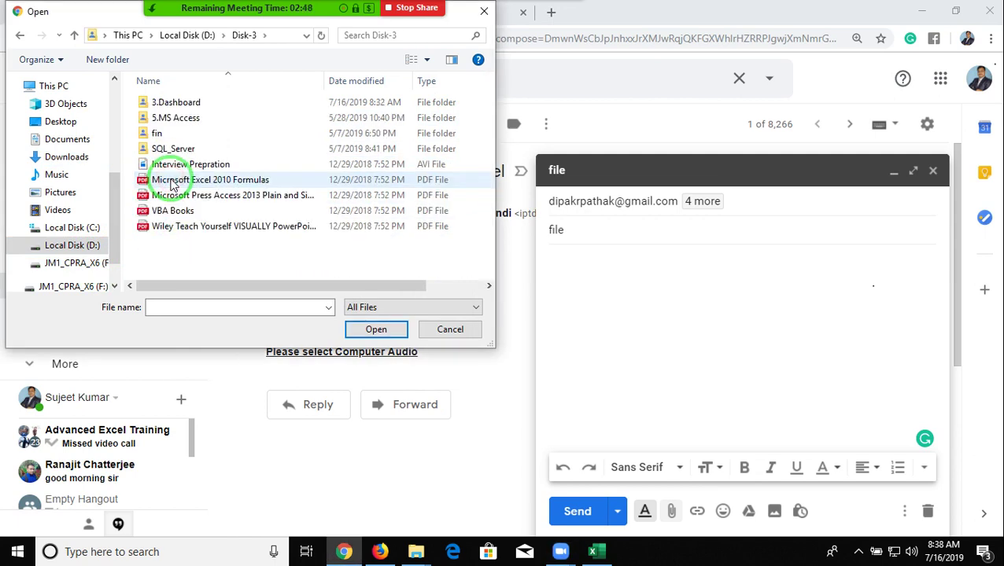
pyautogui.doubleClick(174, 104)
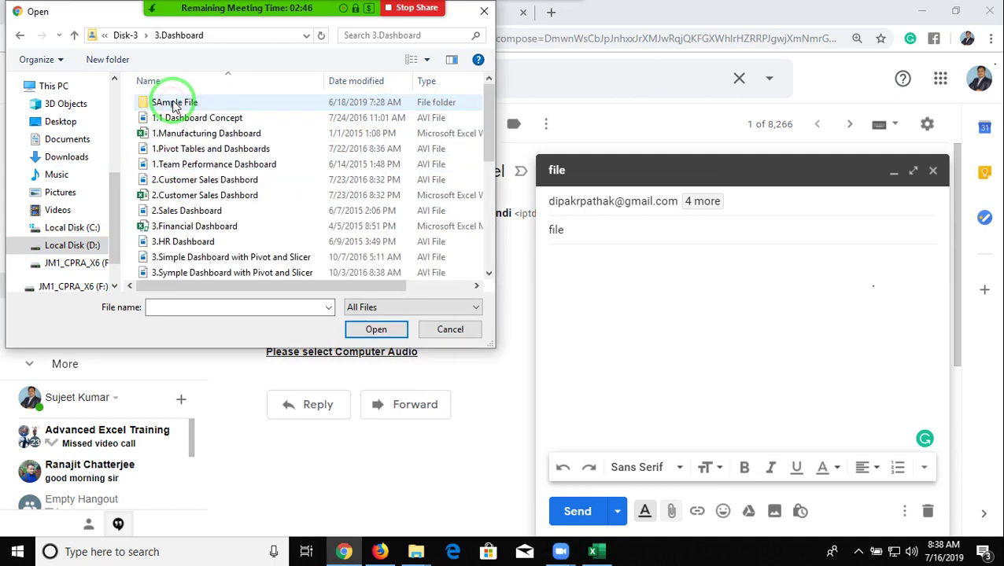
pyautogui.scroll(-1, 171, 252)
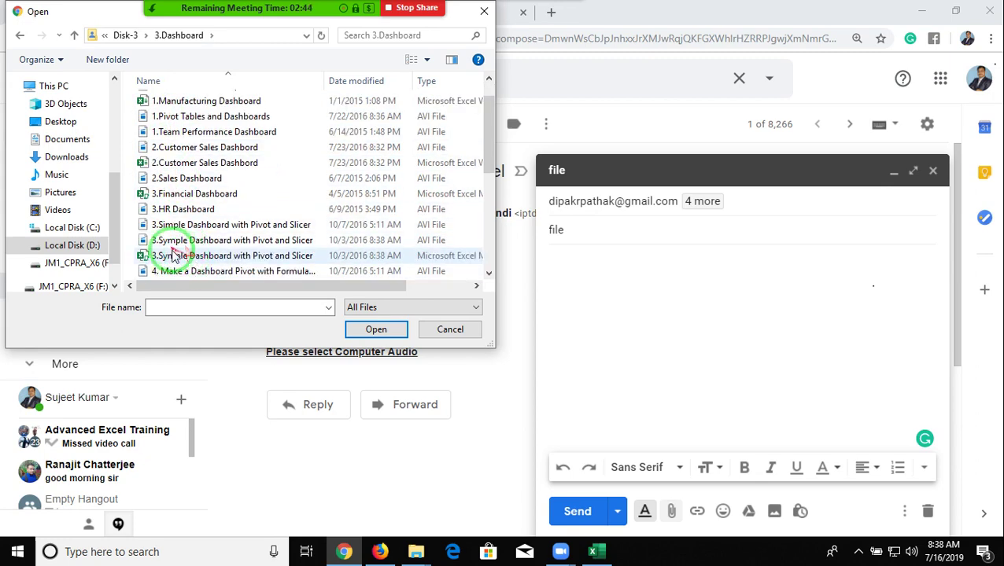
pyautogui.scroll(-1, 177, 253)
pyautogui.scroll(-1, 185, 248)
pyautogui.click(193, 240)
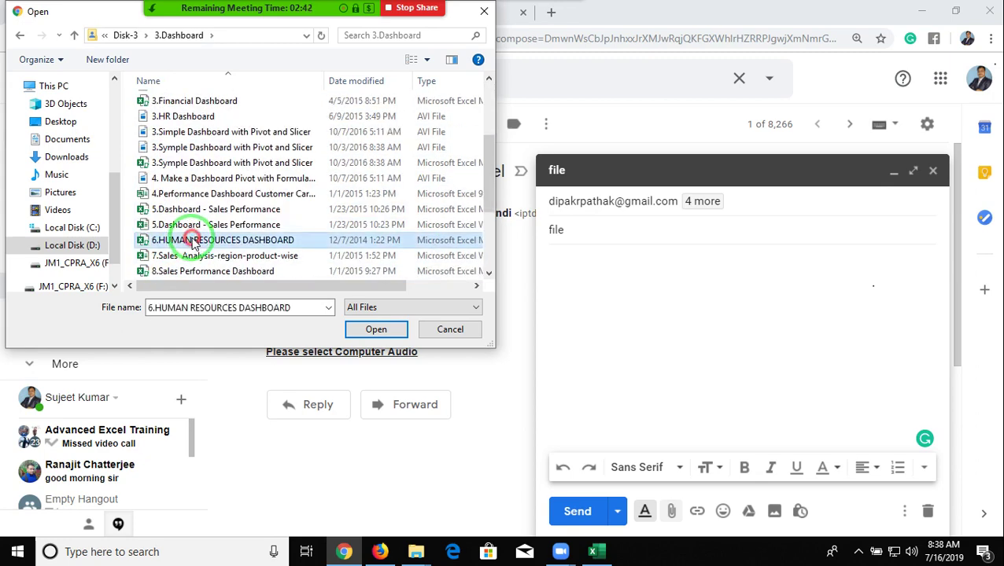
pyautogui.doubleClick(192, 241)
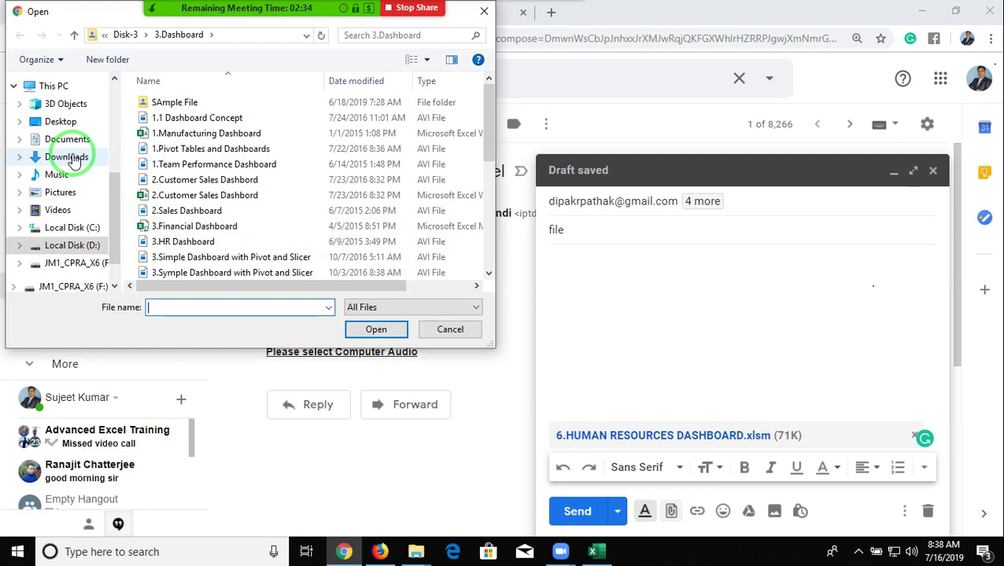
# Attach the Data.xlsm workbook from the Documents folder as well.
pyautogui.click(67, 139)
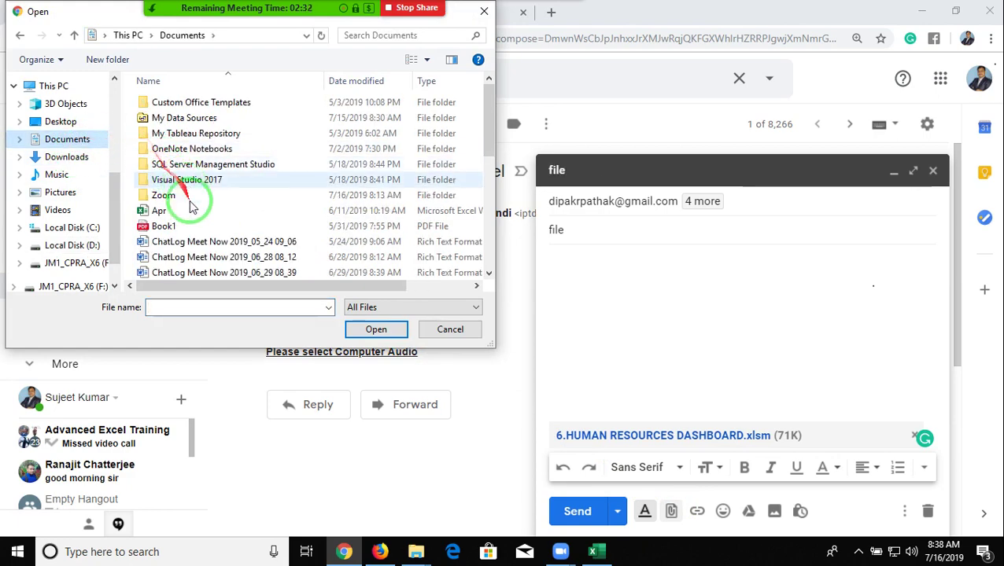
pyautogui.click(181, 211)
pyautogui.scroll(-3, 177, 188)
pyautogui.click(159, 101)
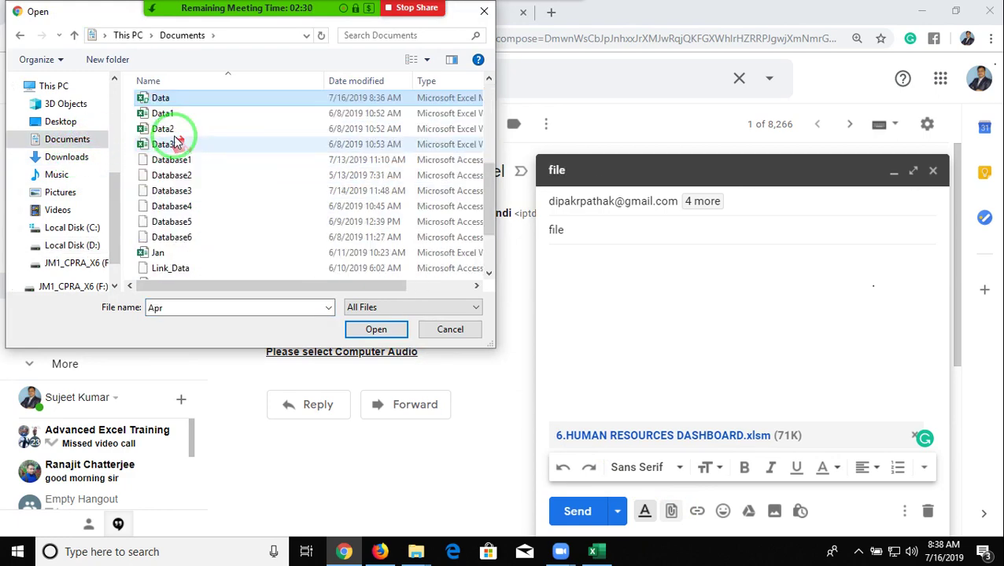
pyautogui.doubleClick(167, 97)
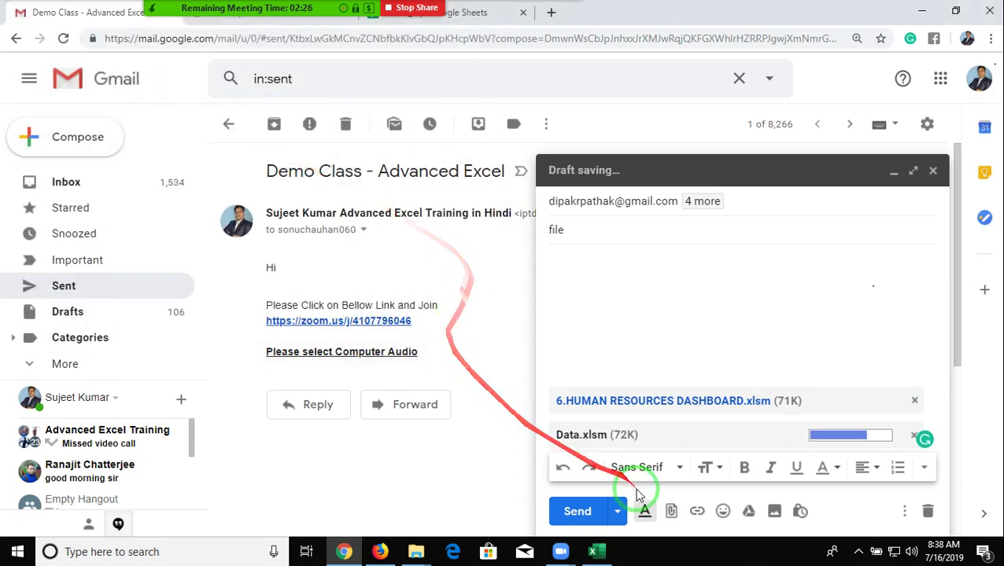
pyautogui.click(718, 202)
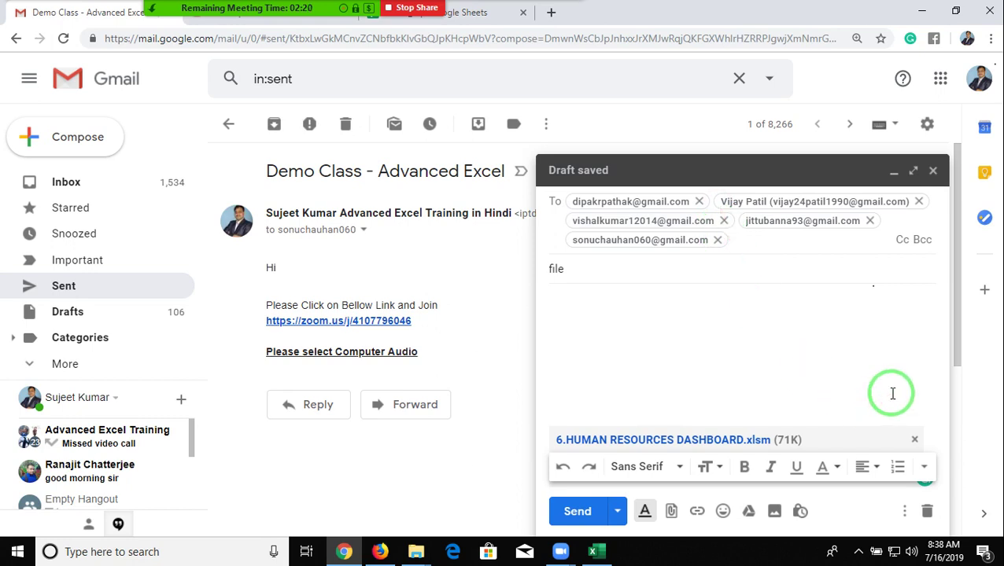
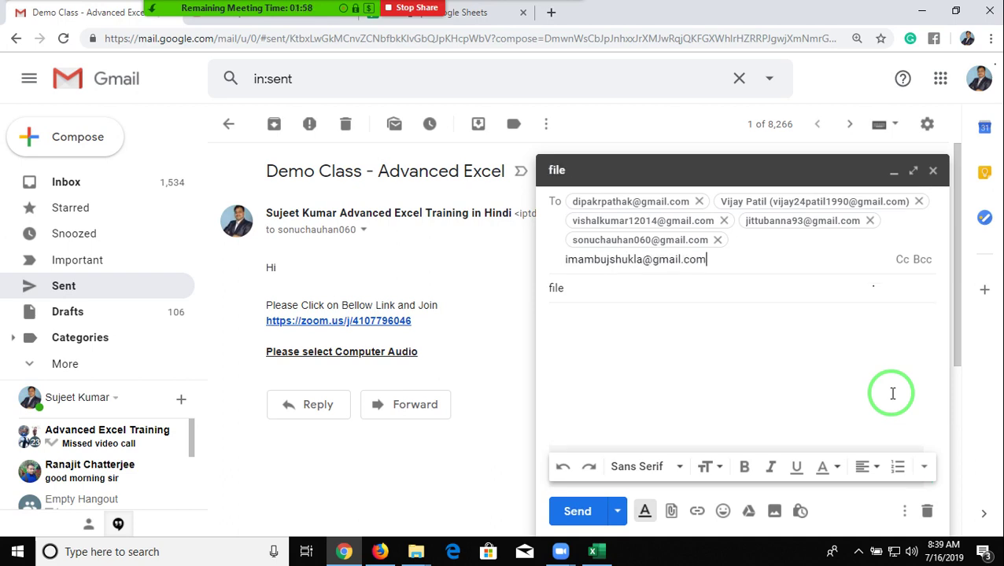
# Add a sixth student's e-mail address and send the 'file' email with both workbooks.
pyautogui.click(688, 296)
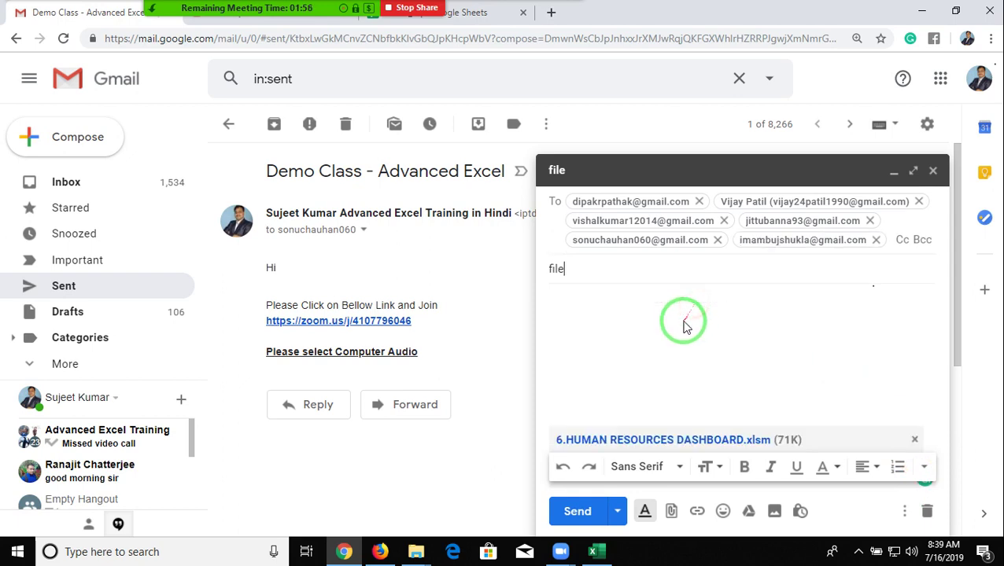
pyautogui.click(674, 335)
pyautogui.click(582, 509)
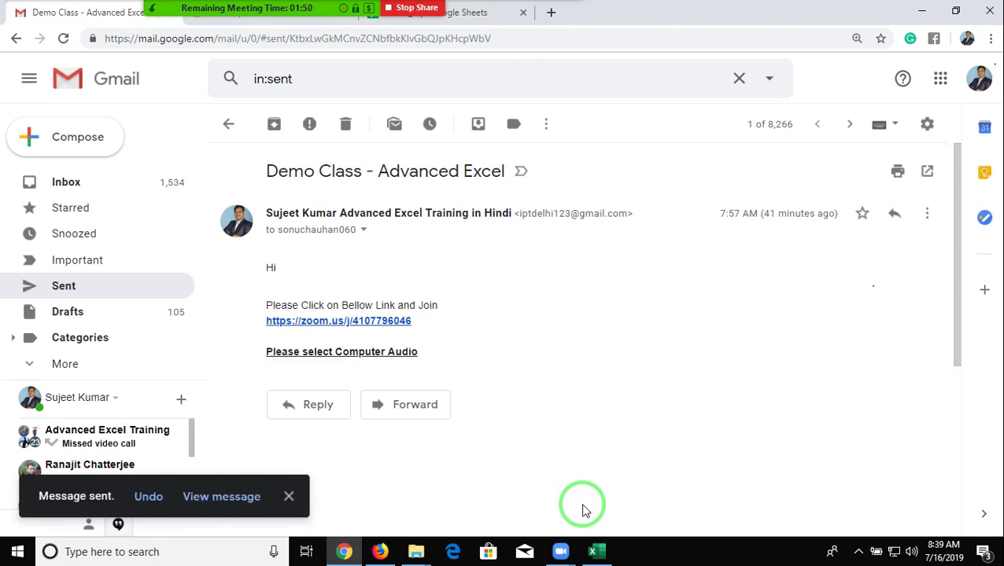
# Show the desktop and end the Zoom meeting through the share toolbar's More menu.
pyautogui.press('super+d')
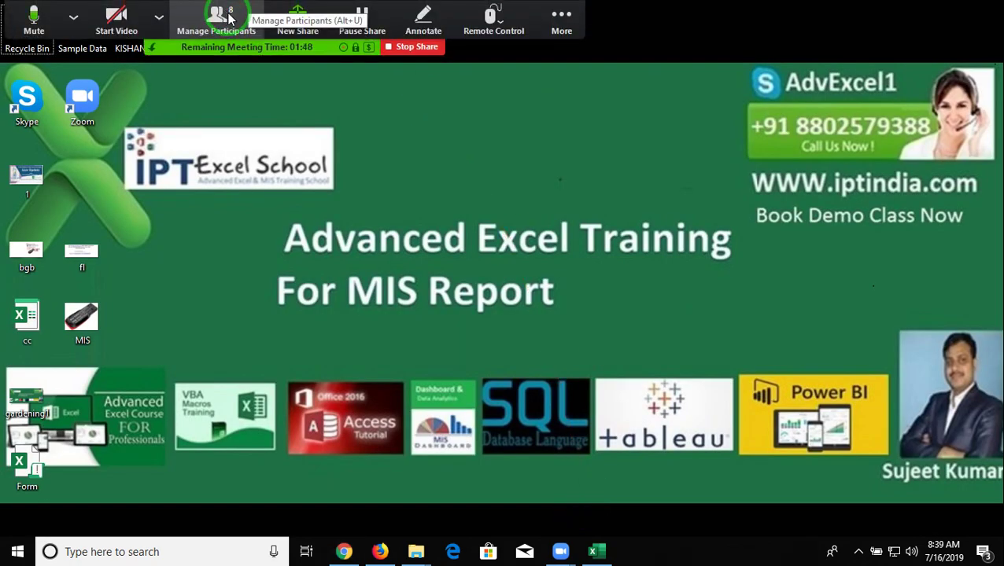
pyautogui.click(561, 17)
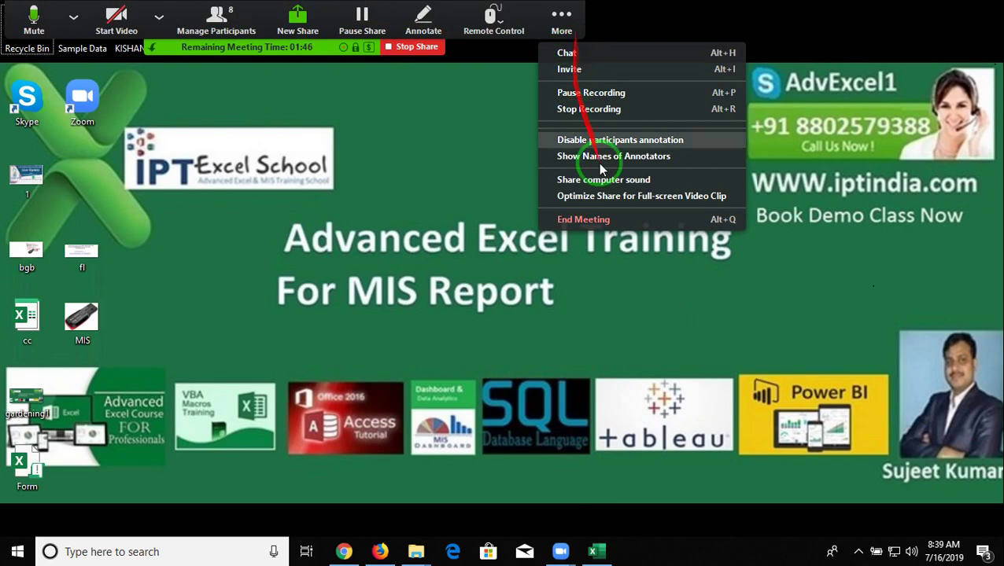
pyautogui.click(596, 219)
pyautogui.click(592, 221)
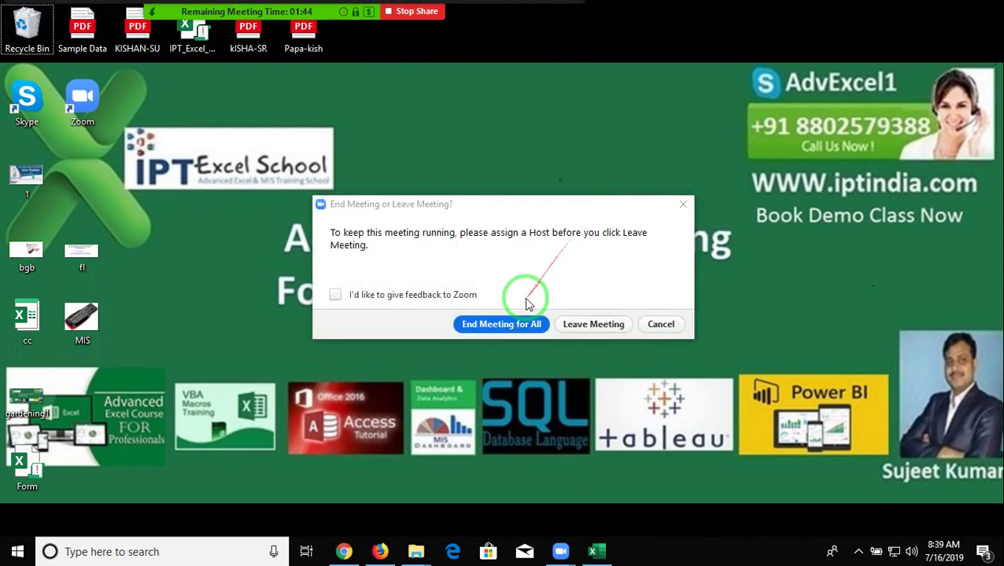
pyautogui.click(513, 332)
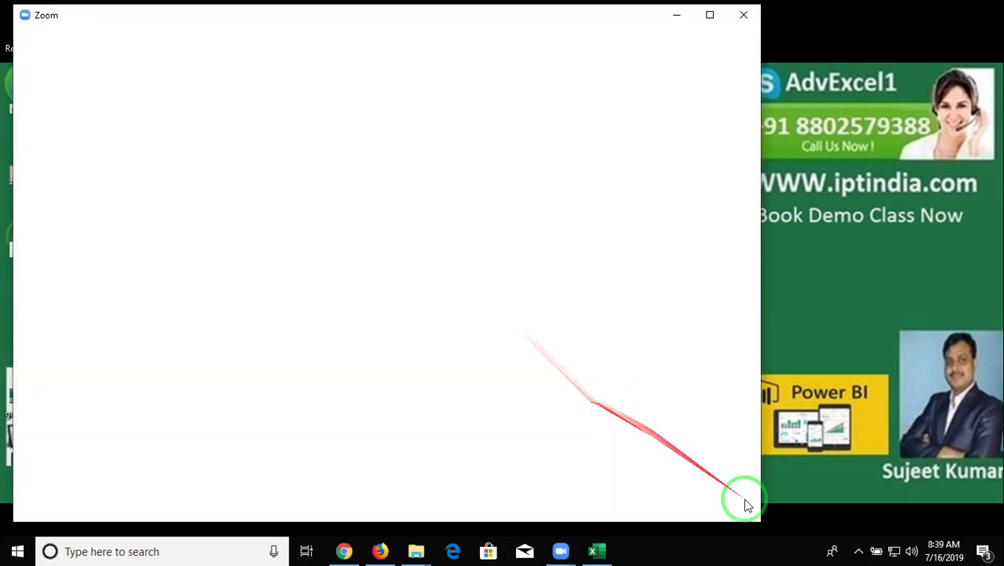
# Bring up the screen recorder from the hidden system tray icons.
pyautogui.click(877, 553)
pyautogui.click(860, 554)
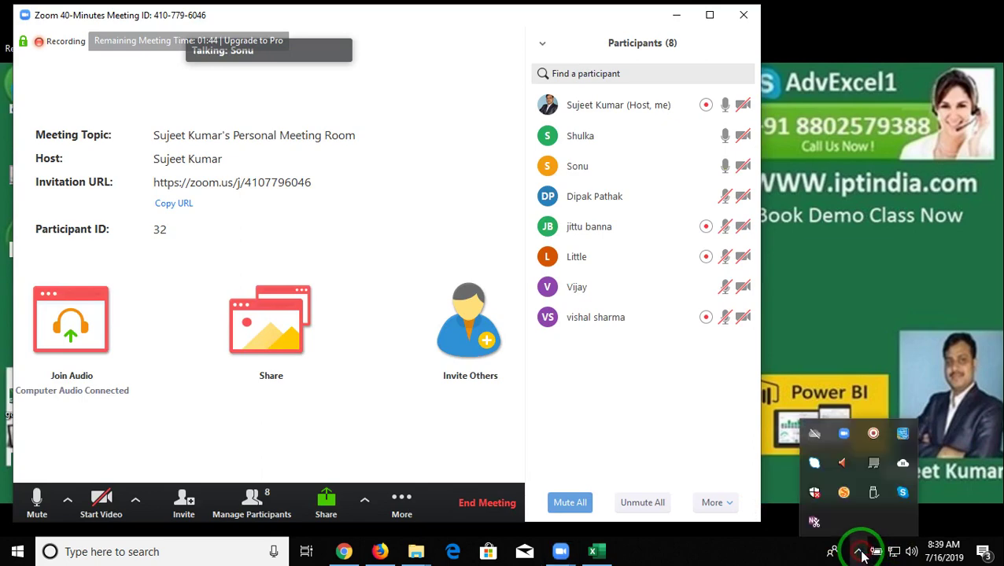
pyautogui.click(876, 437)
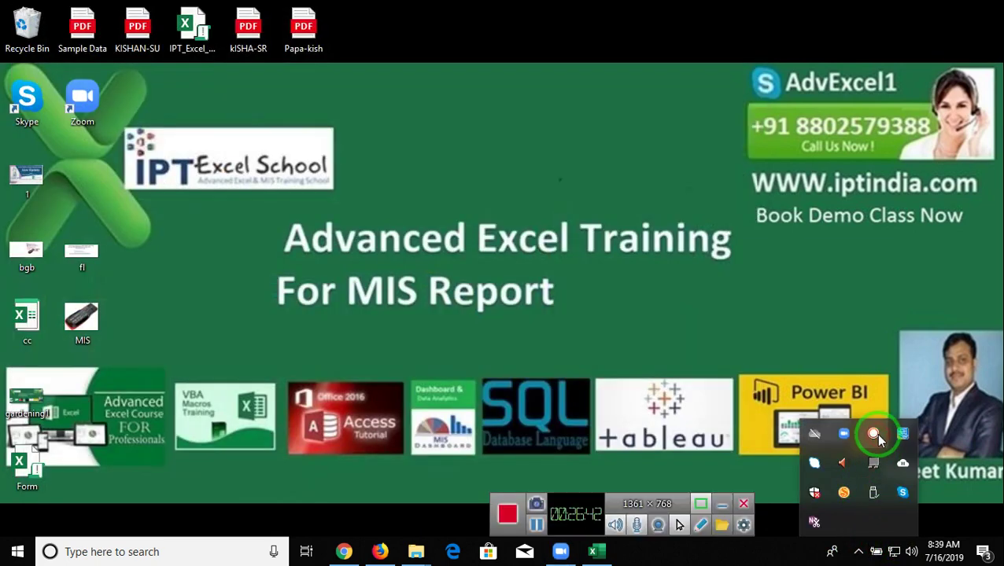